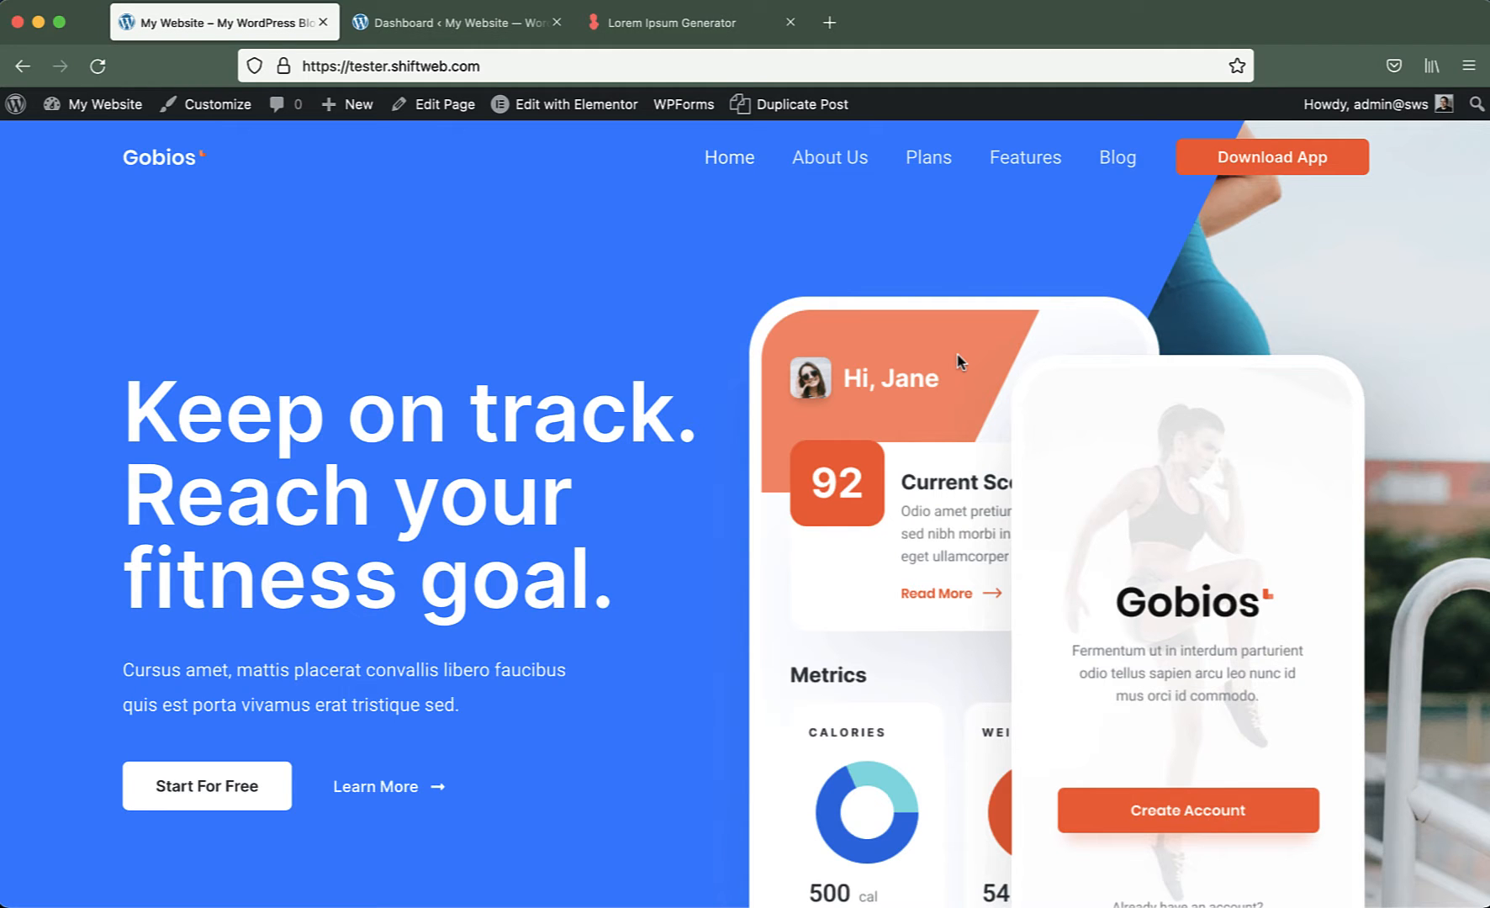
Switch to the WordPress dashboard and start a new product from the Products list.
left_click(454, 25)
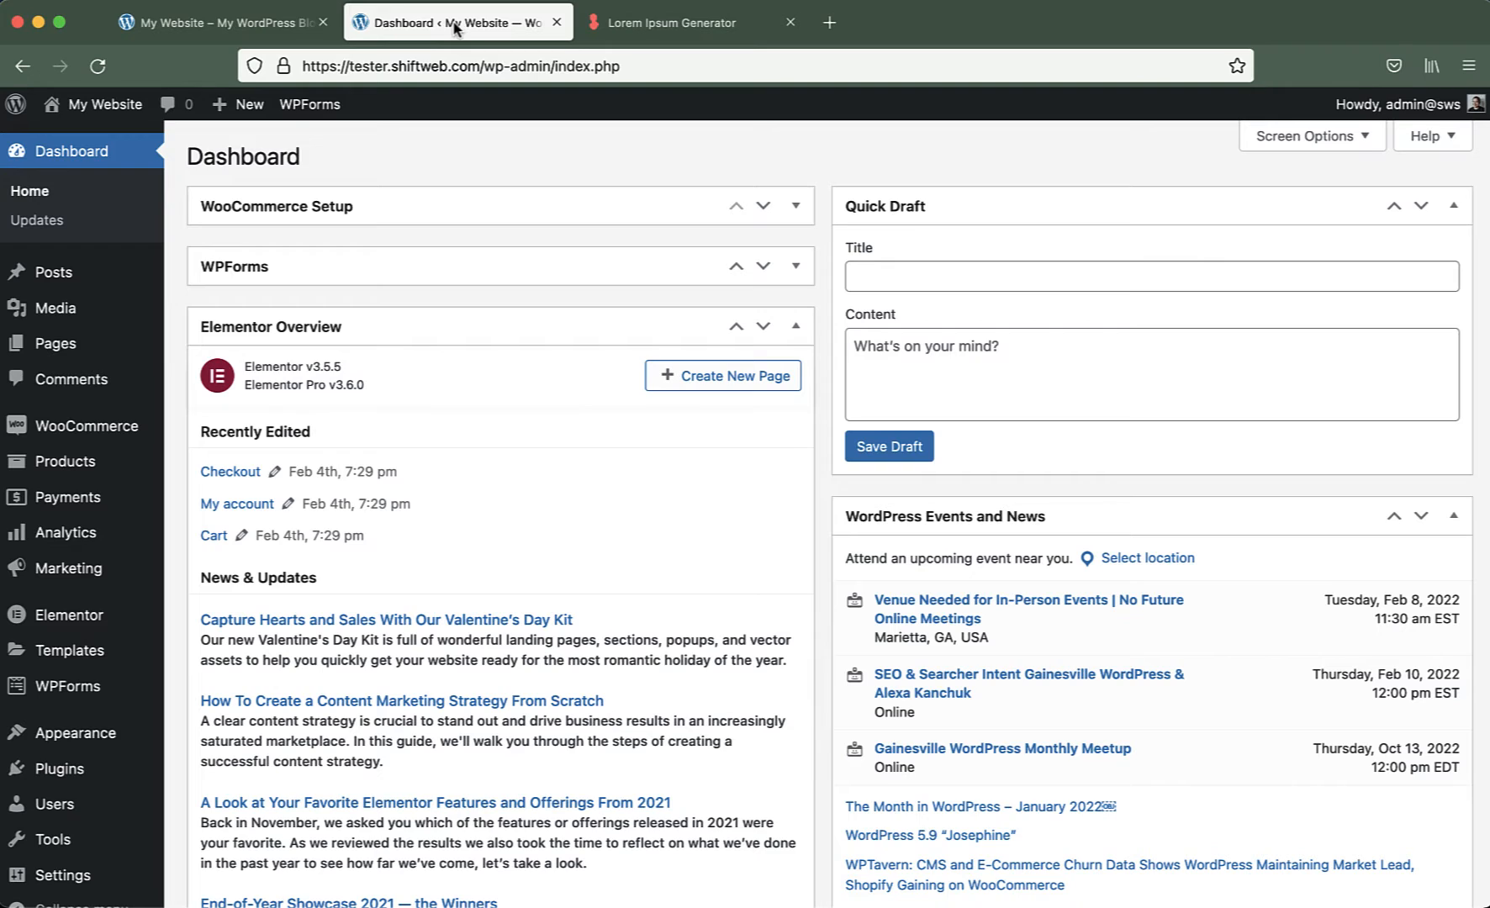
mouse_move(141, 435)
mouse_move(67, 473)
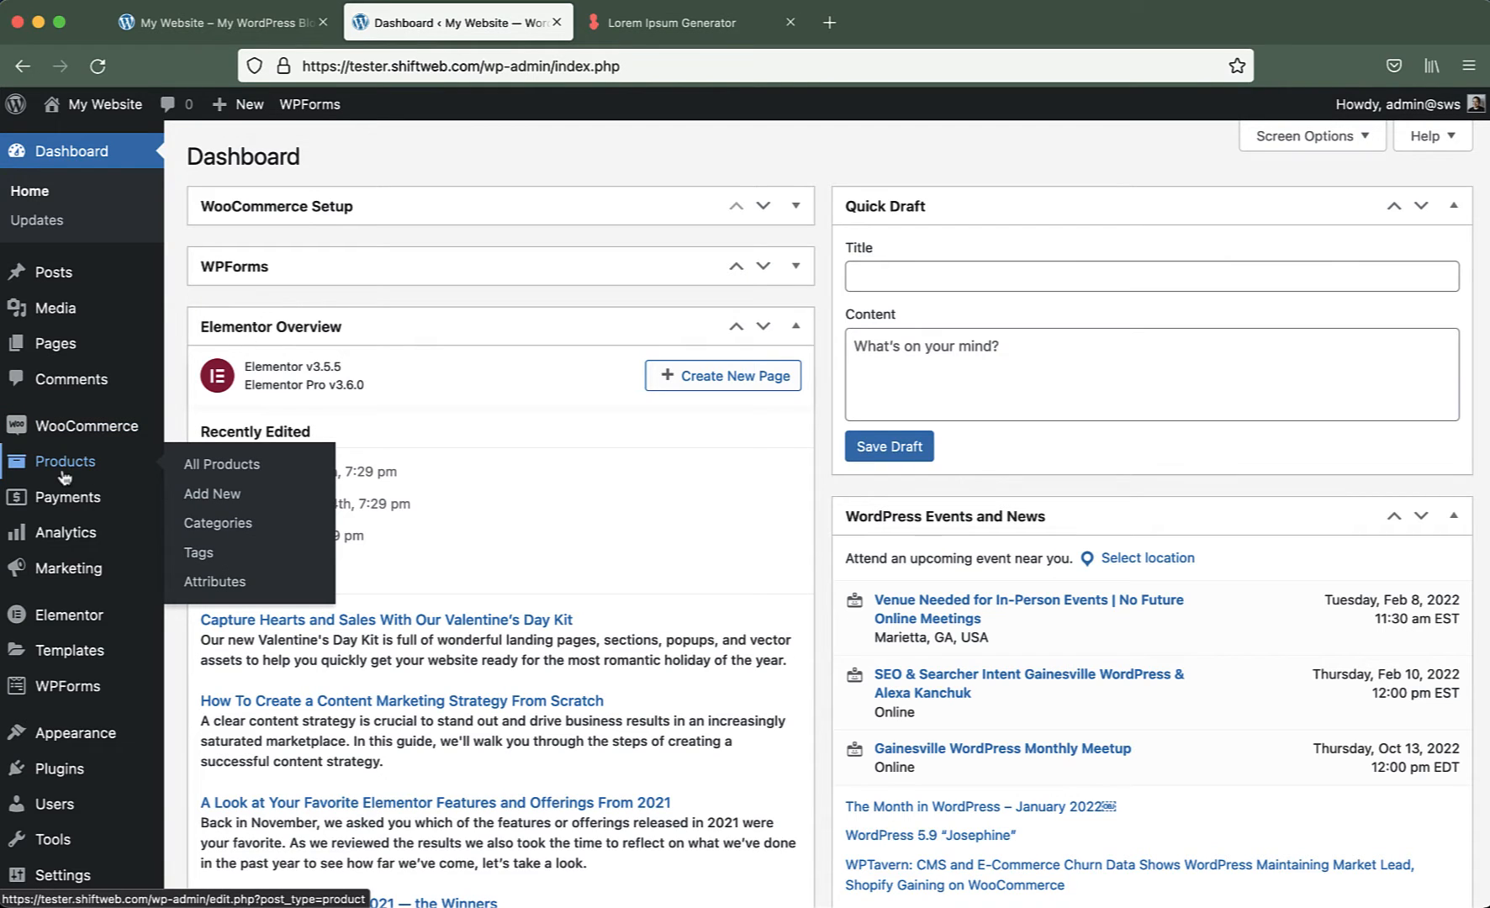
left_click(67, 476)
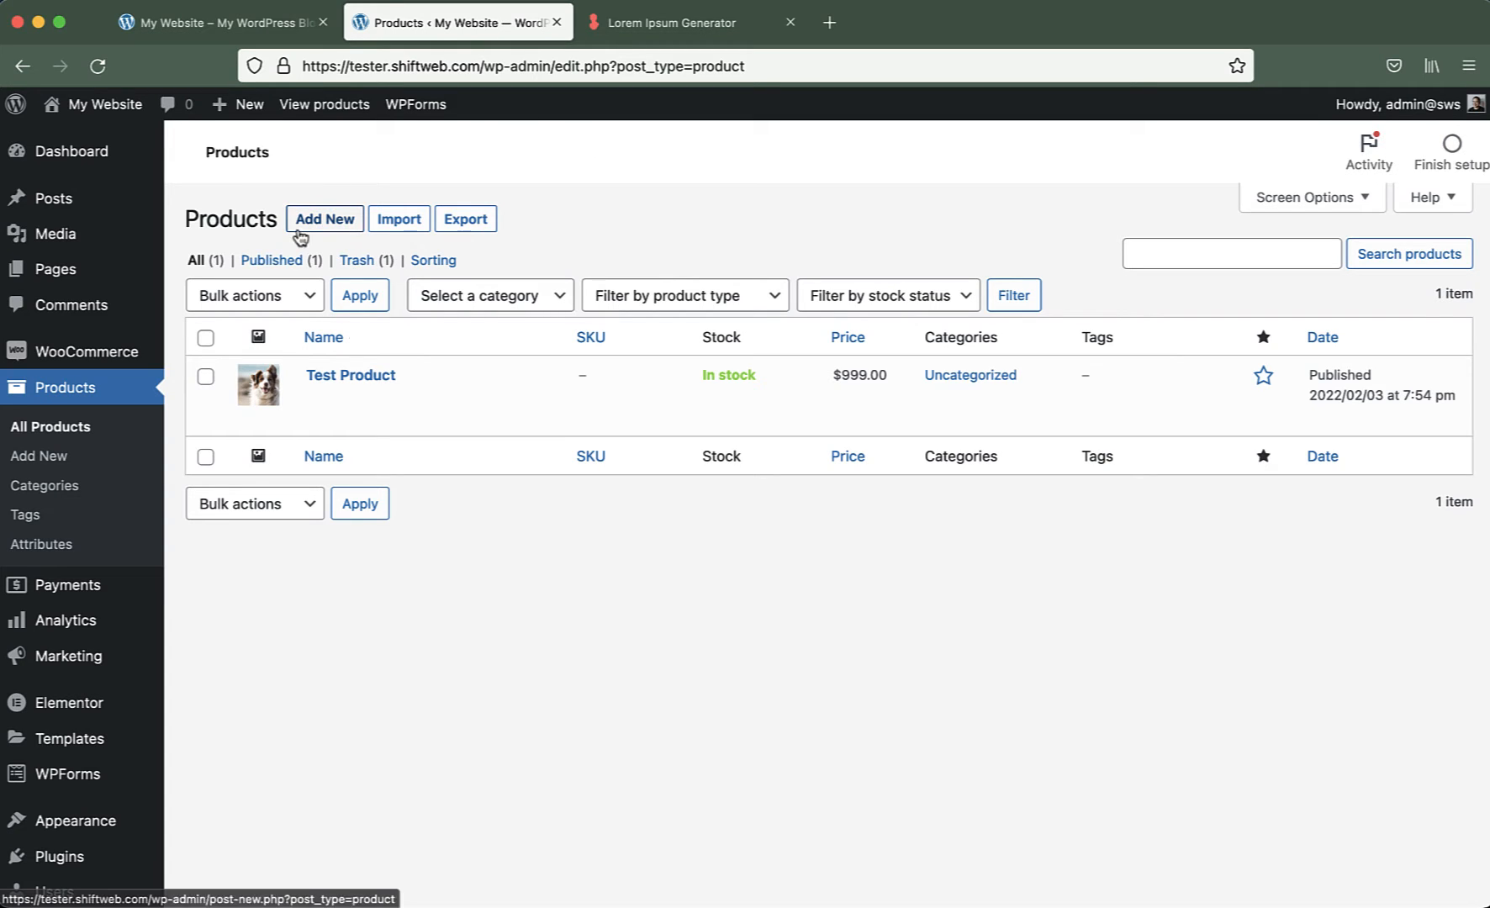
left_click(334, 224)
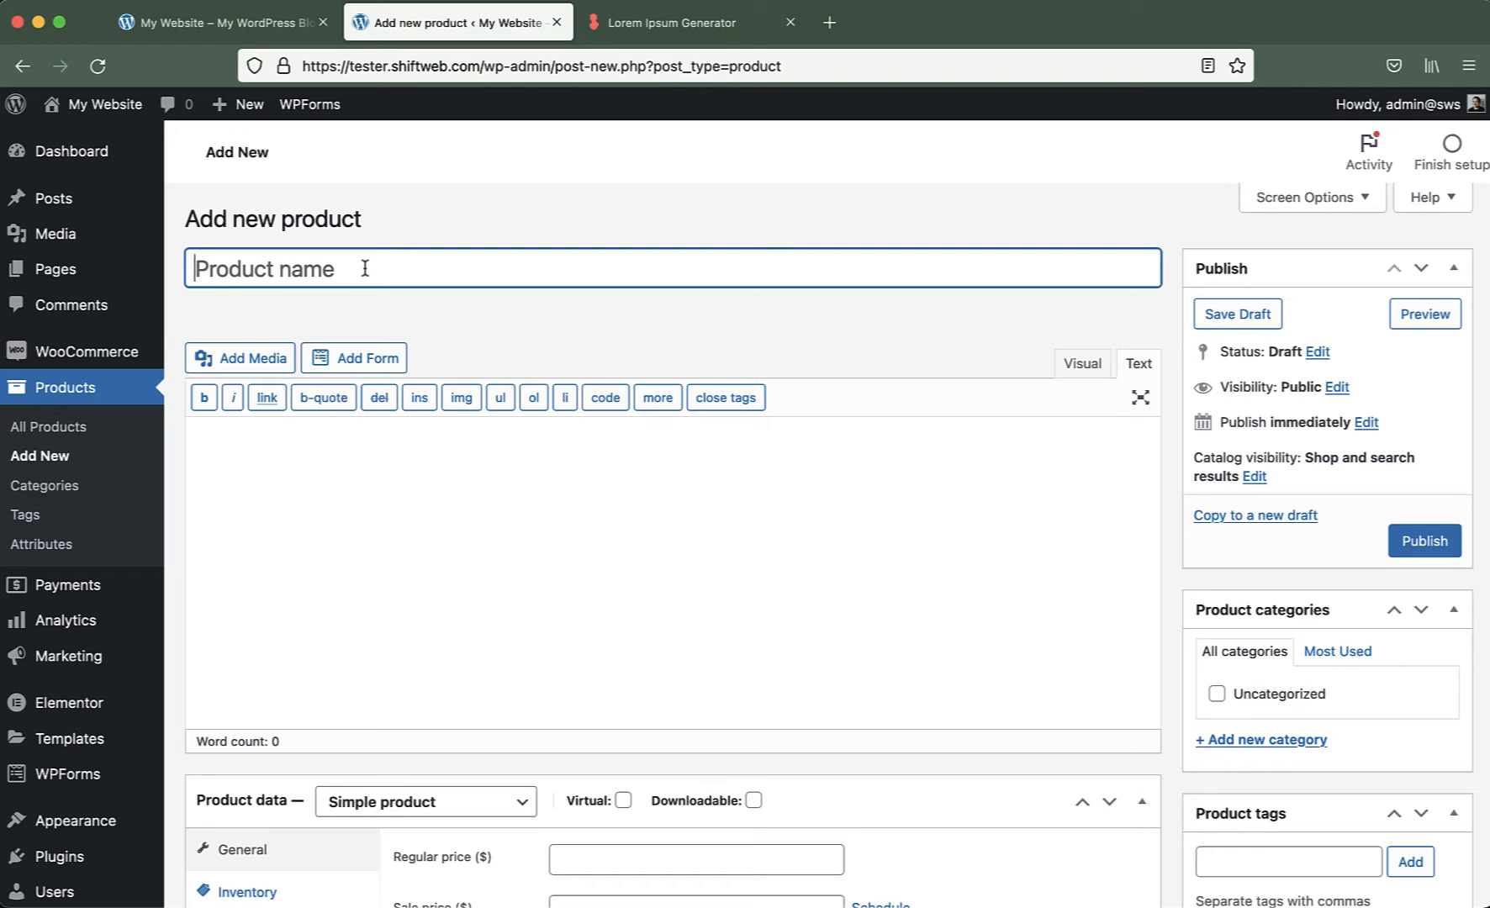
Name the new product "Test Product Example".
type("Test P")
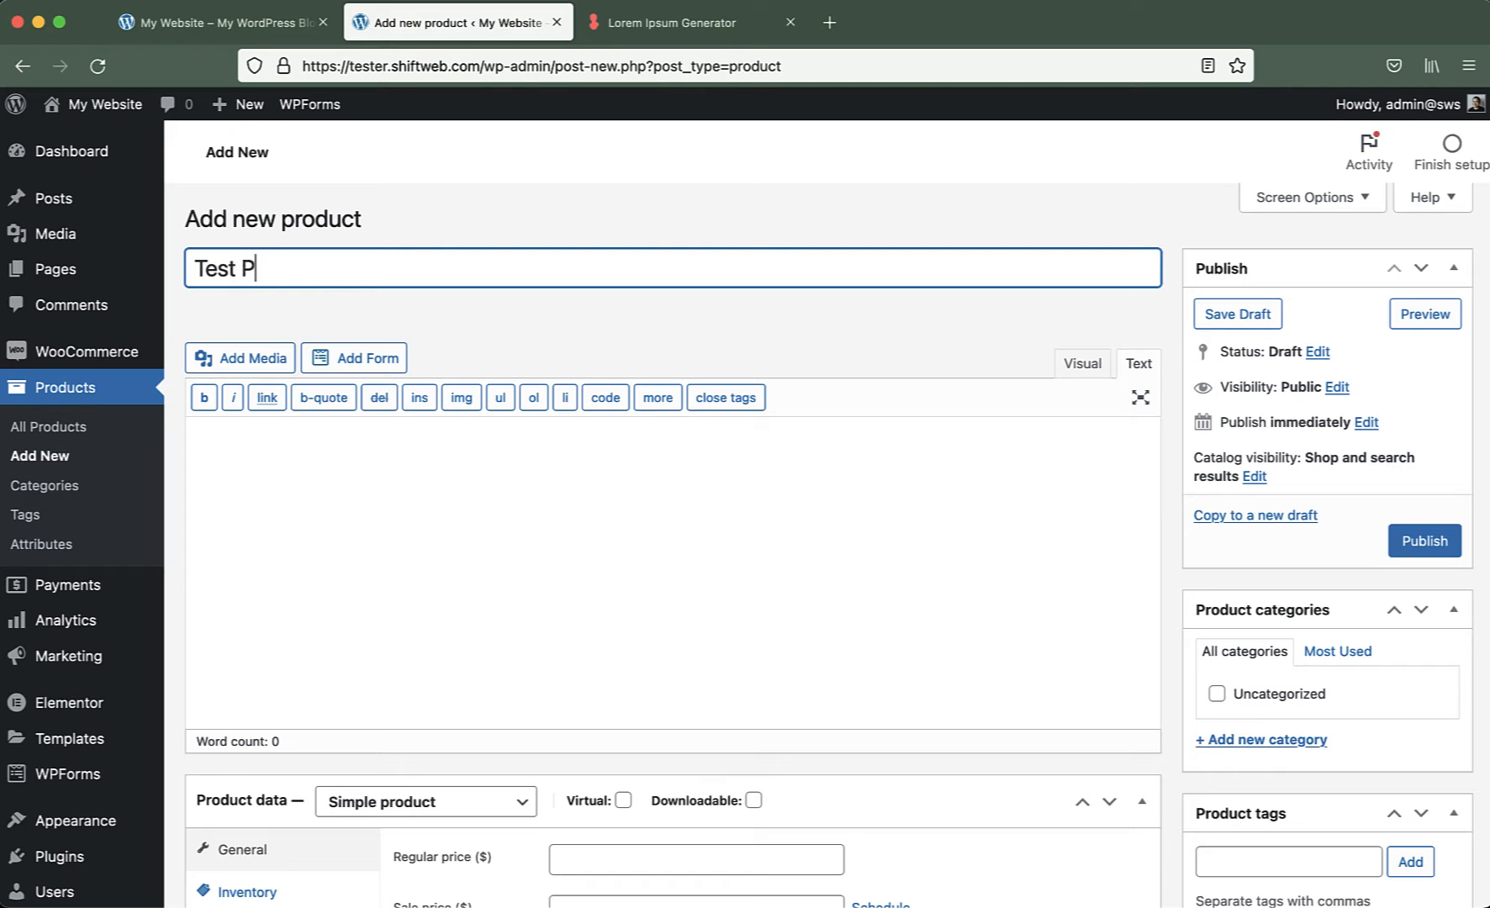
type("roduct Example")
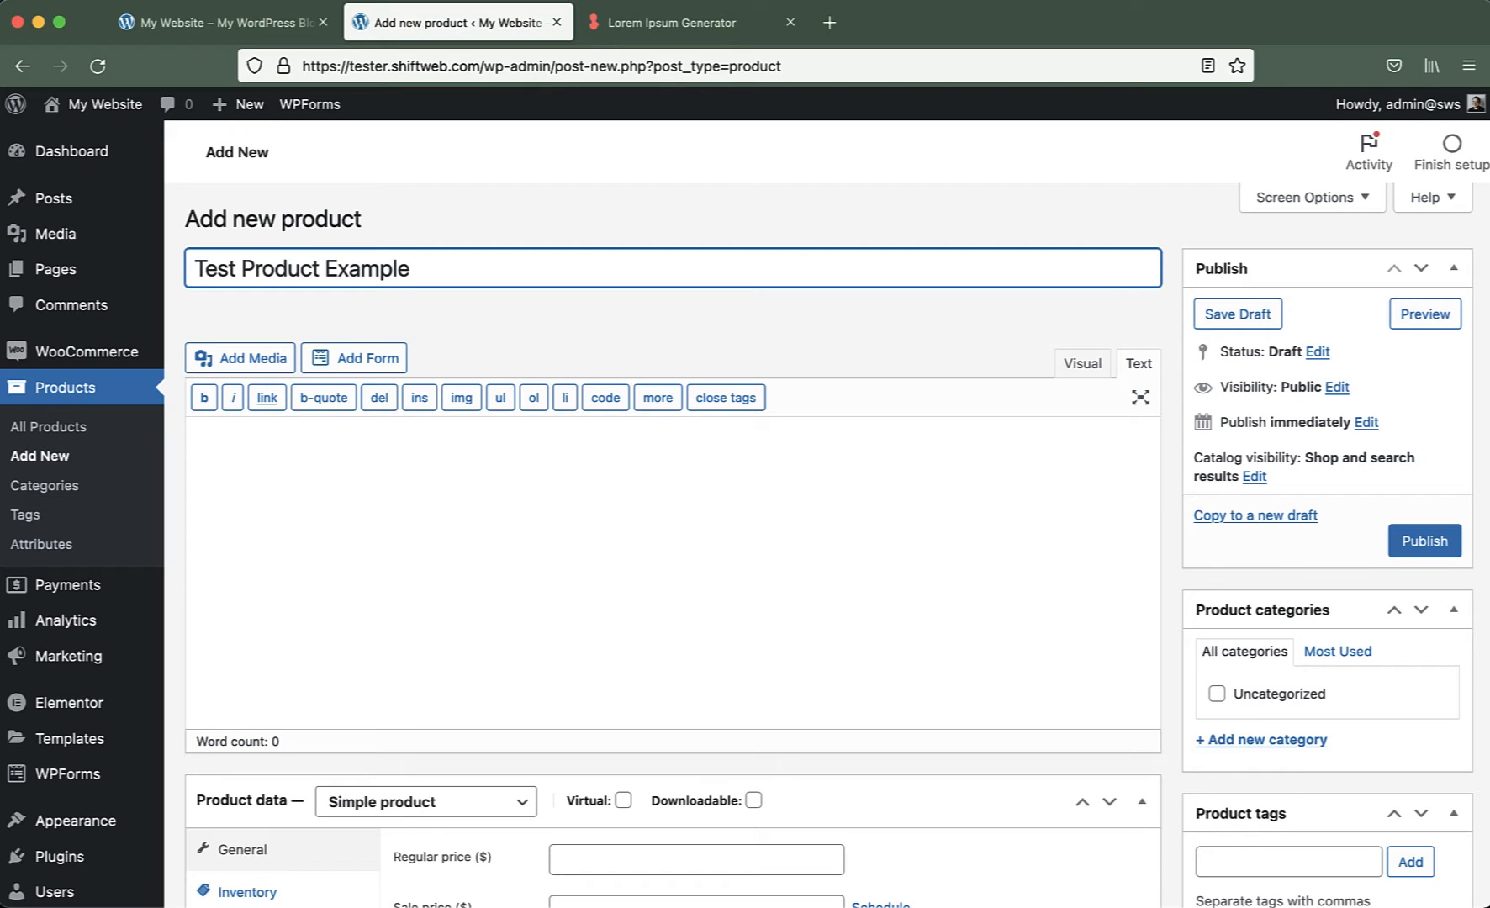
left_click(346, 437)
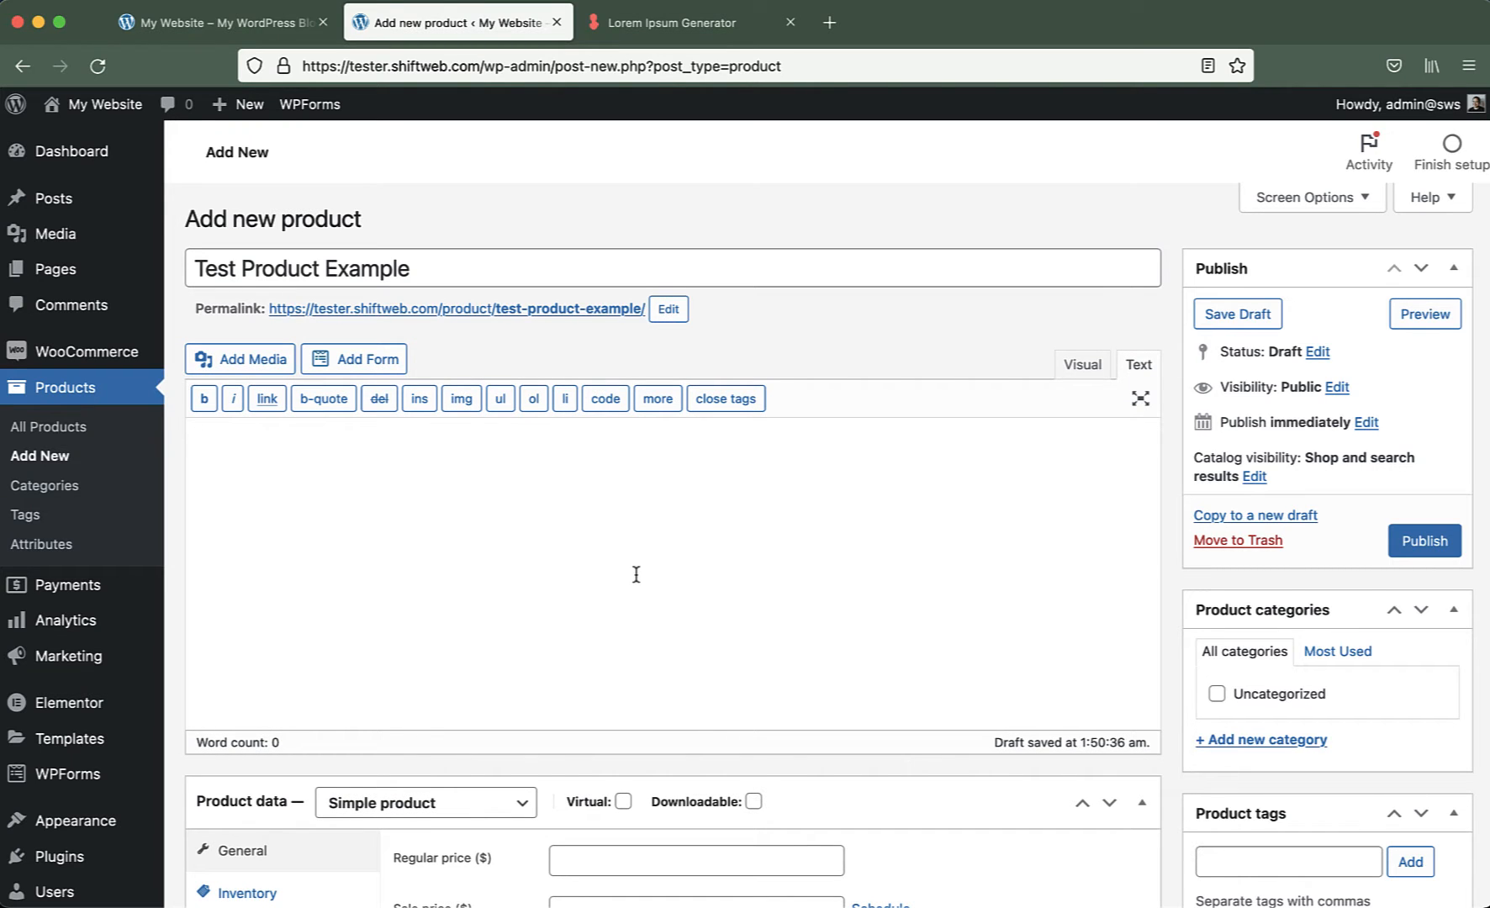
left_click(238, 32)
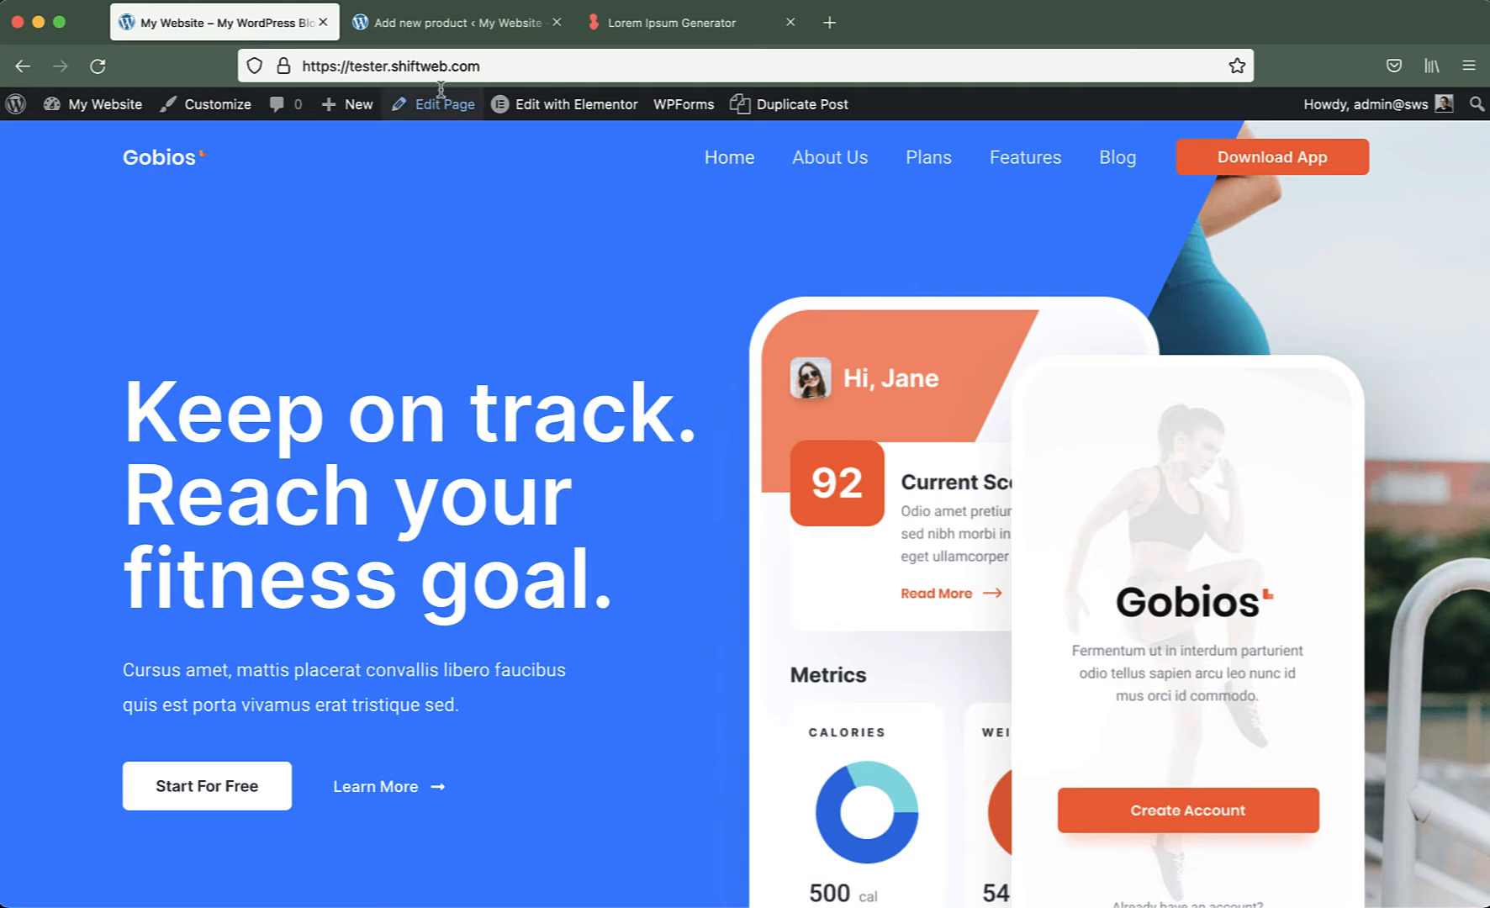
left_click(556, 65)
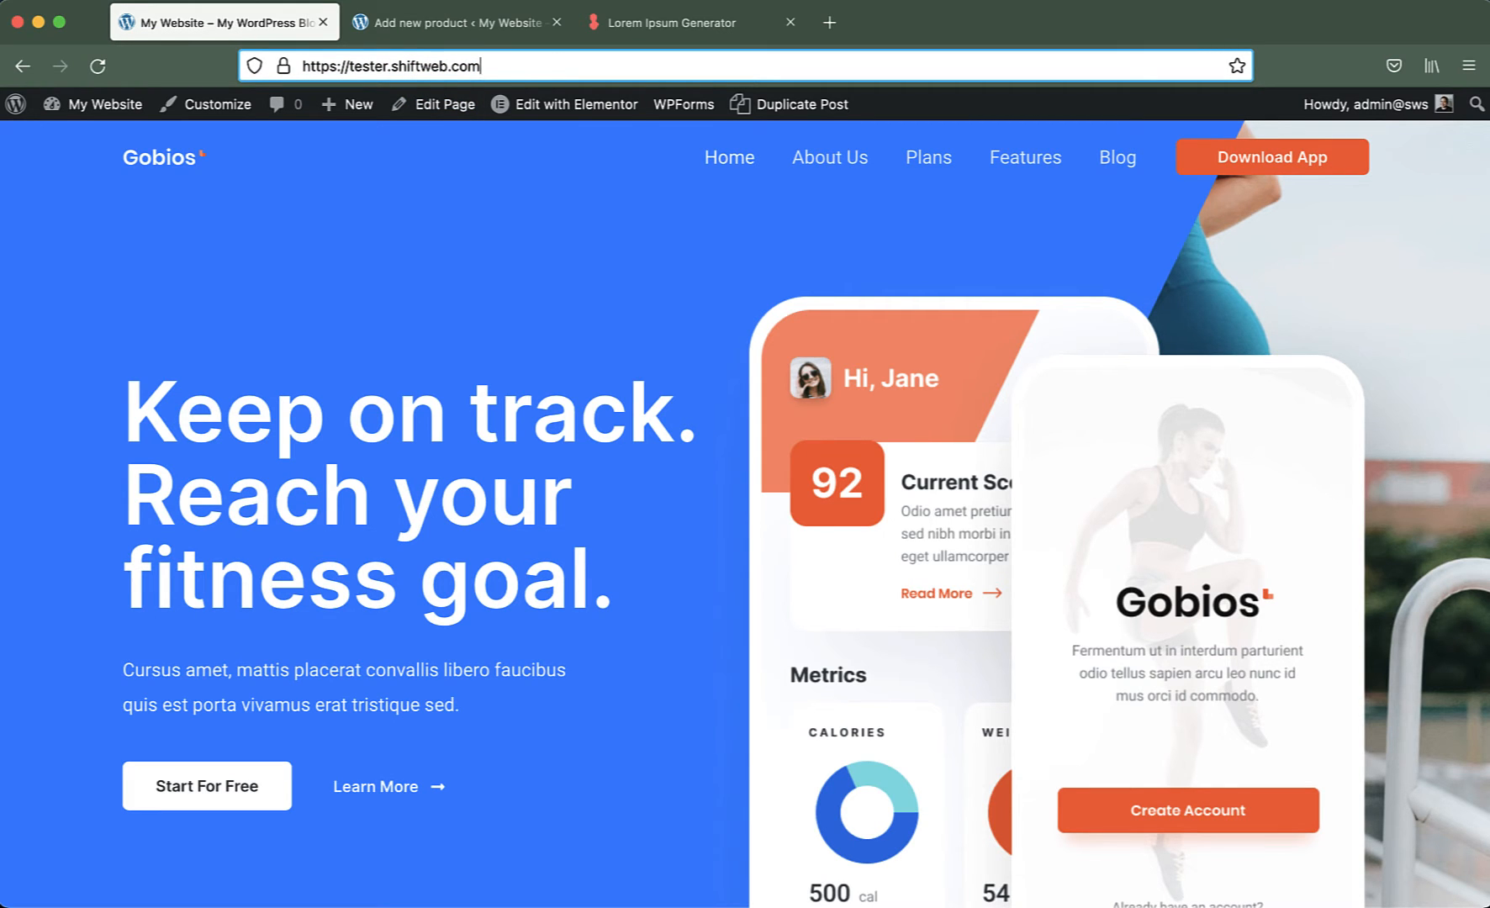
type("/sho")
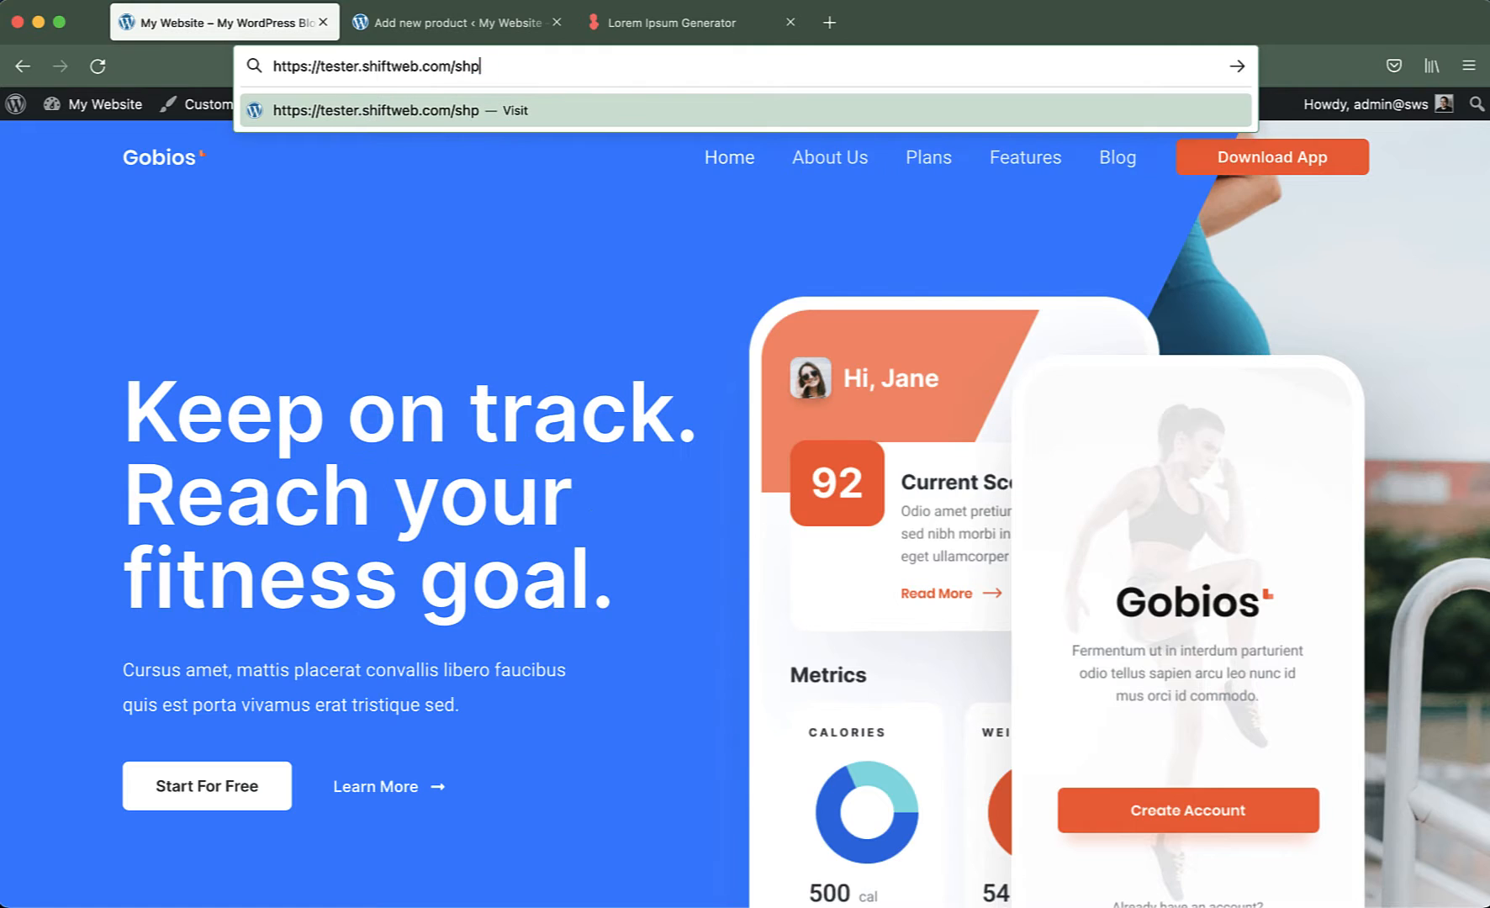
key("BackSpace")
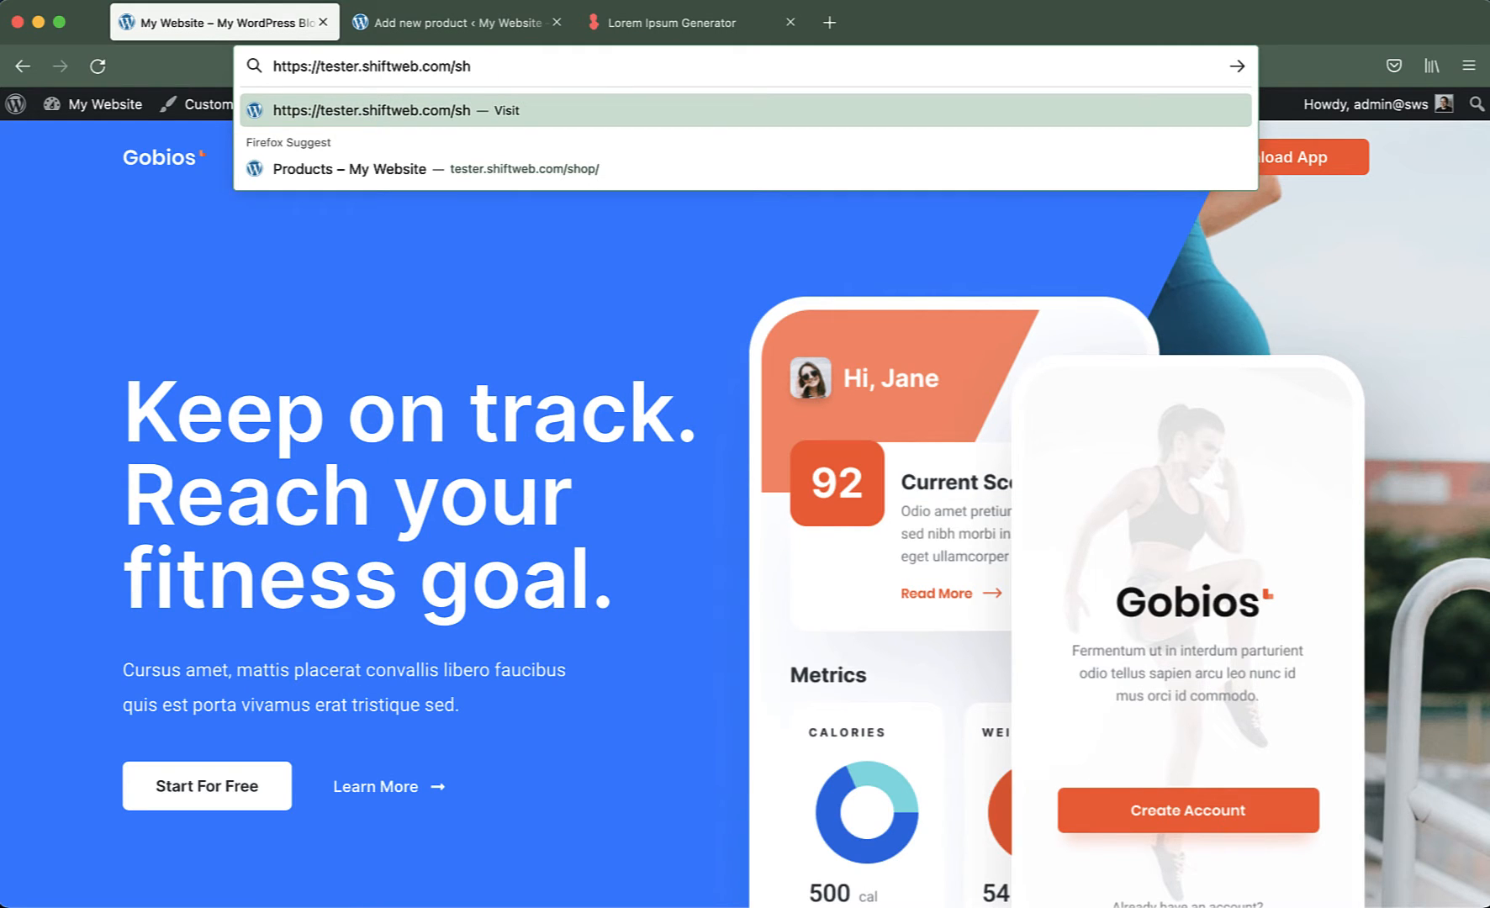
type("op/")
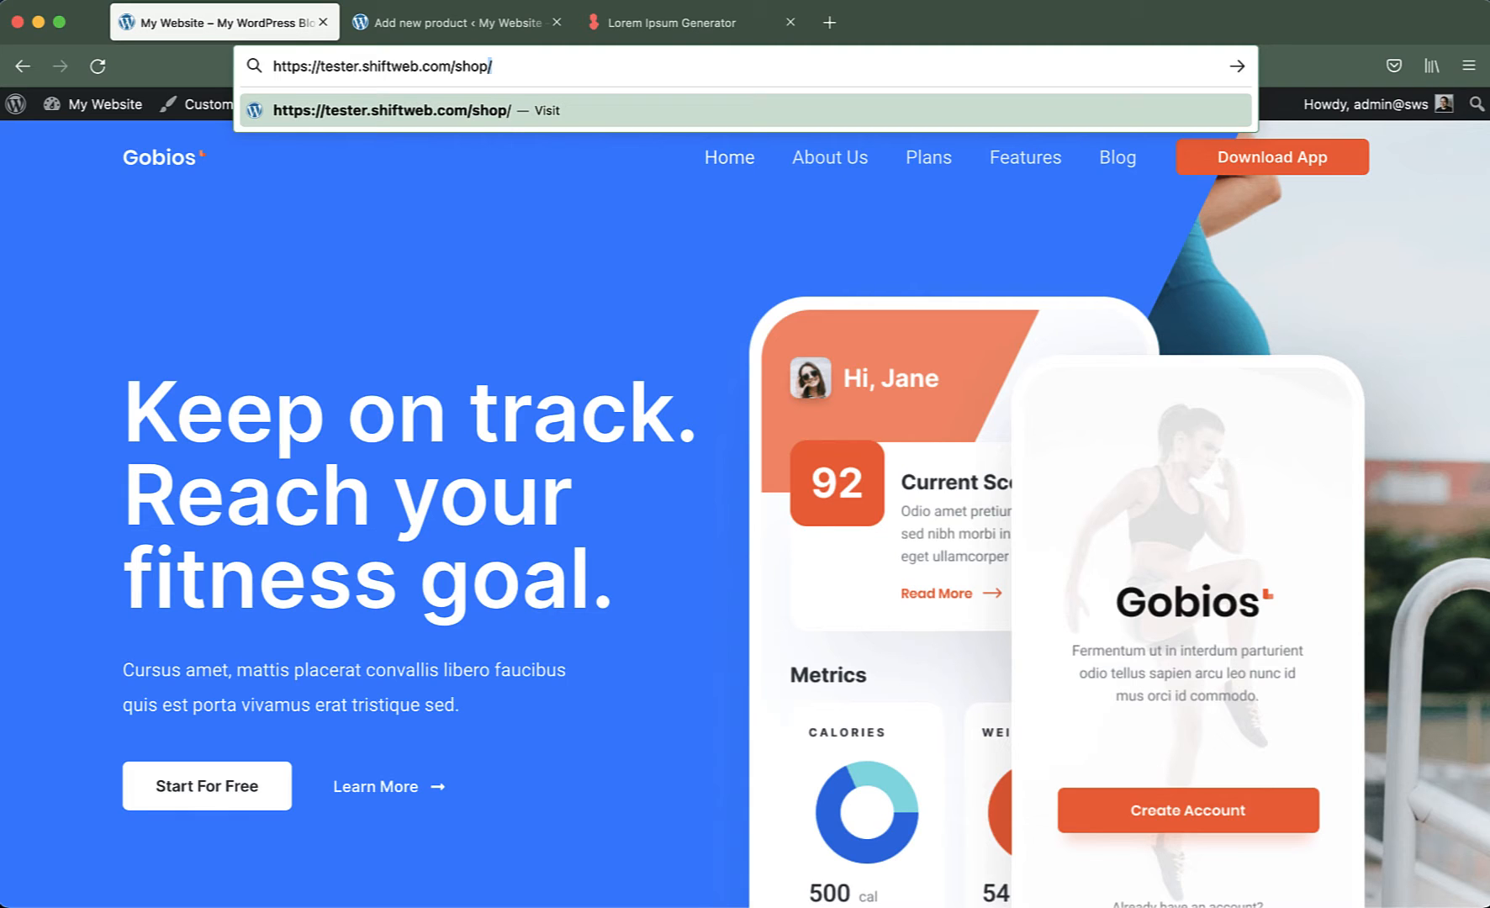
key("Return")
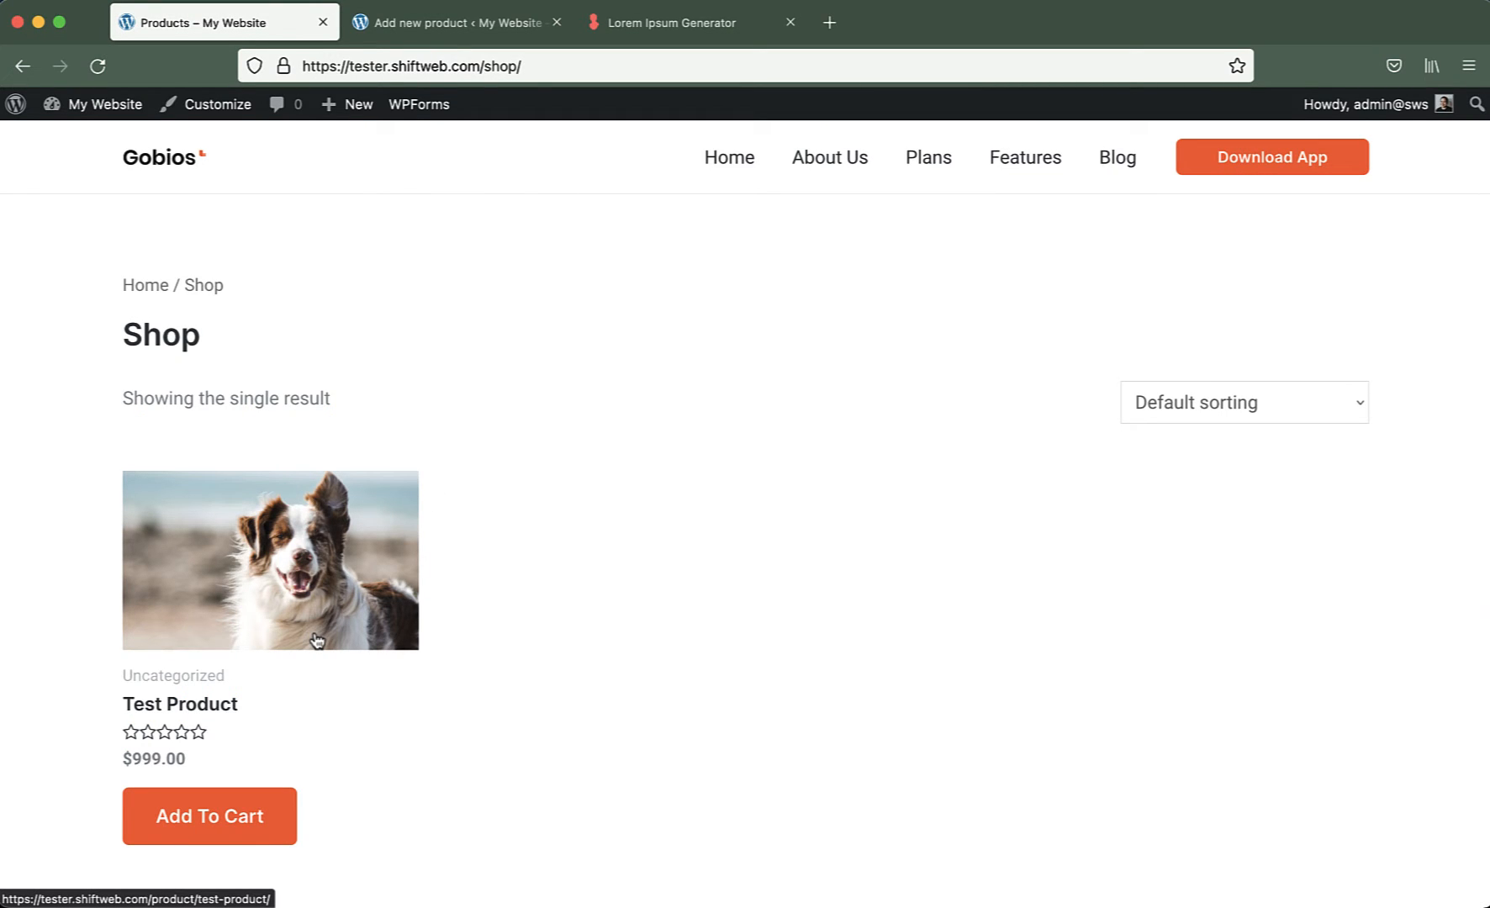
Open the existing Test Product in the shop and examine its page layout and Description section.
left_click(328, 564)
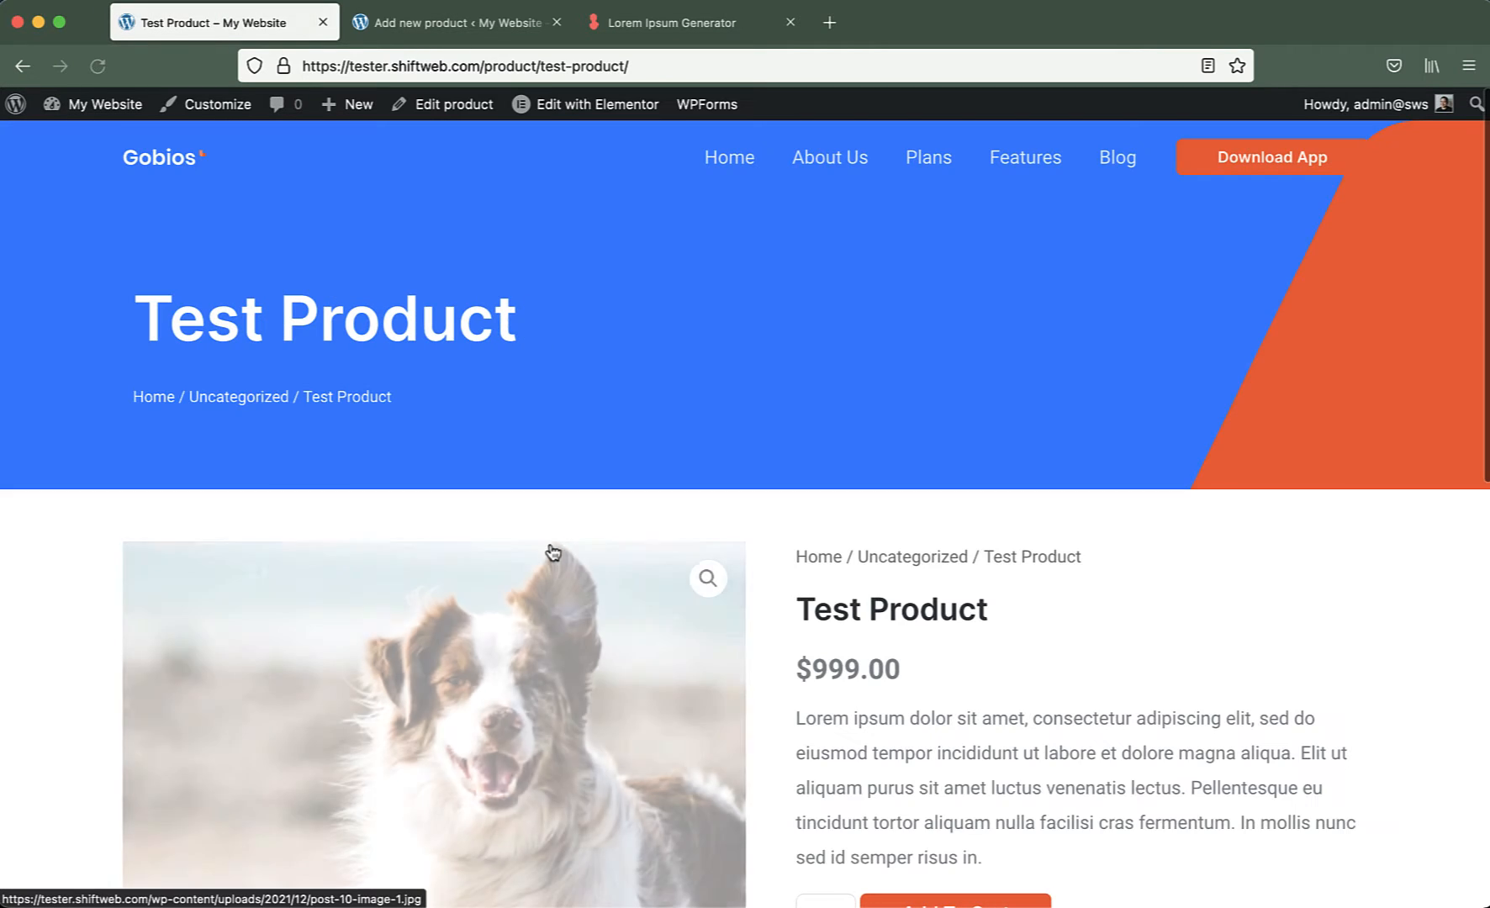
scroll(809, 525, "down", 12)
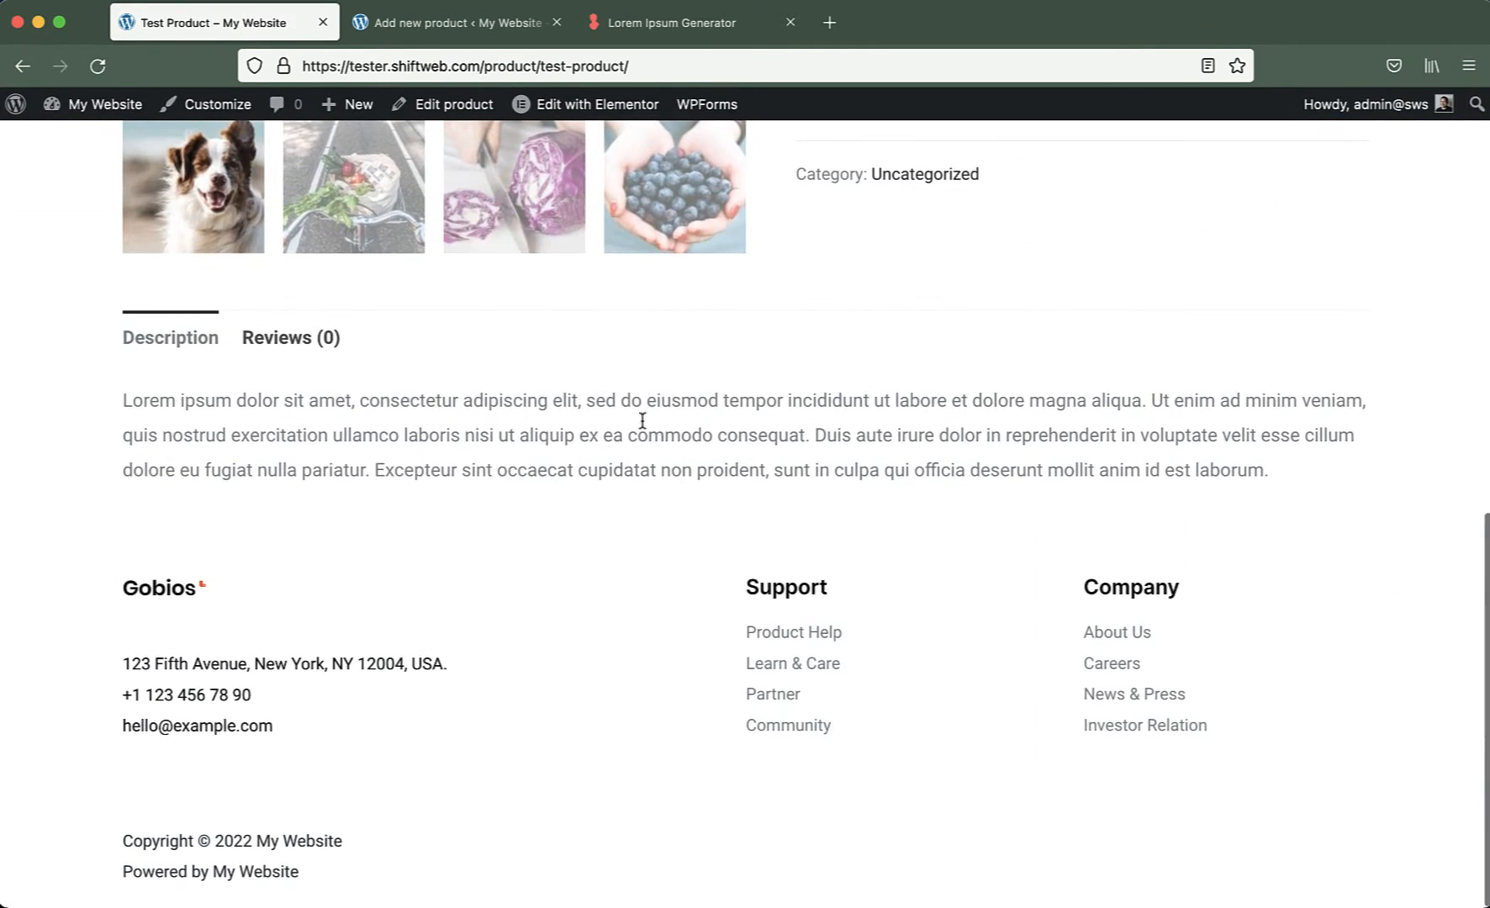
scroll(919, 442, "up", 6)
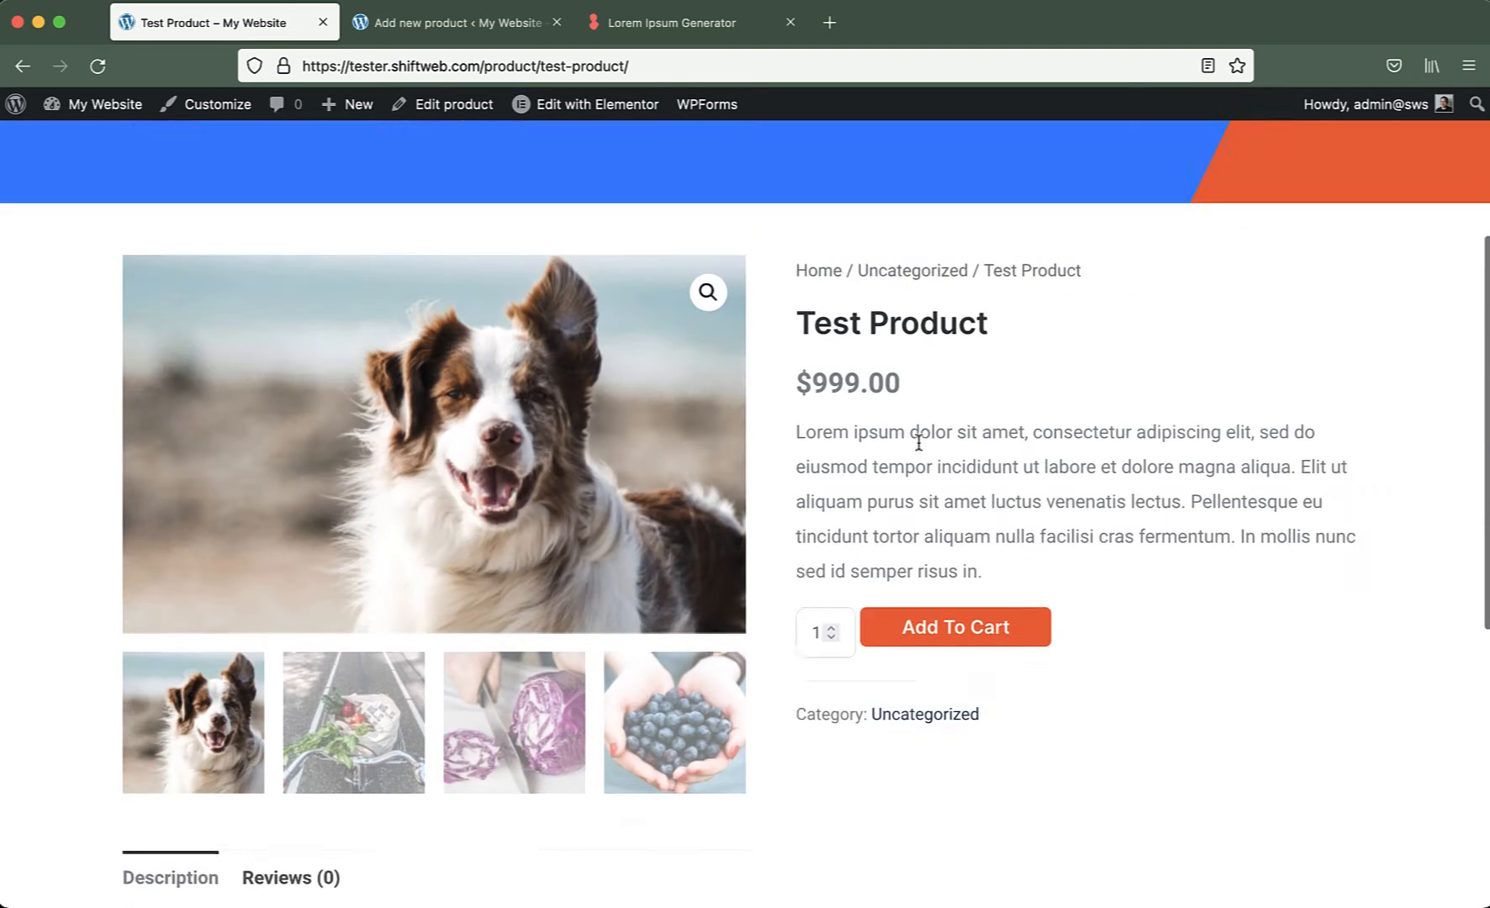
Compare the new product's short description field with the short description text on the existing Test Product page.
left_click(454, 23)
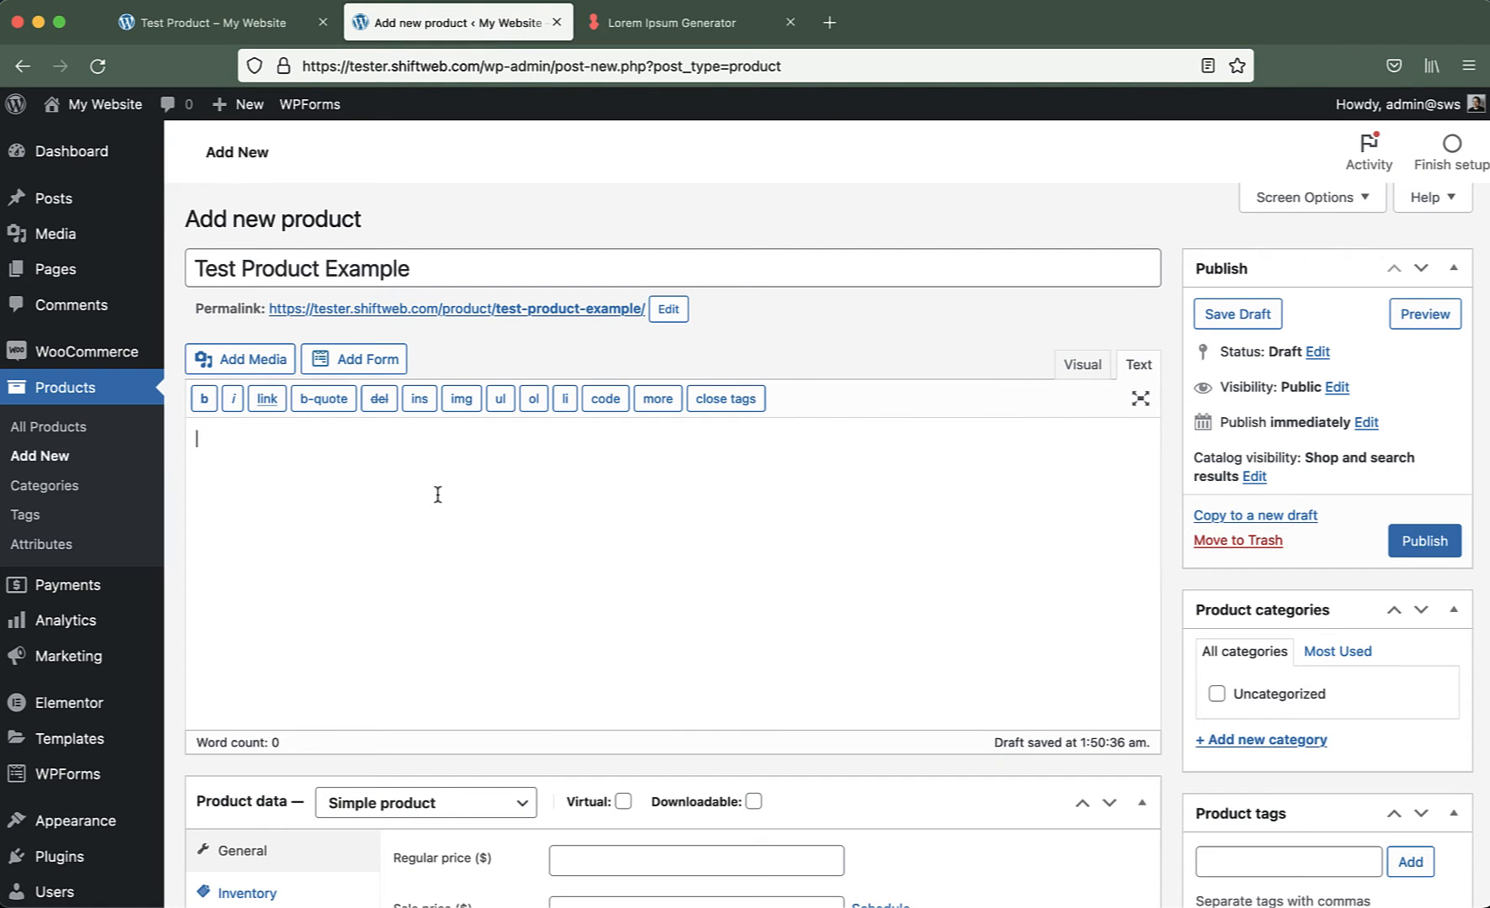
scroll(644, 519, "down", 4)
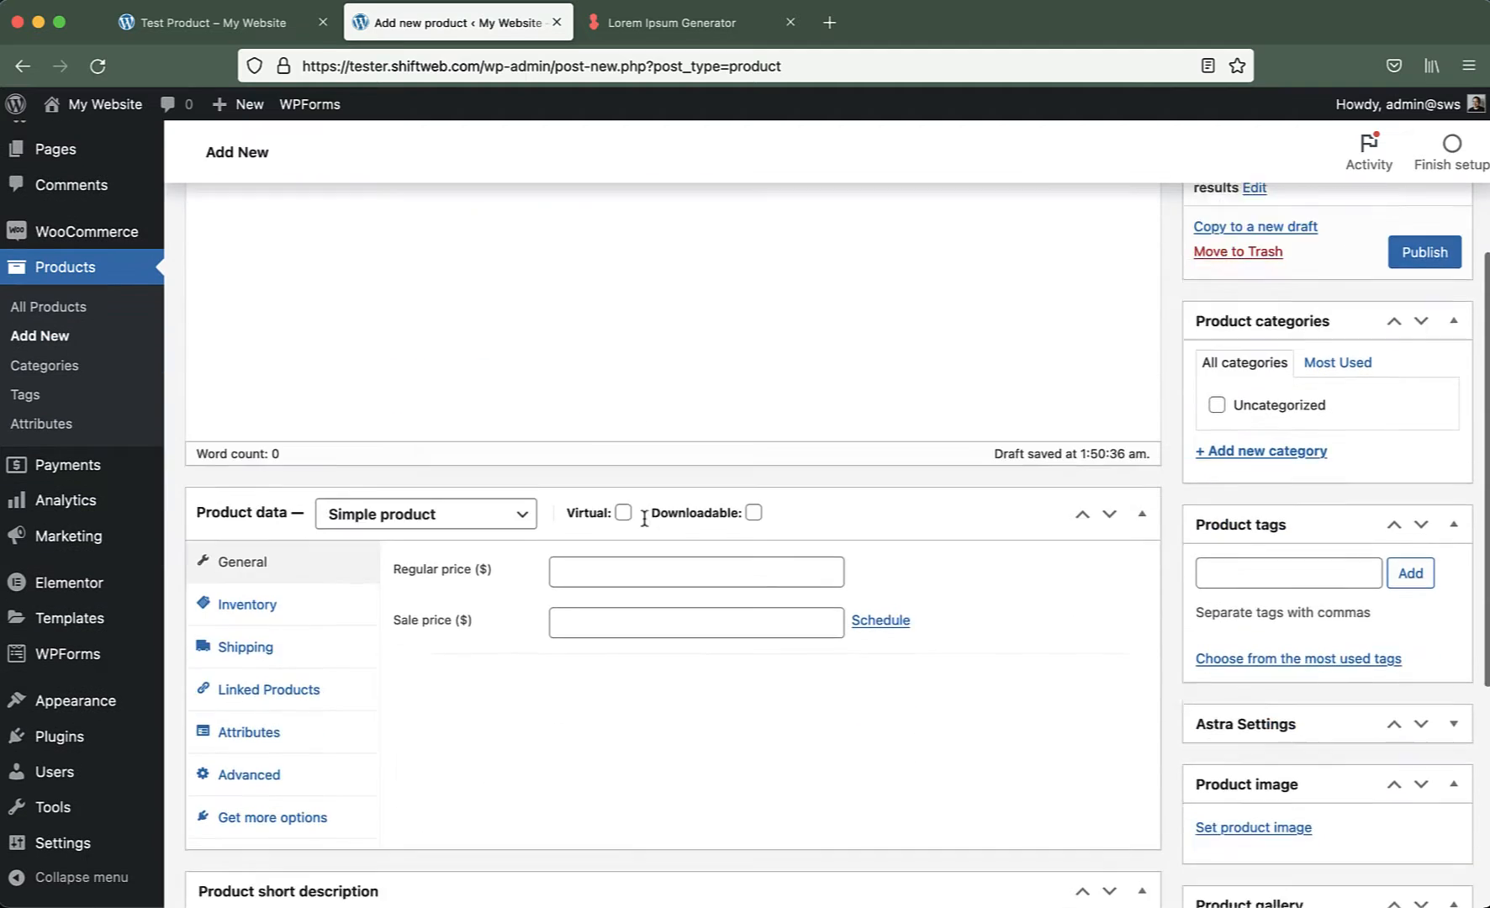
scroll(644, 519, "down", 5)
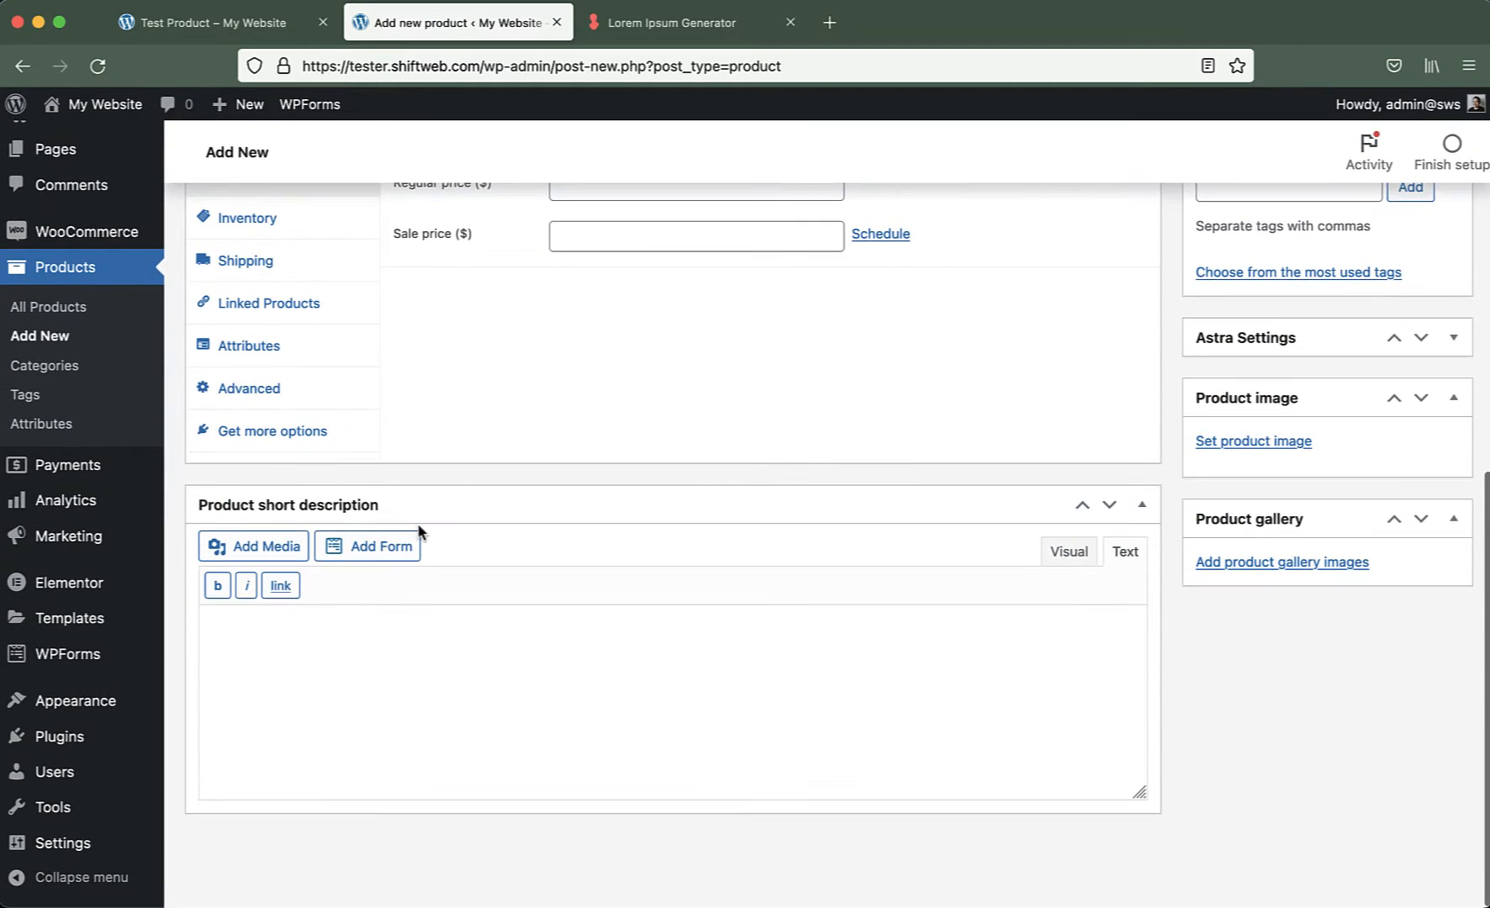
left_click(426, 649)
left_click(252, 23)
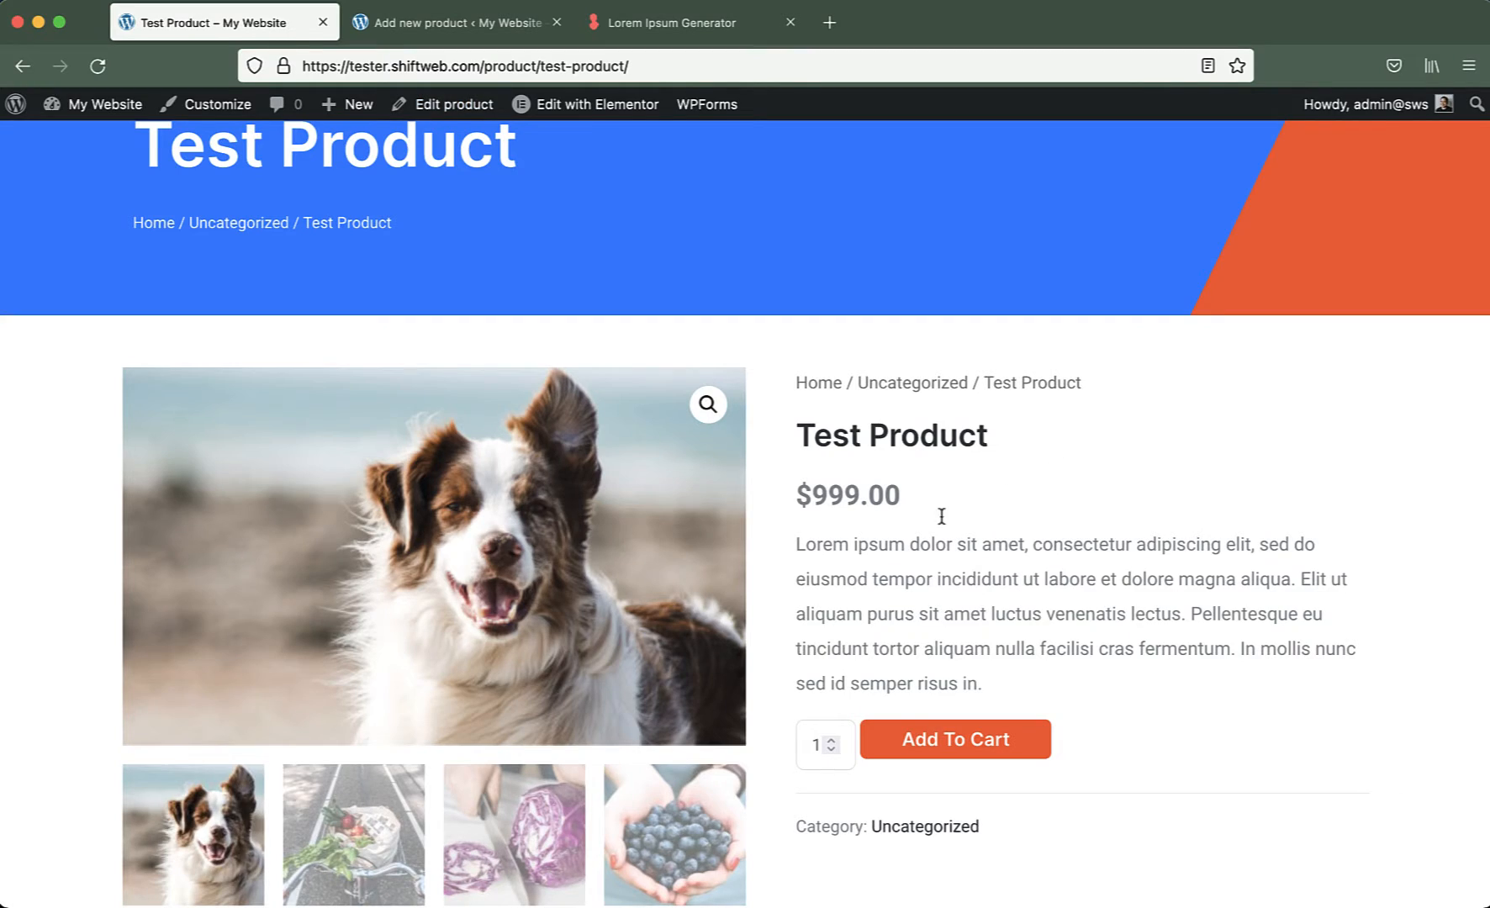
left_click_drag(889, 545, 948, 683)
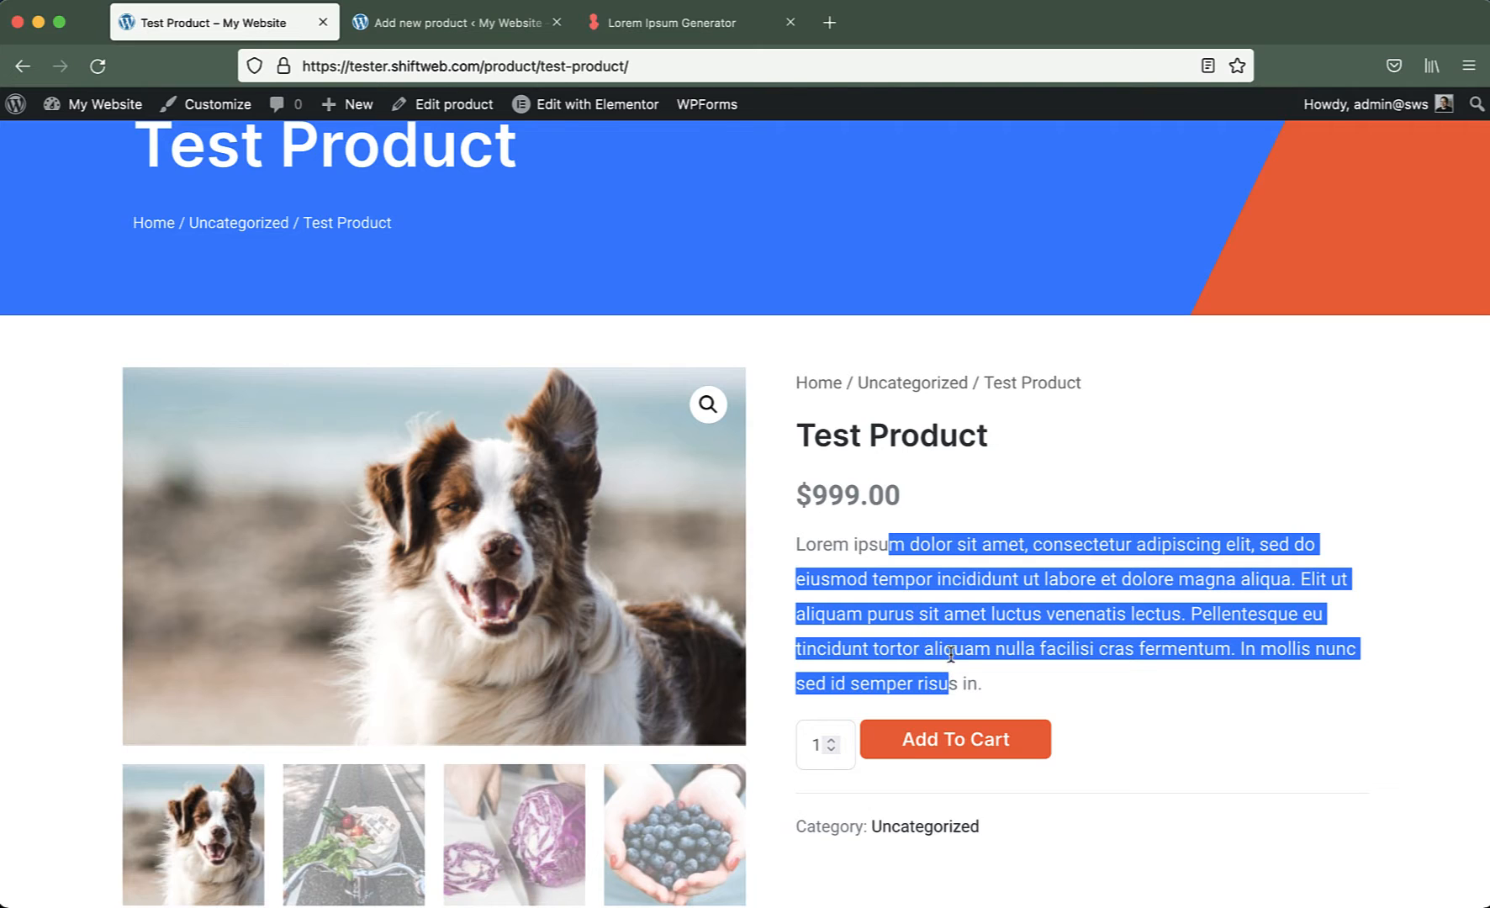
left_click(951, 655)
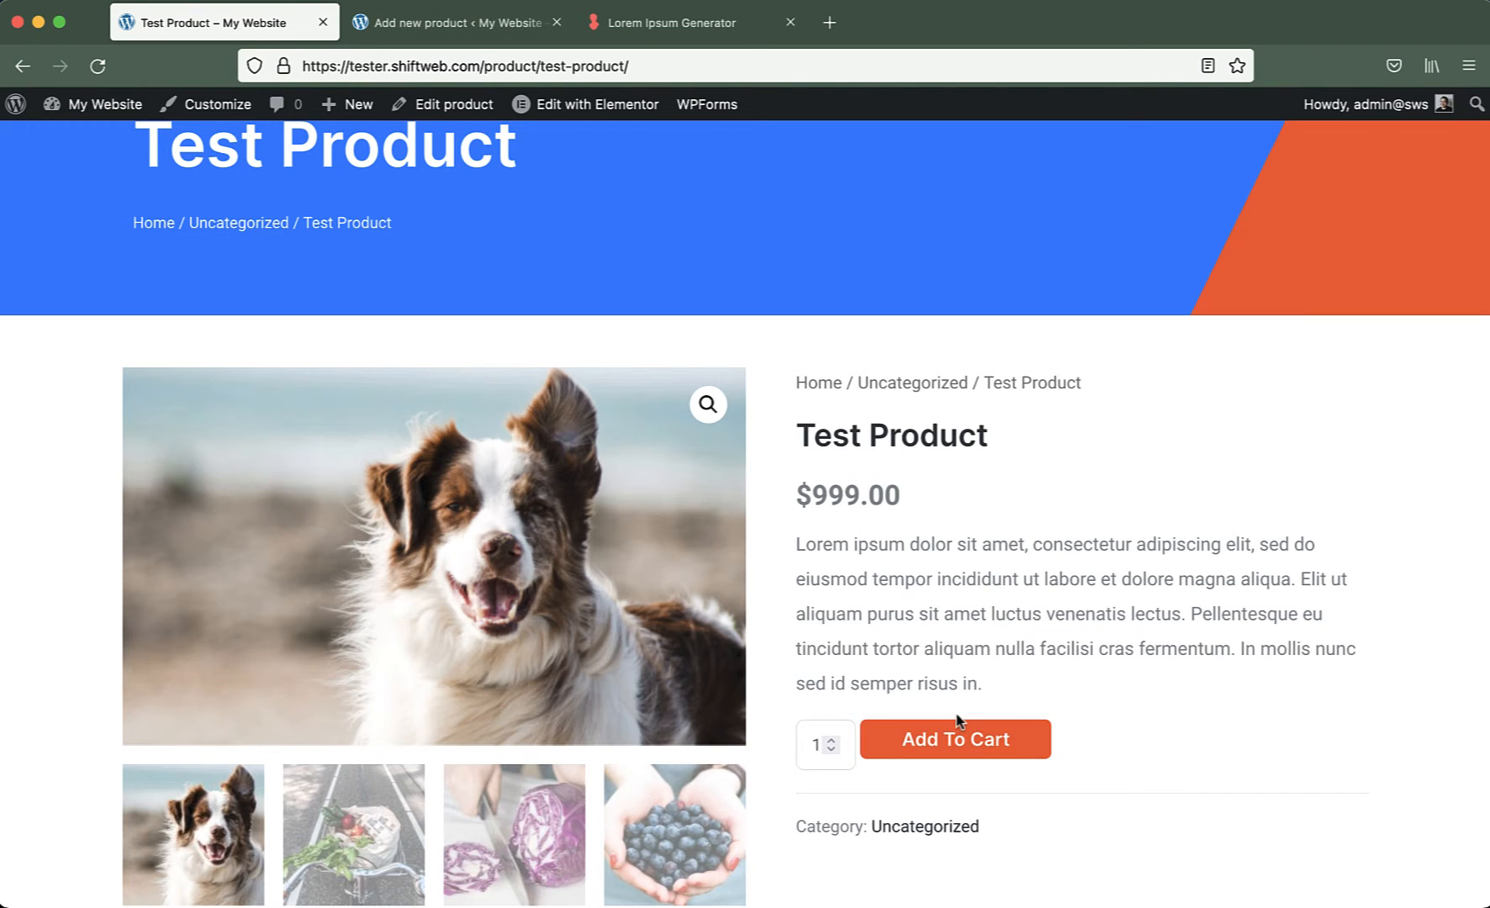
left_click(405, 25)
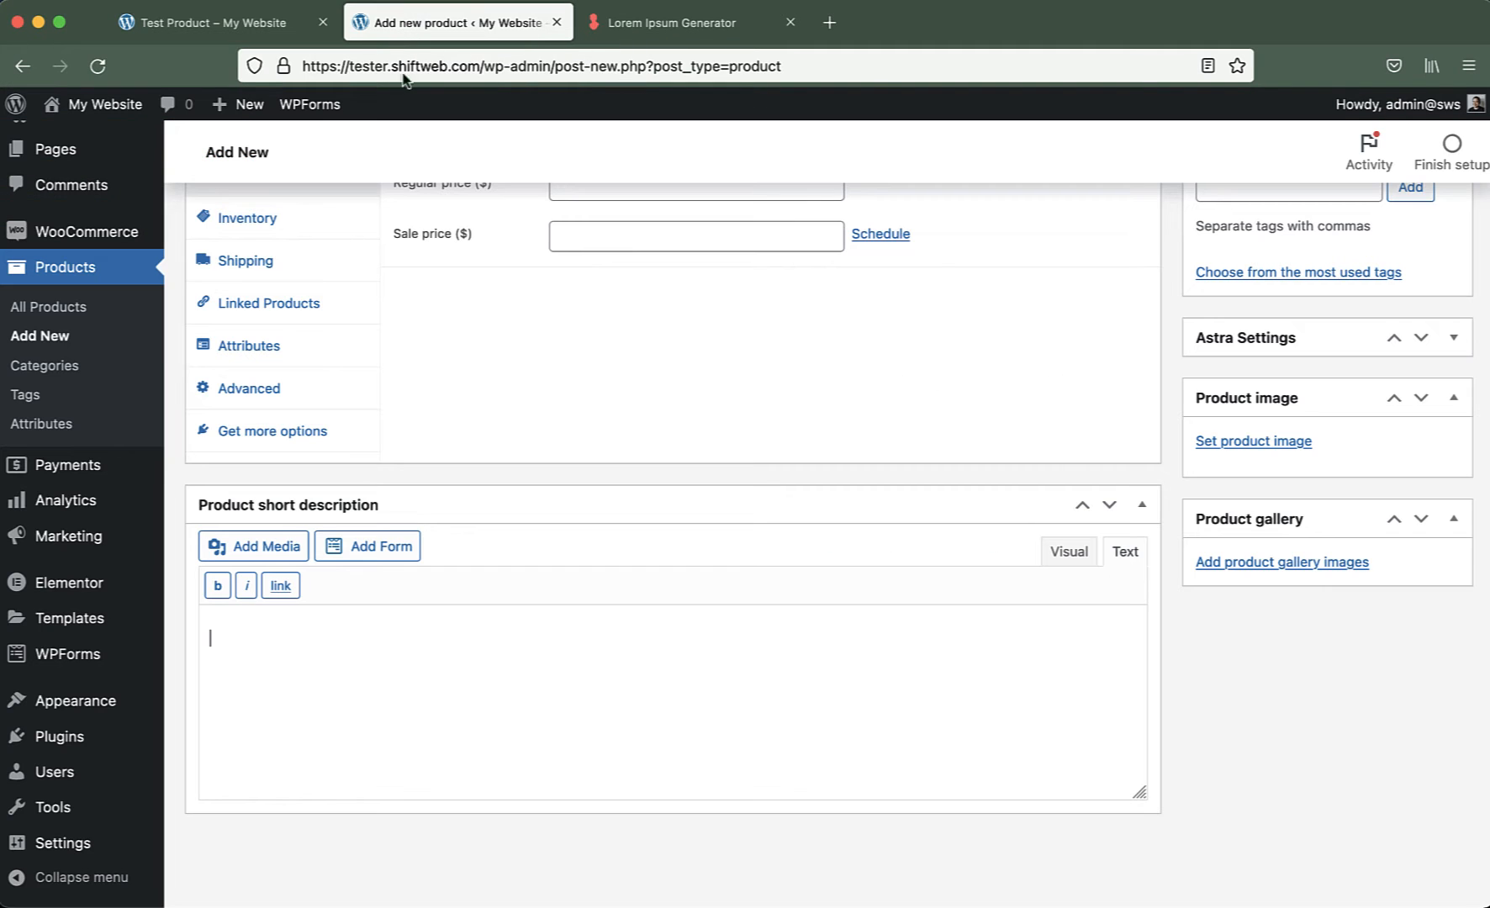
Enter the placeholder text "long de" in the new product's main description.
scroll(525, 642, "up", 3)
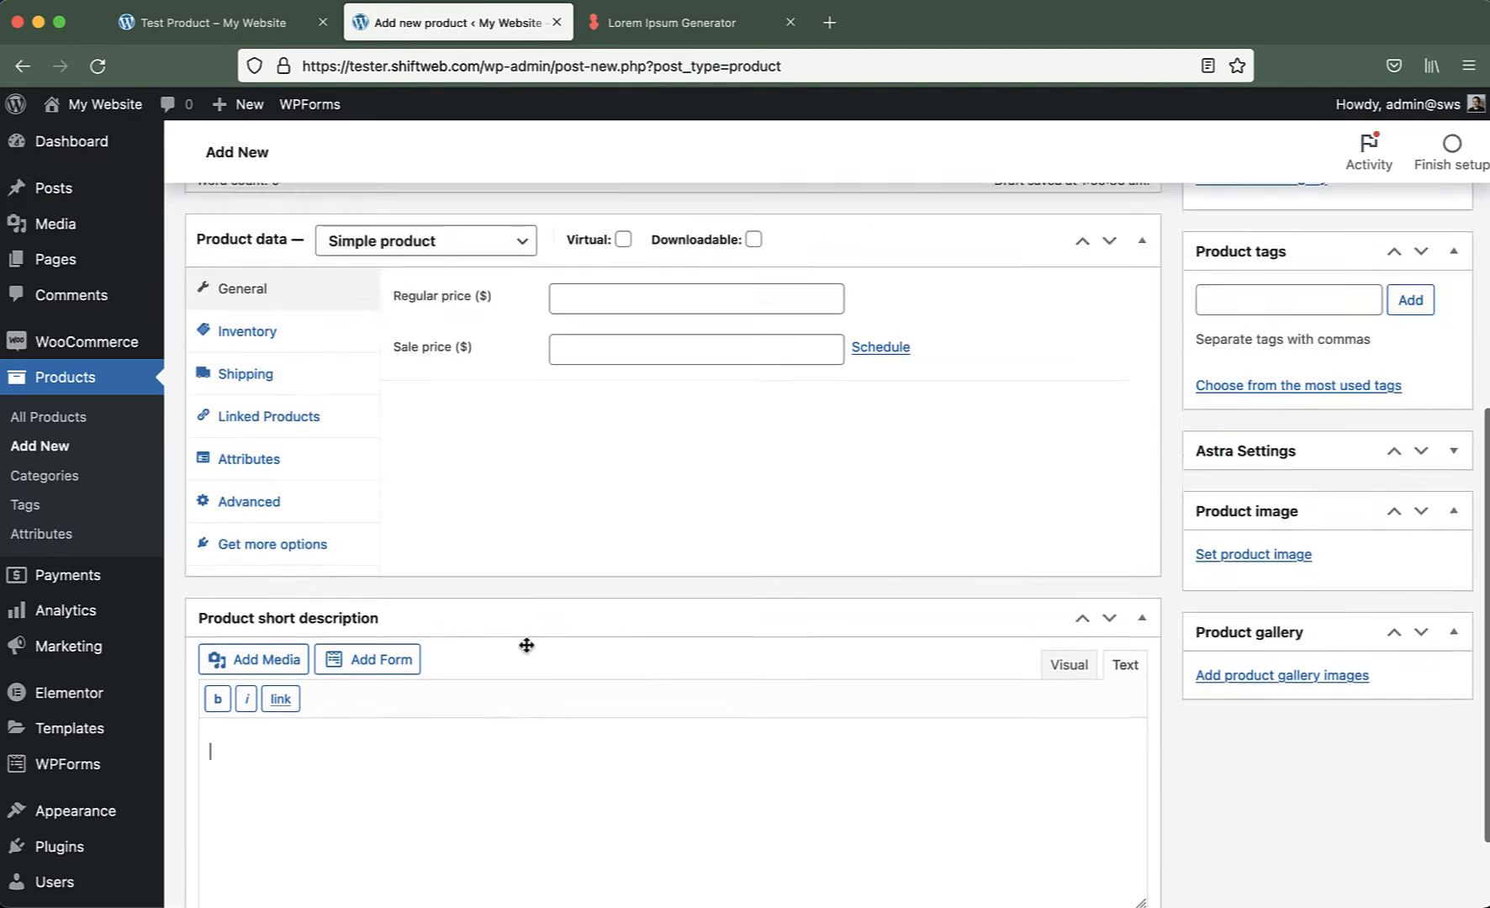
scroll(526, 645, "up", 10)
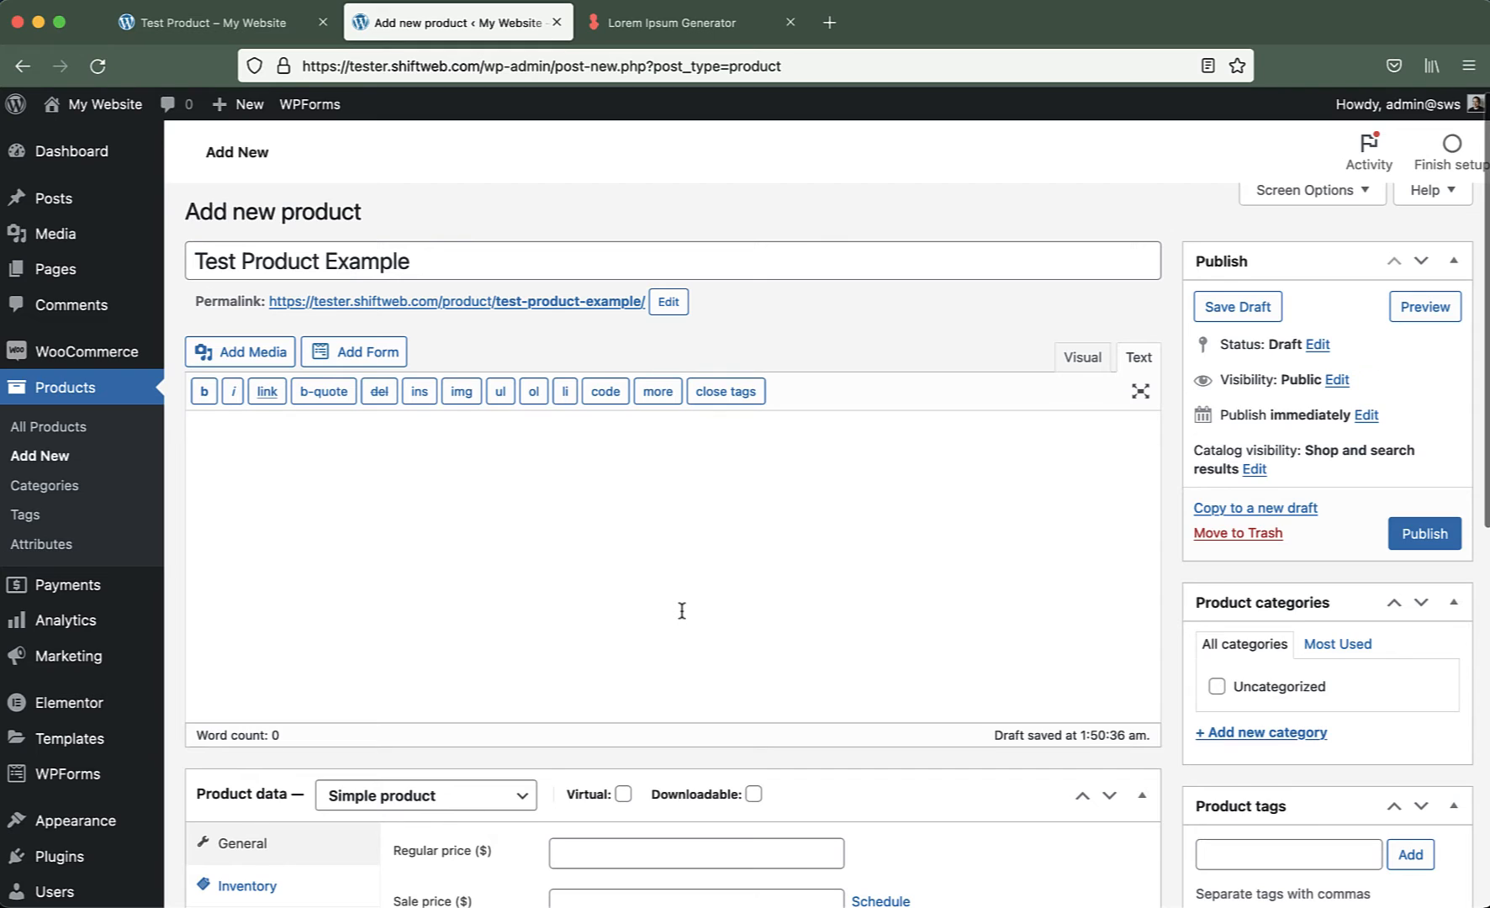
scroll(682, 612, "down", 2)
scroll(665, 597, "up", 2)
left_click(570, 612)
type("1")
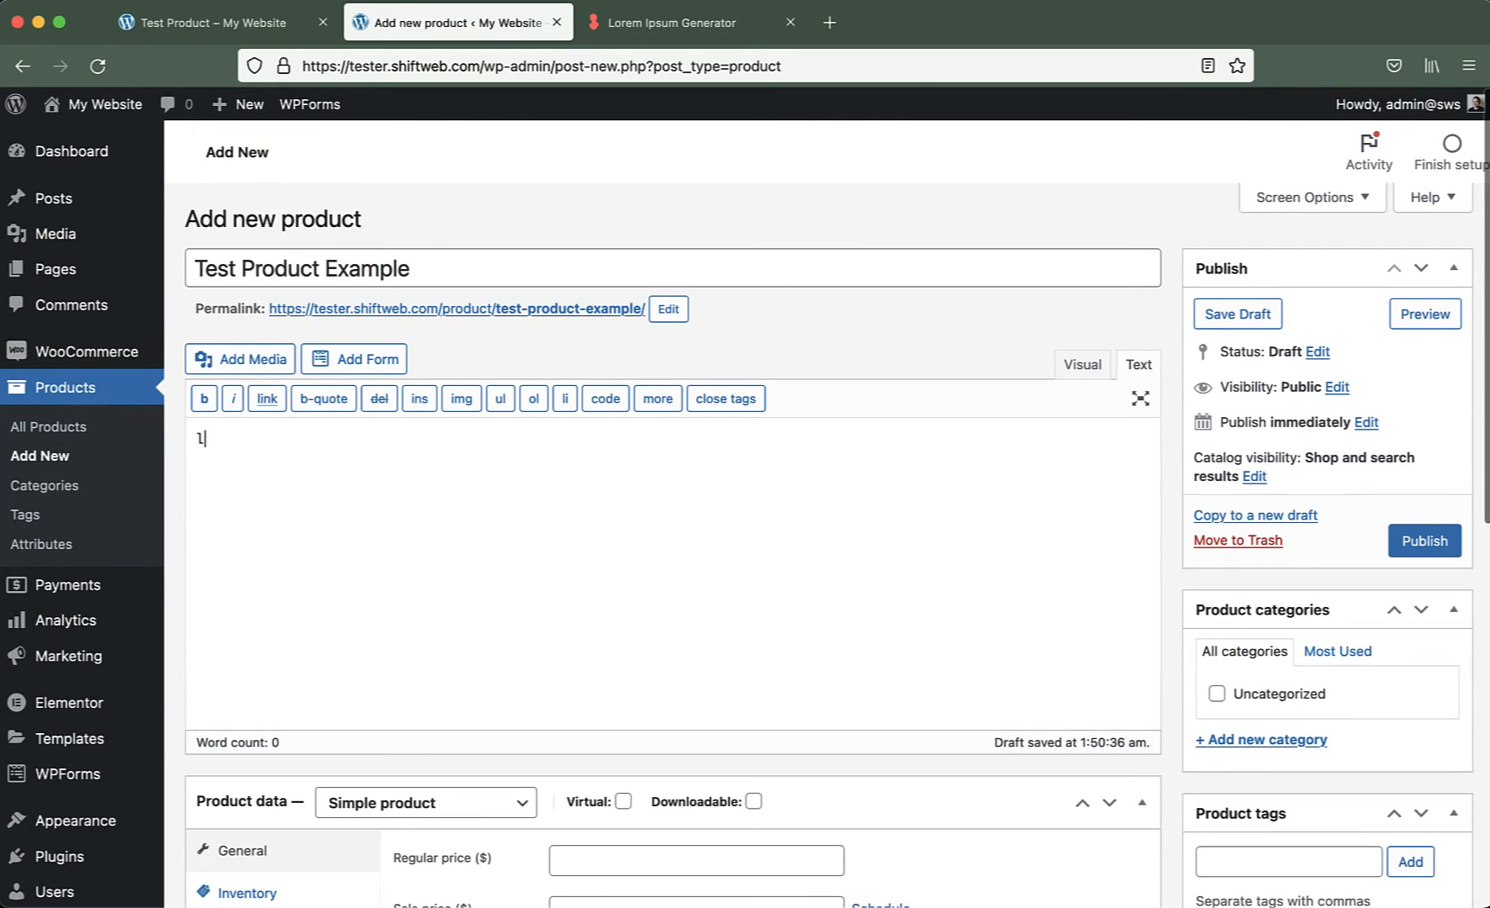
type("ong de")
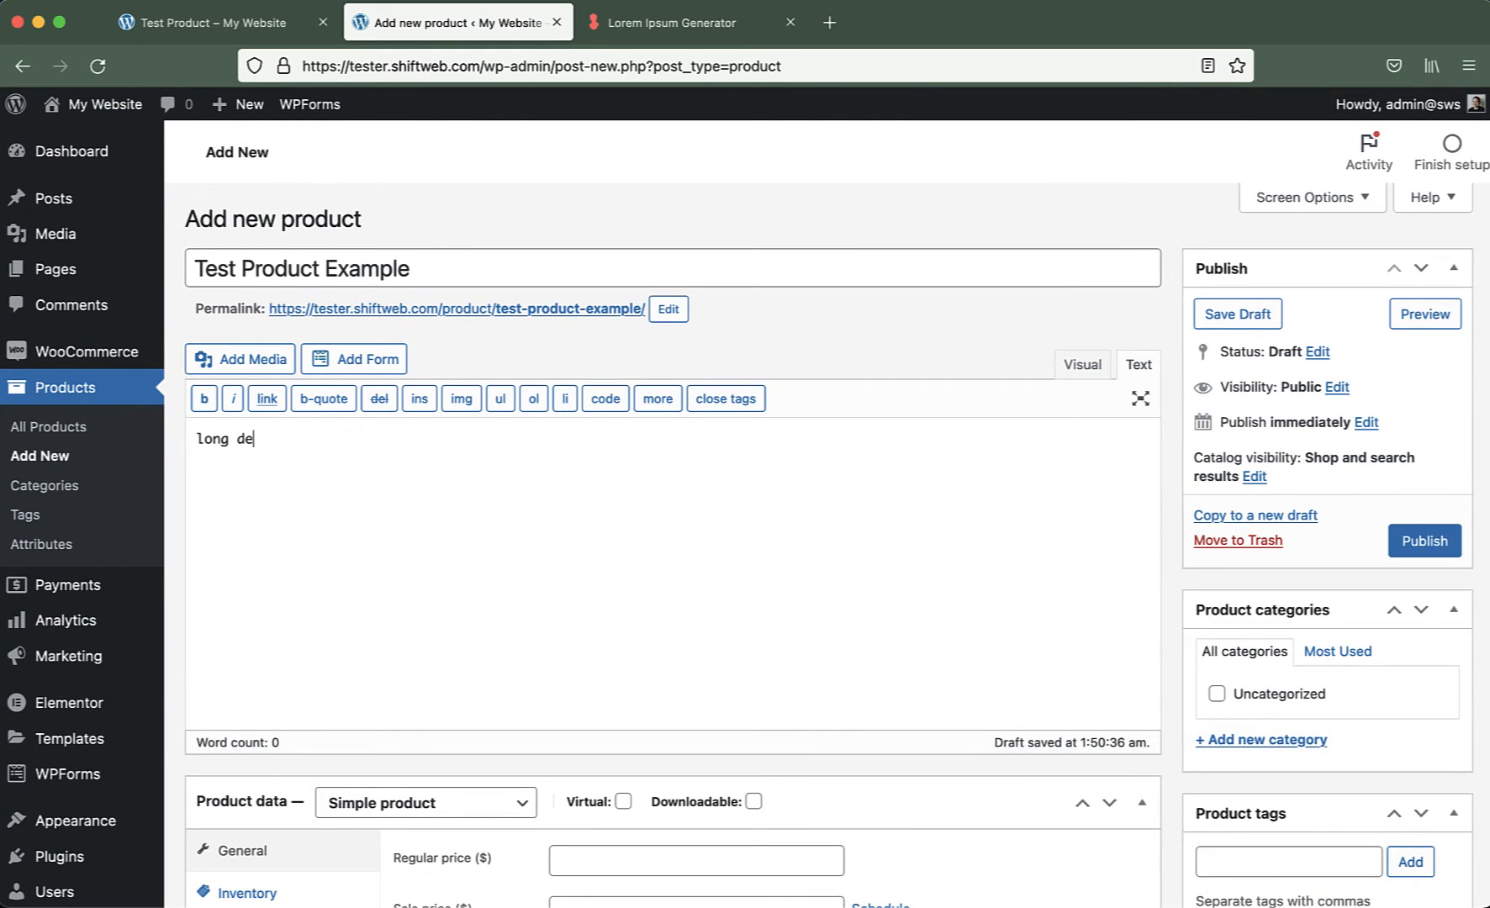
Copy the first paragraph from the Lorem Ipsum Generator page and replace the product's main description with it.
left_click(677, 29)
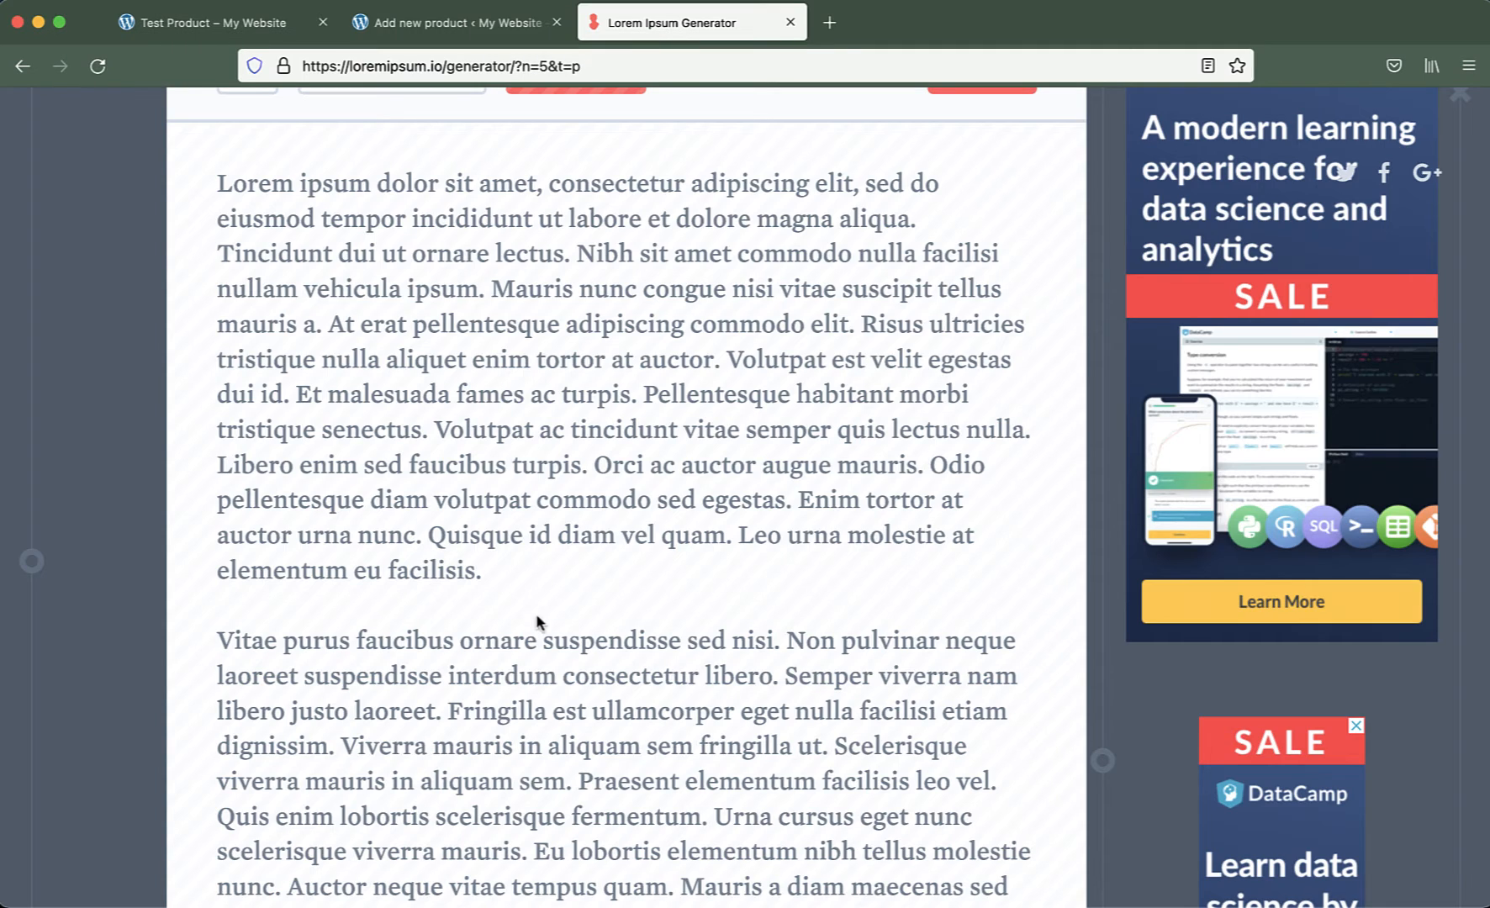
left_click_drag(536, 614, 215, 180)
key("ctrl+c")
left_click(422, 33)
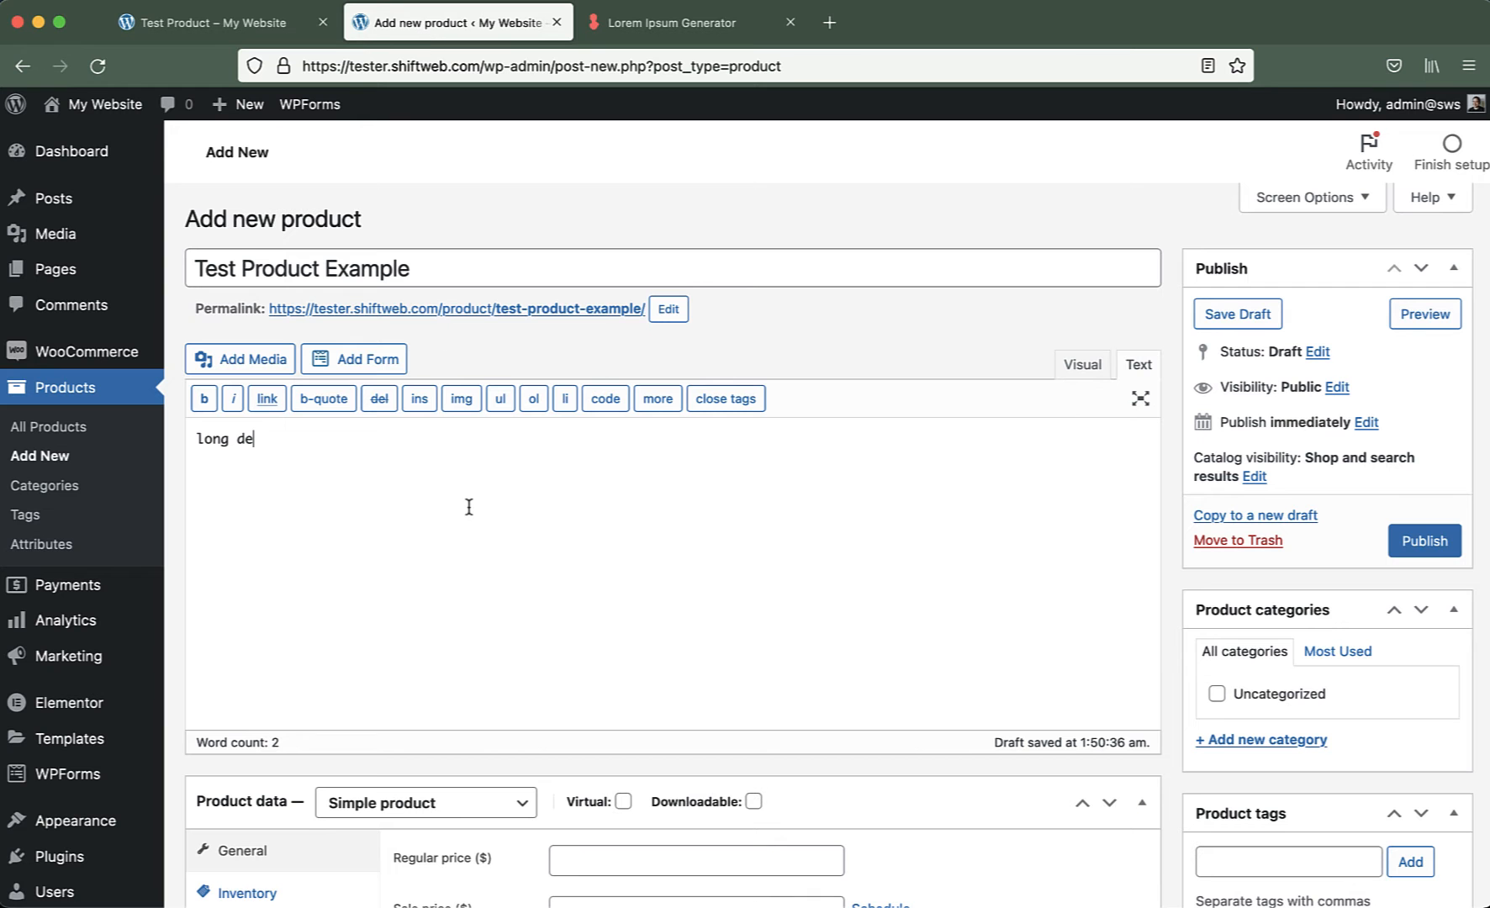
key("ctrl+a")
key("ctrl+v")
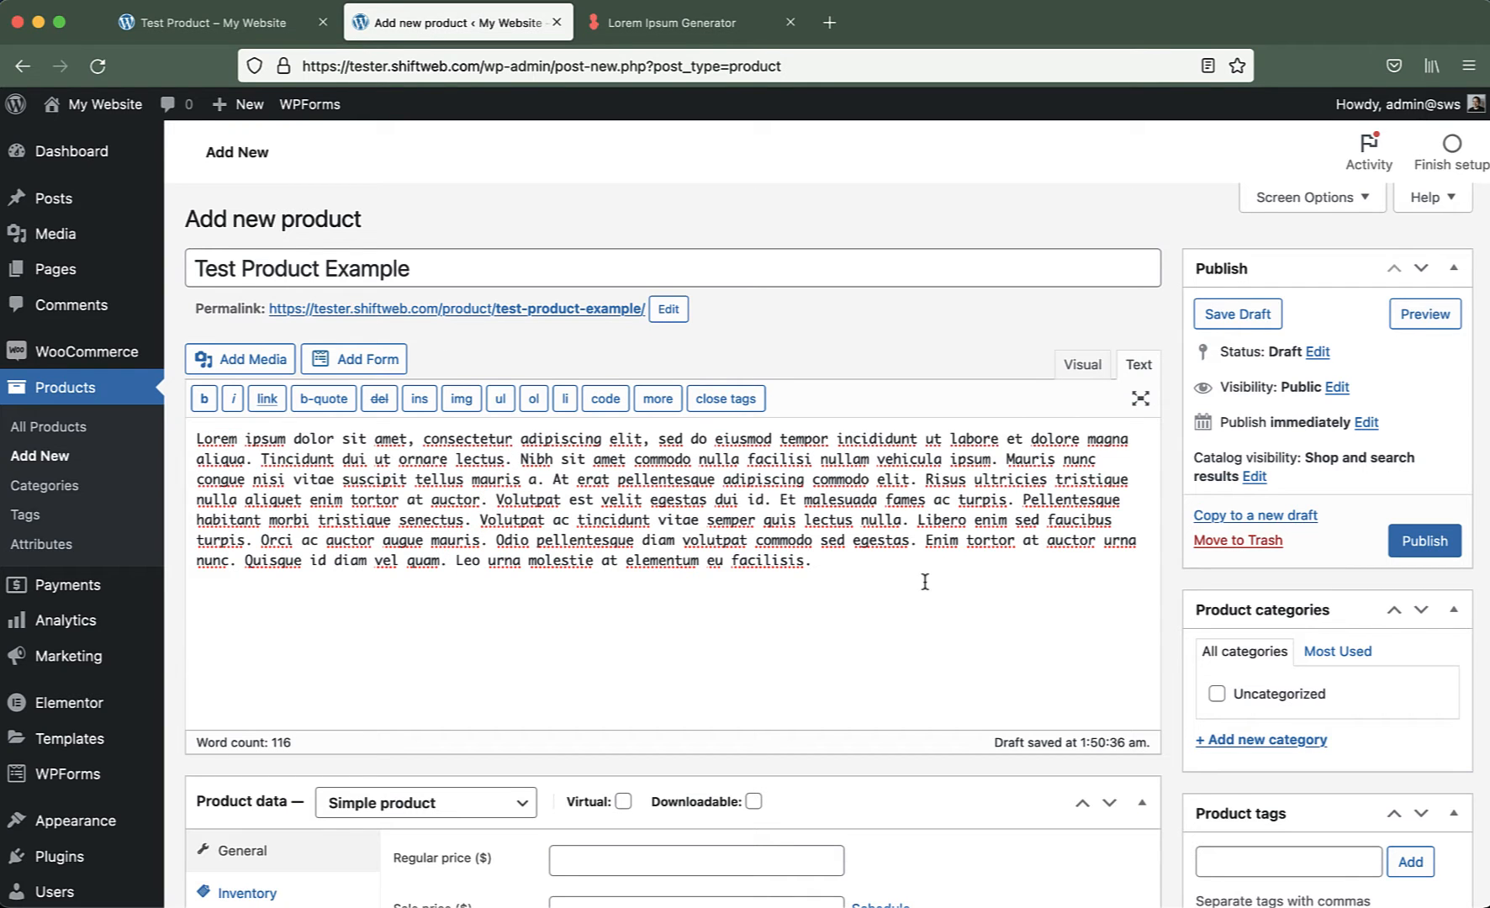
Copy the main description's closing sentences, from "Libero enim sed faucibus turpis" to the end, into the product short description.
left_click_drag(925, 580, 920, 528)
key("ctrl+c")
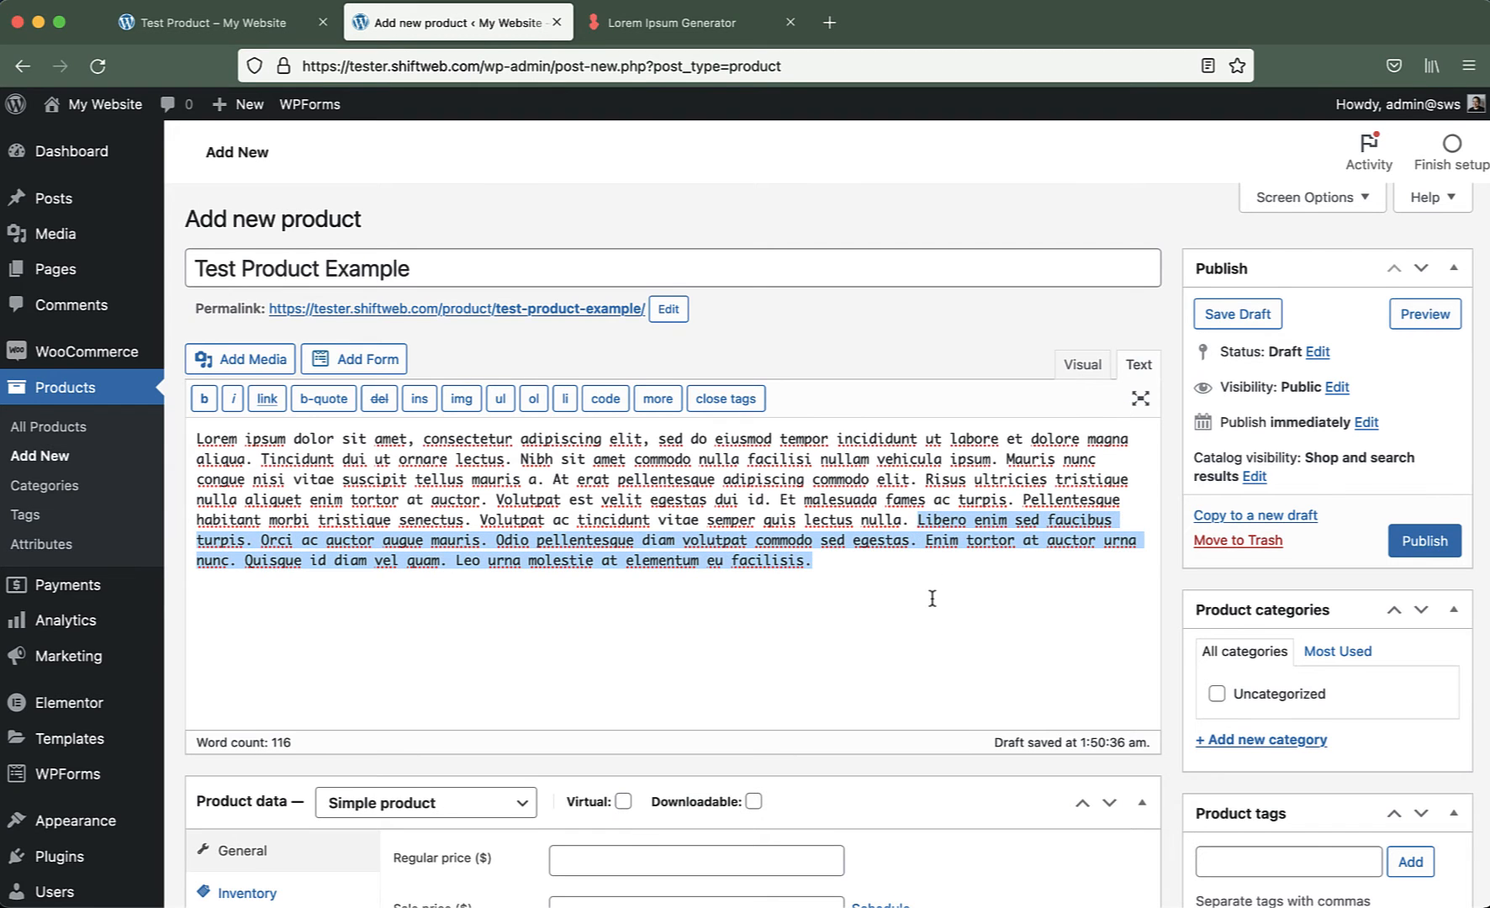
scroll(929, 602, "down", 10)
left_click(486, 626)
key("ctrl+v")
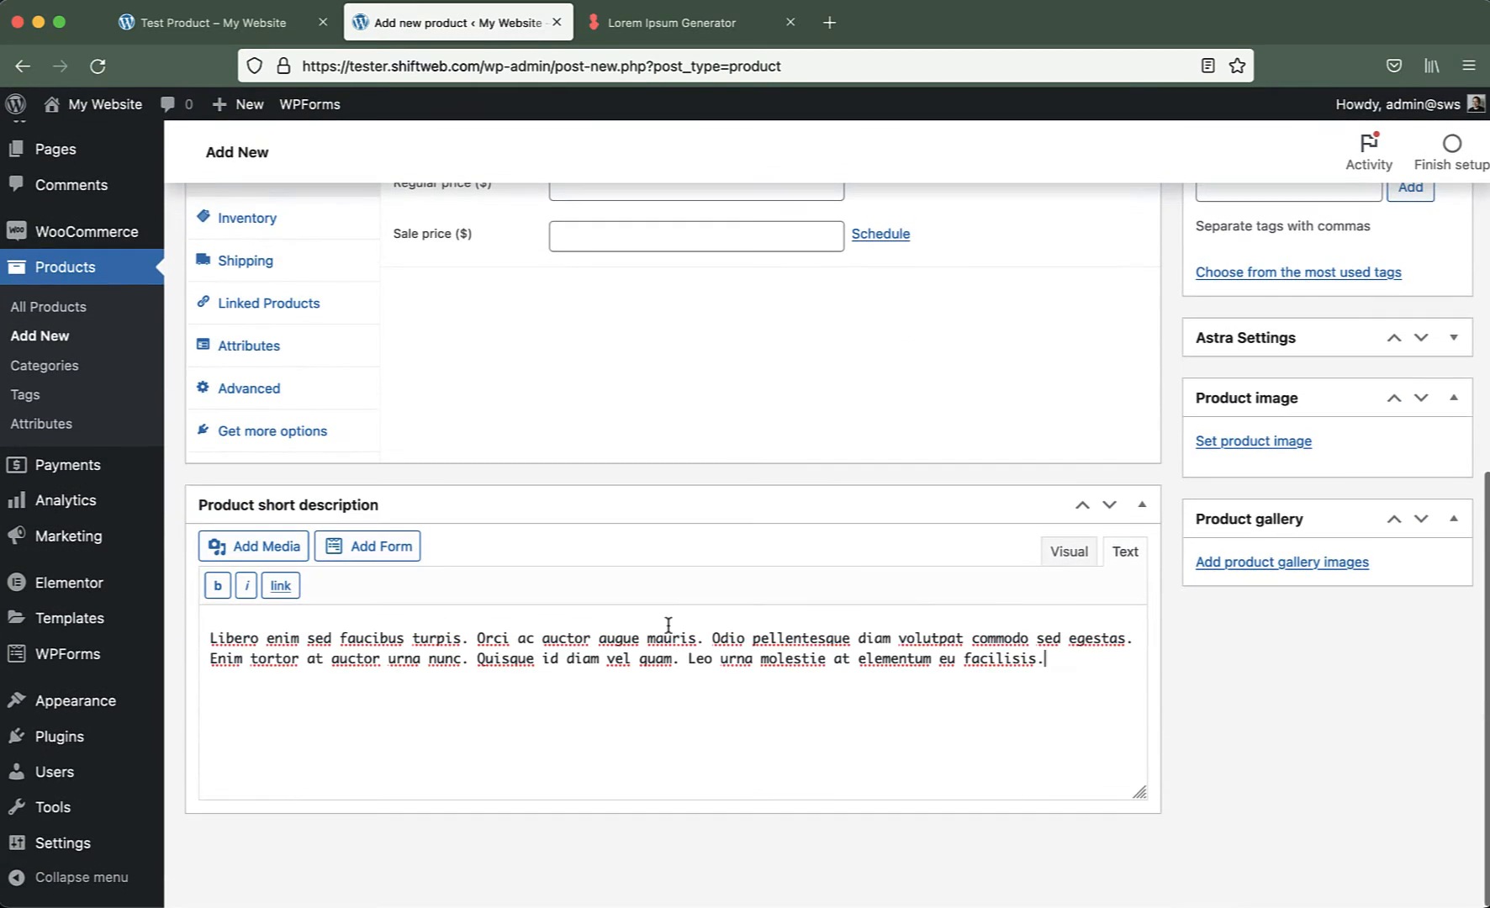
Keep the product type as Simple product and set the regular price to 20.
scroll(752, 621, "up", 10)
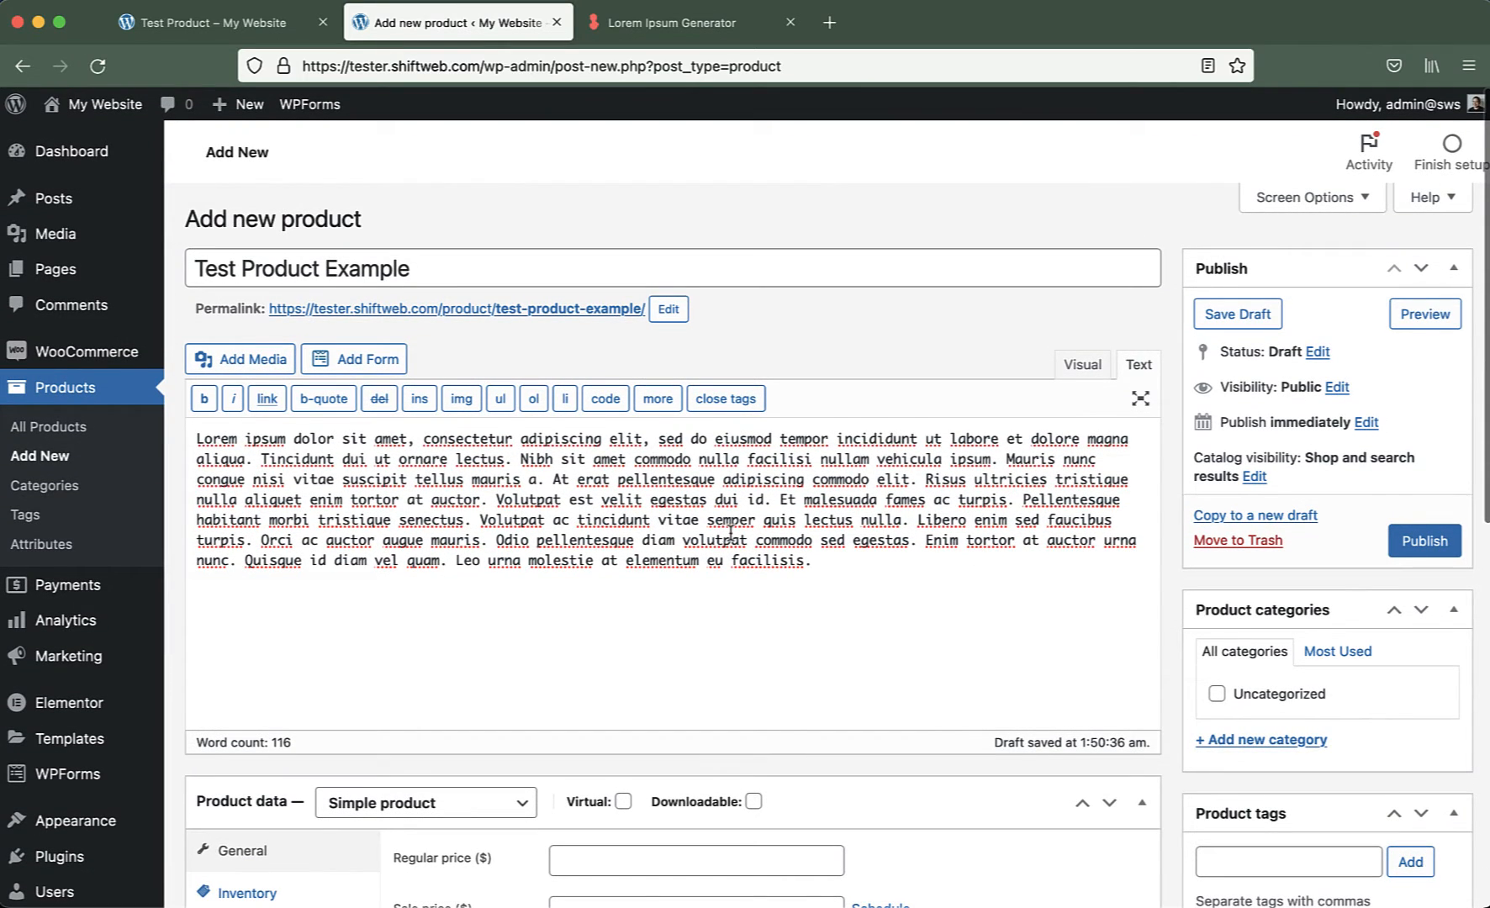
scroll(731, 539, "down", 3)
scroll(729, 530, "down", 3)
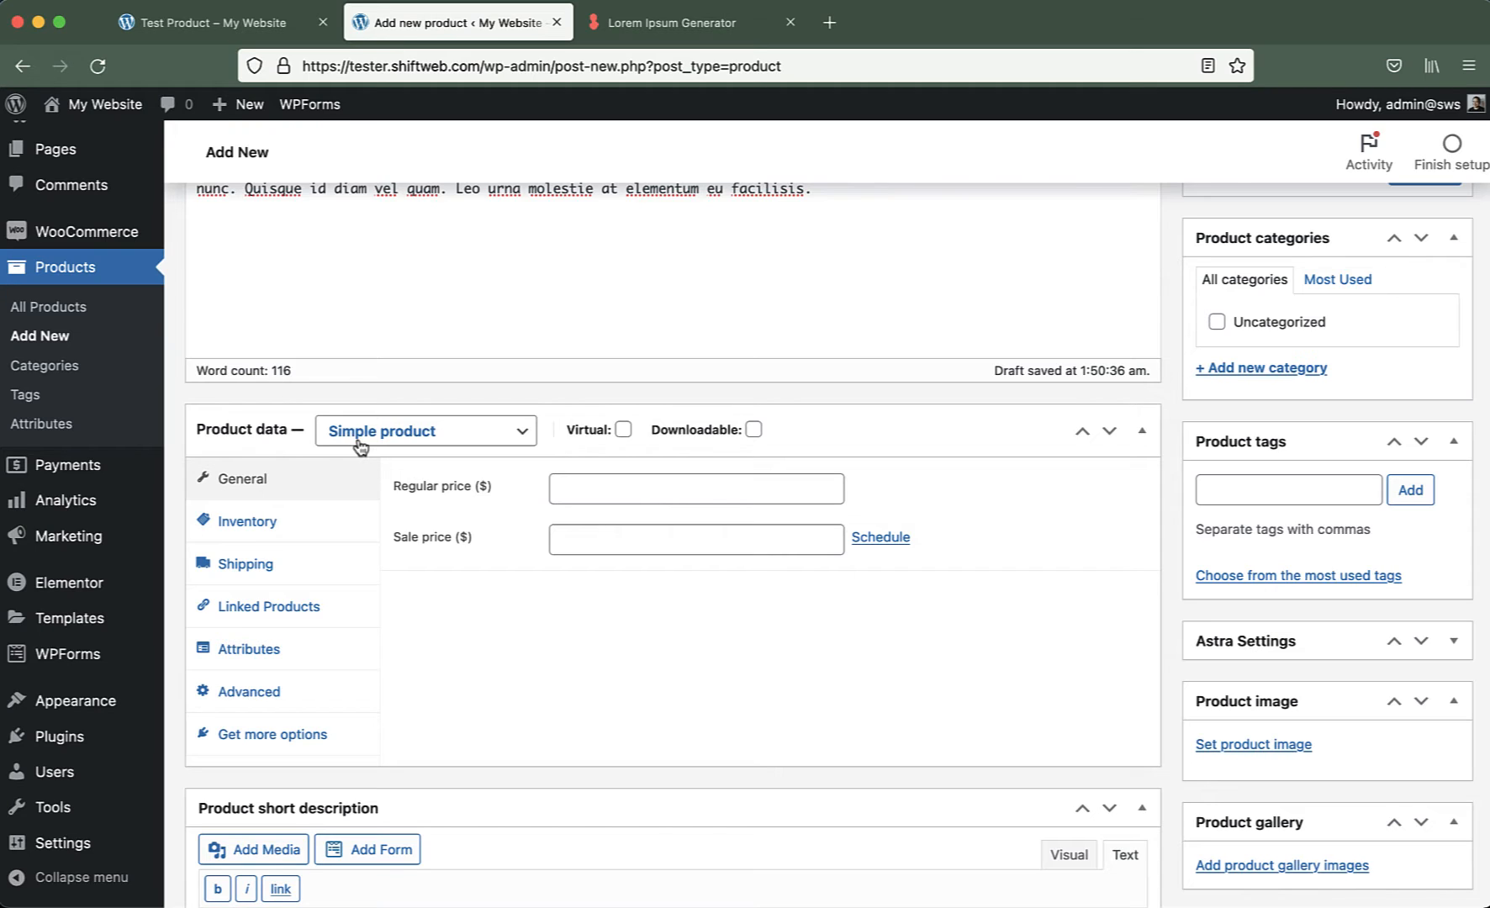
left_click(412, 443)
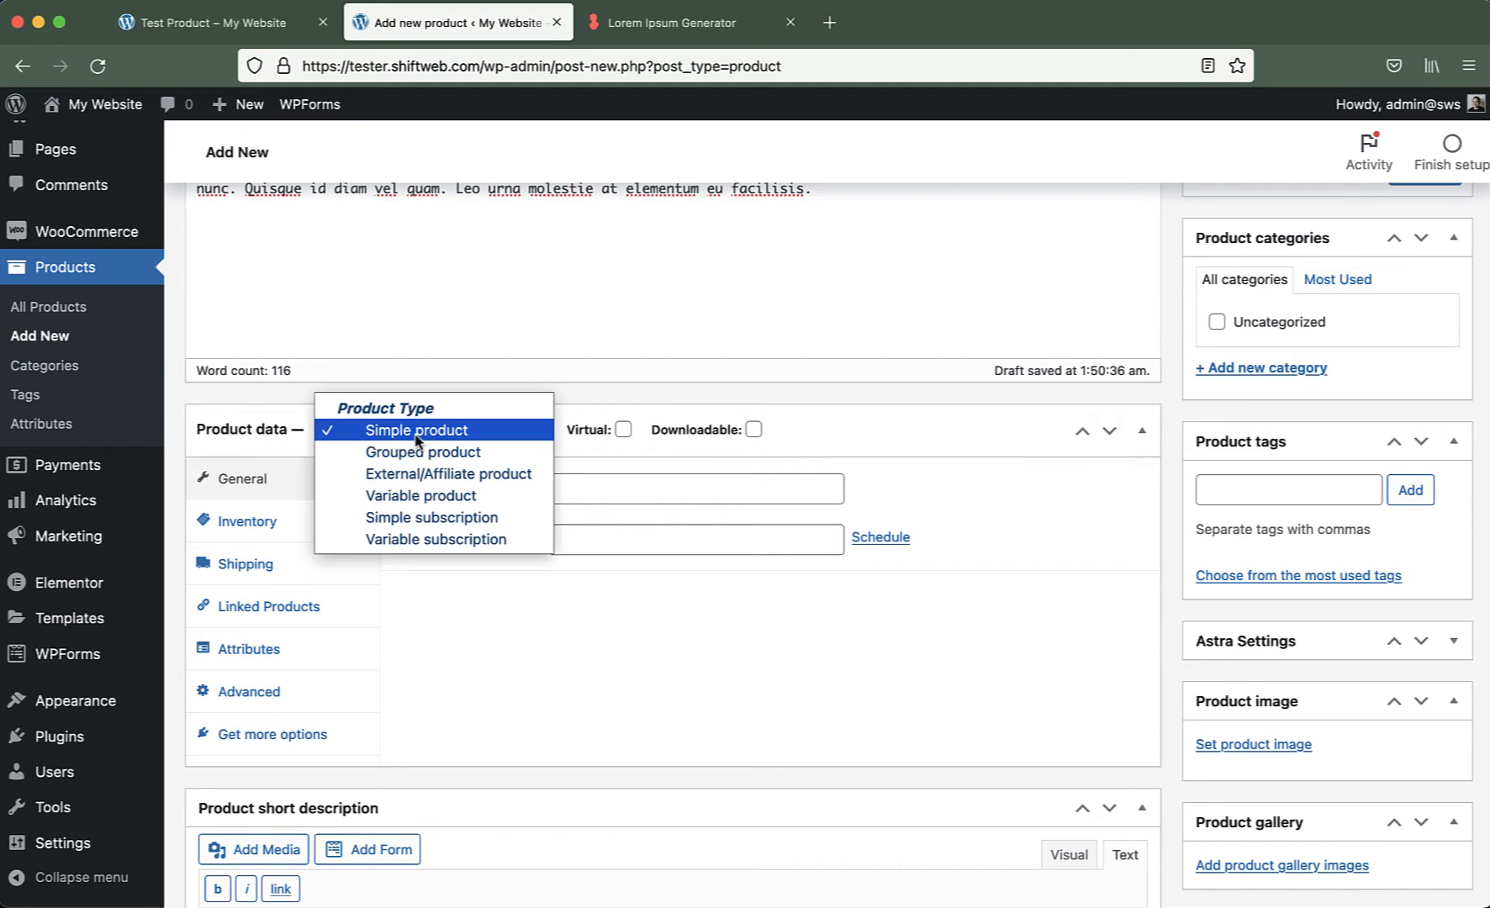
left_click(422, 431)
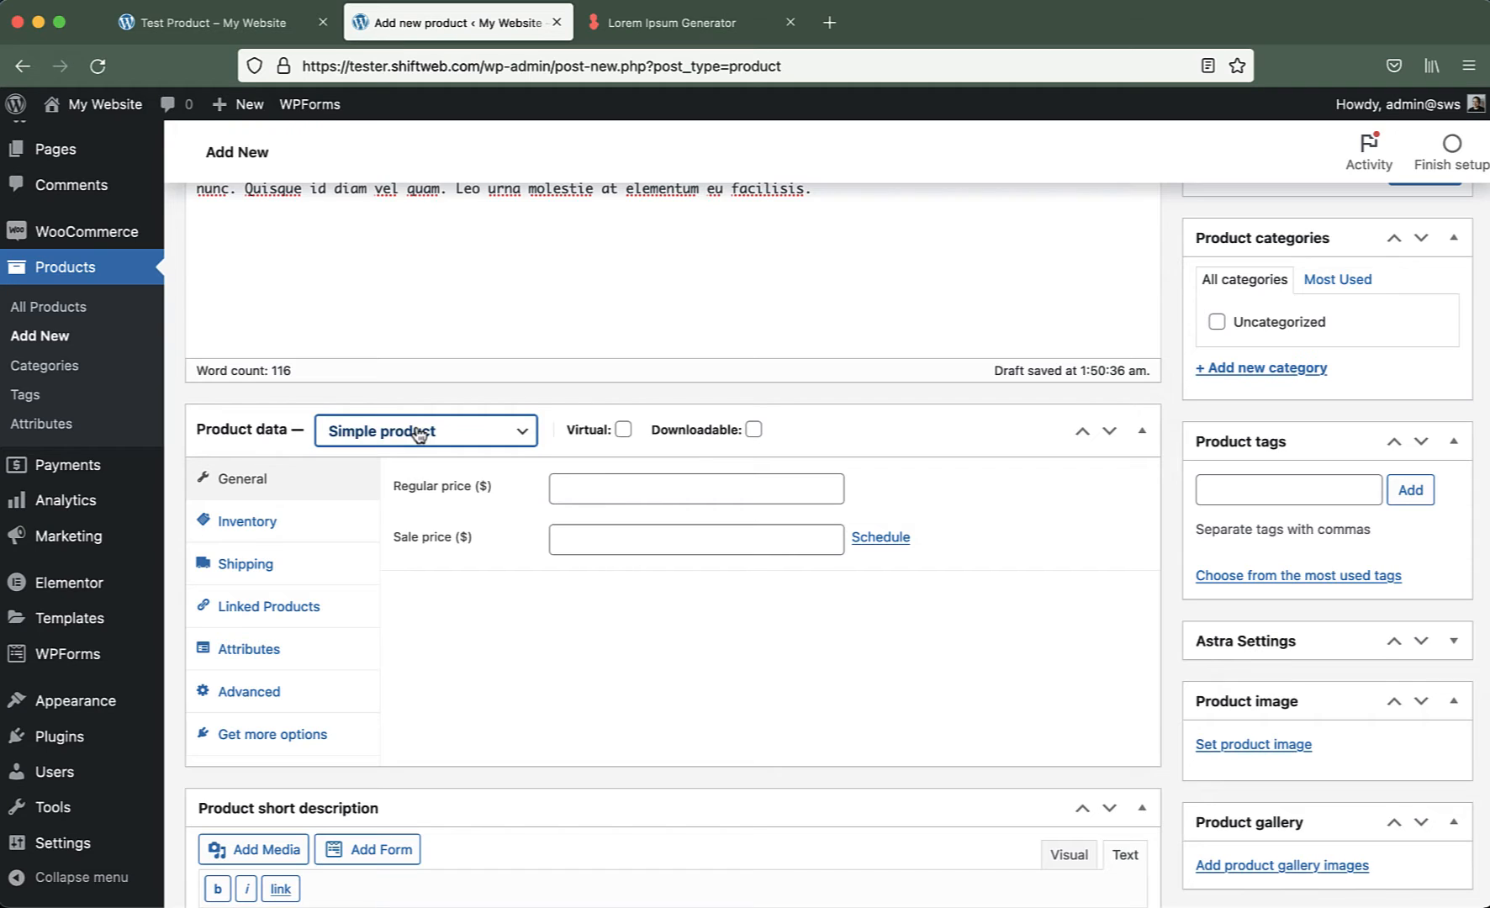
left_click(419, 433)
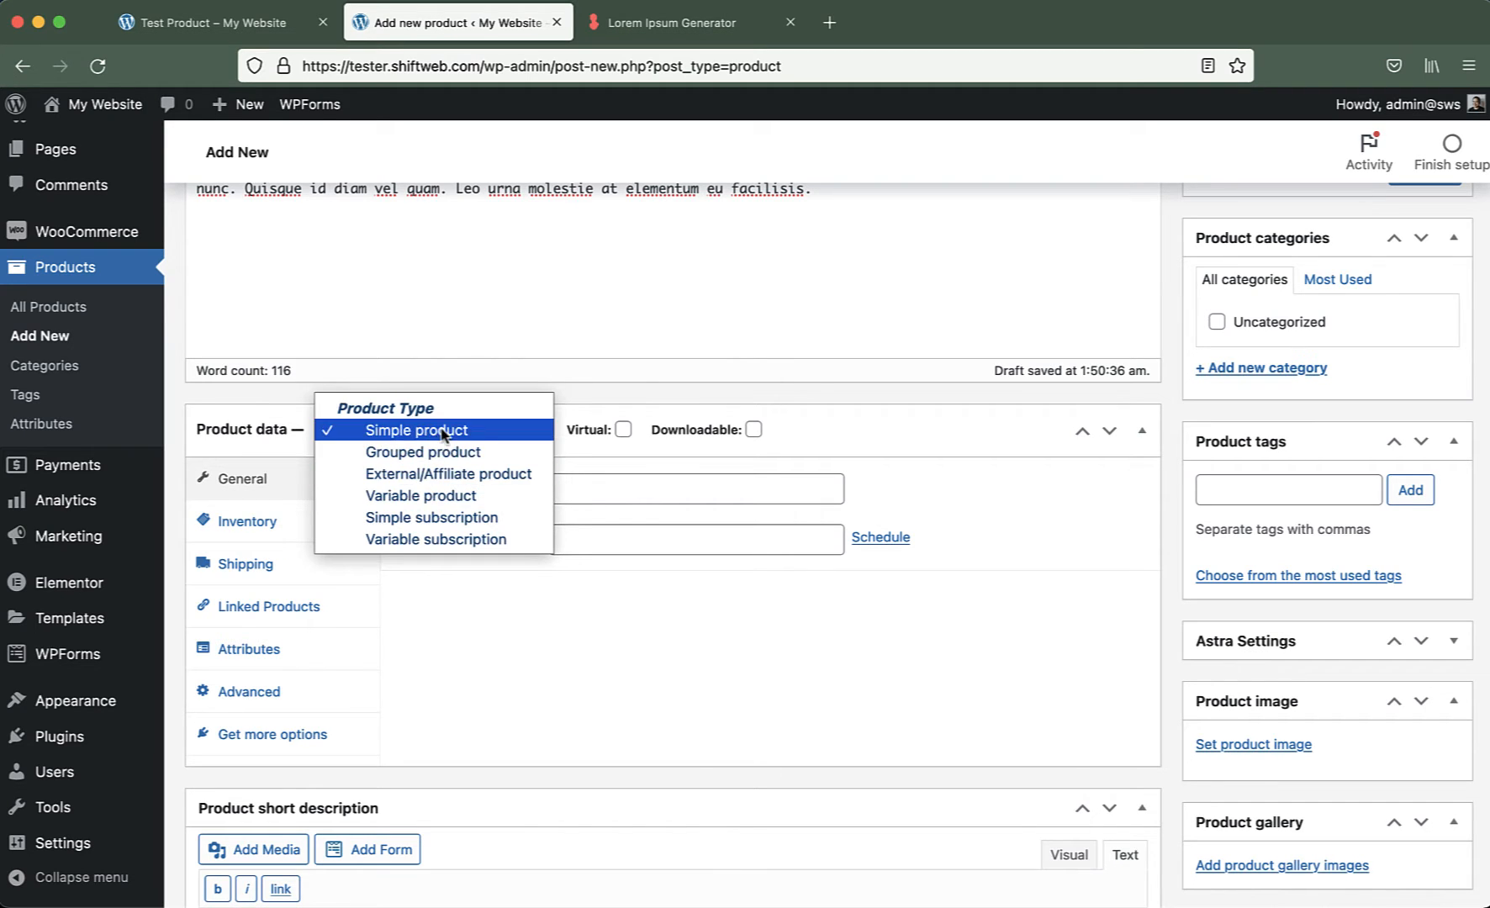
left_click(442, 434)
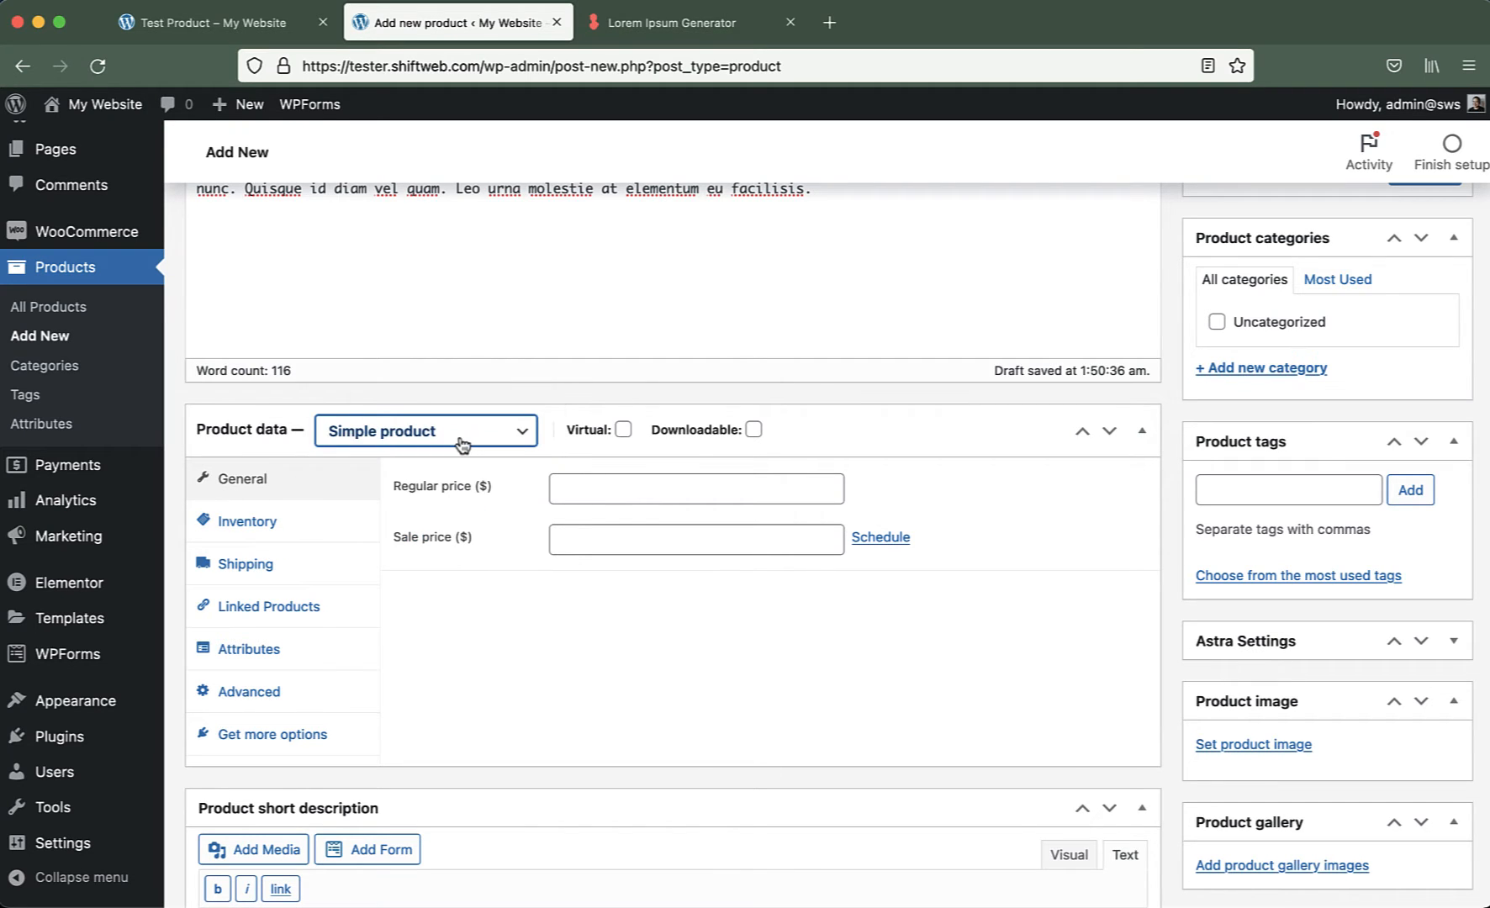
left_click(617, 495)
type("20")
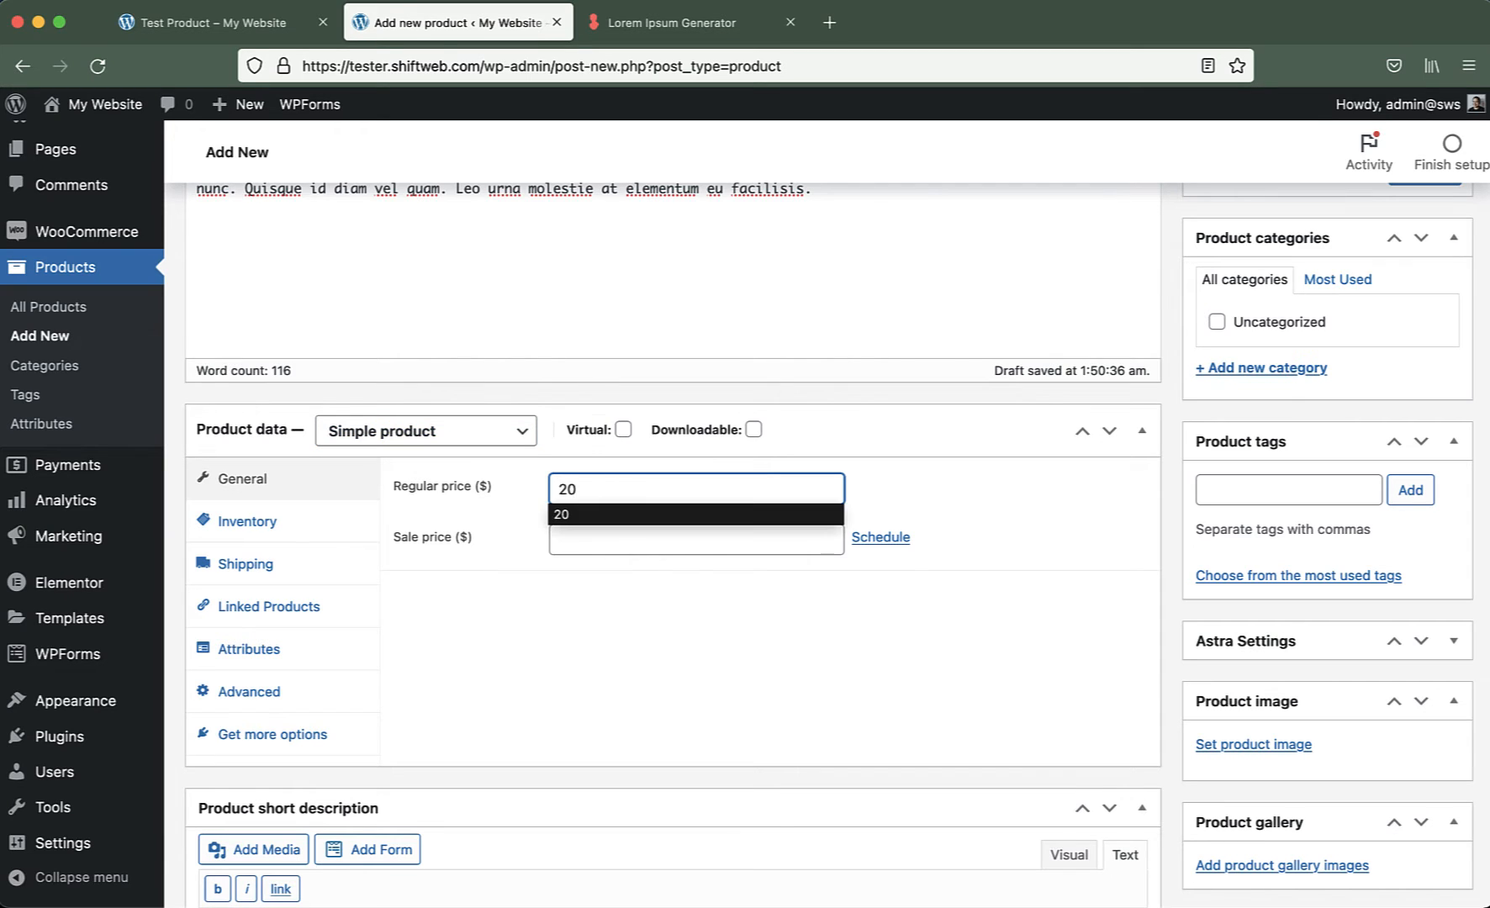
left_click(559, 539)
Try product-level stock management in the inventory settings, then turn it off again.
left_click(266, 529)
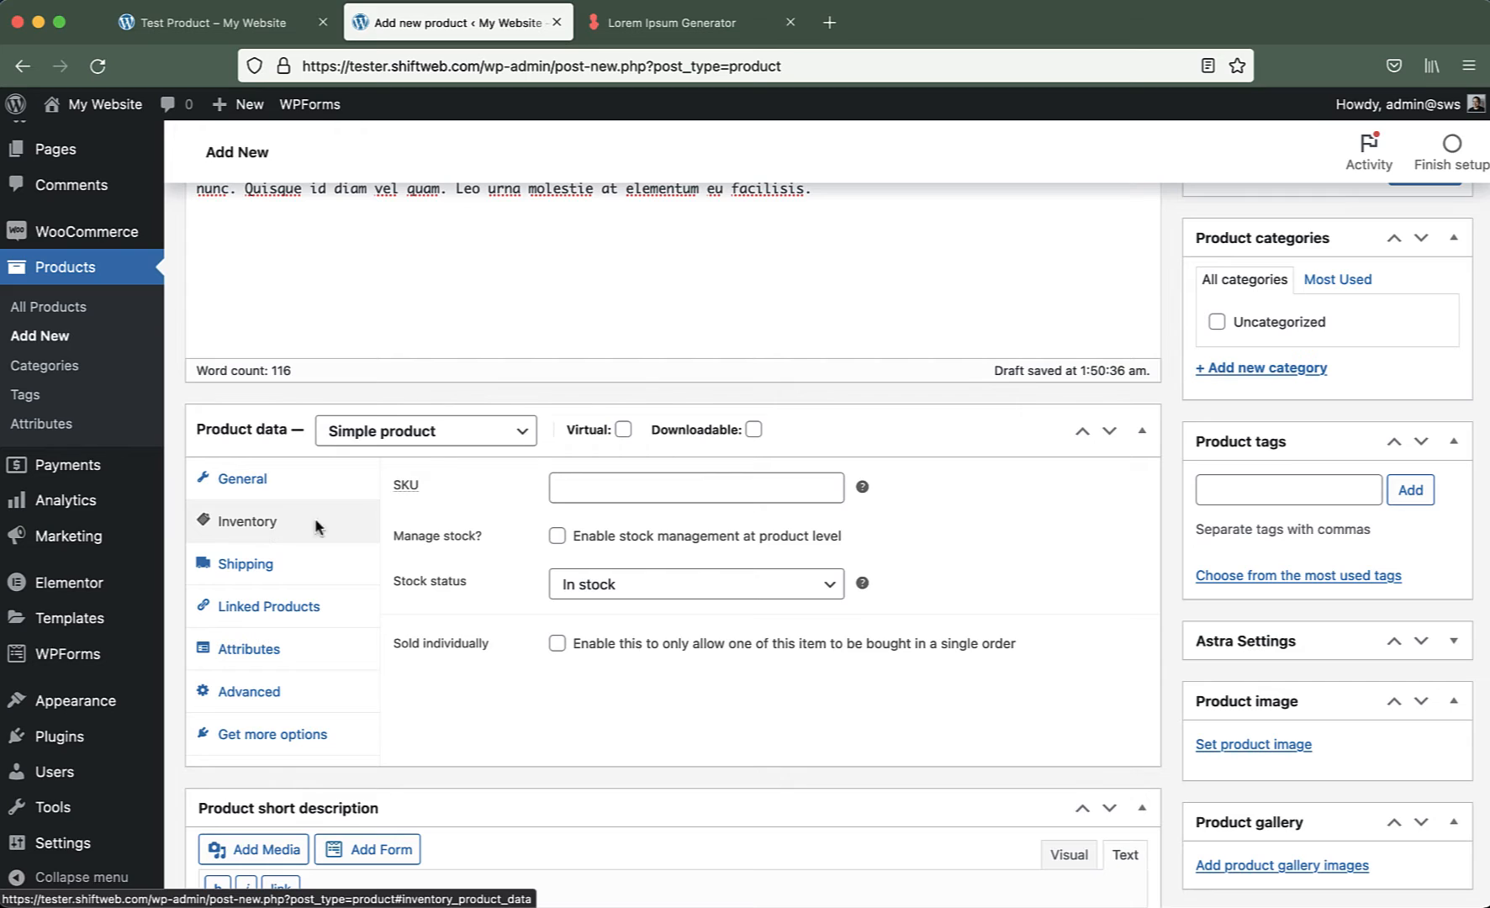
left_click(556, 538)
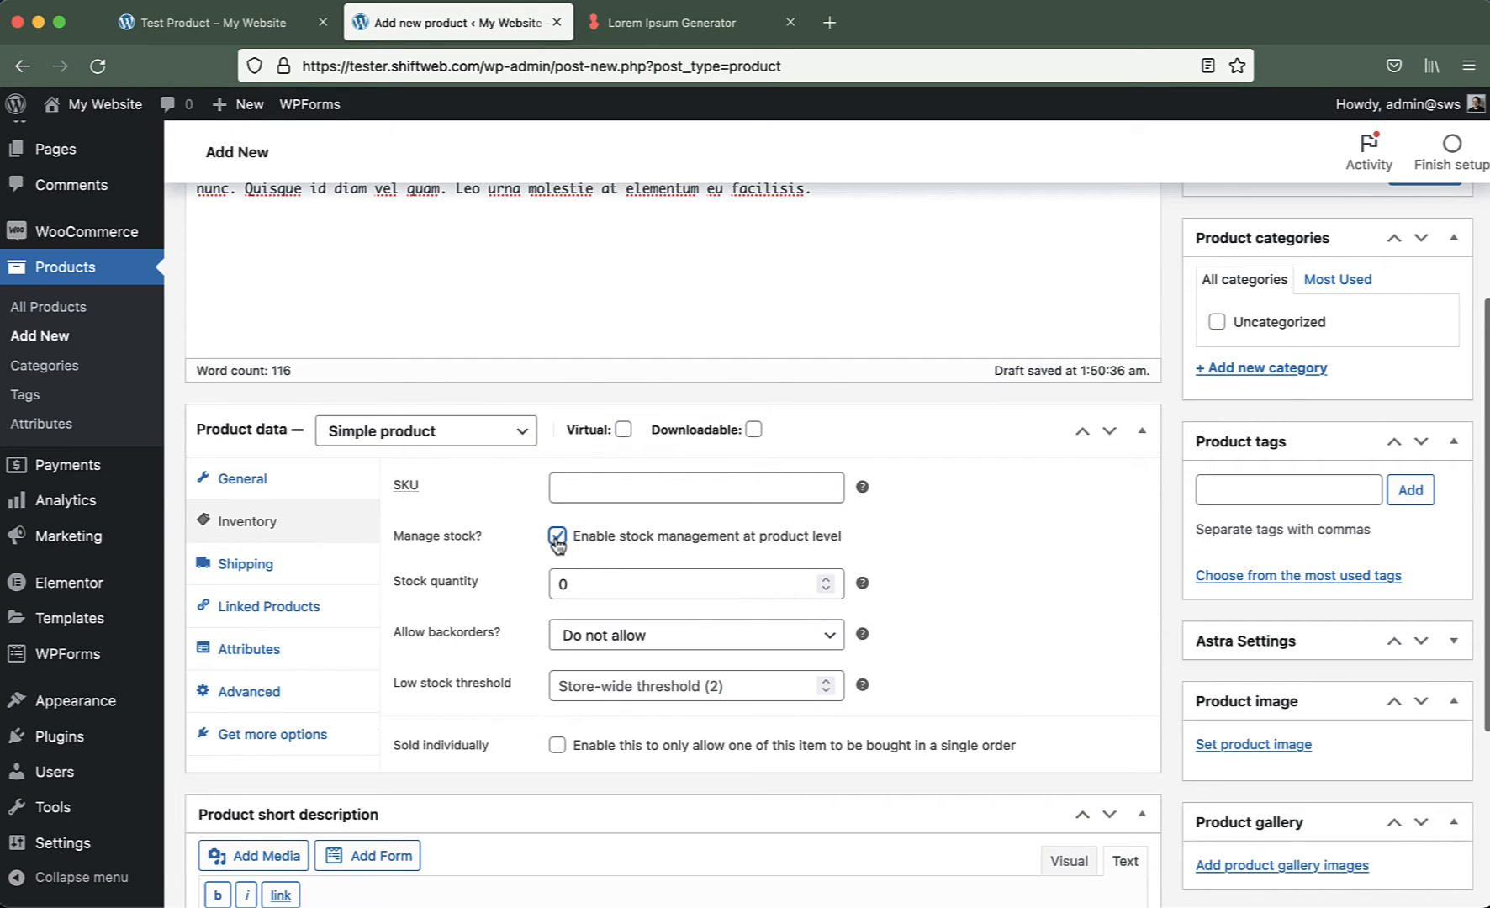
left_click_drag(589, 586, 548, 587)
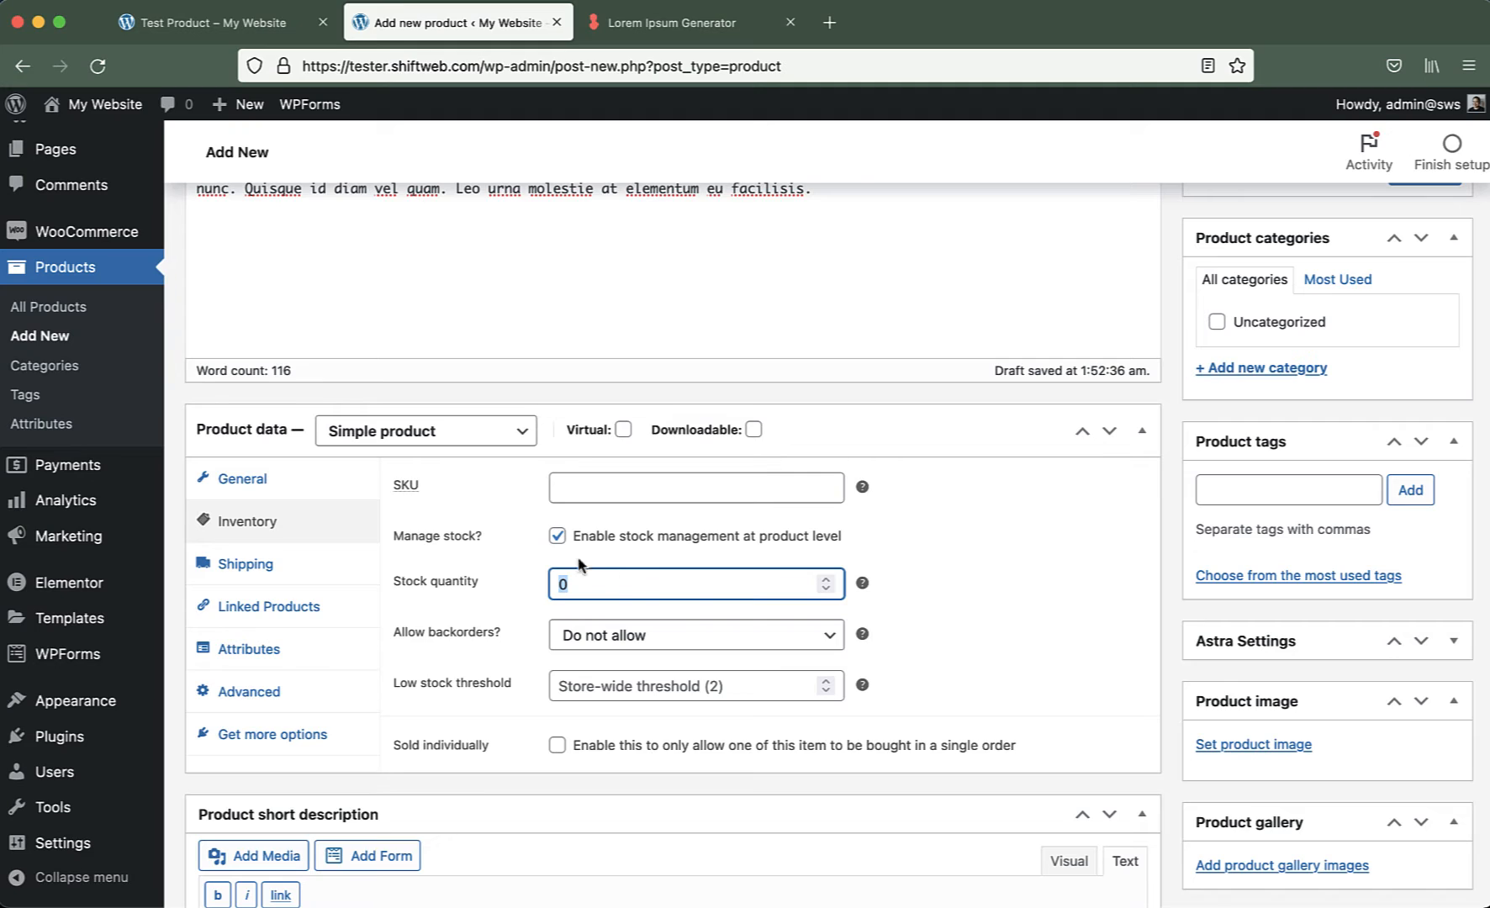
left_click(559, 542)
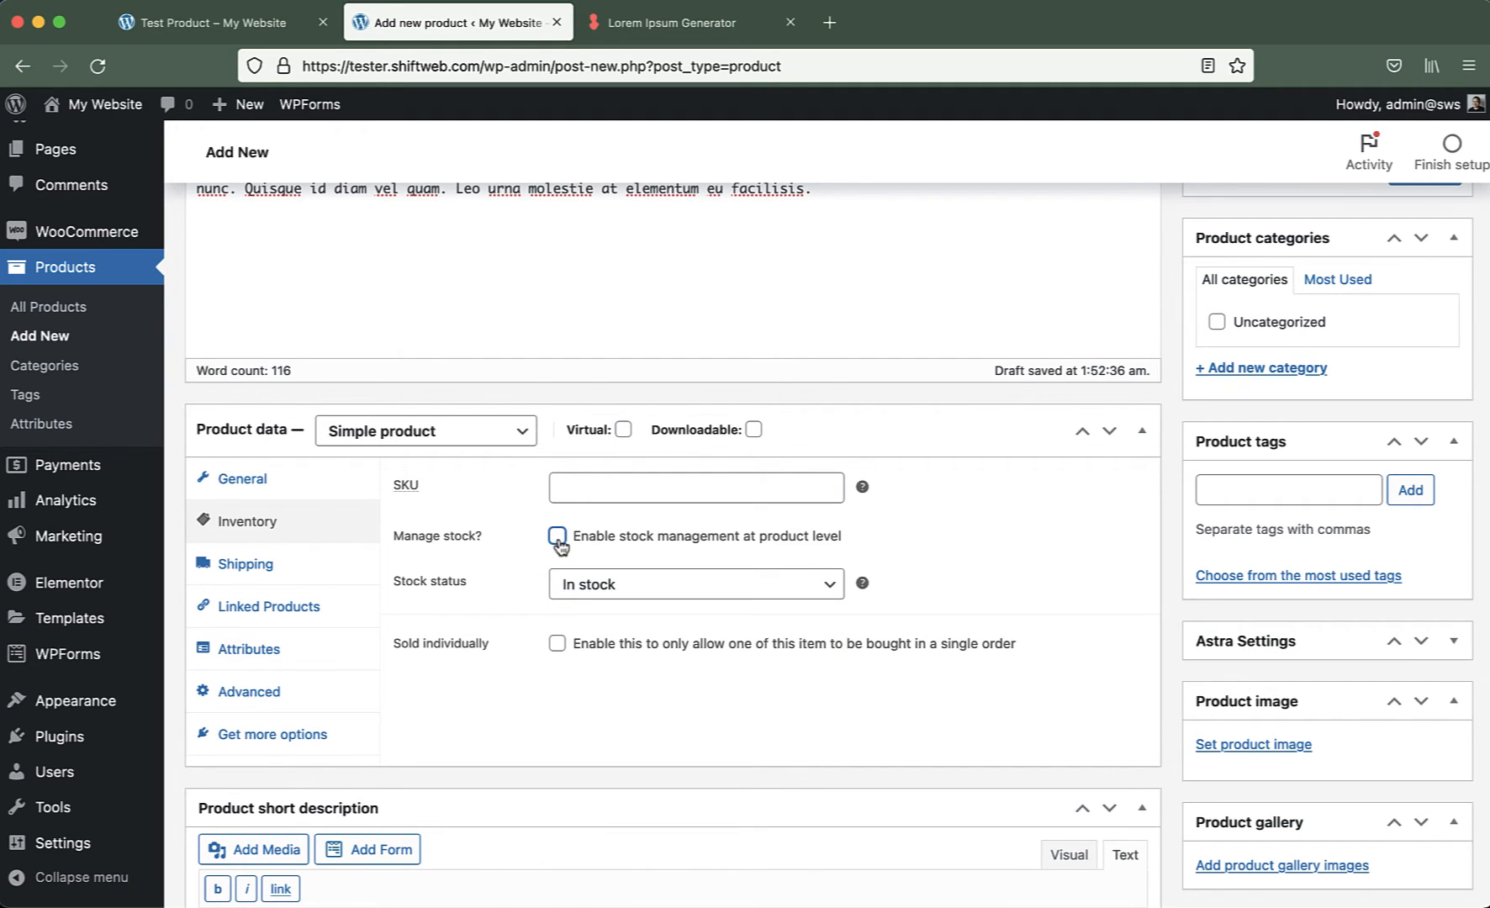
Examine the product's shipping, linked products and attributes settings and the available product types, then return to the general settings.
left_click(317, 580)
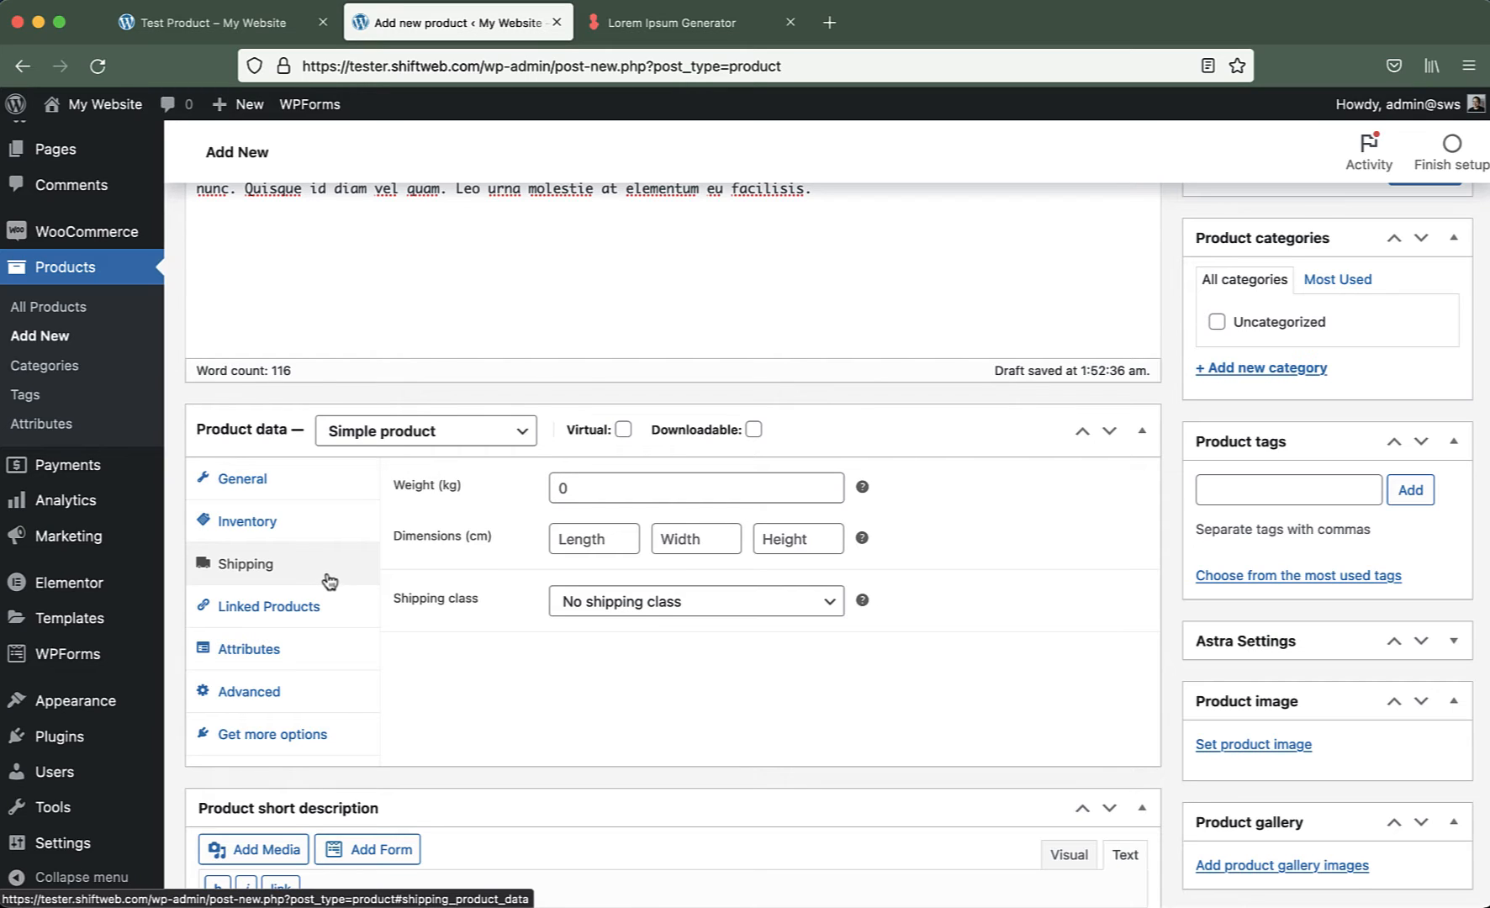
left_click(323, 486)
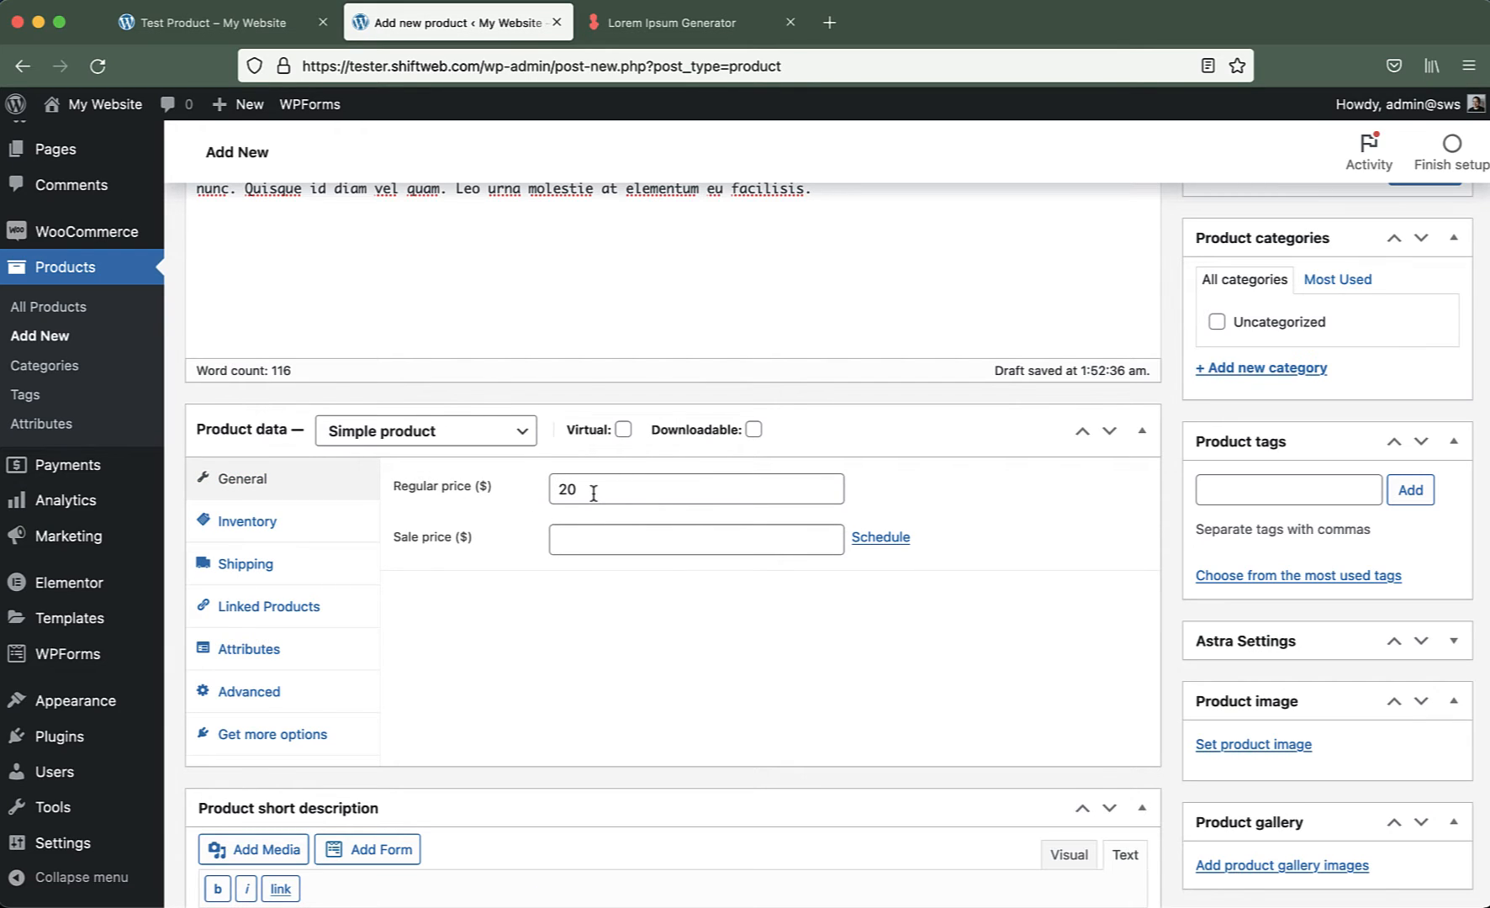
left_click(339, 563)
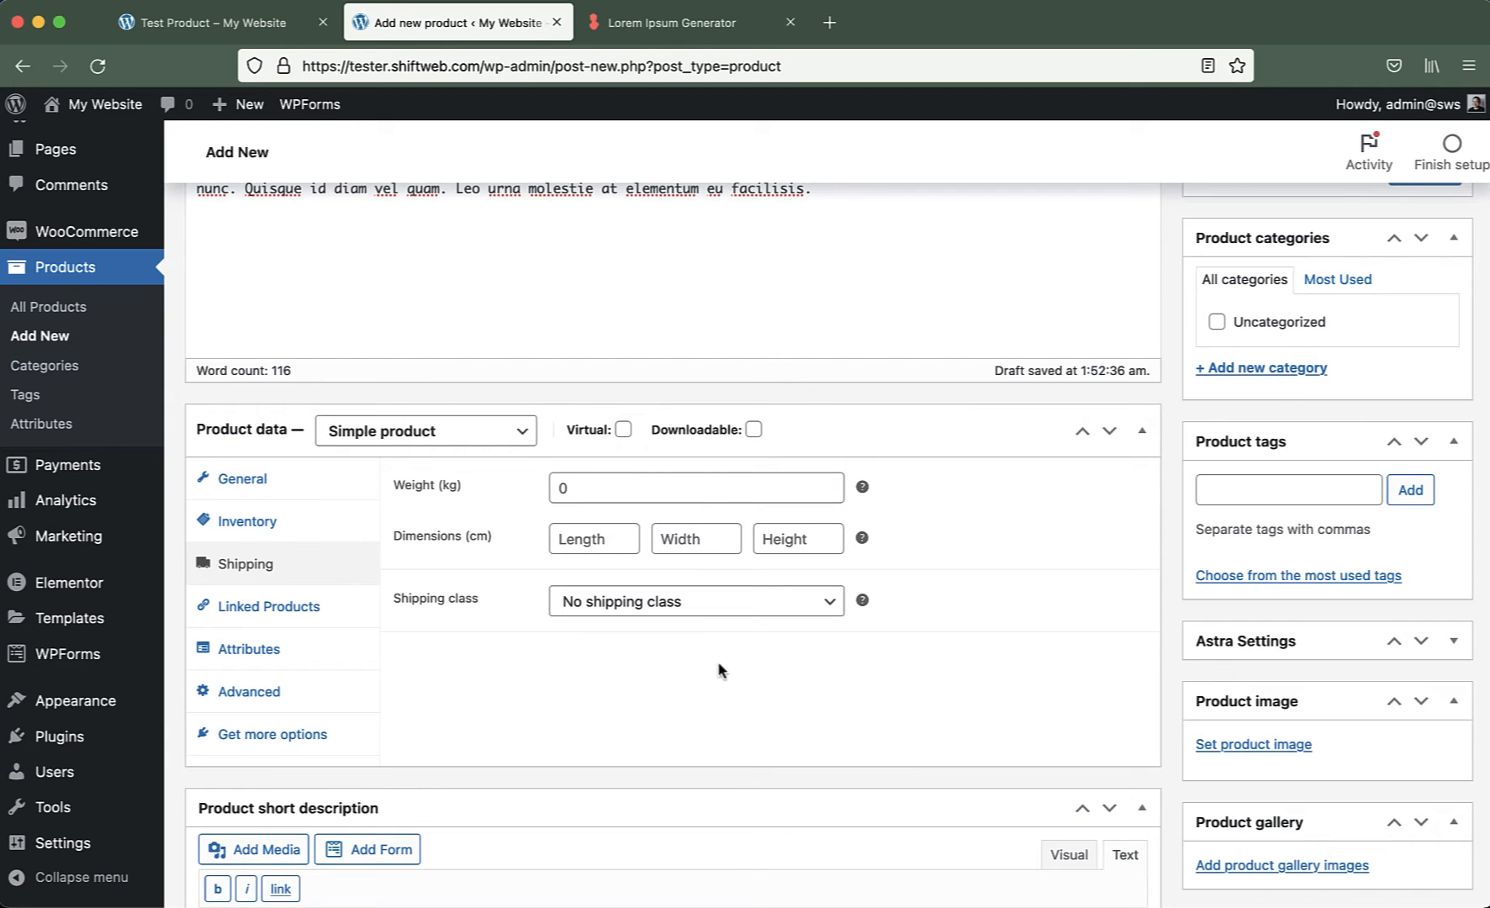
left_click(313, 625)
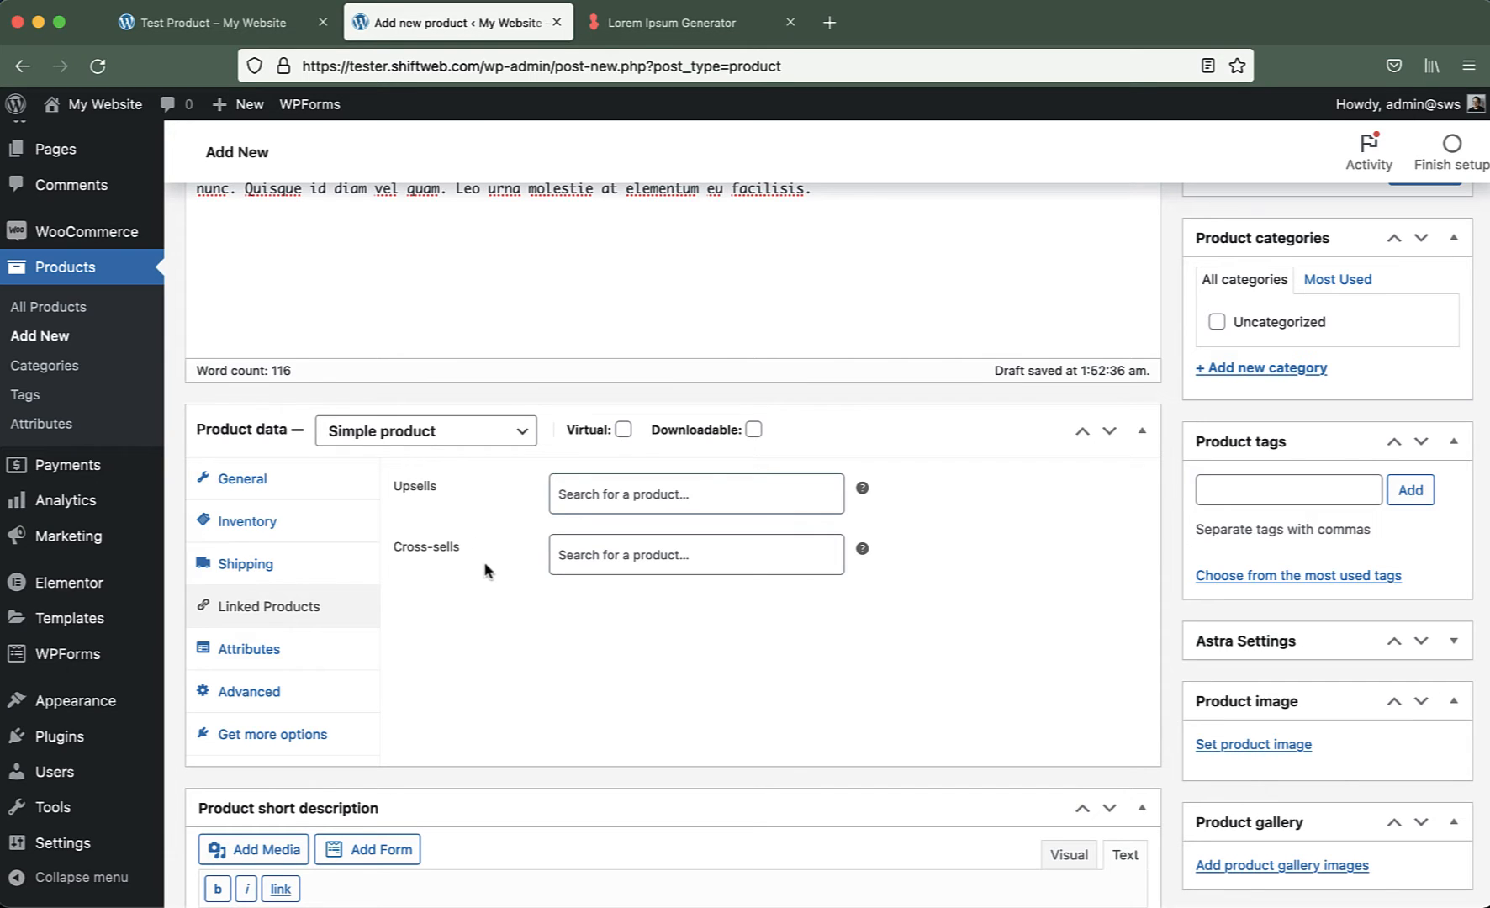
left_click(302, 650)
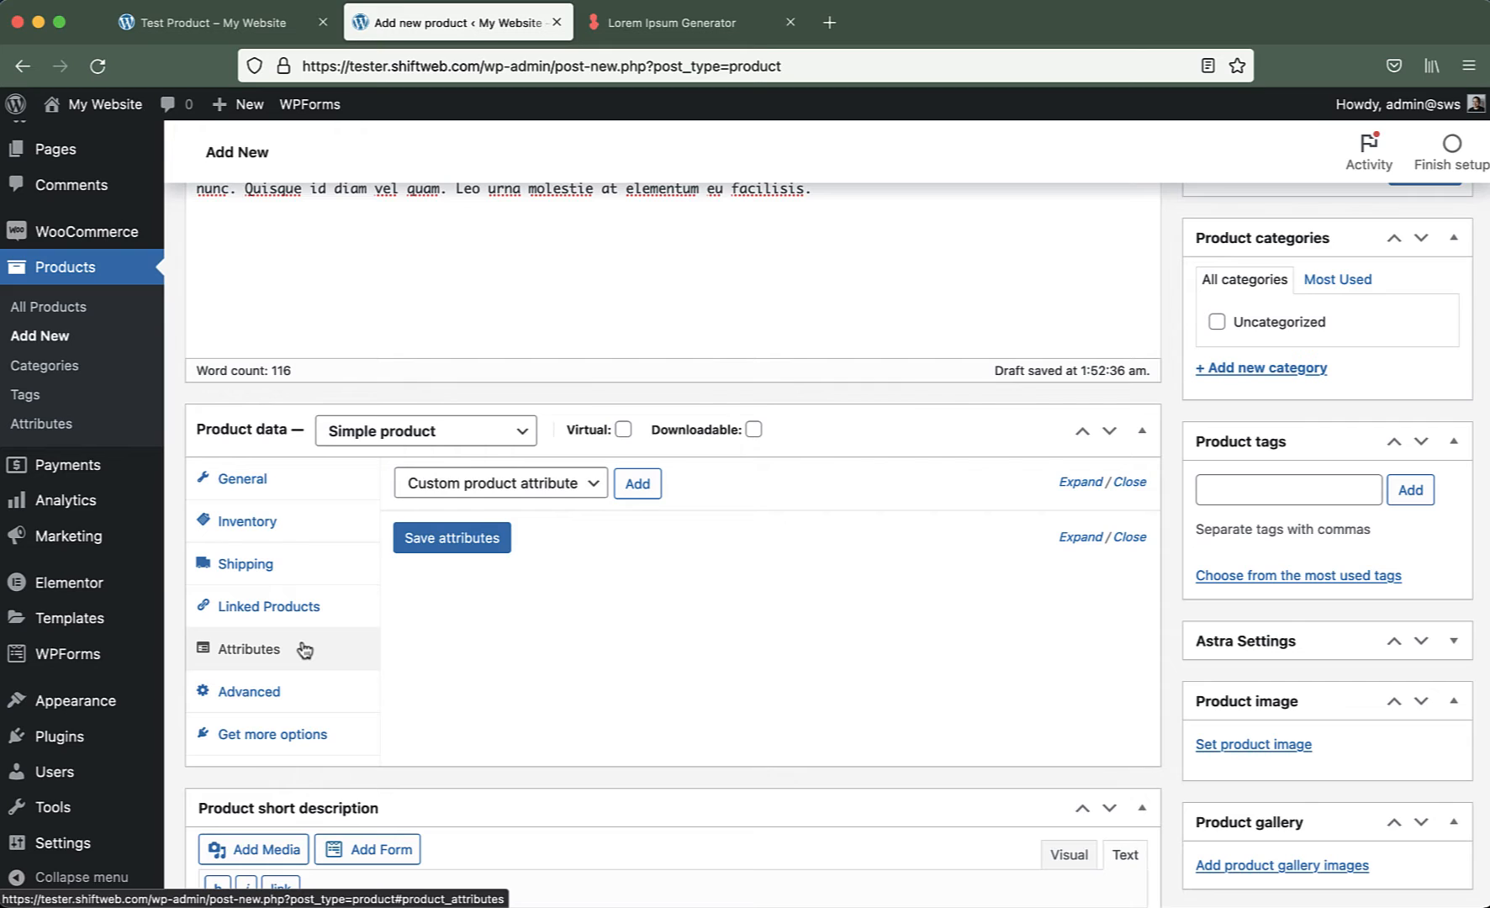
left_click(468, 437)
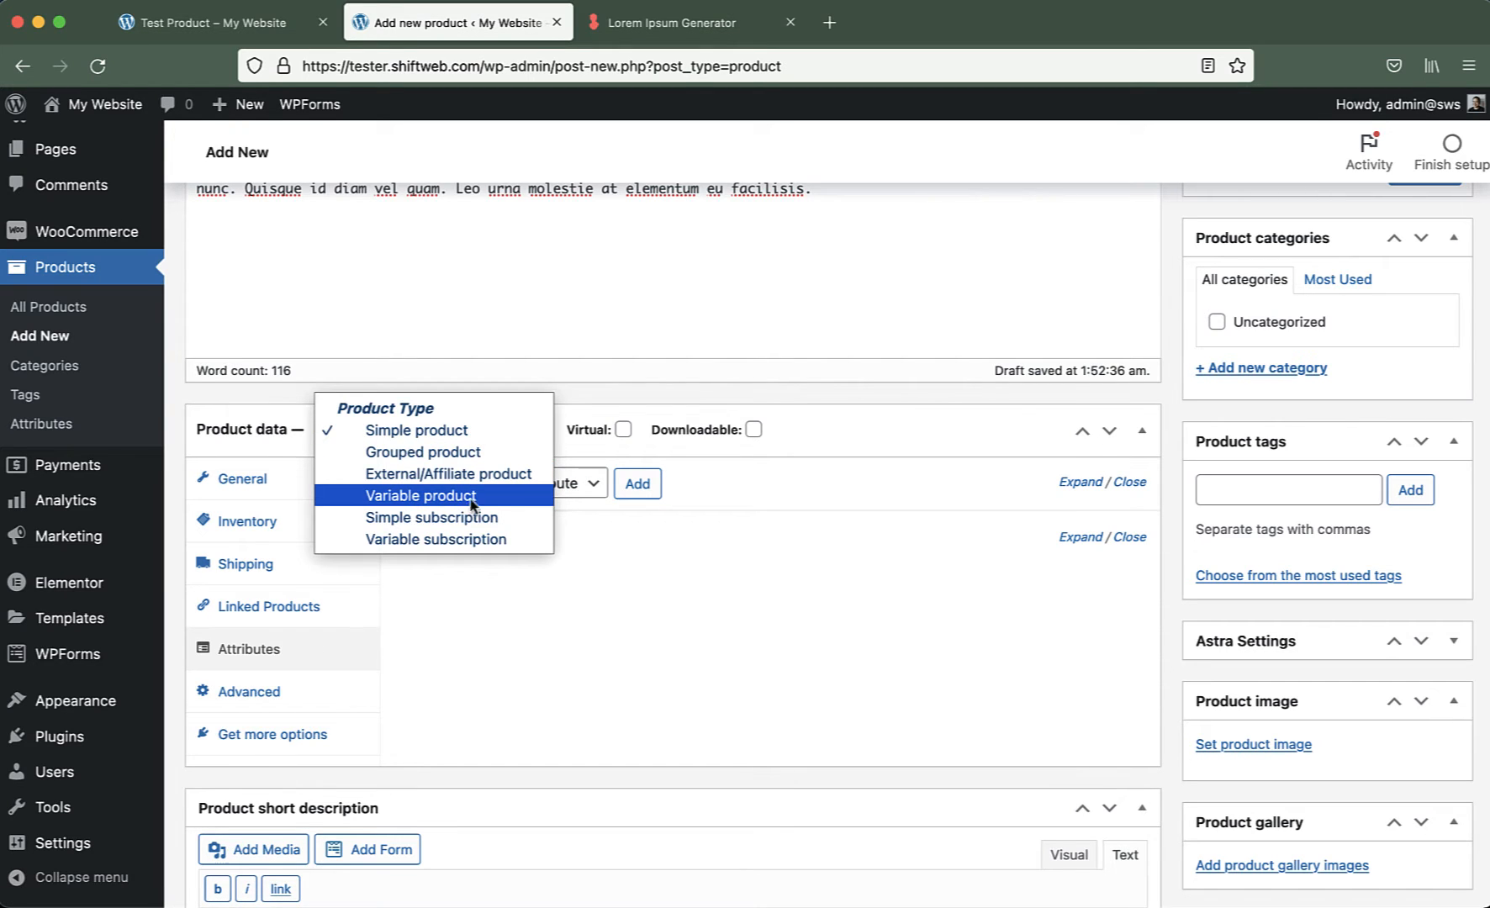
left_click(491, 431)
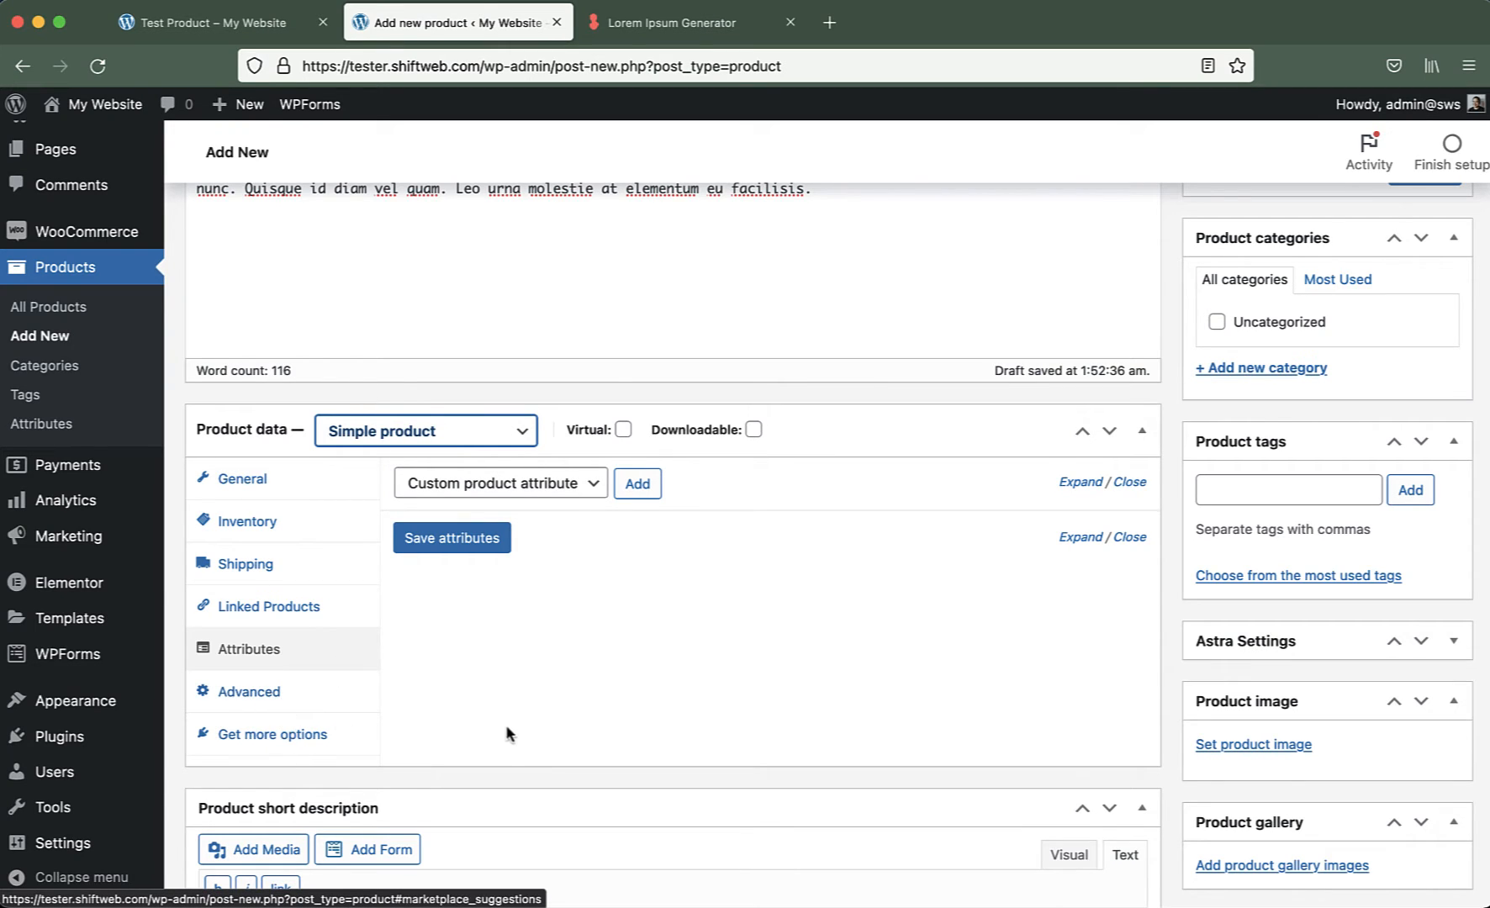
left_click(290, 488)
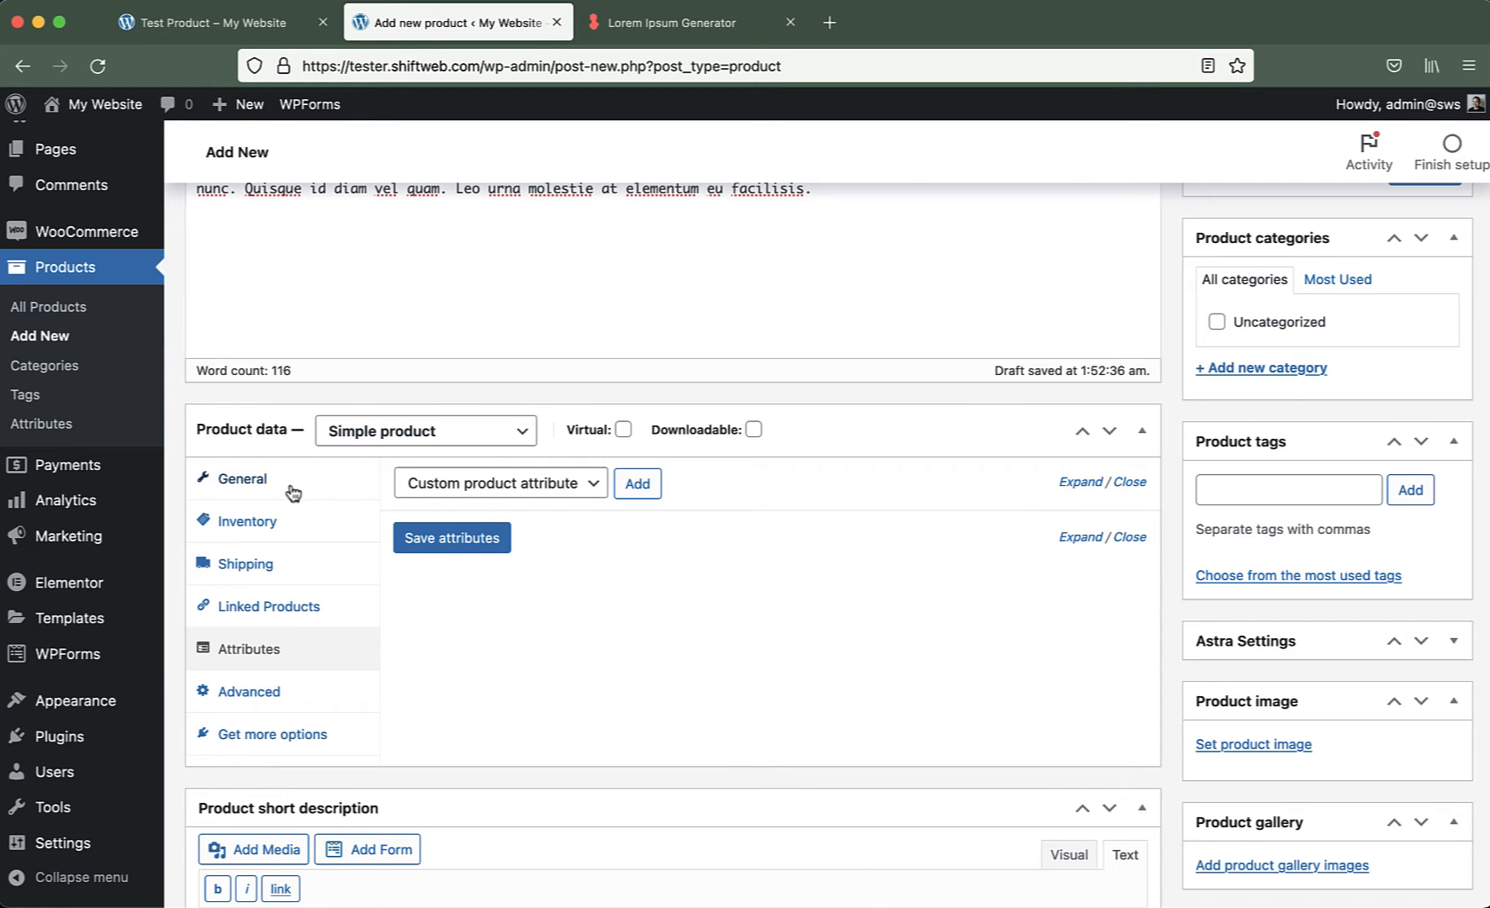
Review the new product's category and tag options, and check the image gallery and description on the existing Test Product page.
scroll(1064, 602, "up", 3)
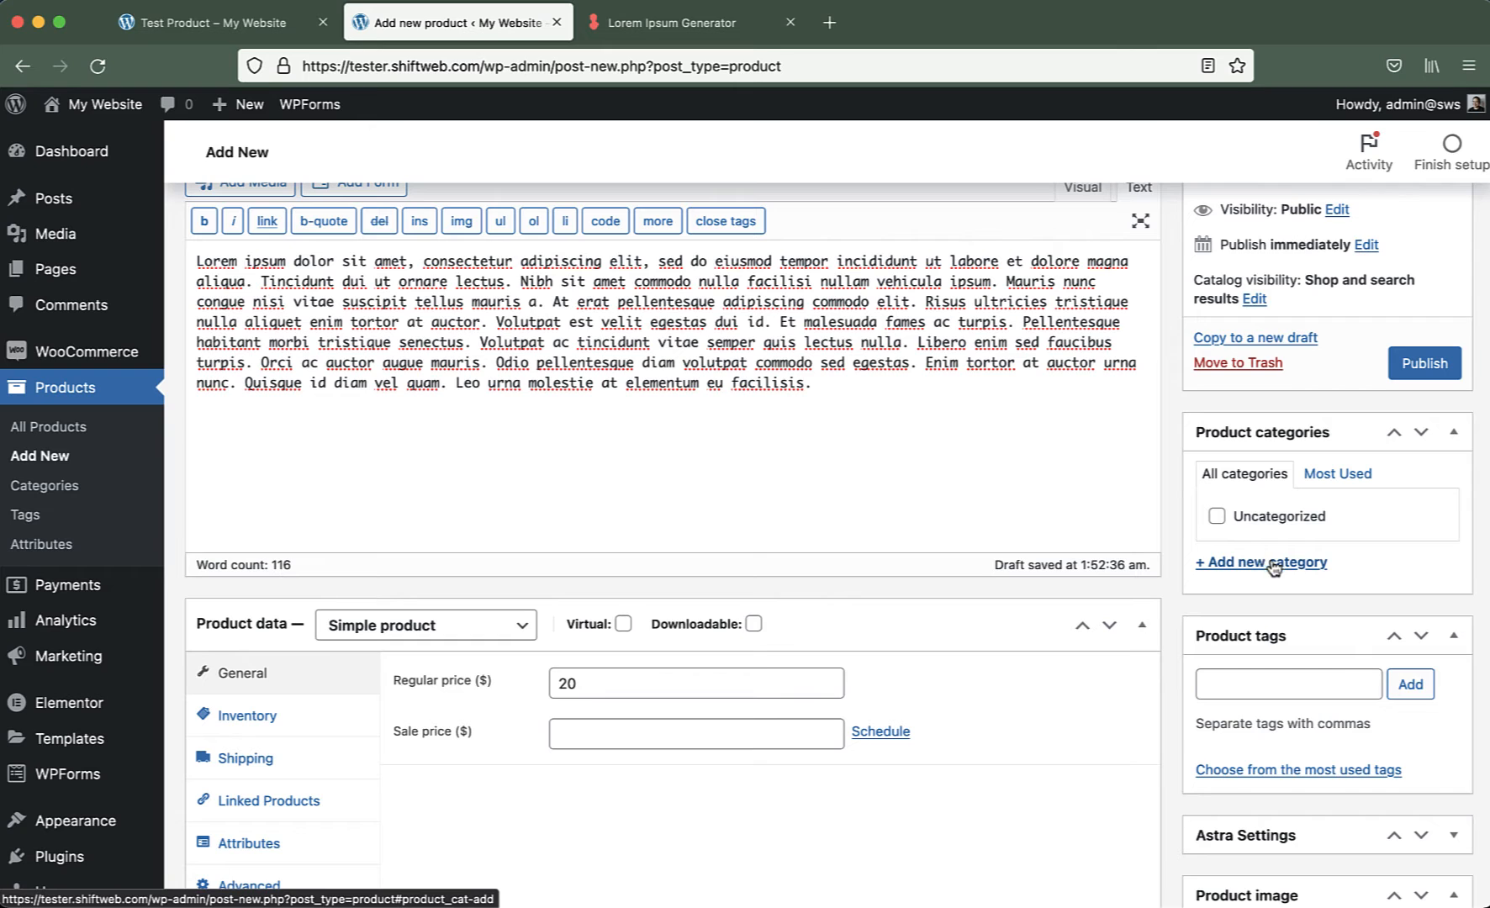
scroll(1354, 558, "down", 3)
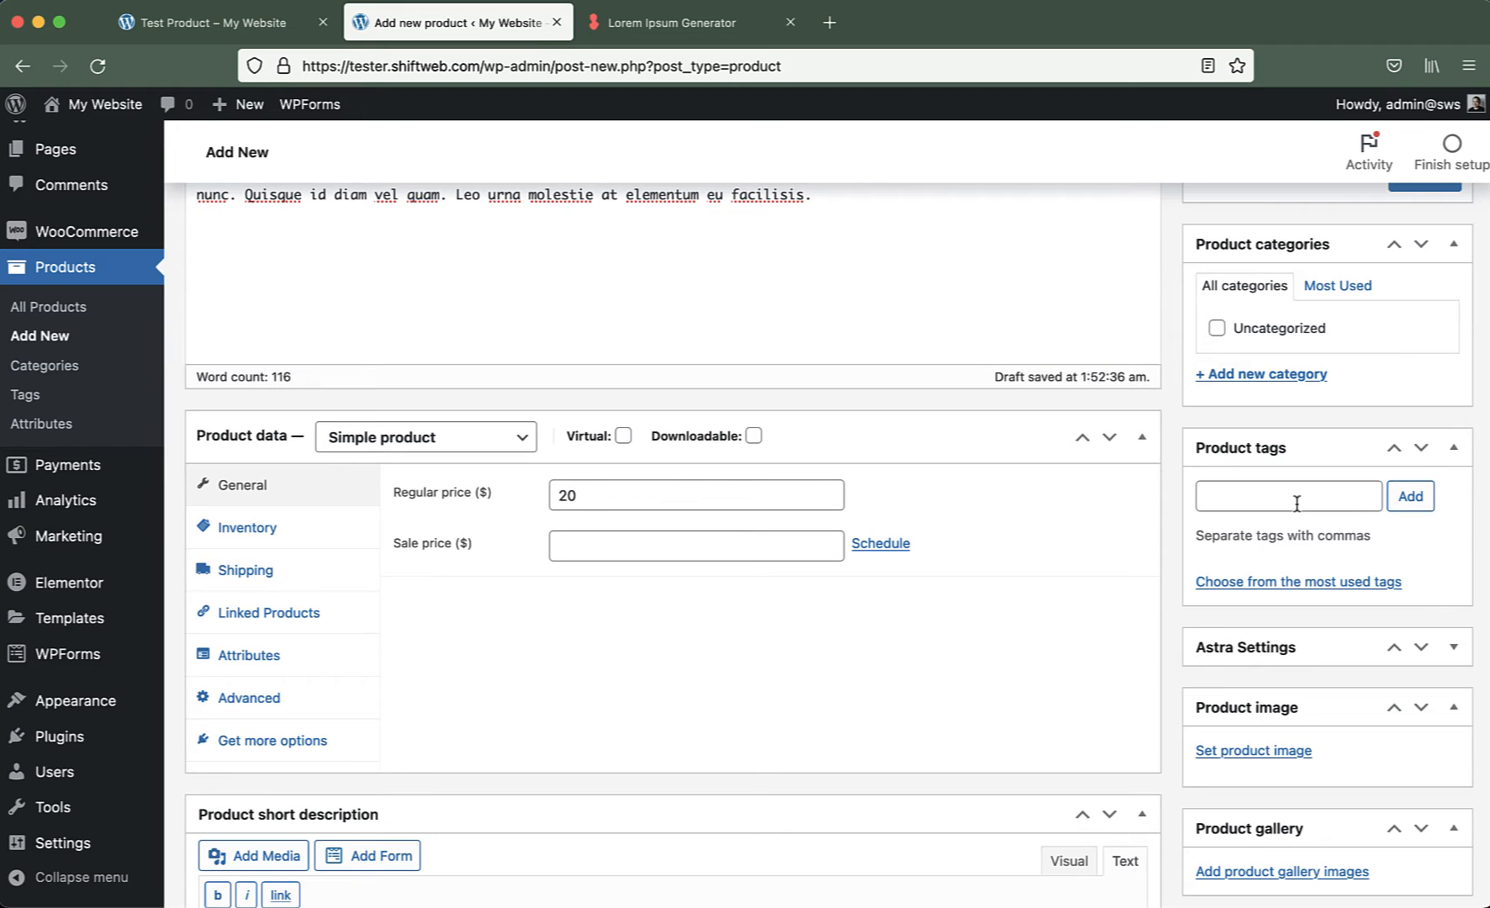
left_click(1297, 504)
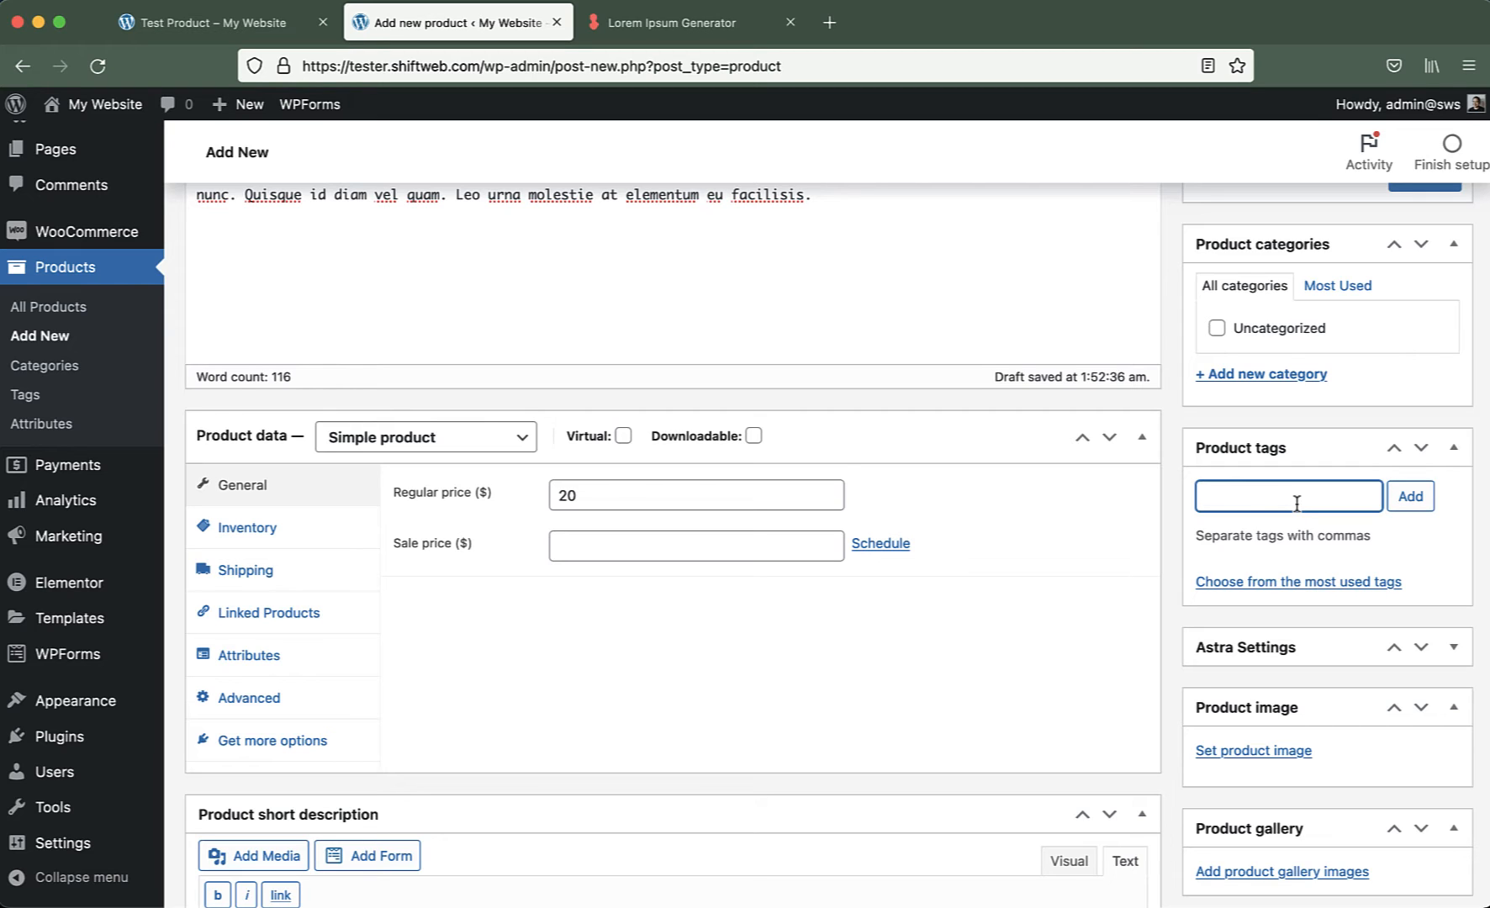
scroll(1371, 498, "down", 3)
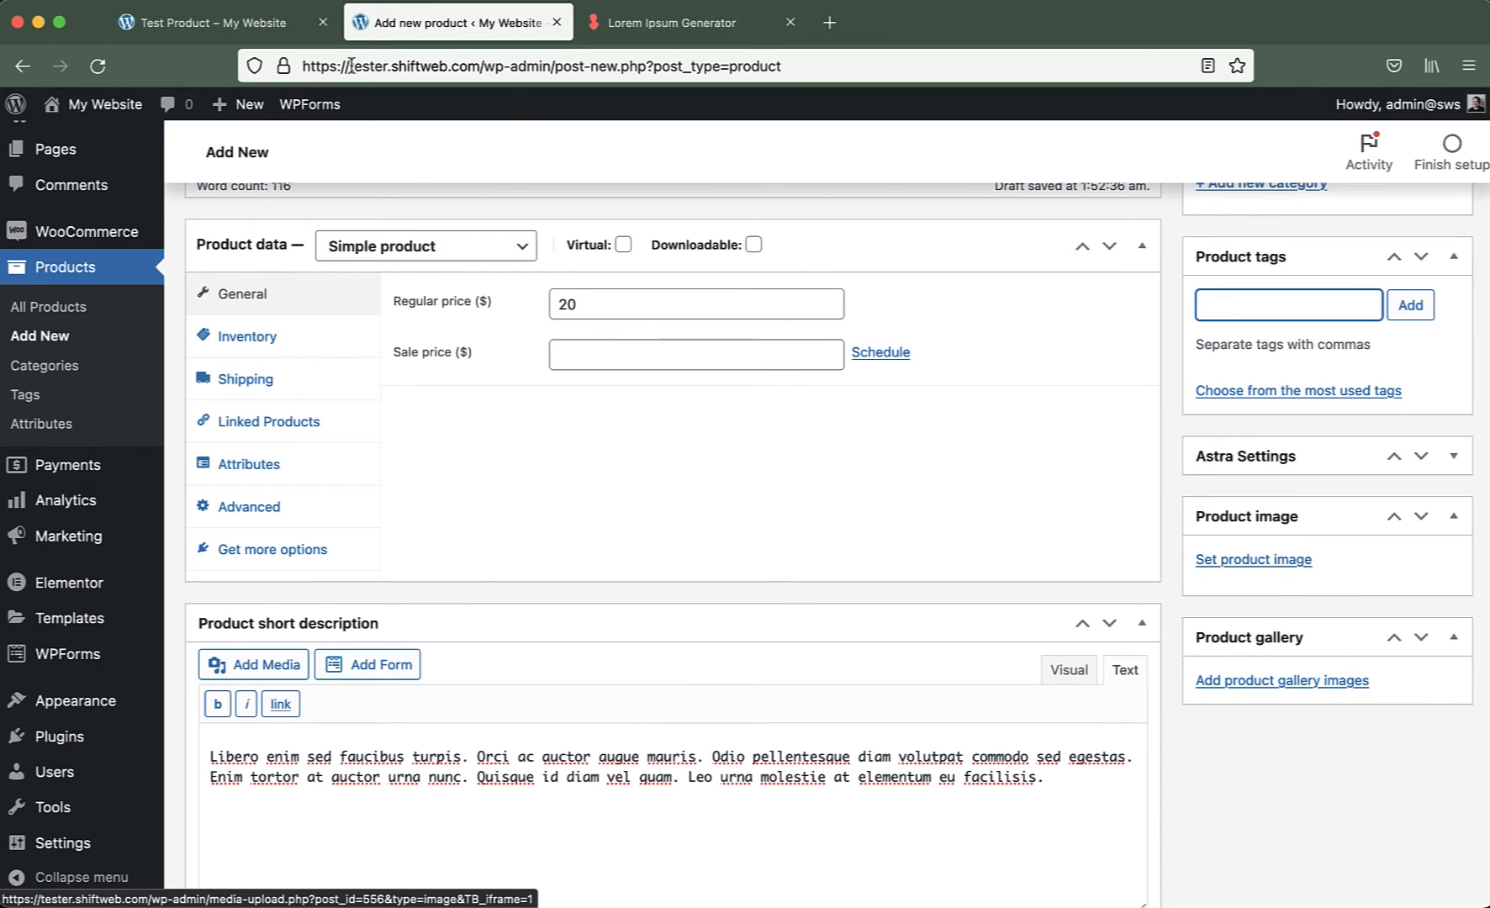
left_click(210, 29)
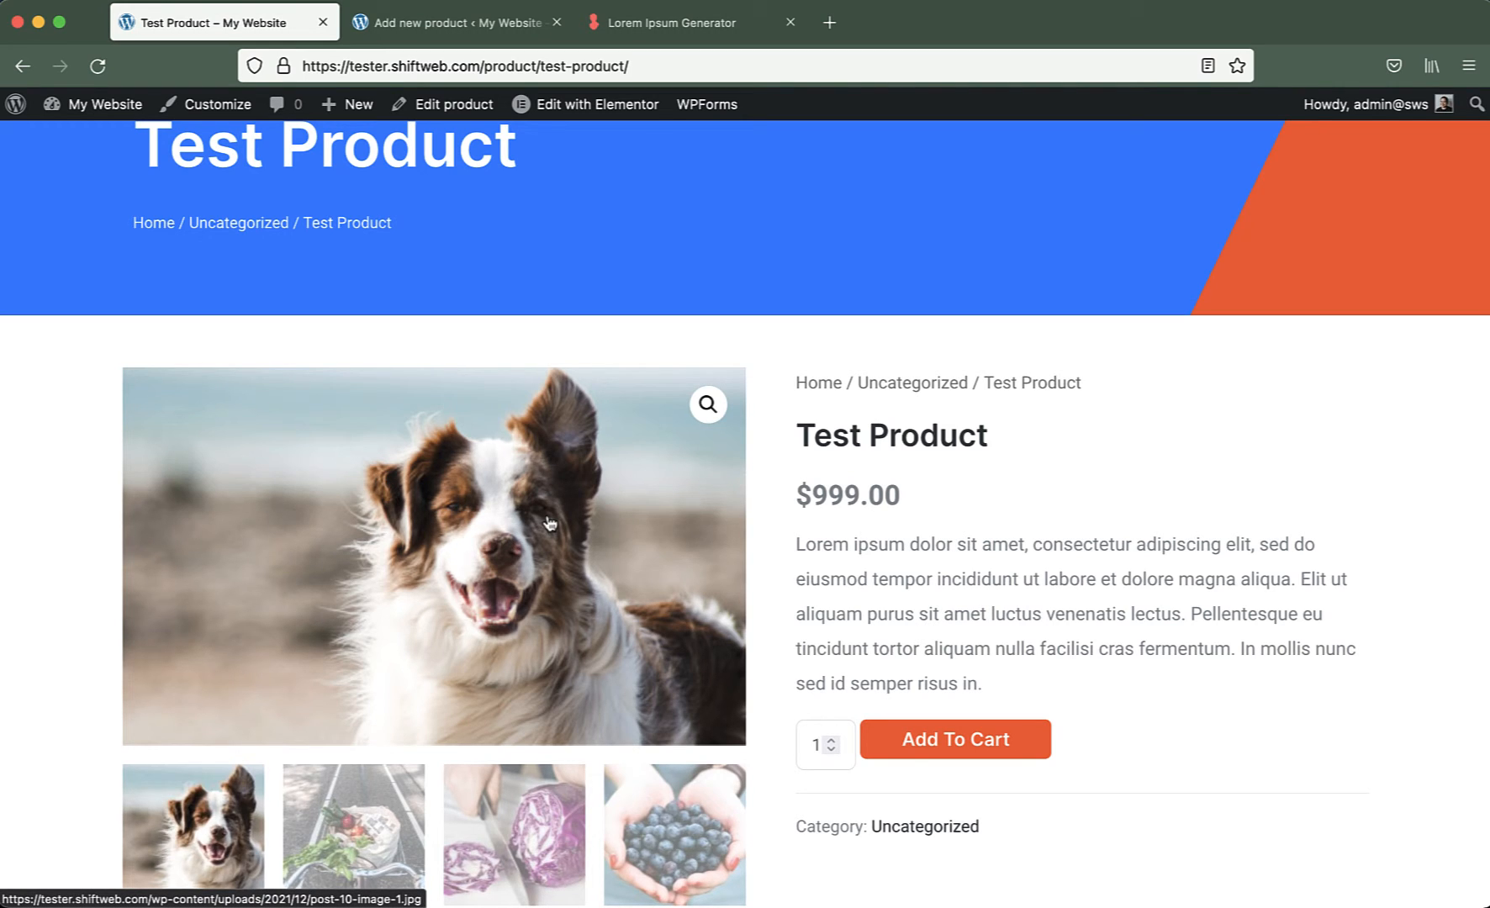
scroll(599, 533, "down", 5)
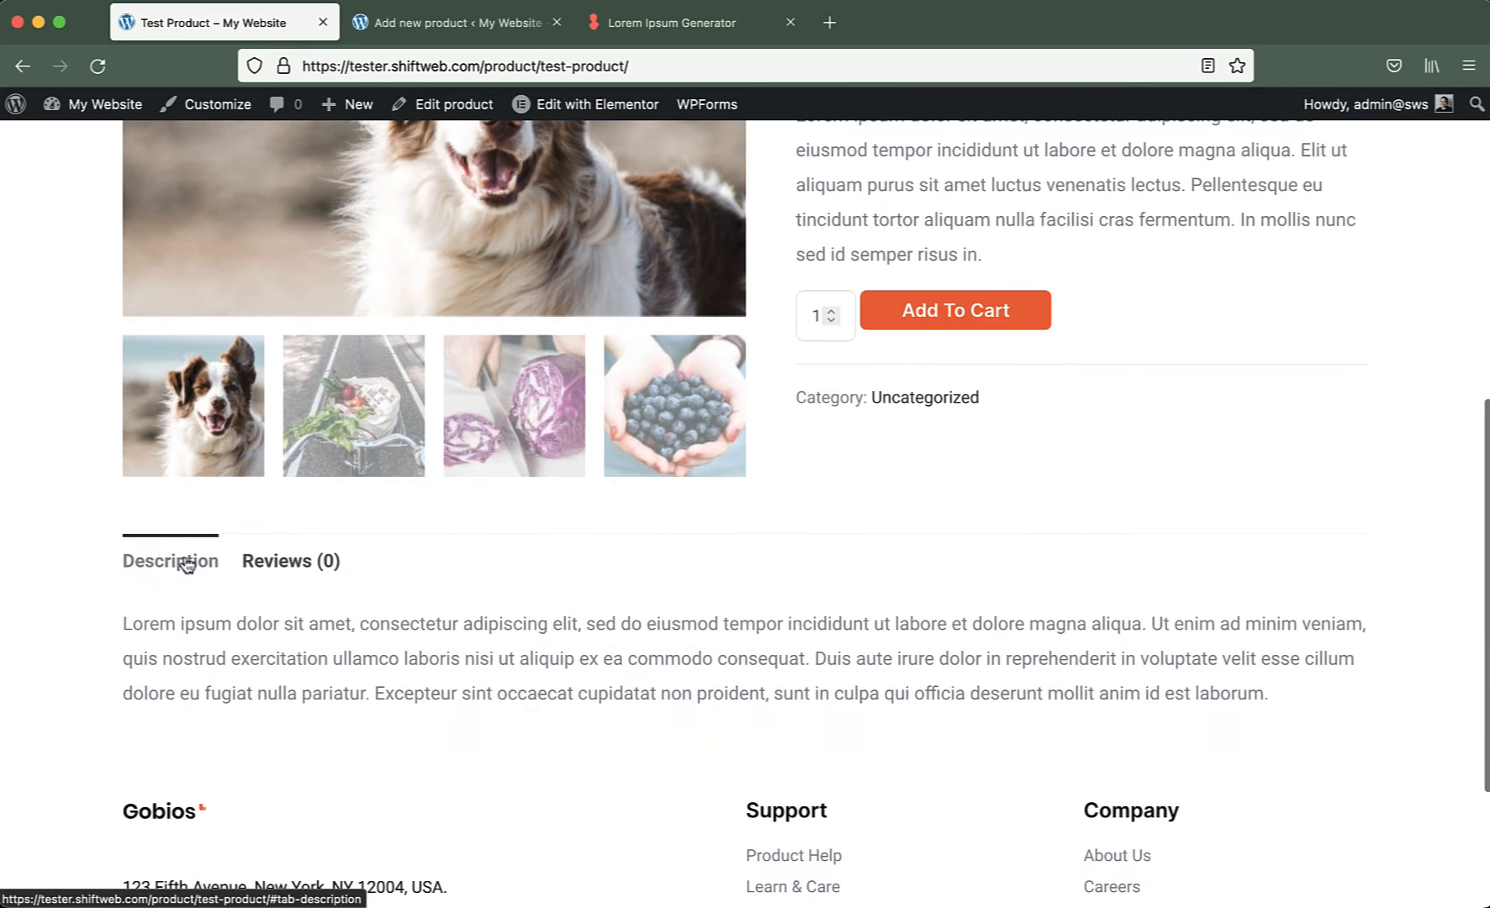
left_click(465, 27)
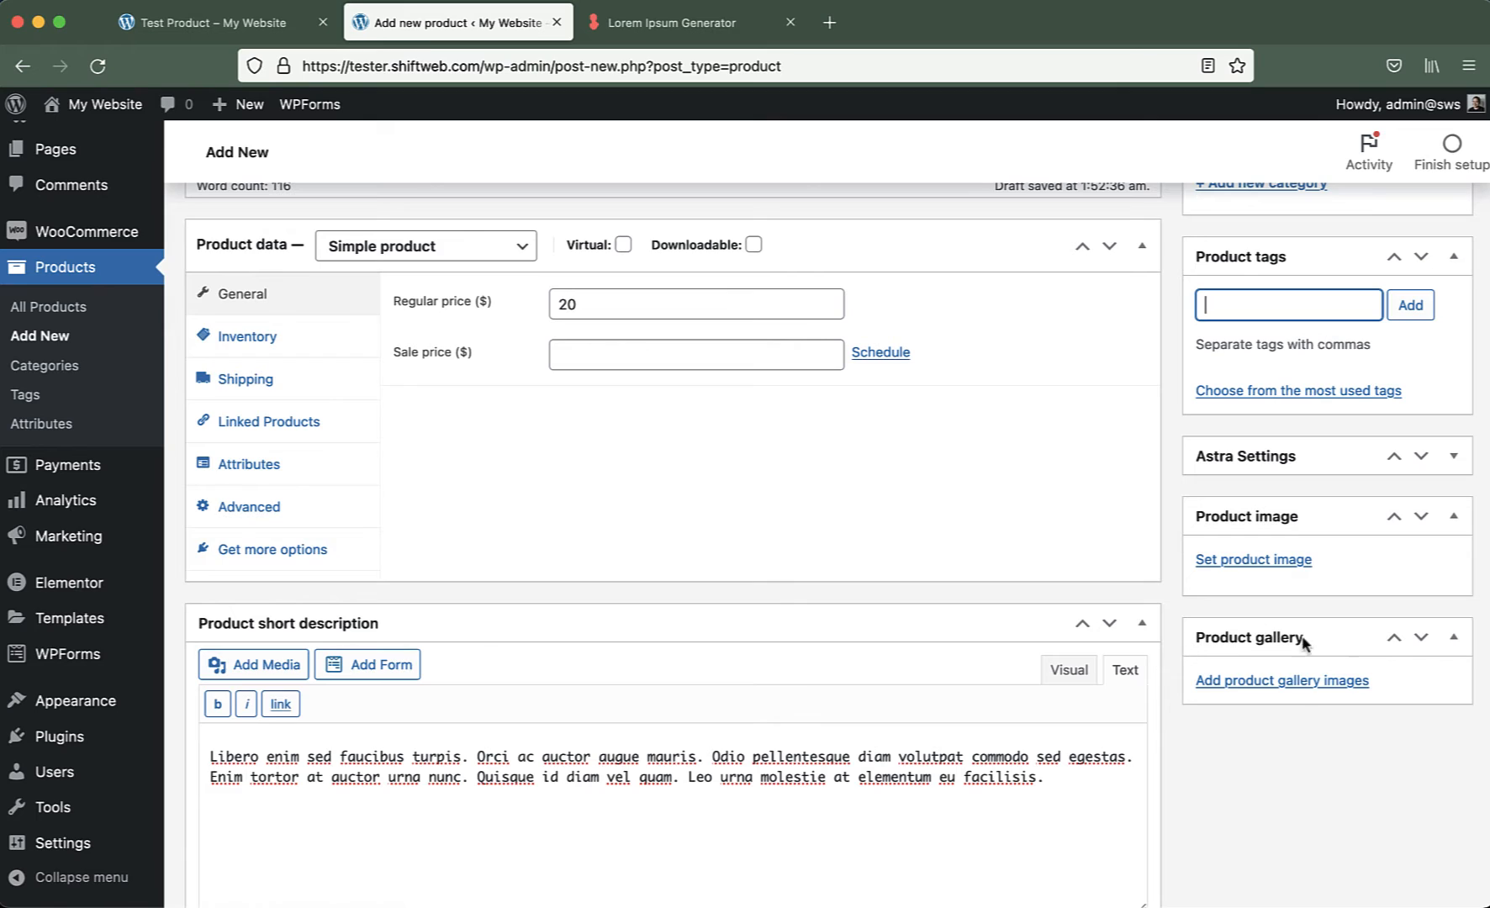
Set the blueberries photo post-9-image-2.jpg from the media library as the product image.
left_click(1253, 560)
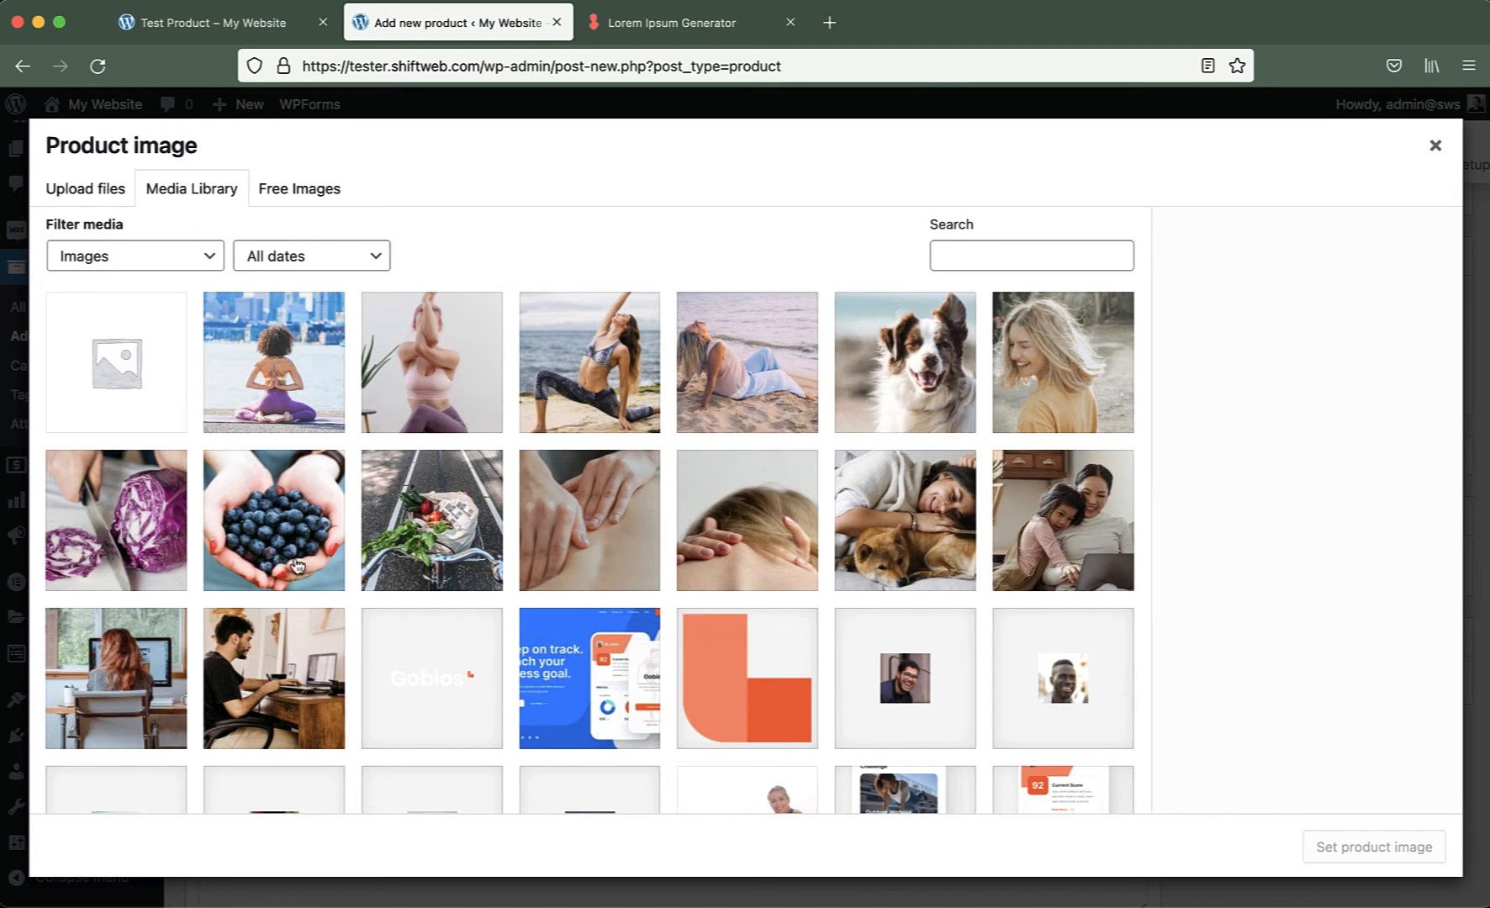
left_click(296, 565)
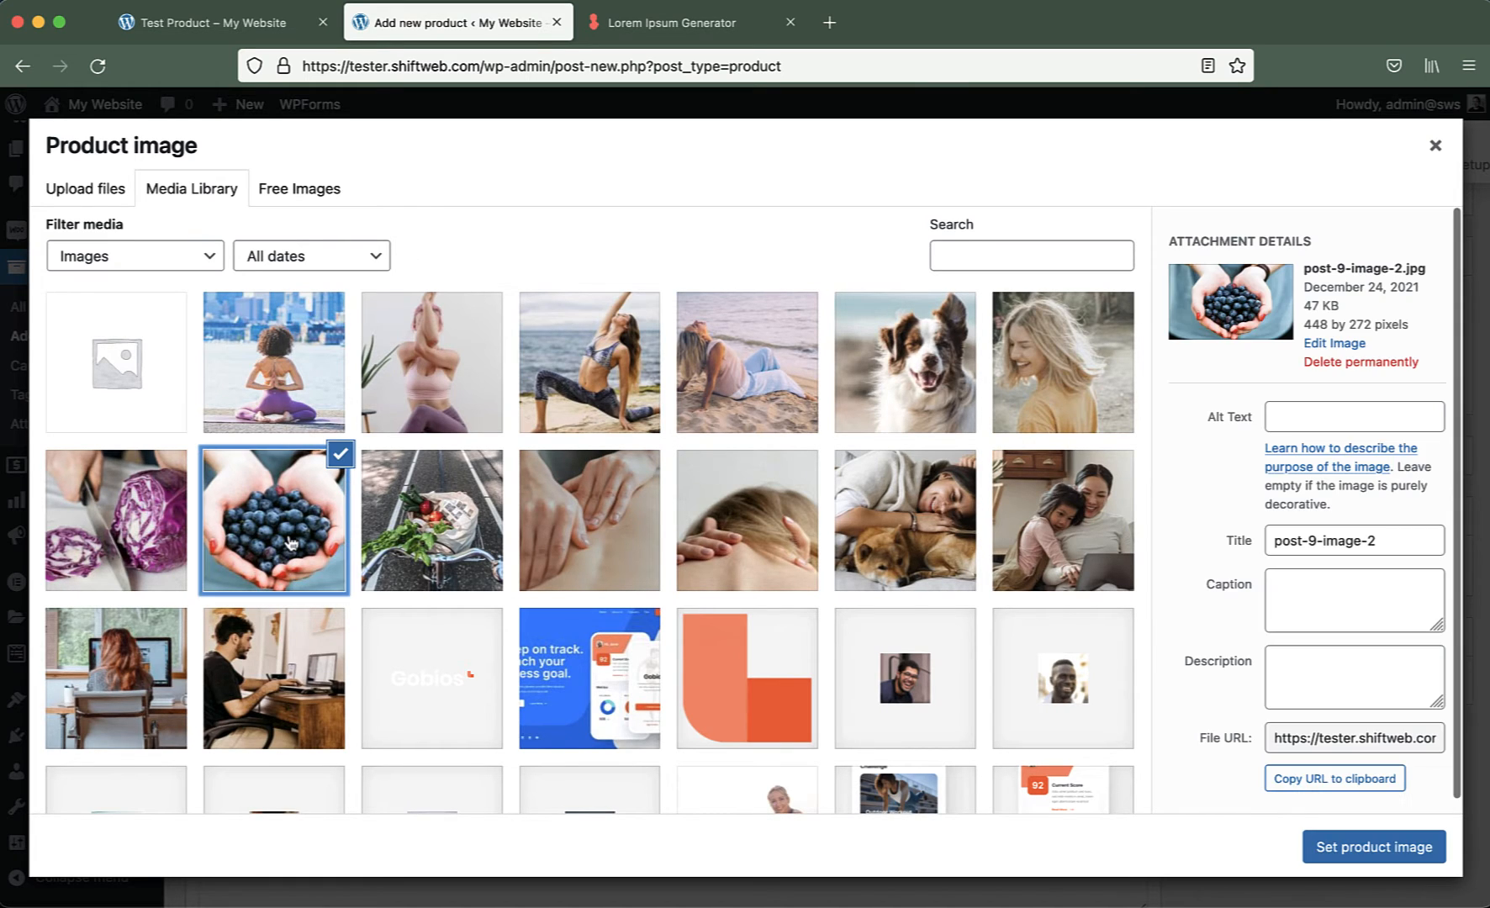
left_click(1371, 848)
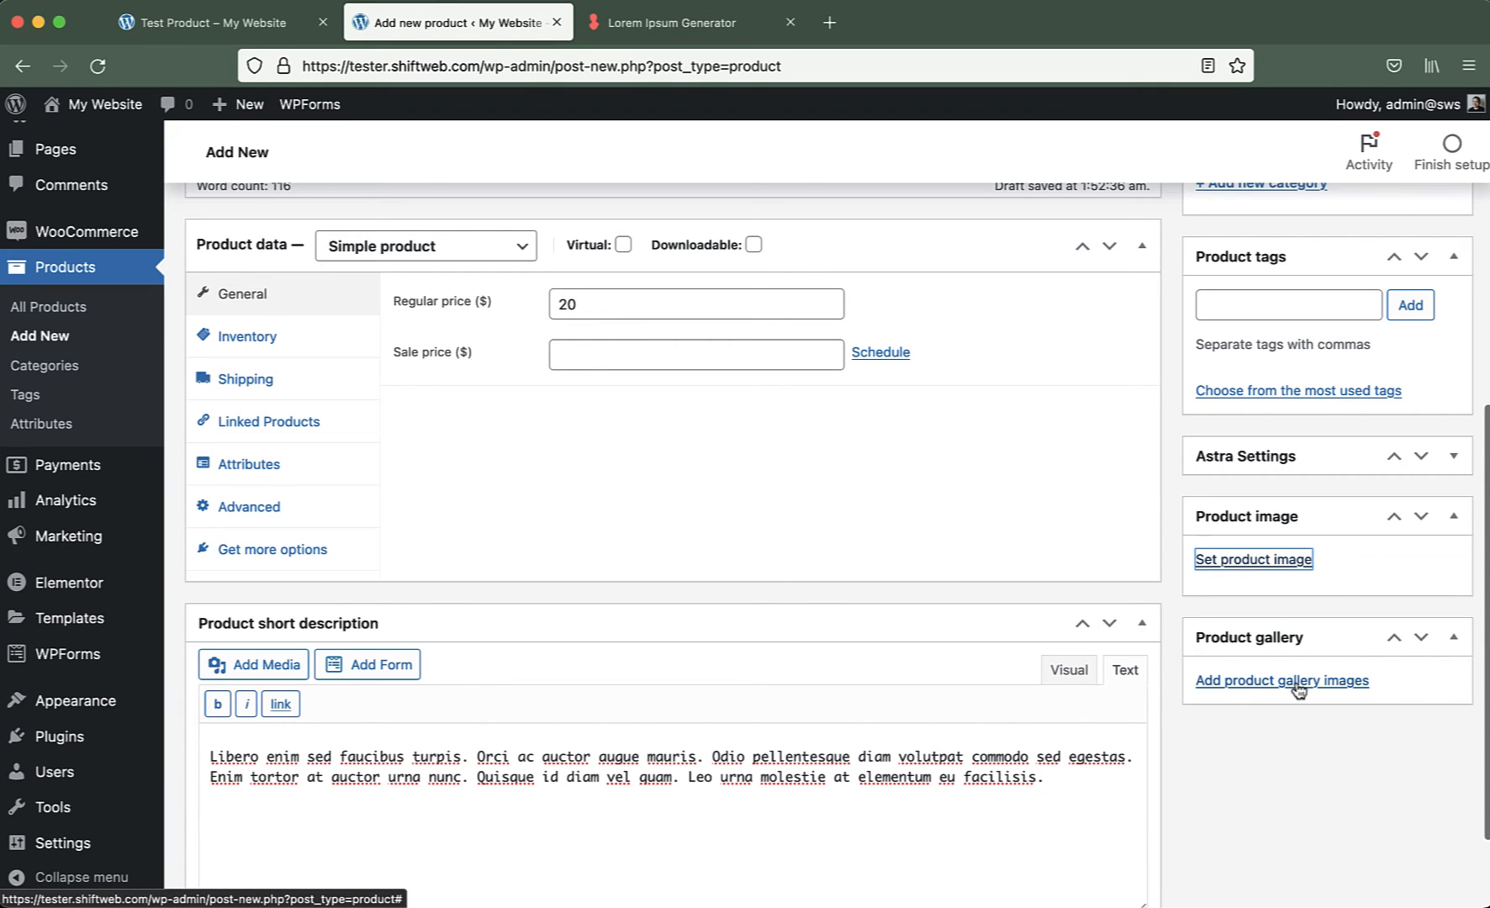
Add four consecutive media library images to the product gallery, from the bicycle basket photo to the sleeping woman with the dog.
scroll(1325, 836, "down", 3)
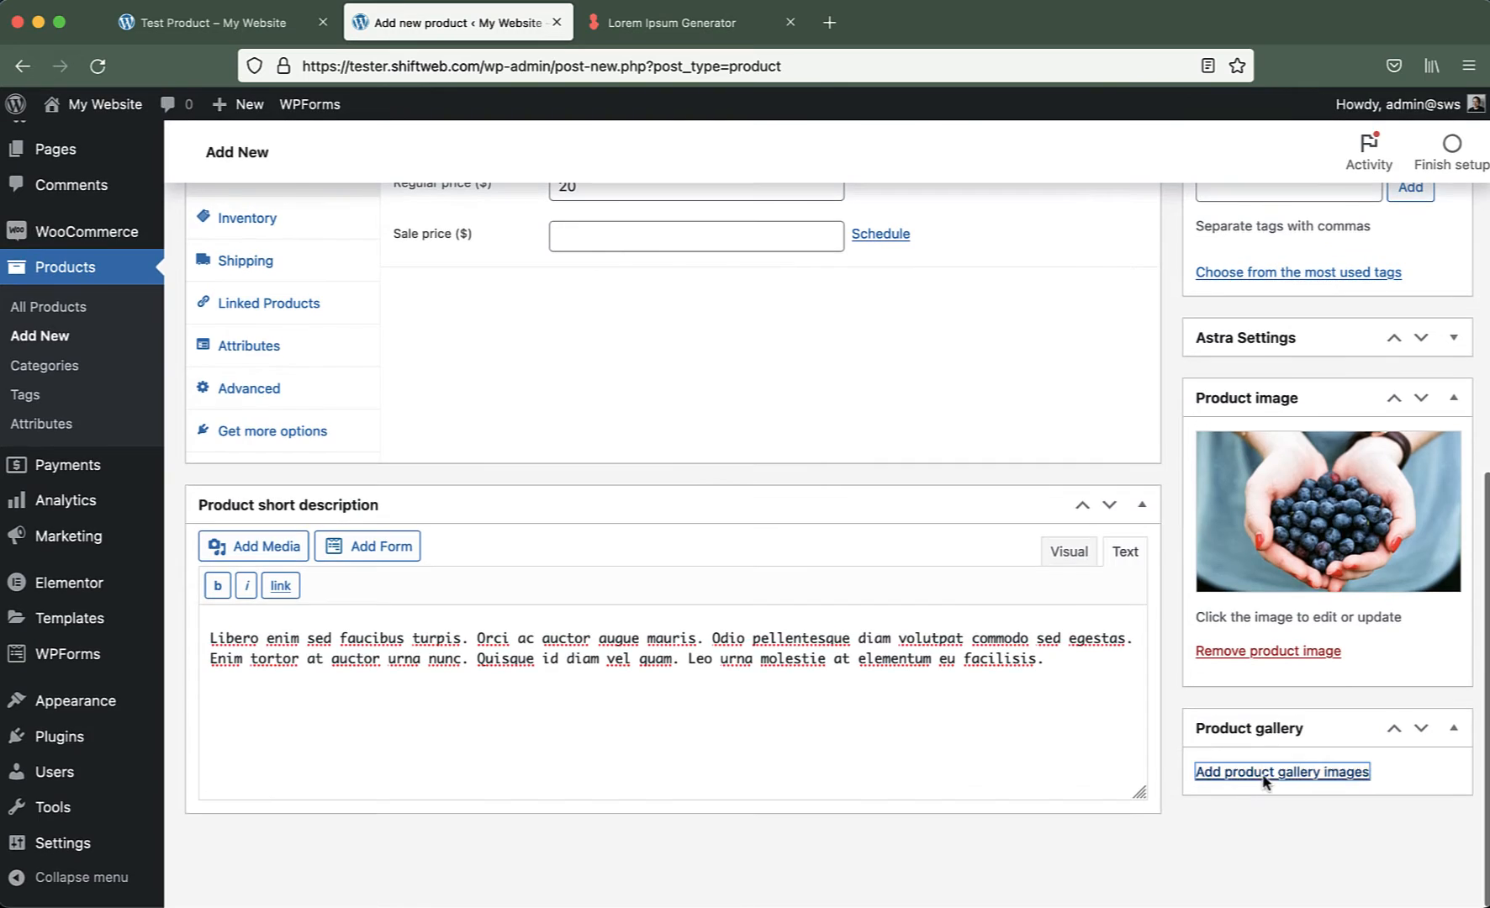
left_click(1267, 774)
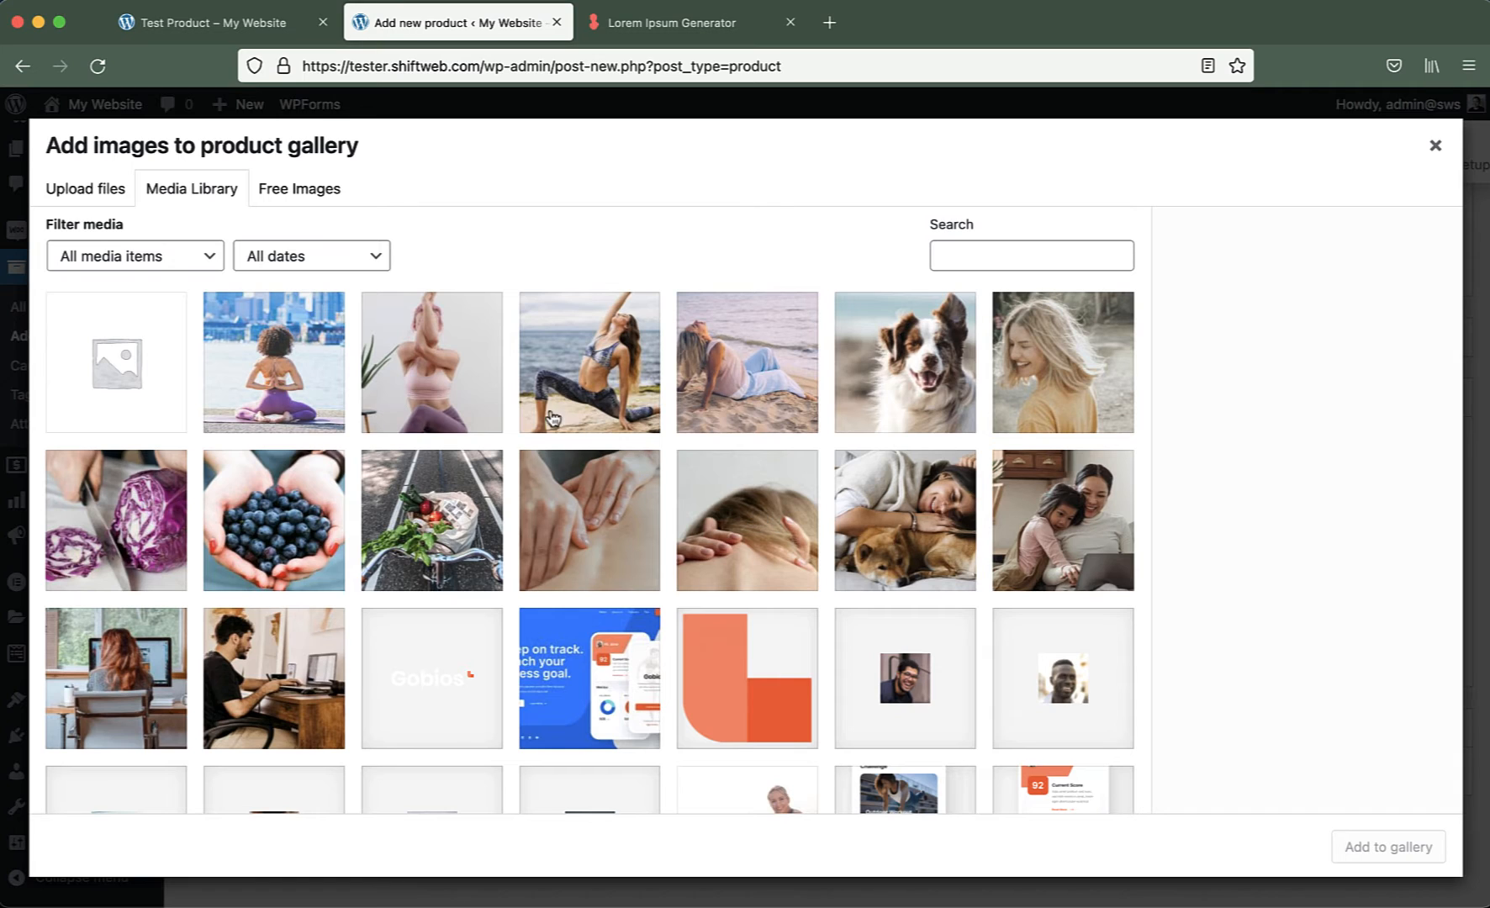
left_click(483, 501)
left_click(890, 517)
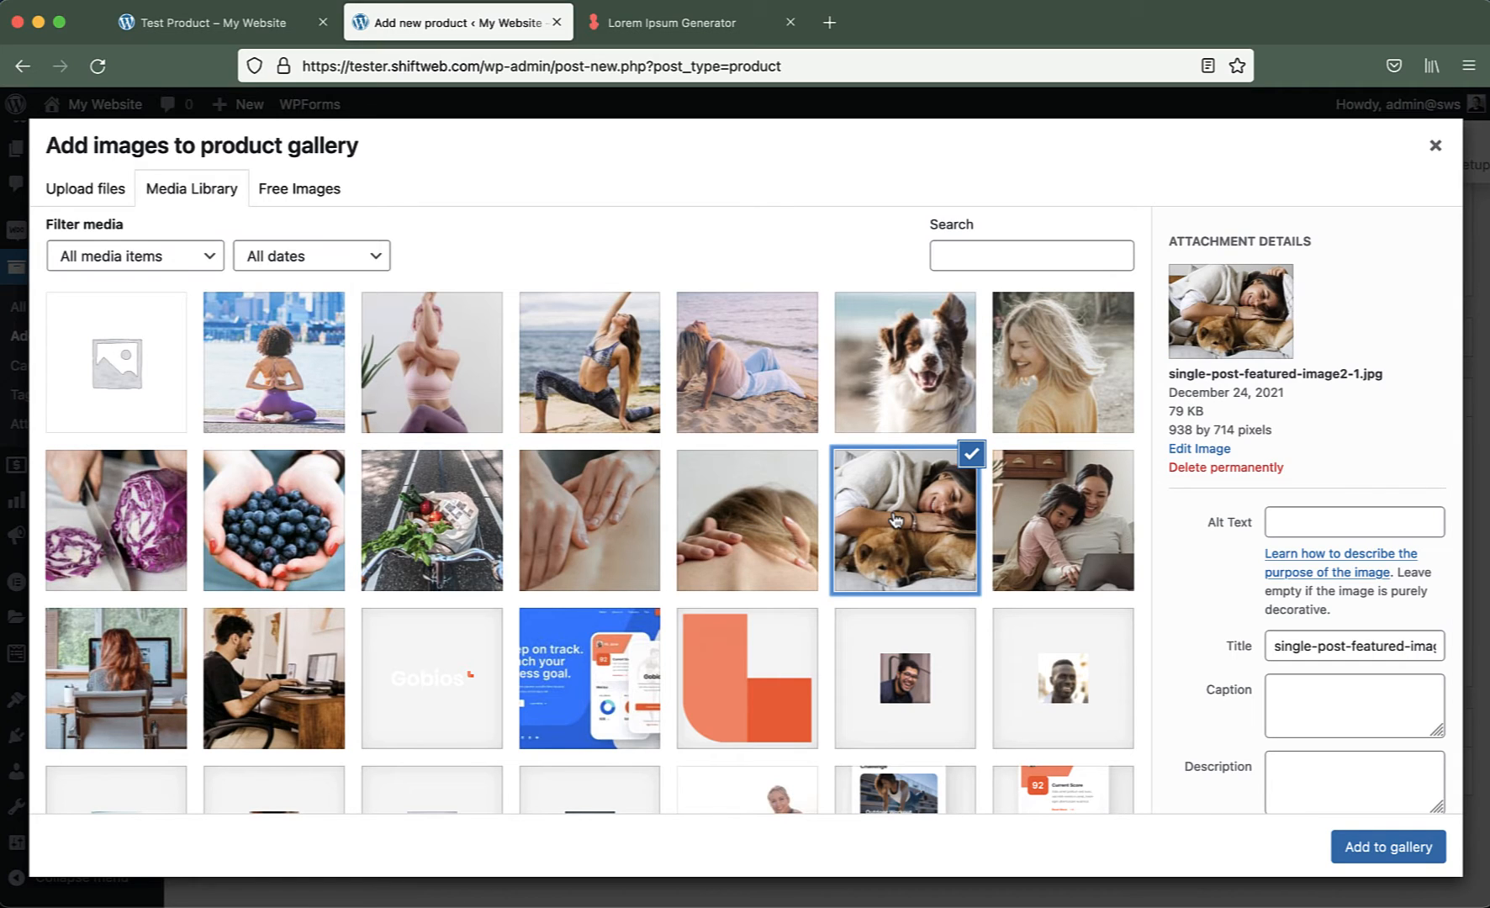
left_click(504, 523, "super")
left_click(880, 534, "shift")
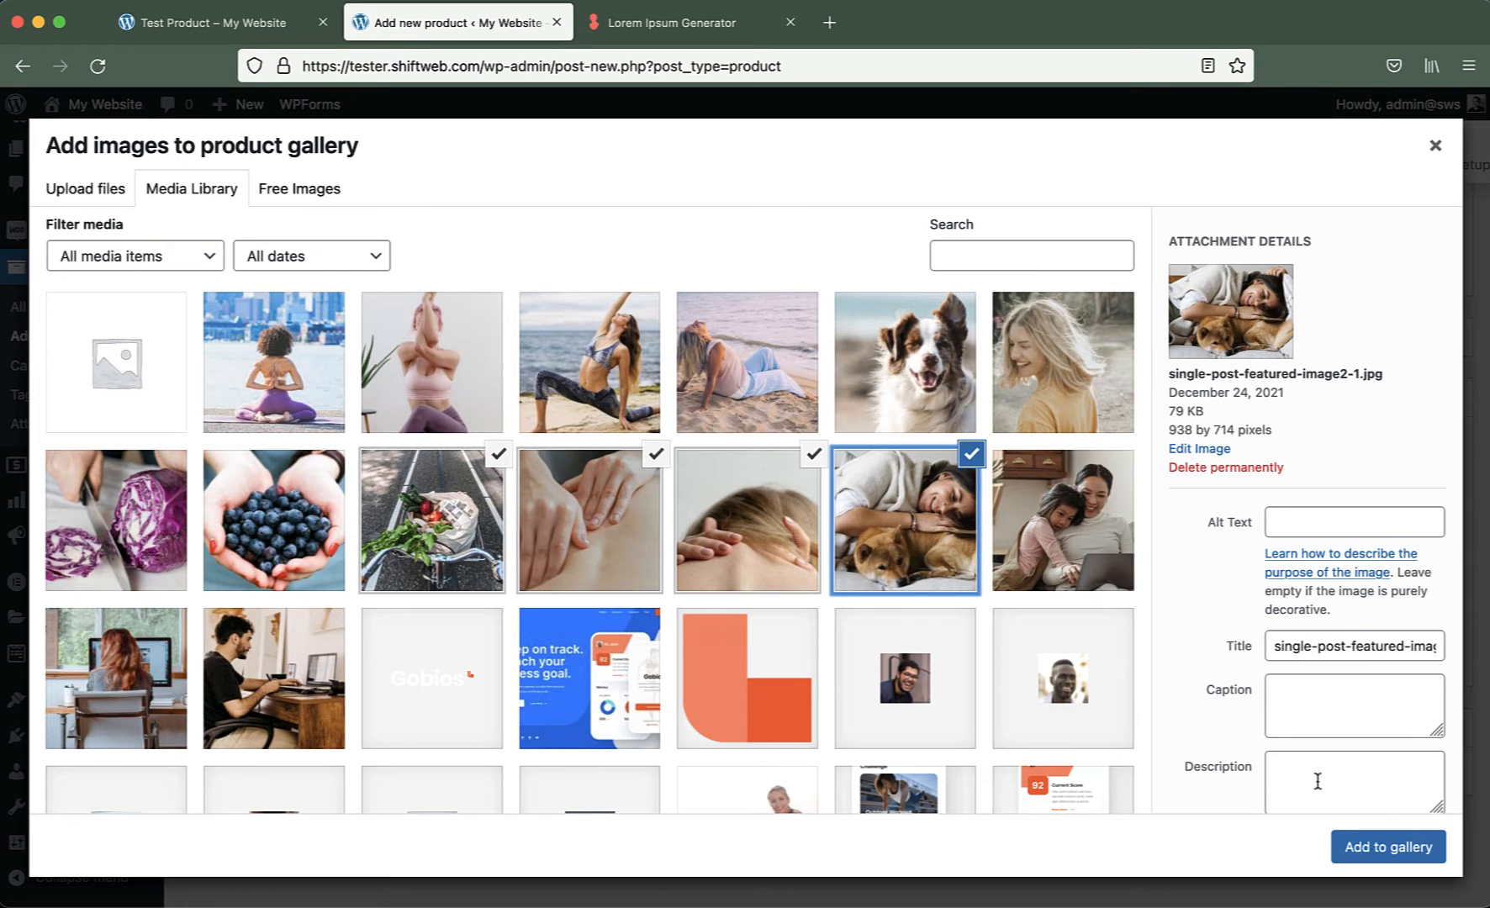
left_click(1355, 848)
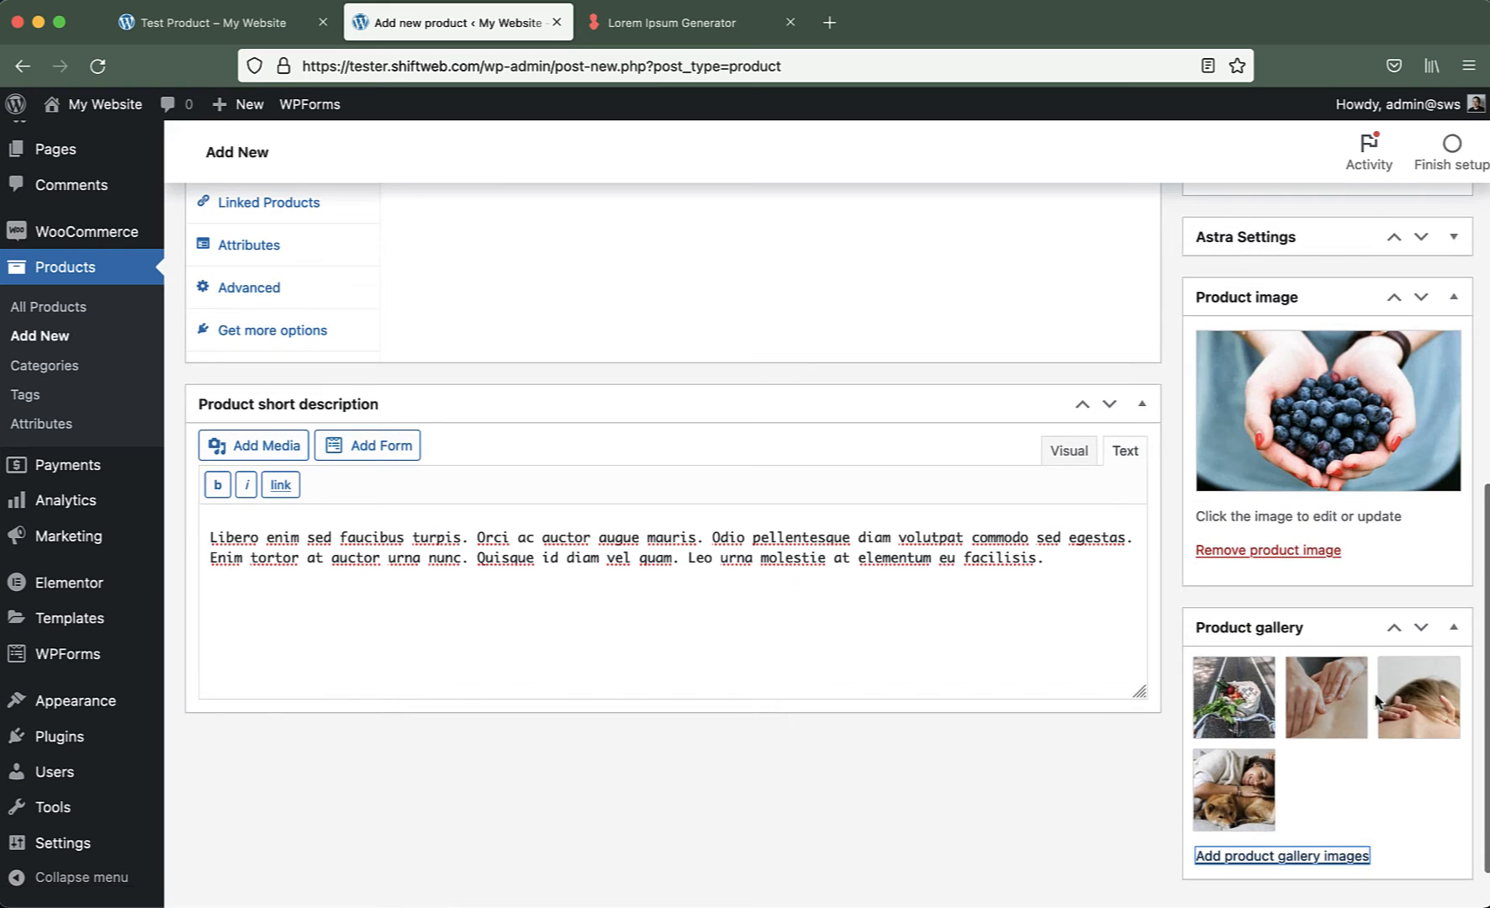
scroll(1265, 706, "up", 10)
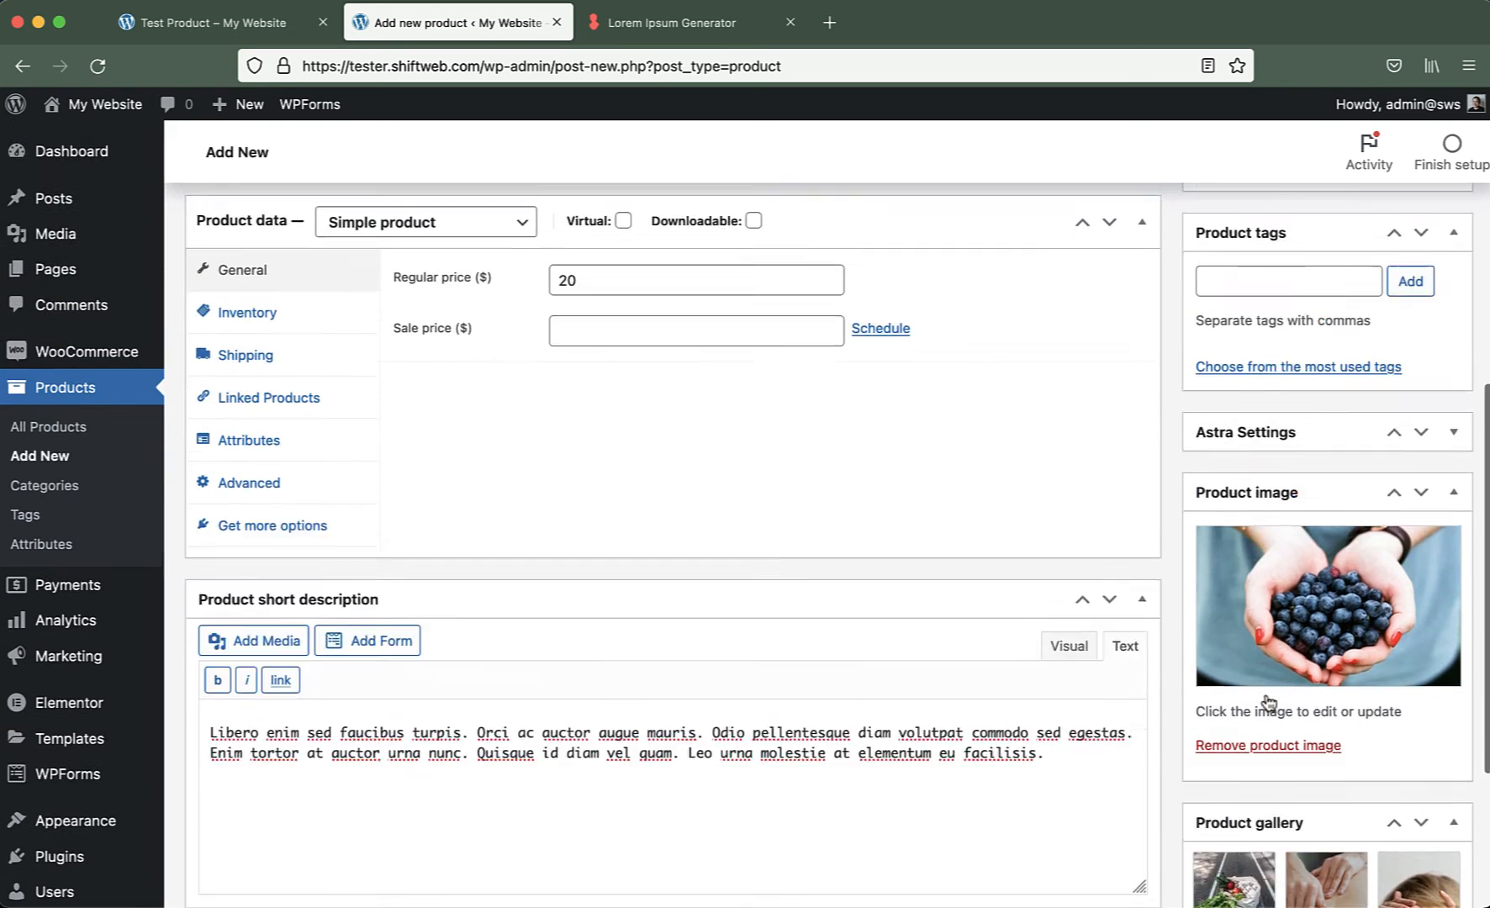
Publish the new product and reload the shop page so that it lists the product.
scroll(1269, 701, "up", 2)
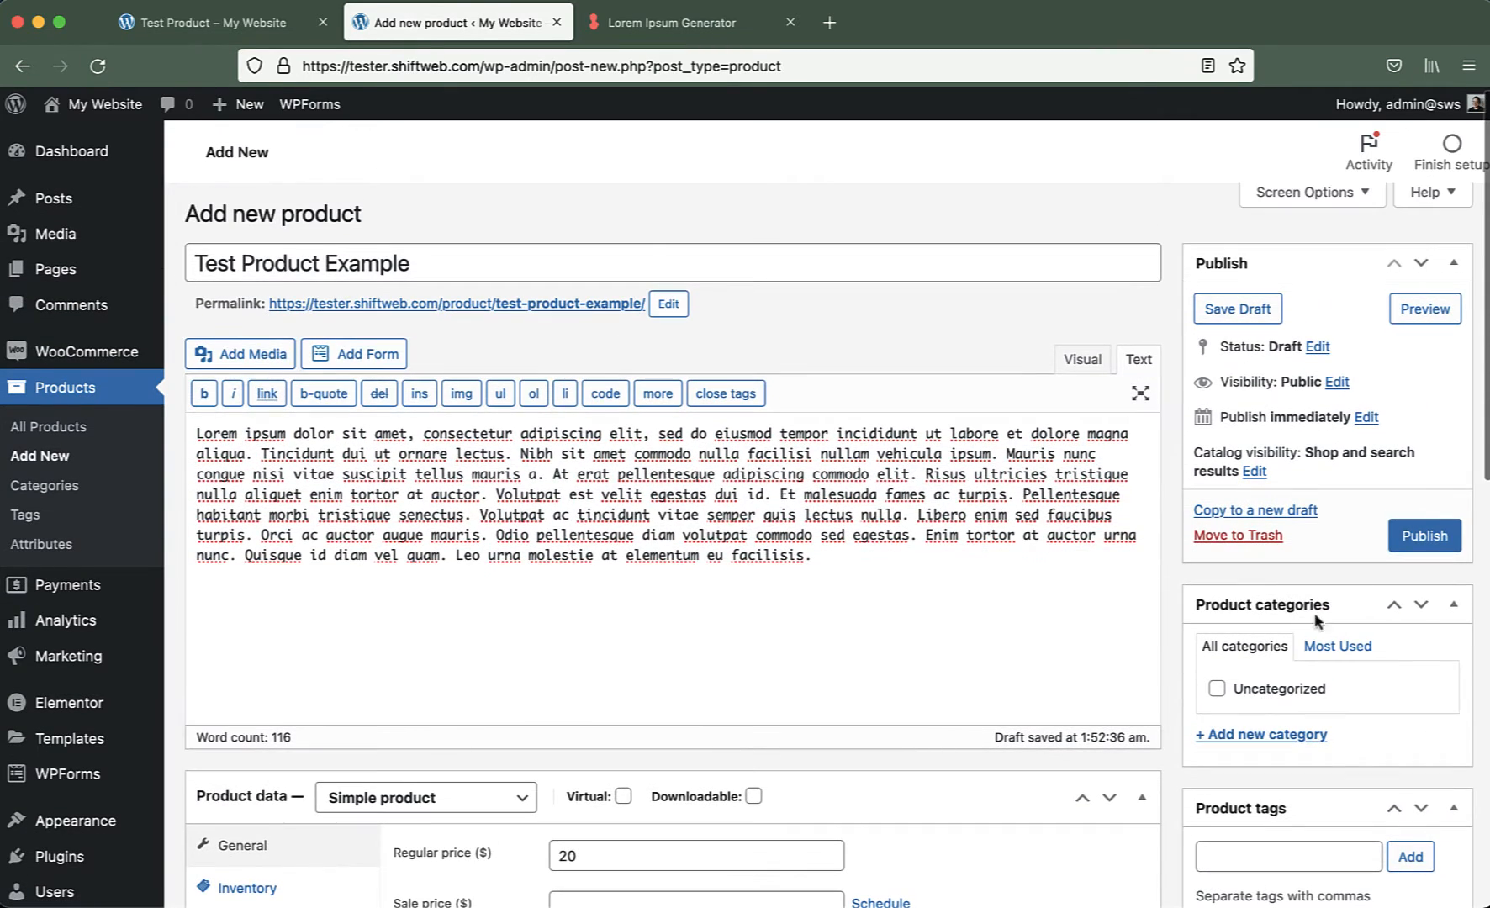
left_click(1404, 548)
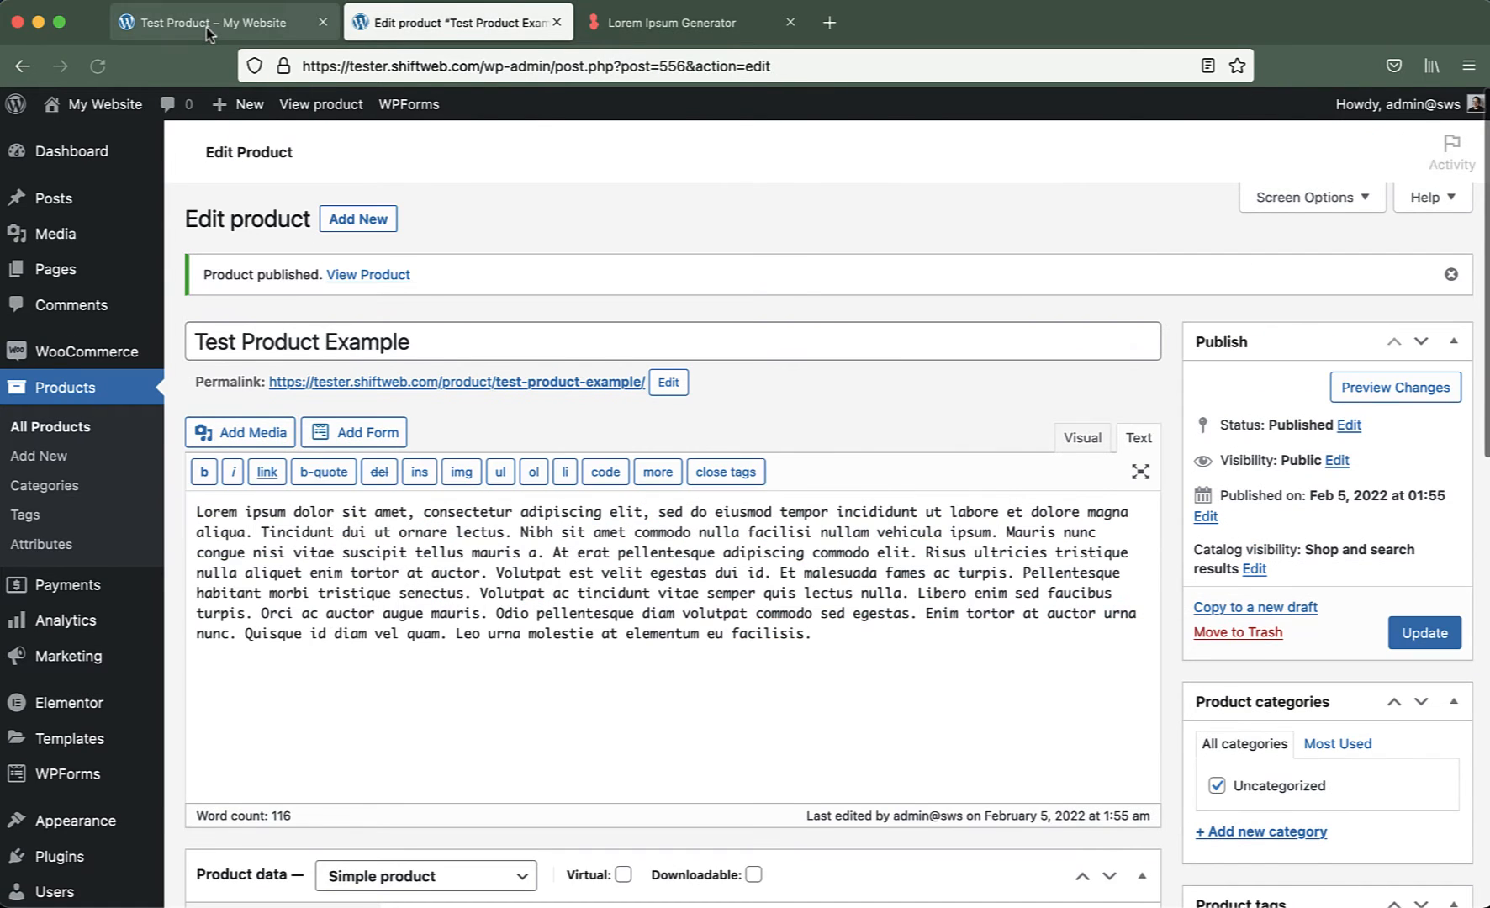
left_click(206, 27)
scroll(196, 310, "up", 7)
left_click(27, 65)
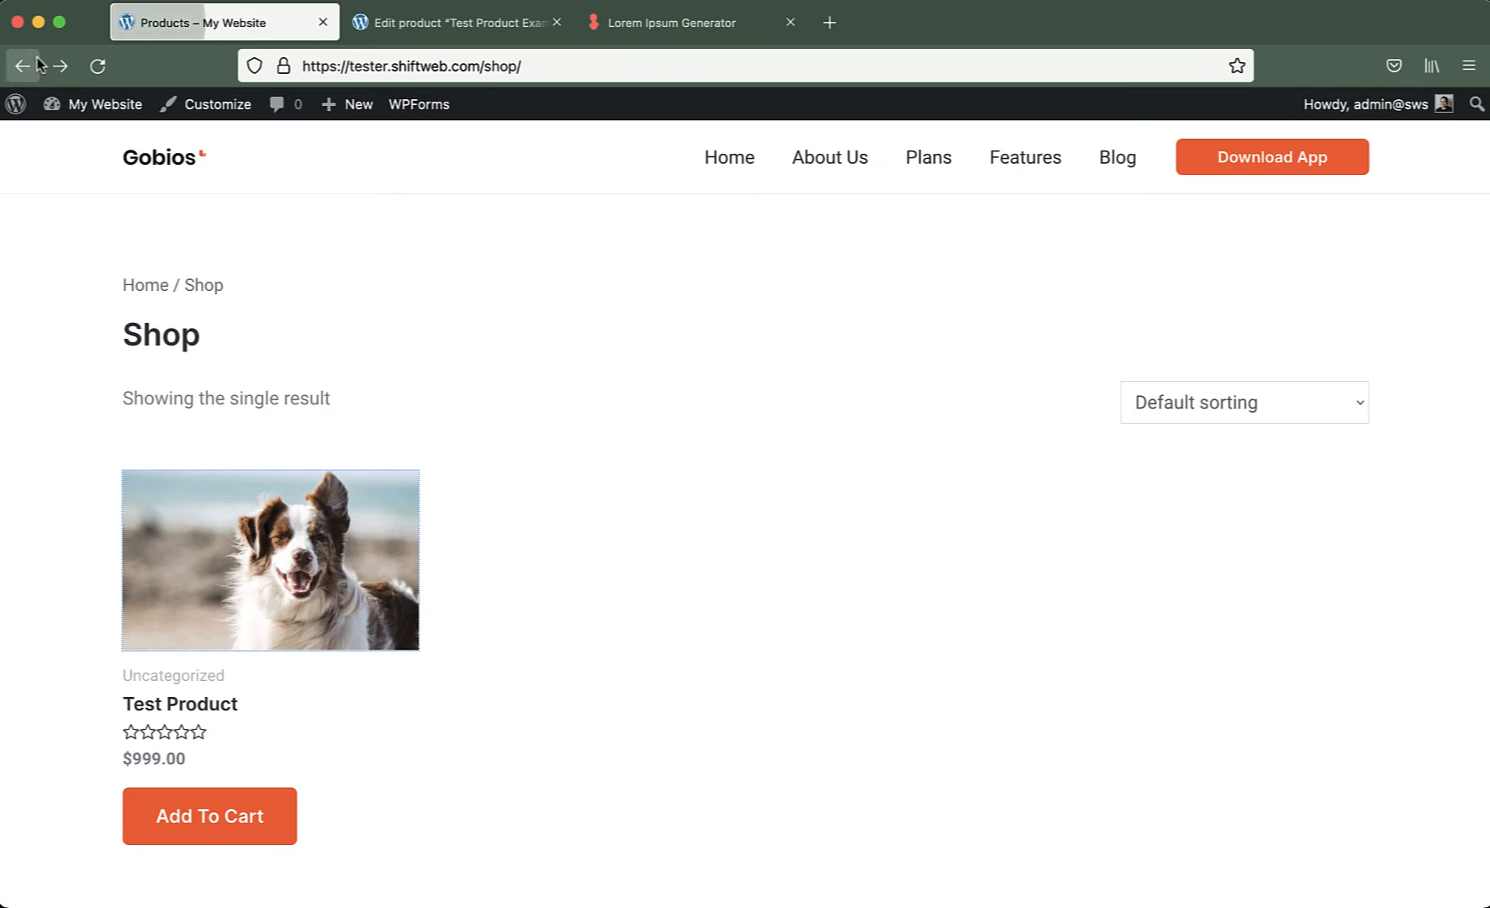
key("super+r")
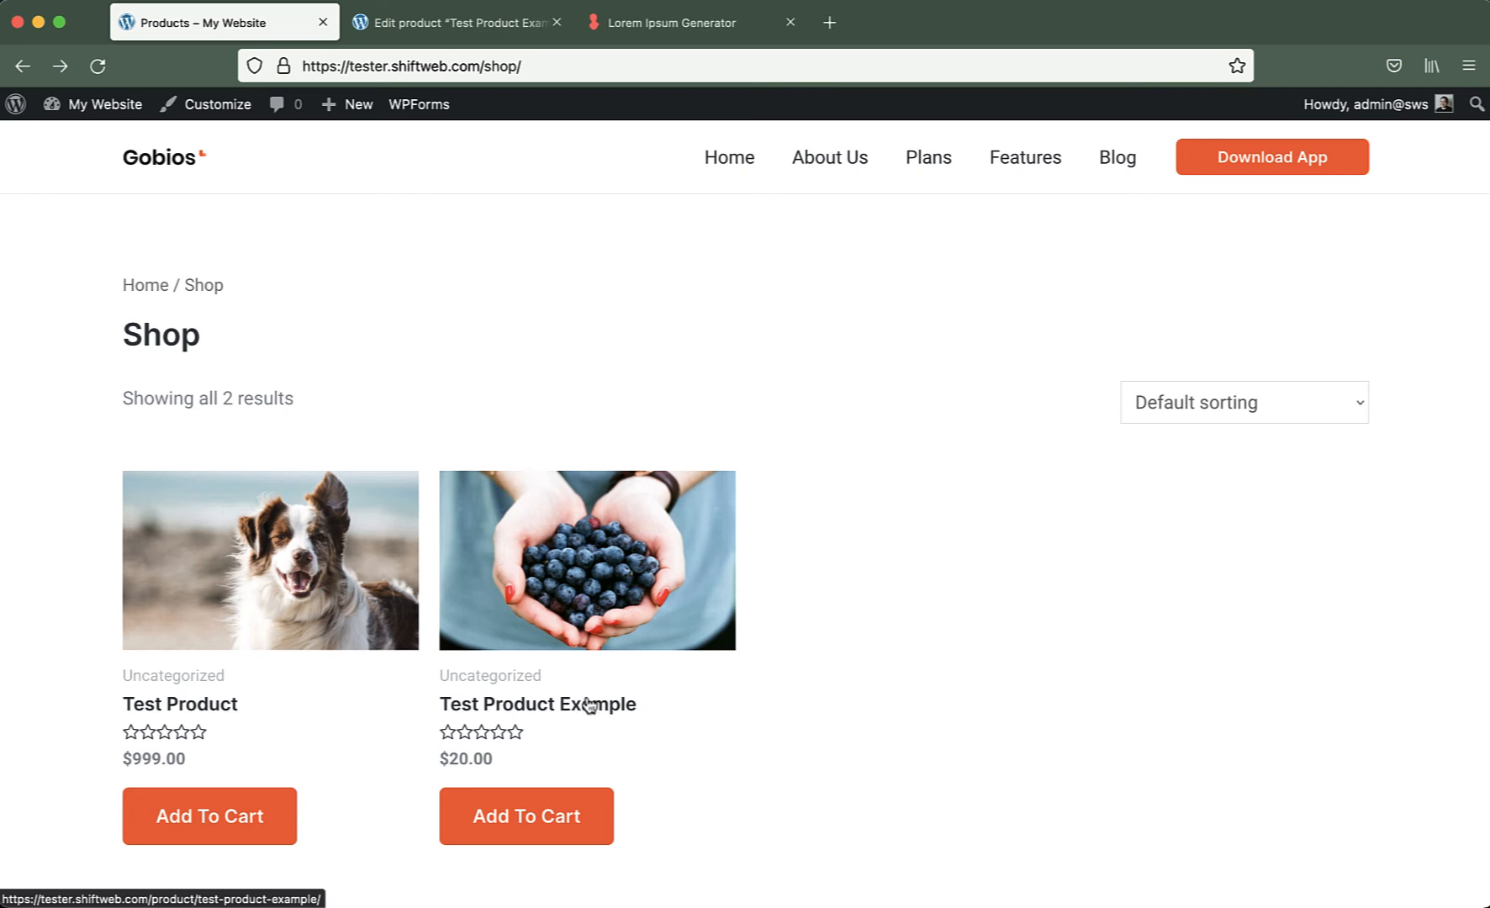
Open Test Product Example from the shop and check its image, title, price and short description.
left_click(636, 586)
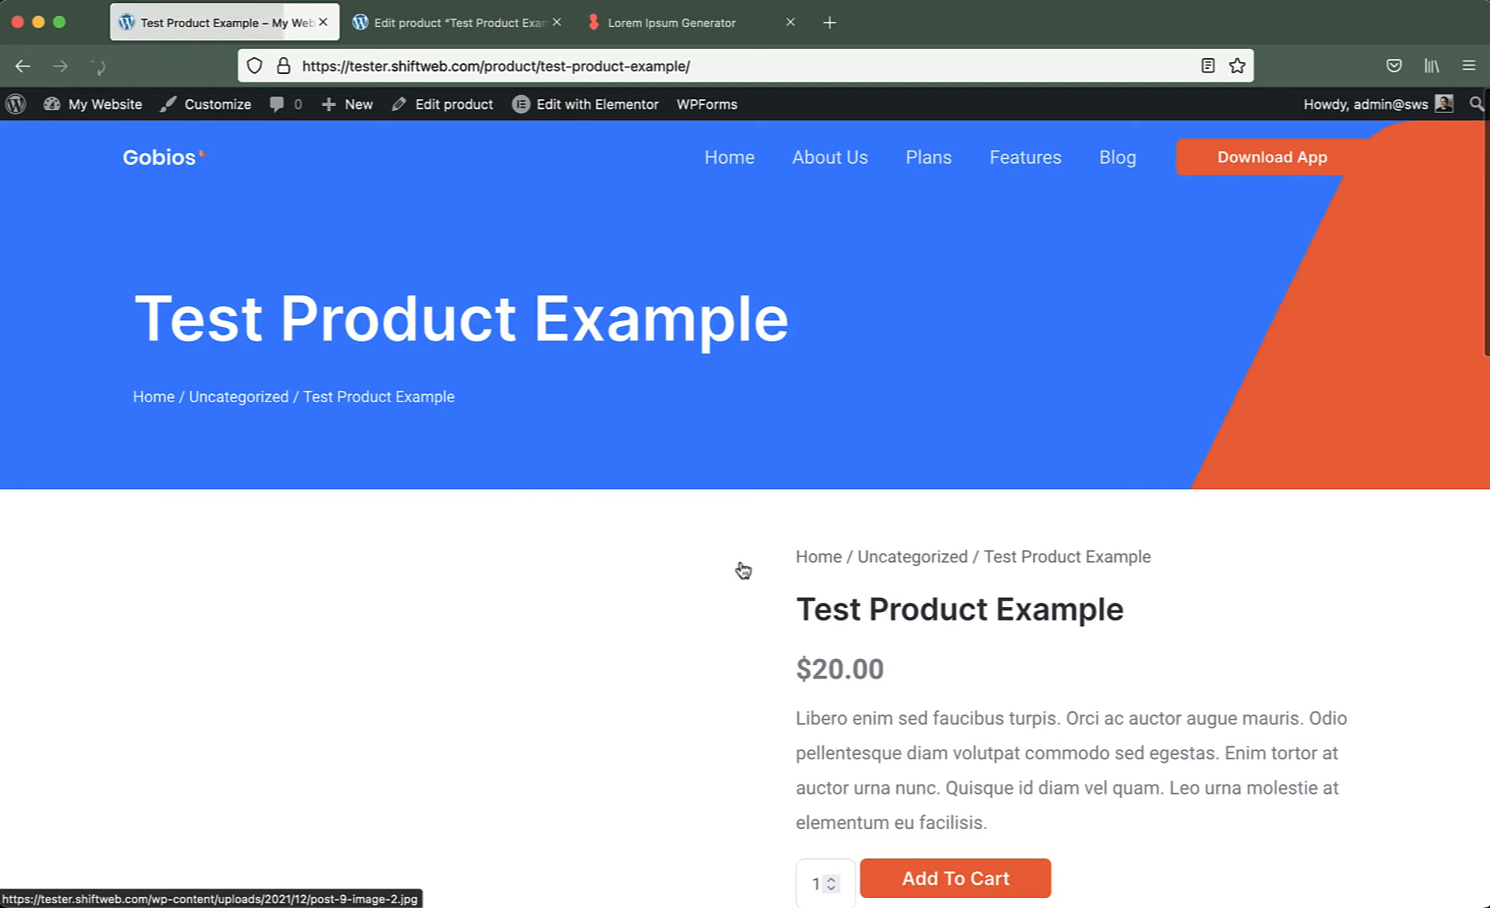
scroll(975, 533, "down", 5)
left_click_drag(838, 509, 911, 618)
left_click(972, 605)
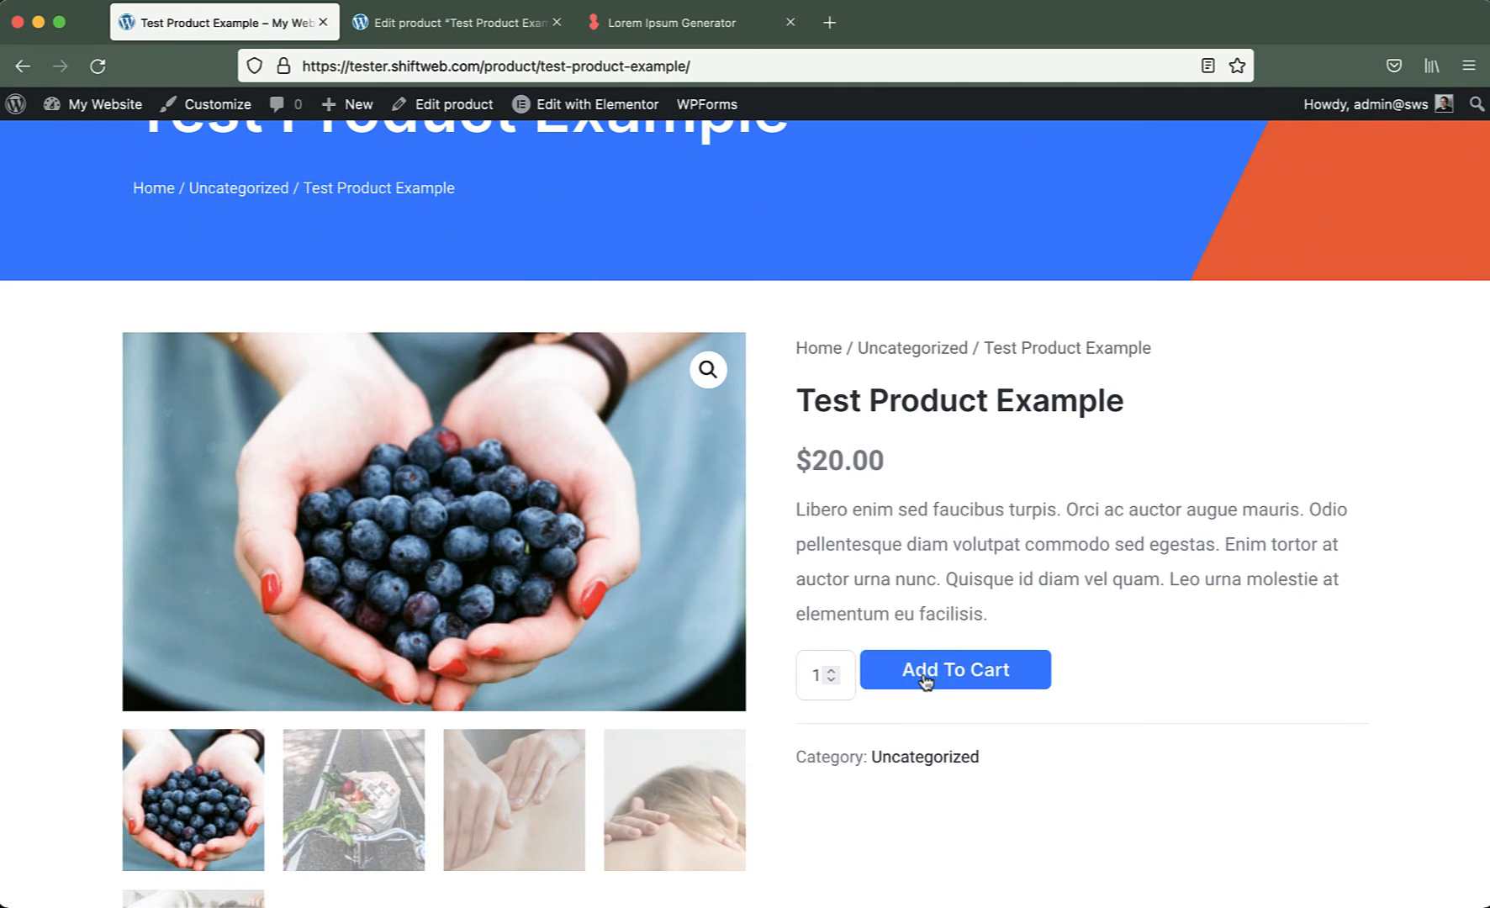
left_click_drag(827, 460, 839, 462)
left_click(940, 534)
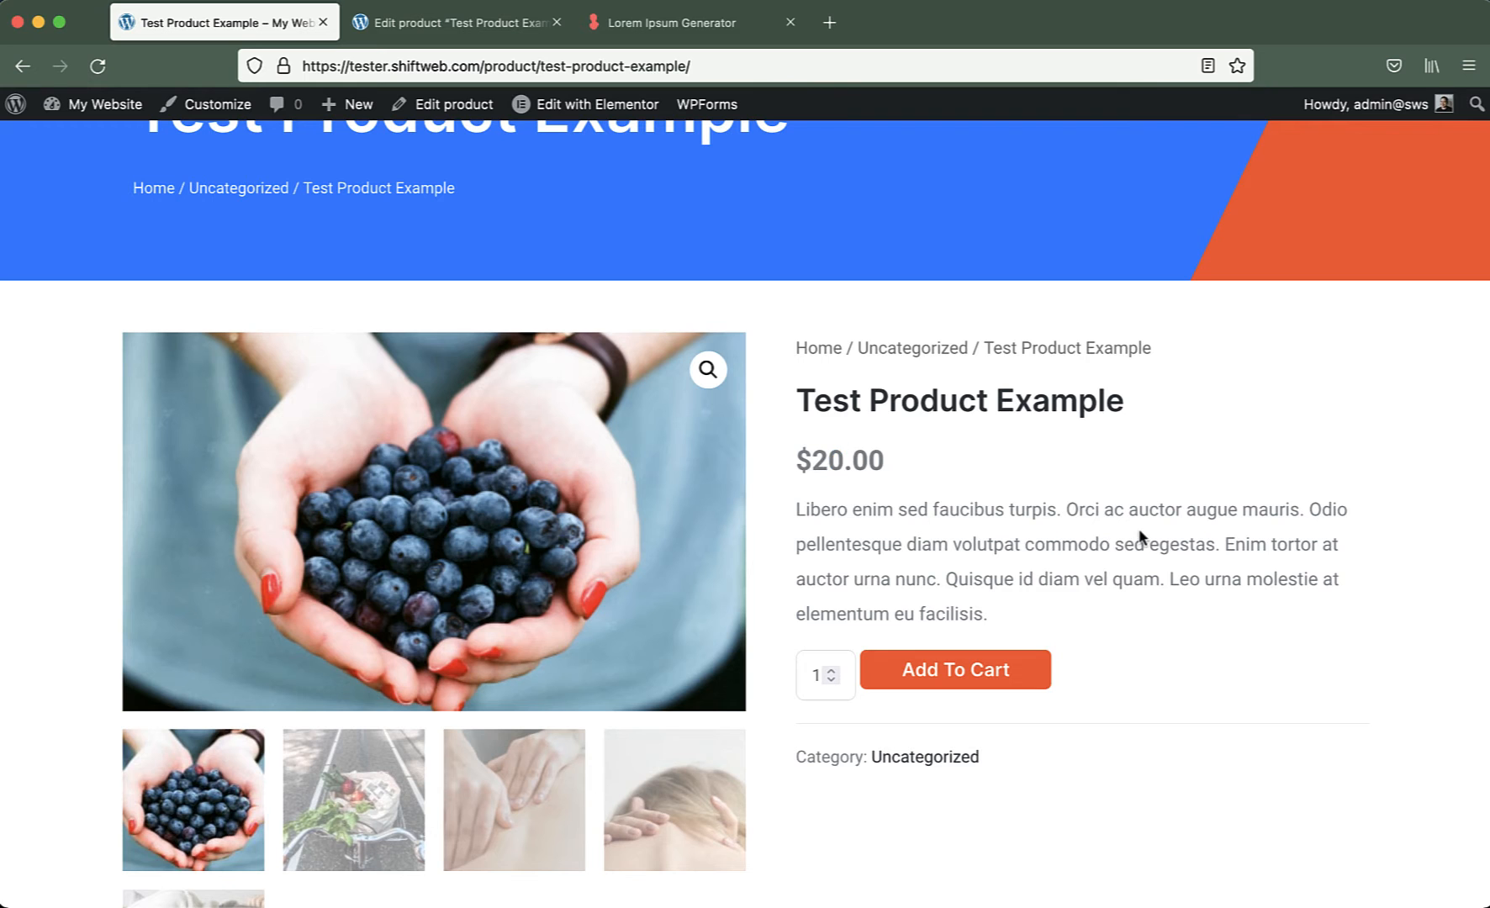
Examine the product page's gallery thumbnails, full description, related products and reviews section, then return to the description.
scroll(1141, 537, "down", 6)
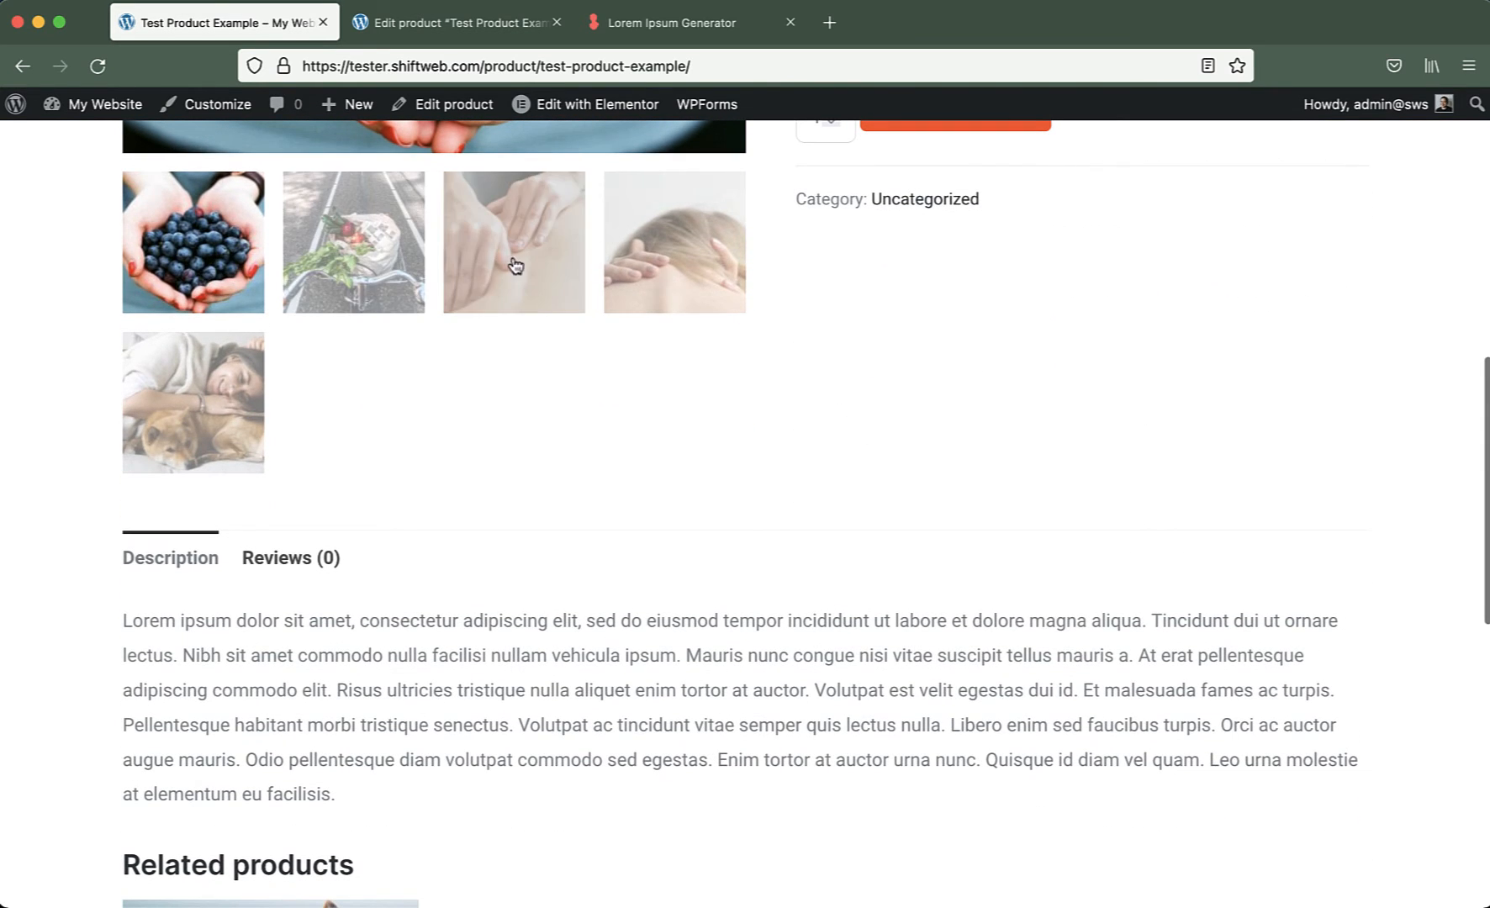
scroll(649, 545, "down", 3)
left_click_drag(461, 401, 629, 549)
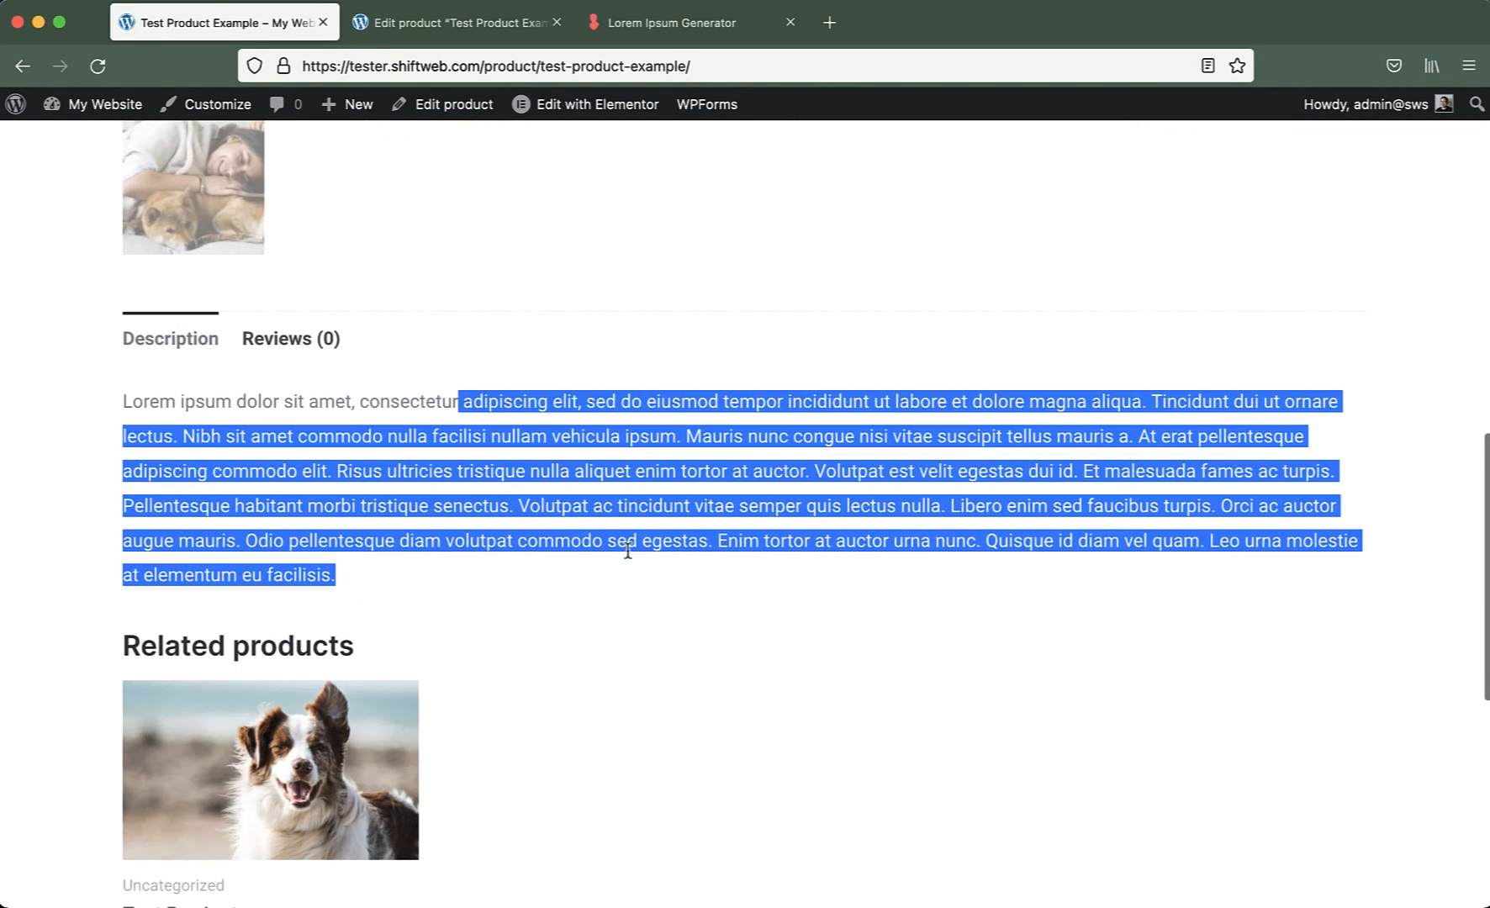
left_click(698, 550)
scroll(864, 549, "down", 5)
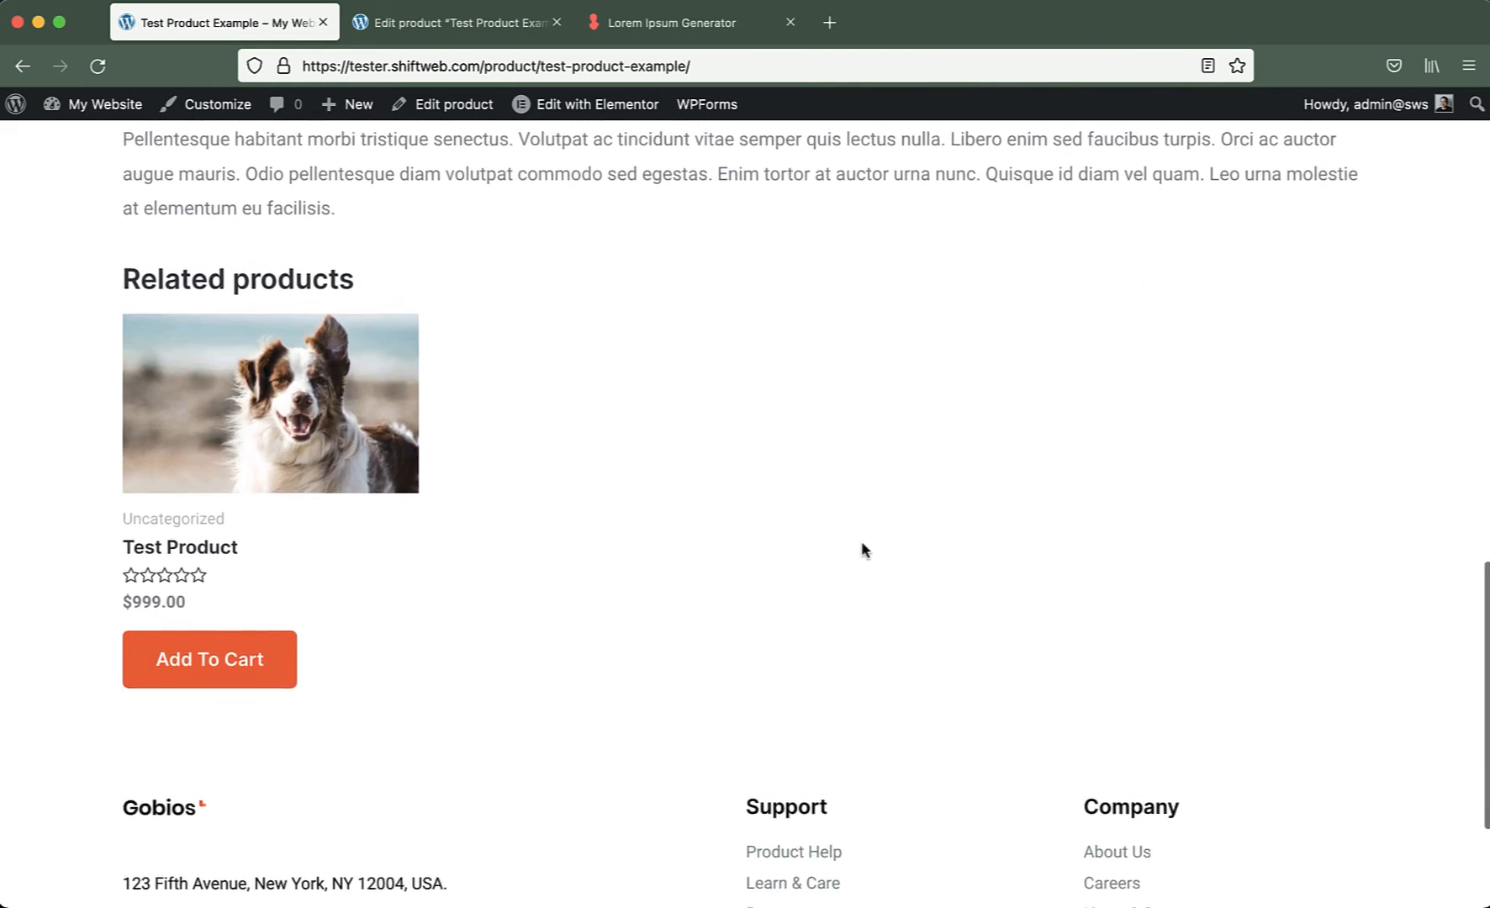
scroll(865, 548, "up", 4)
left_click(342, 321)
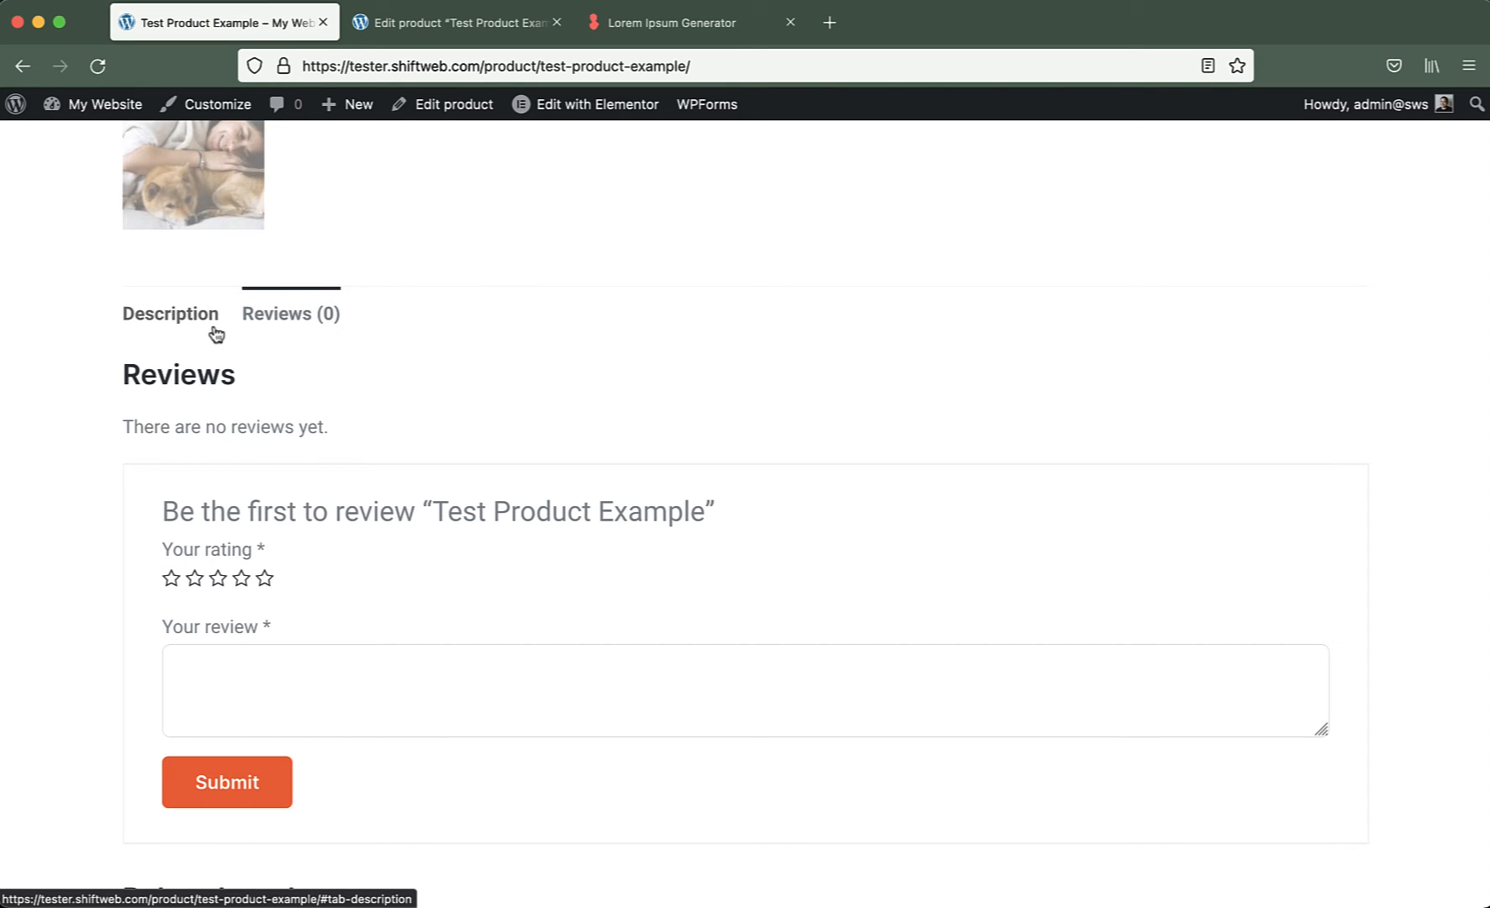
left_click(190, 327)
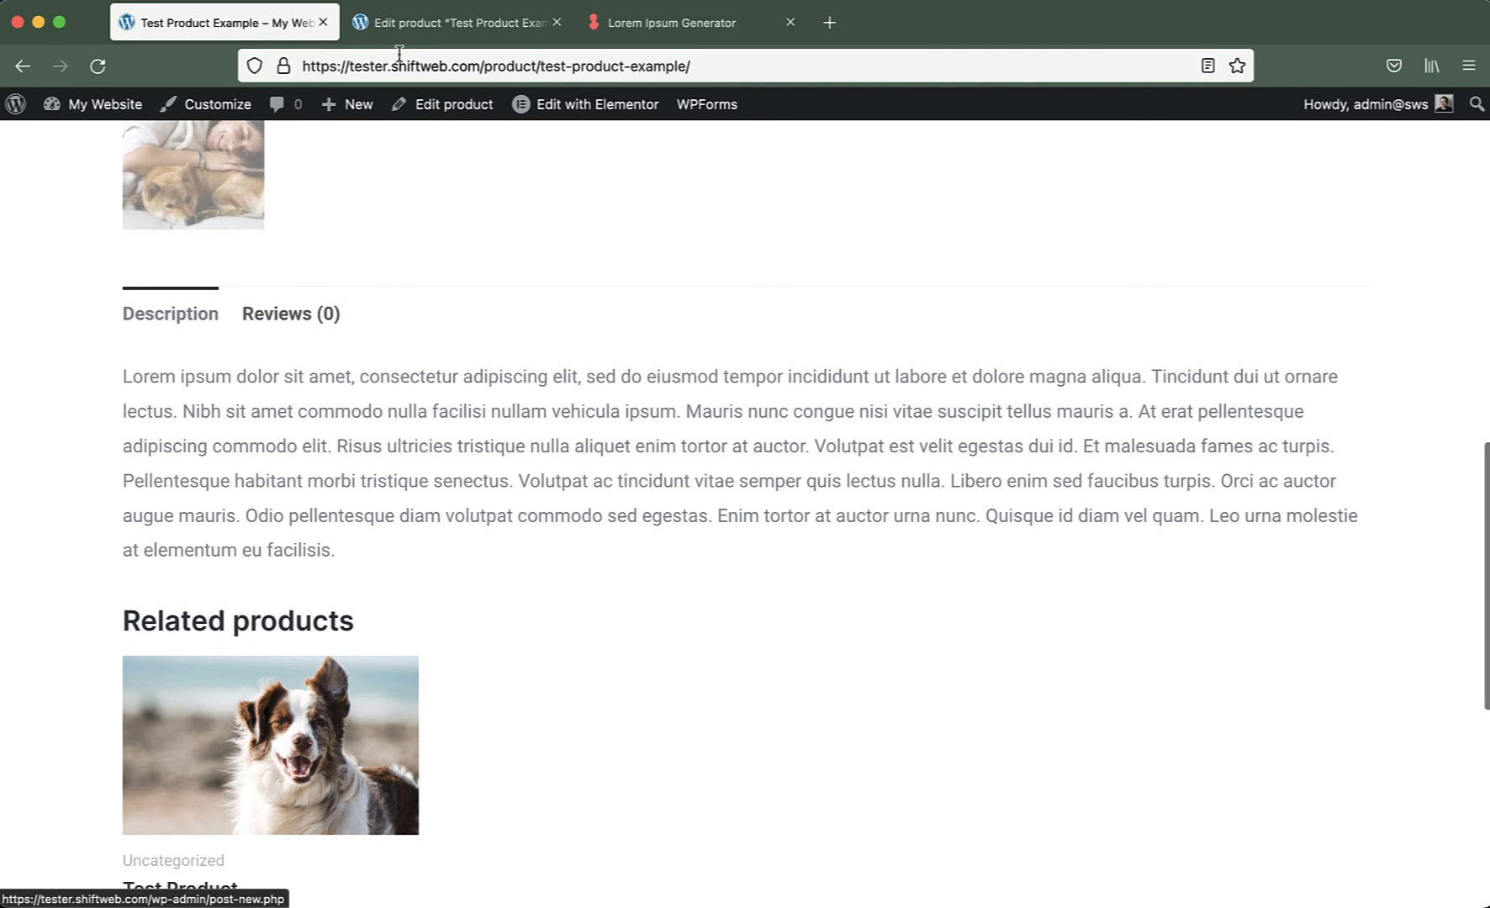
Disable reviews in the advanced product data of Test Product Example and update the product.
left_click(408, 23)
scroll(539, 442, "down", 10)
scroll(539, 441, "up", 1)
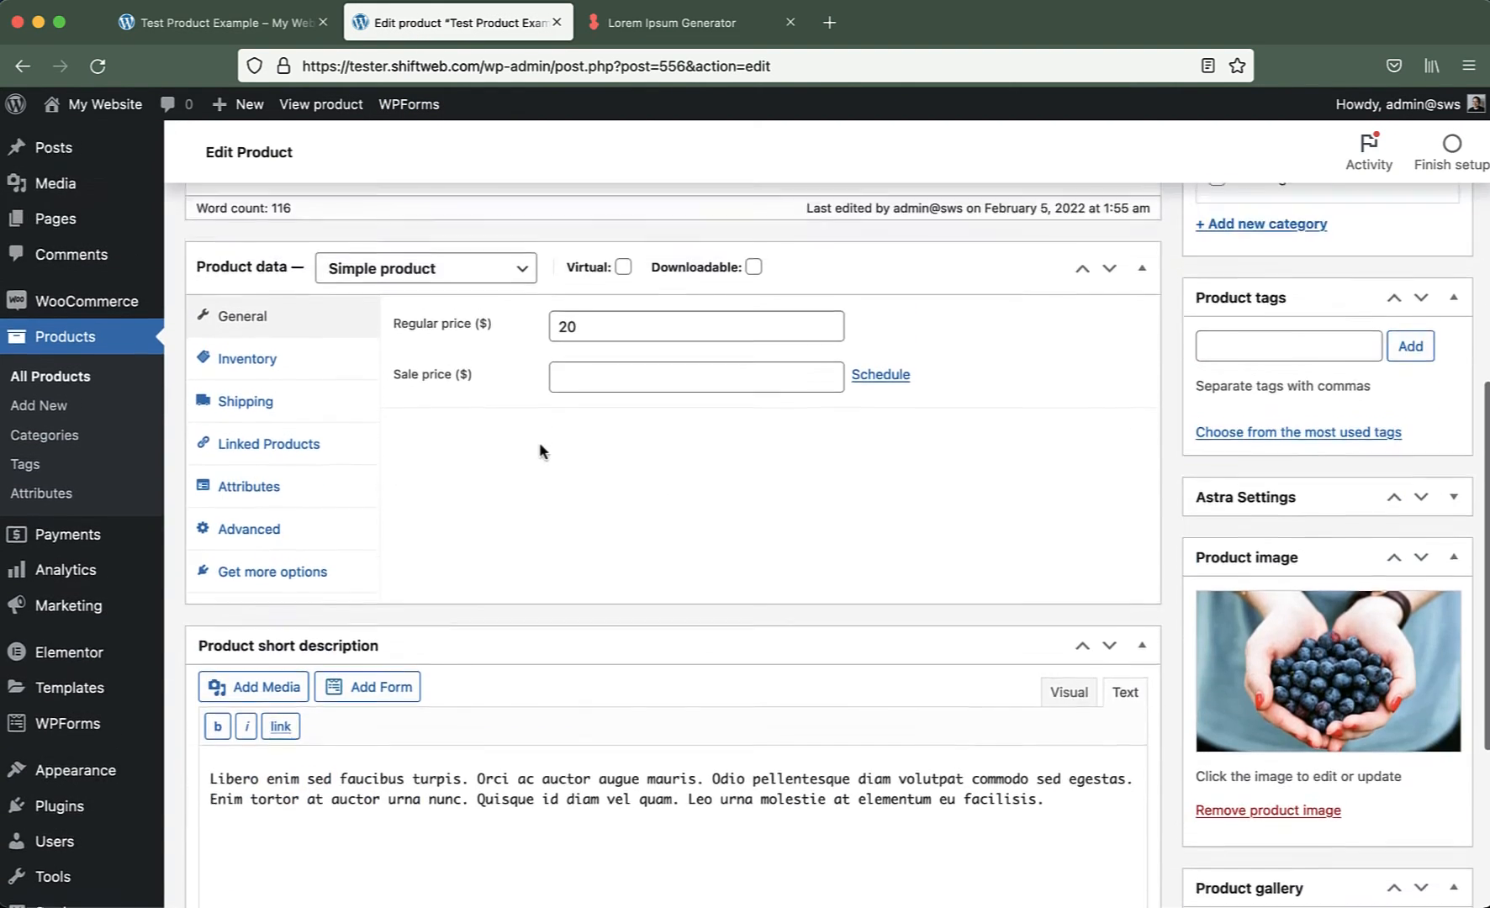
left_click(252, 530)
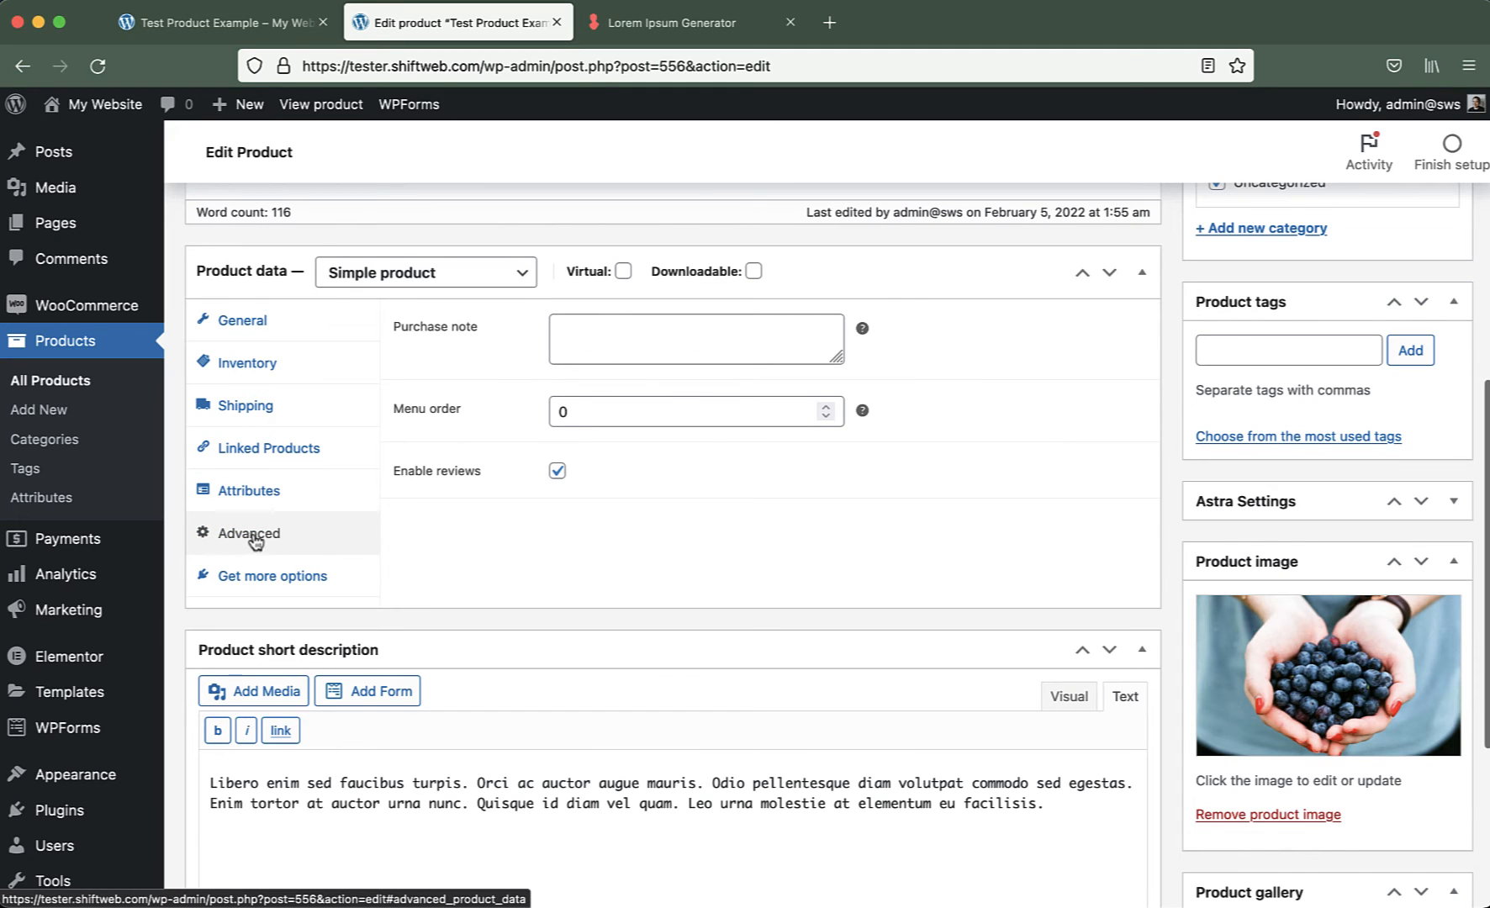
left_click(556, 472)
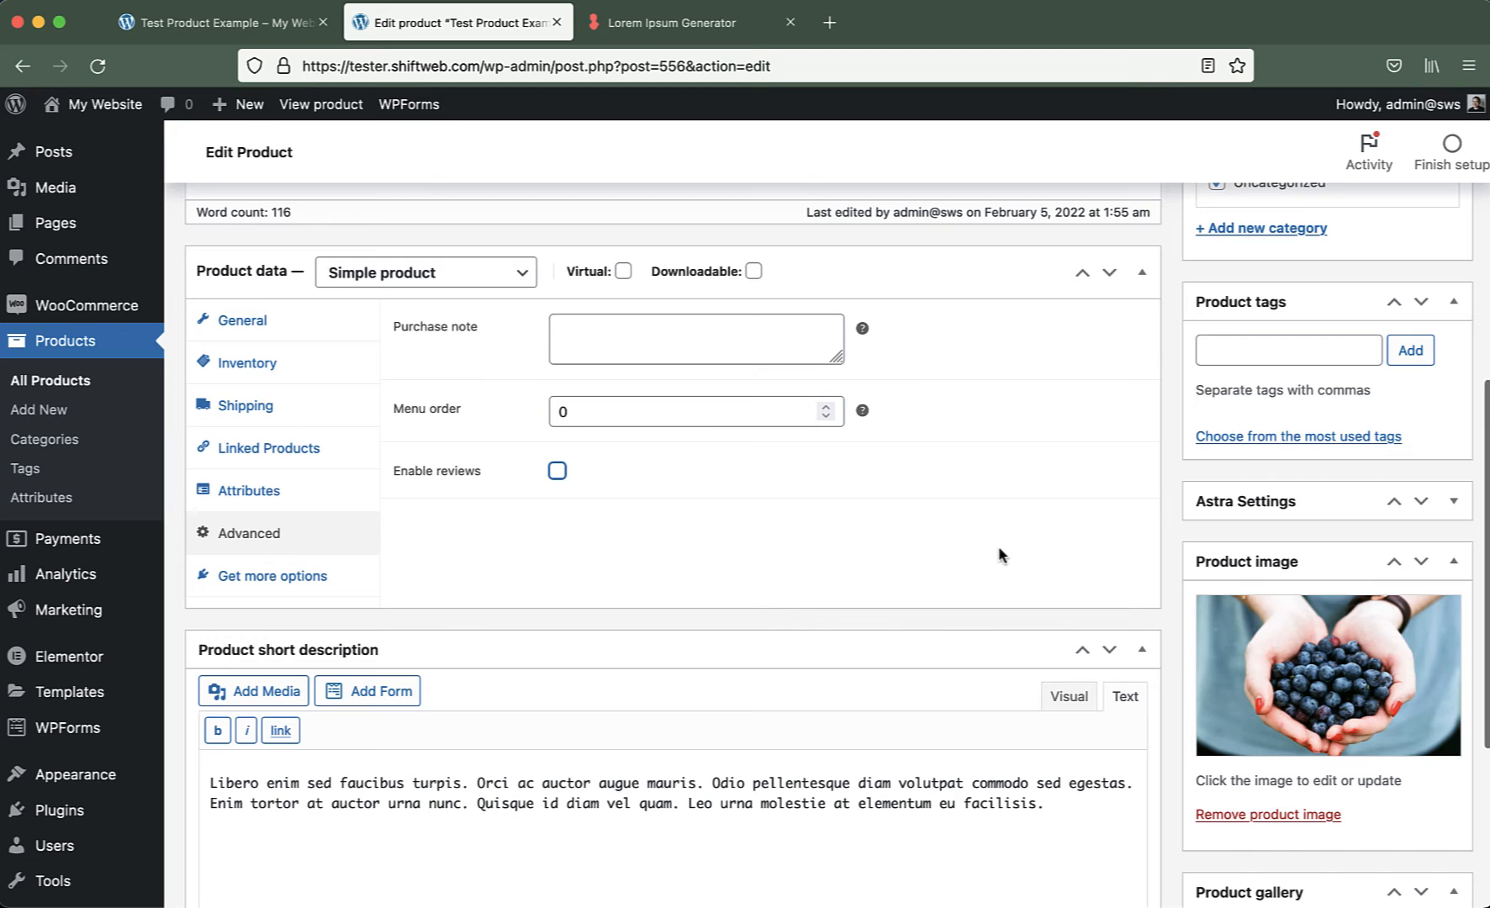
scroll(1002, 547, "up", 5)
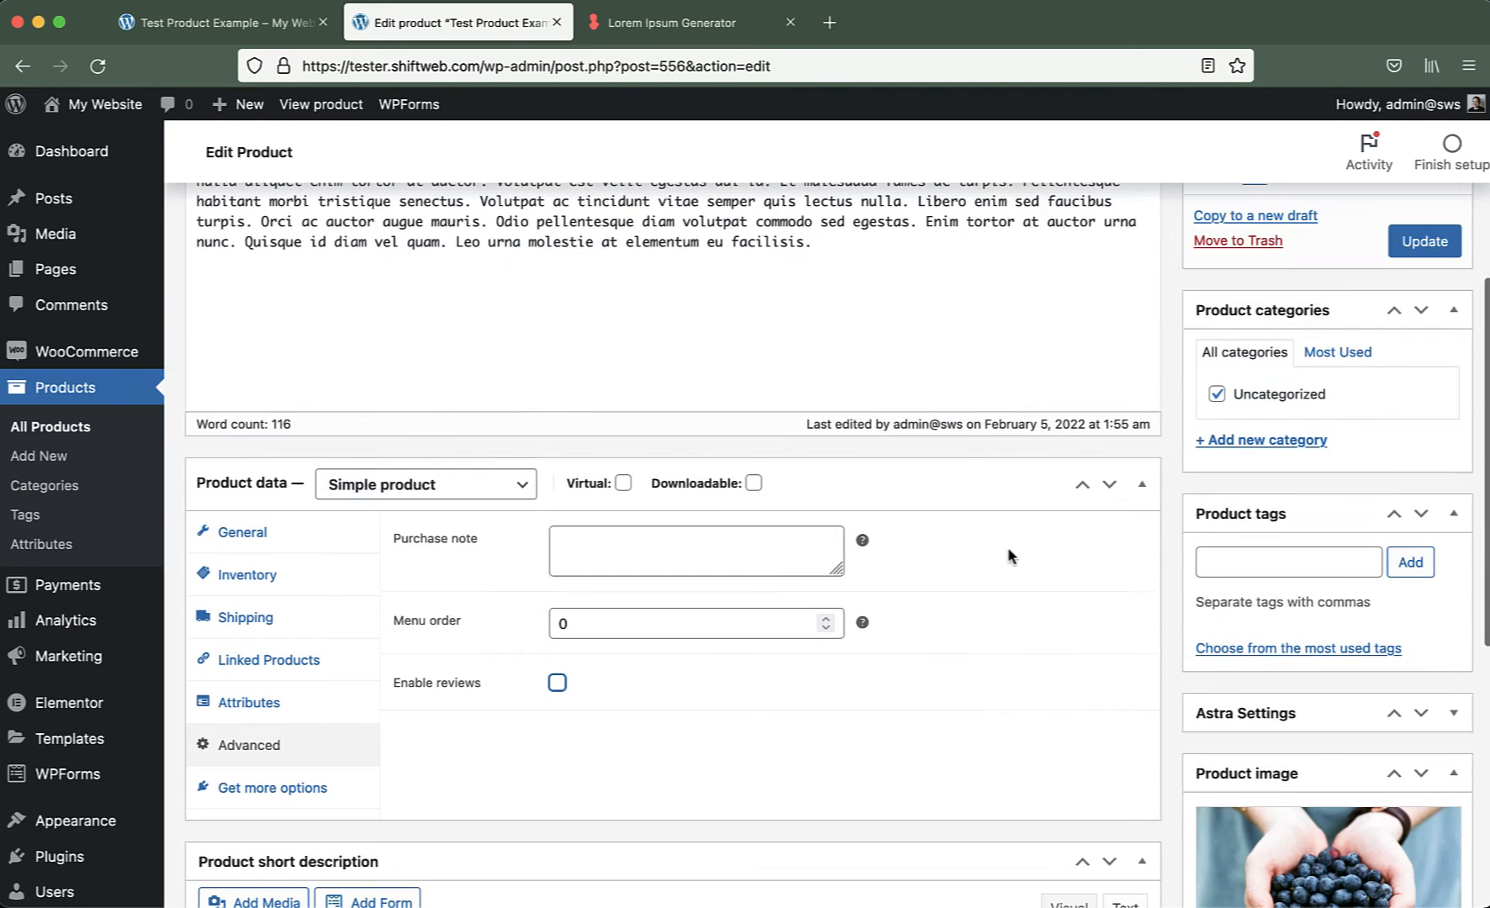
left_click(1415, 244)
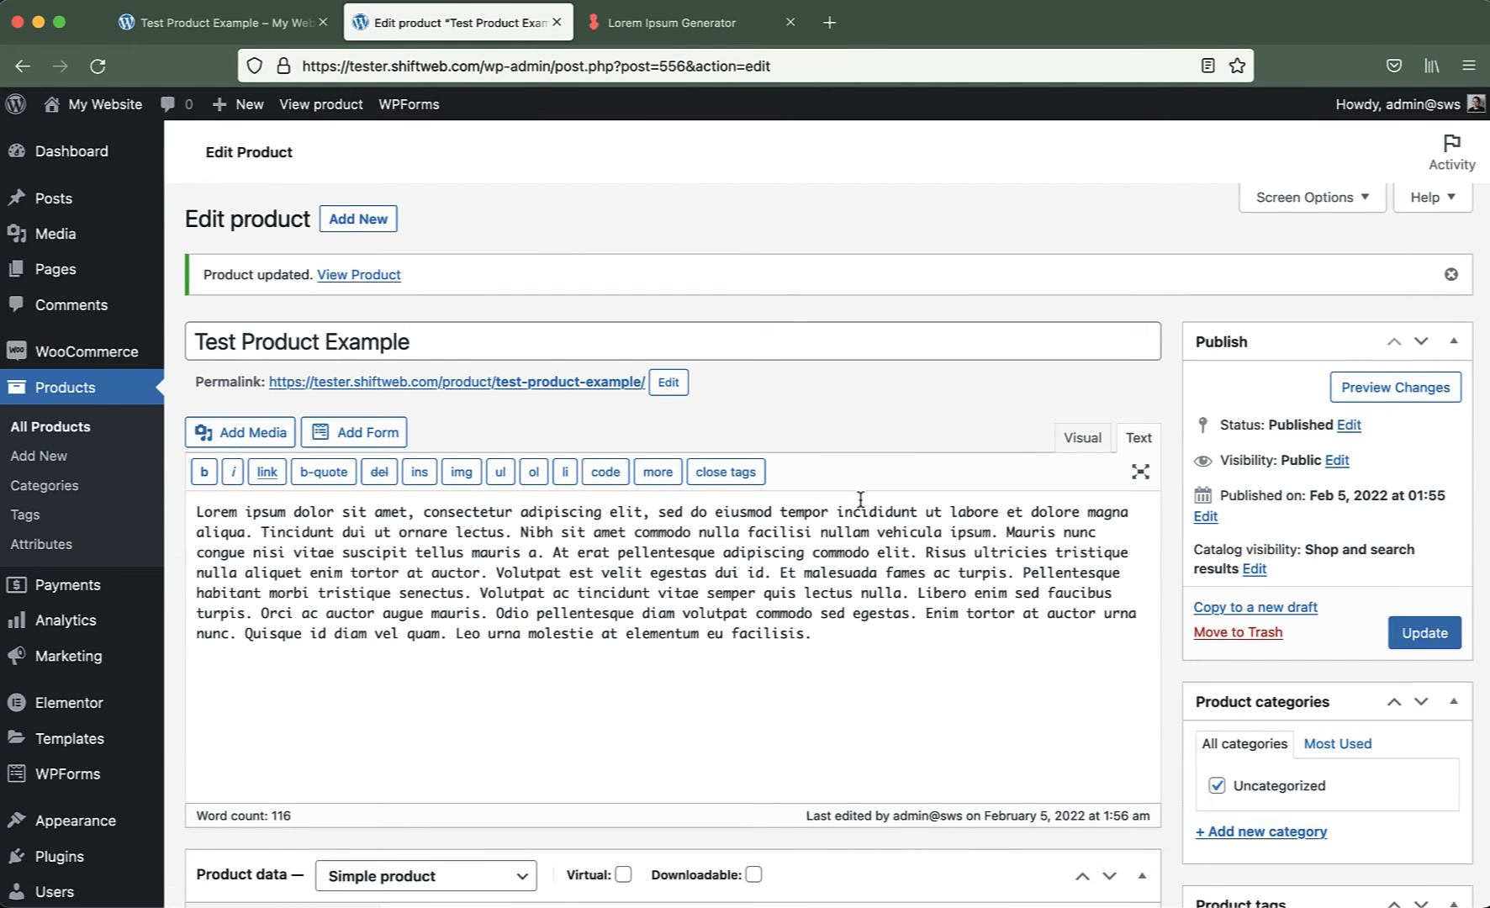
Change the product type of Test Product Example to Variable product and update the product.
scroll(860, 499, "down", 5)
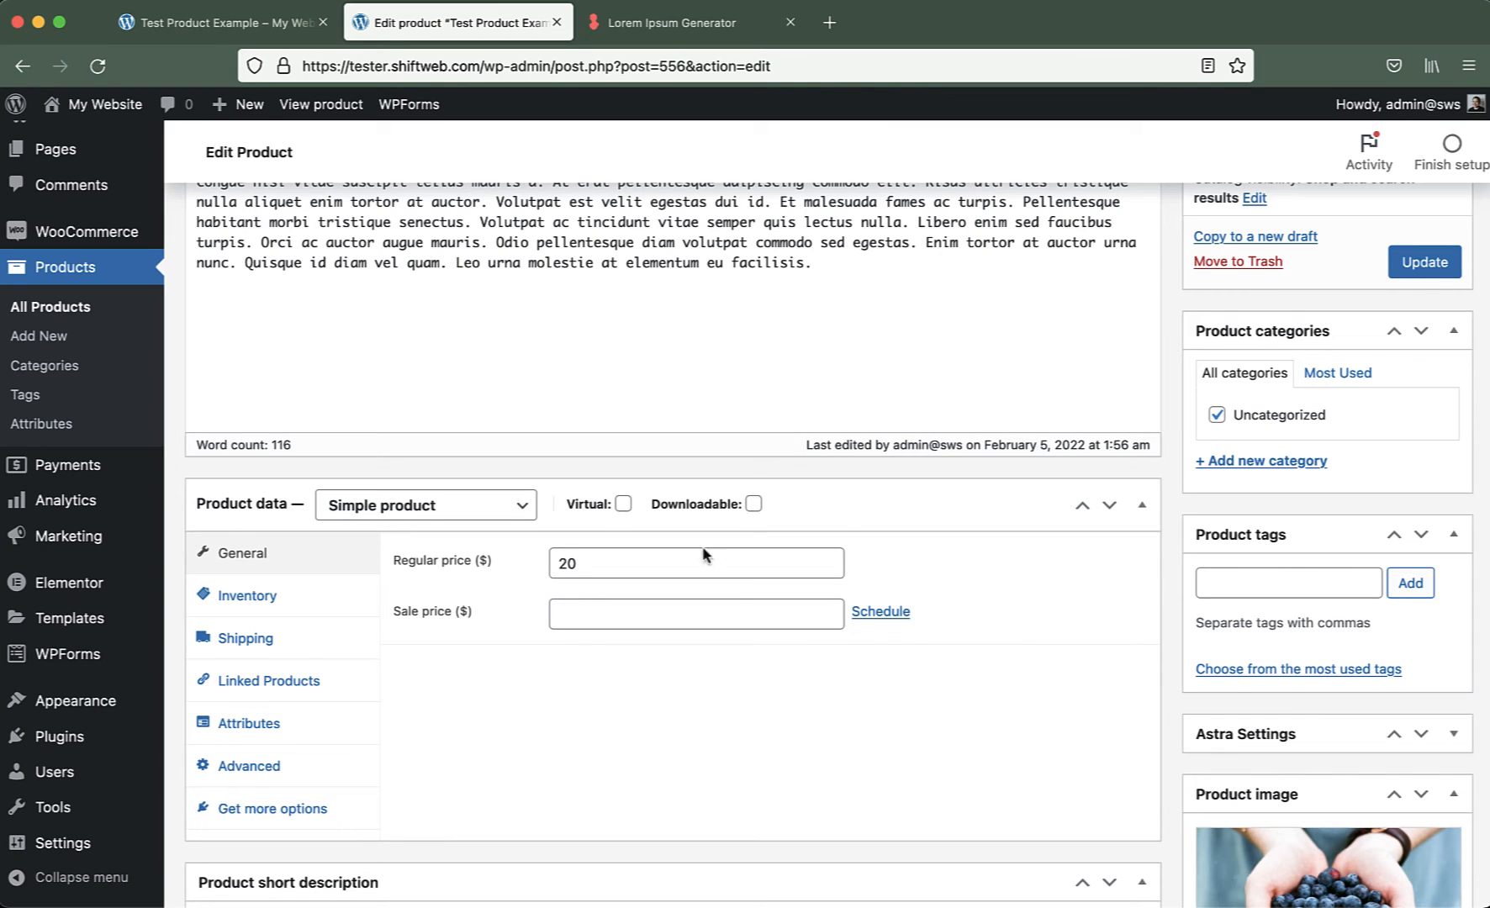
left_click(489, 513)
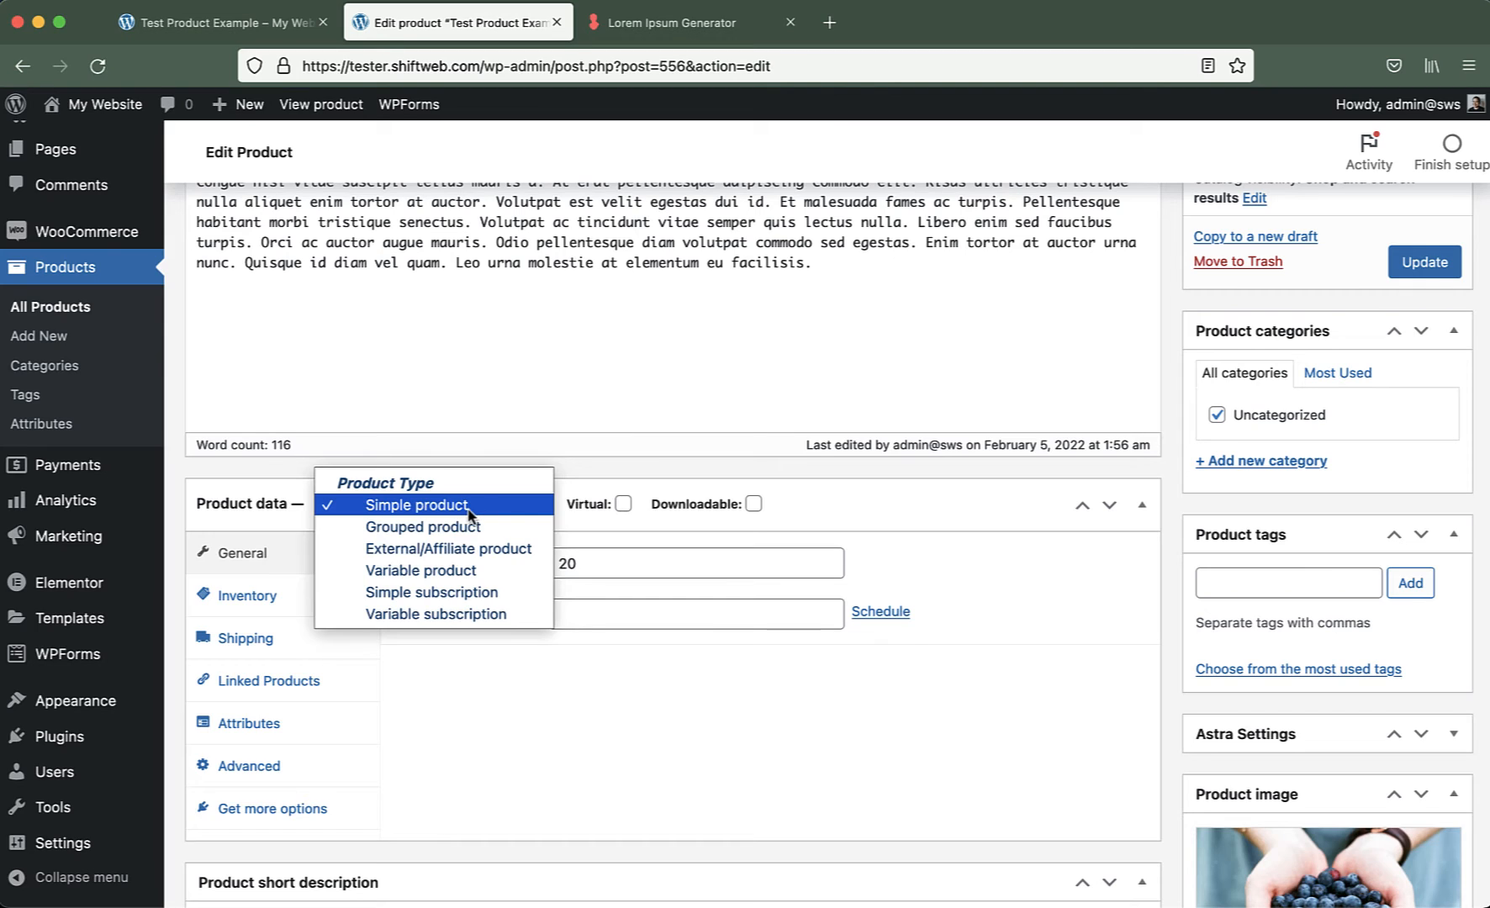
left_click(466, 574)
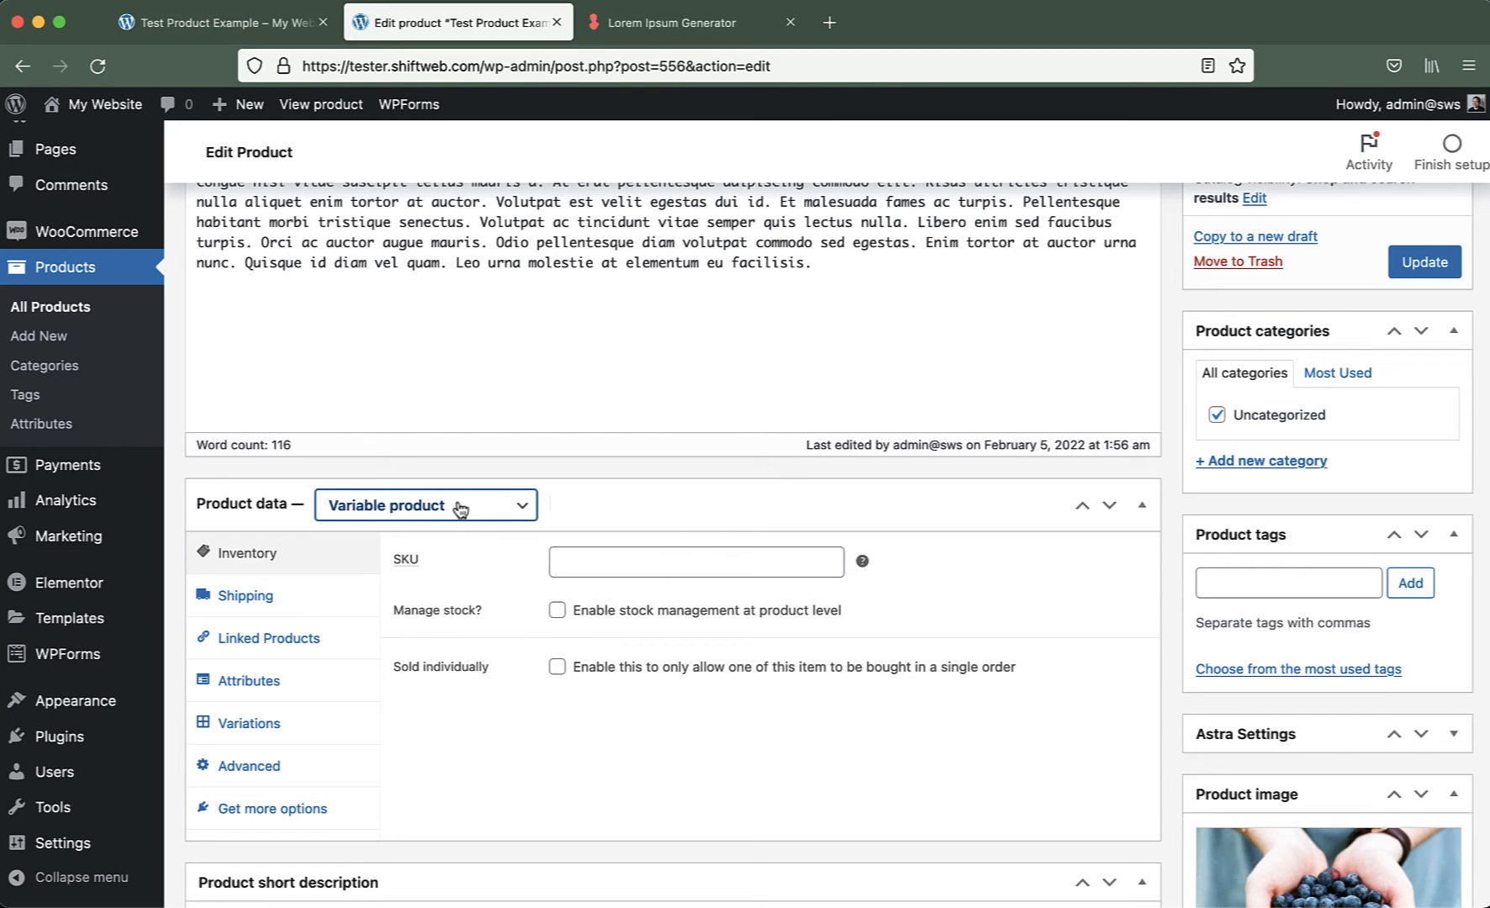
scroll(686, 707, "down", 3)
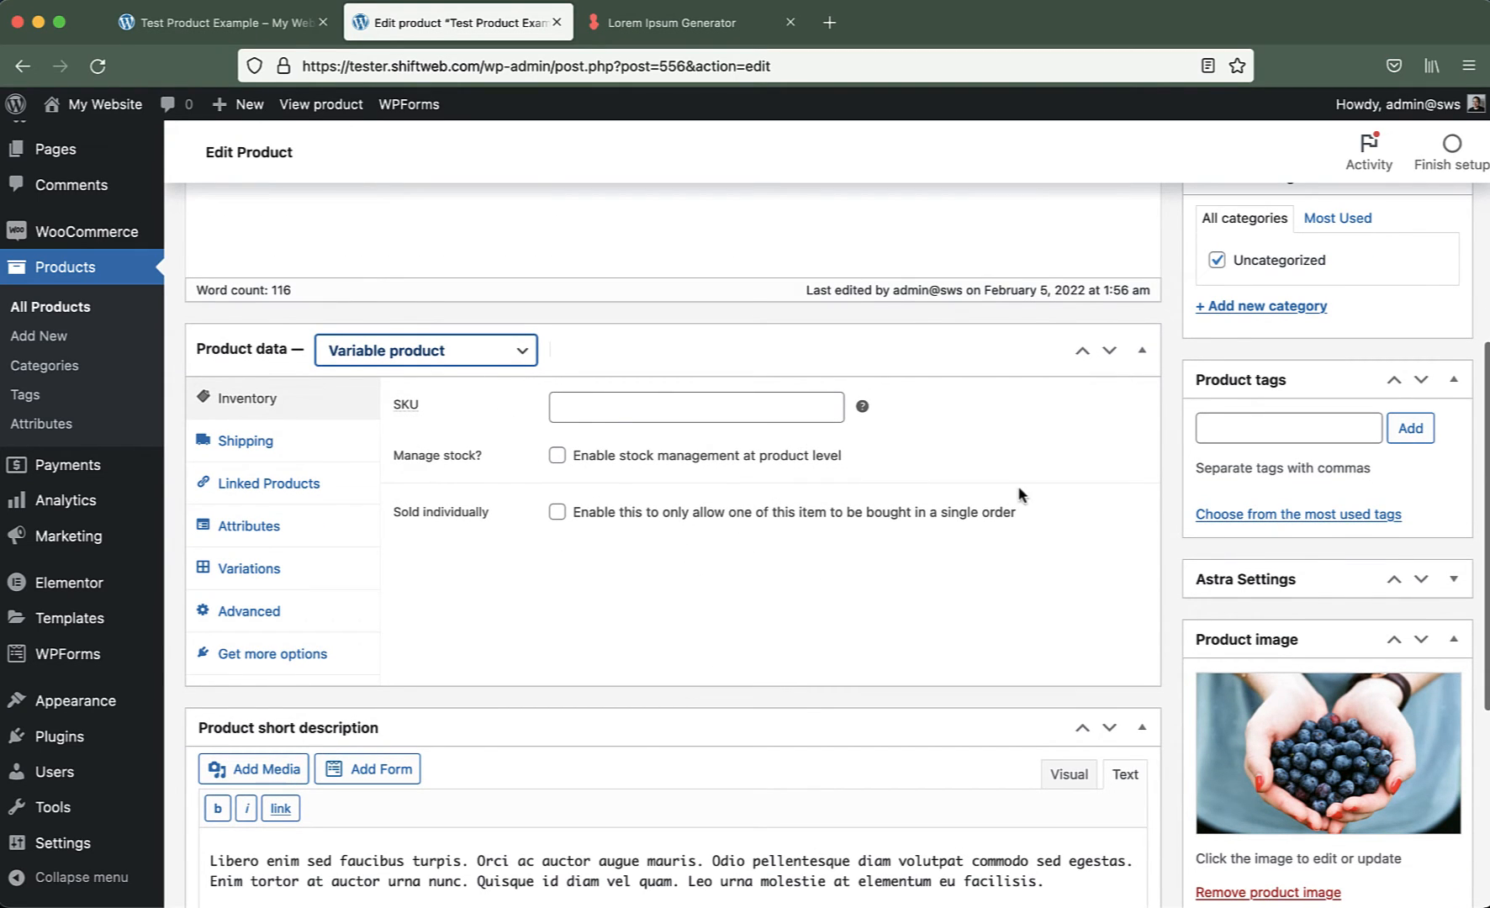
scroll(1022, 498, "up", 5)
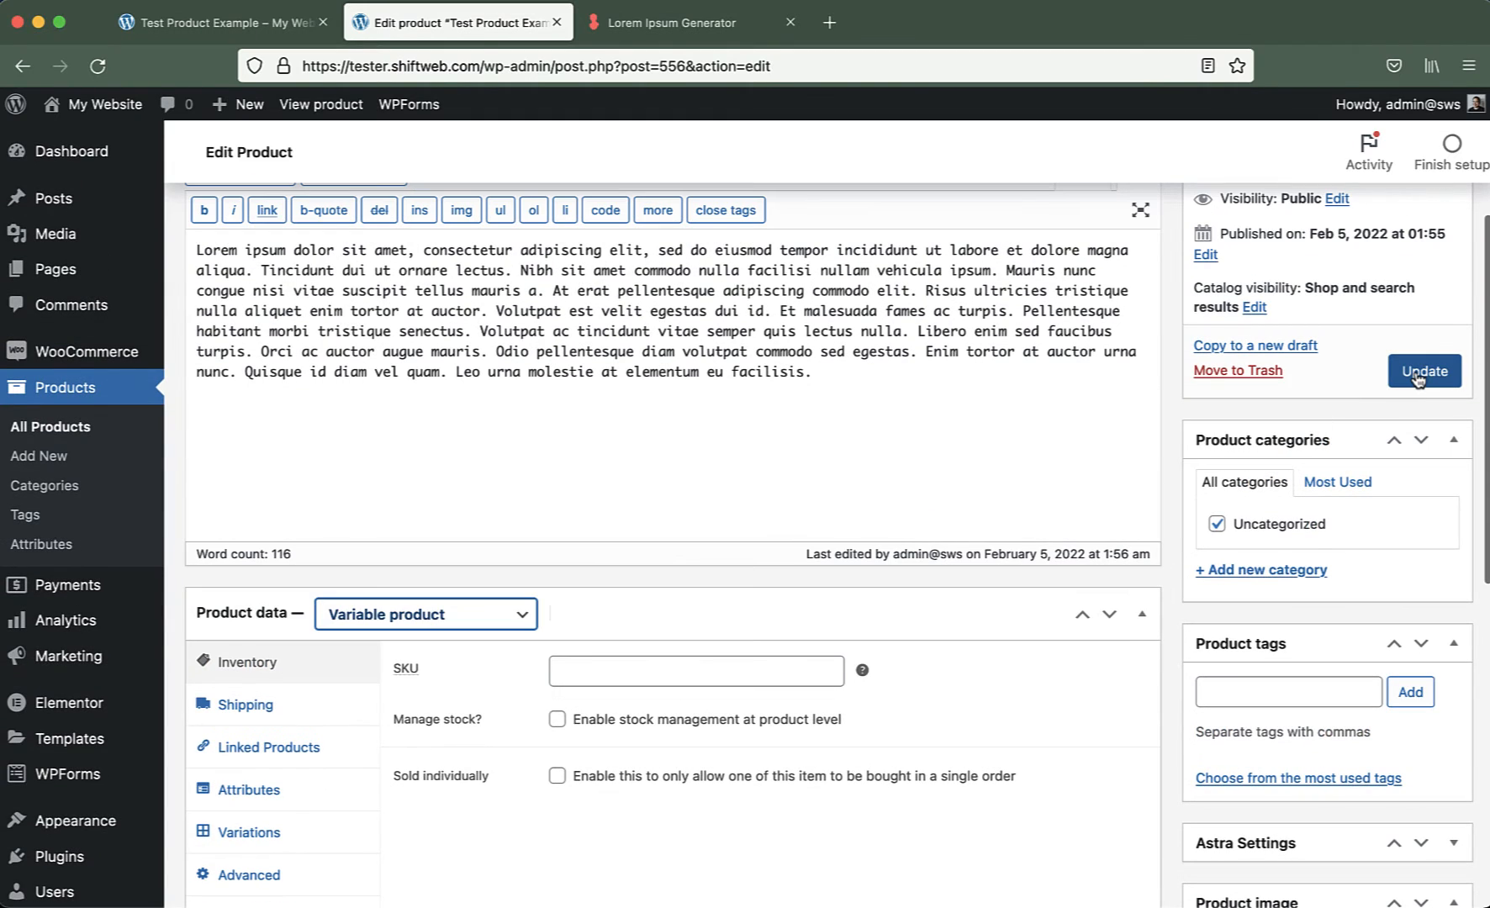
left_click(1418, 377)
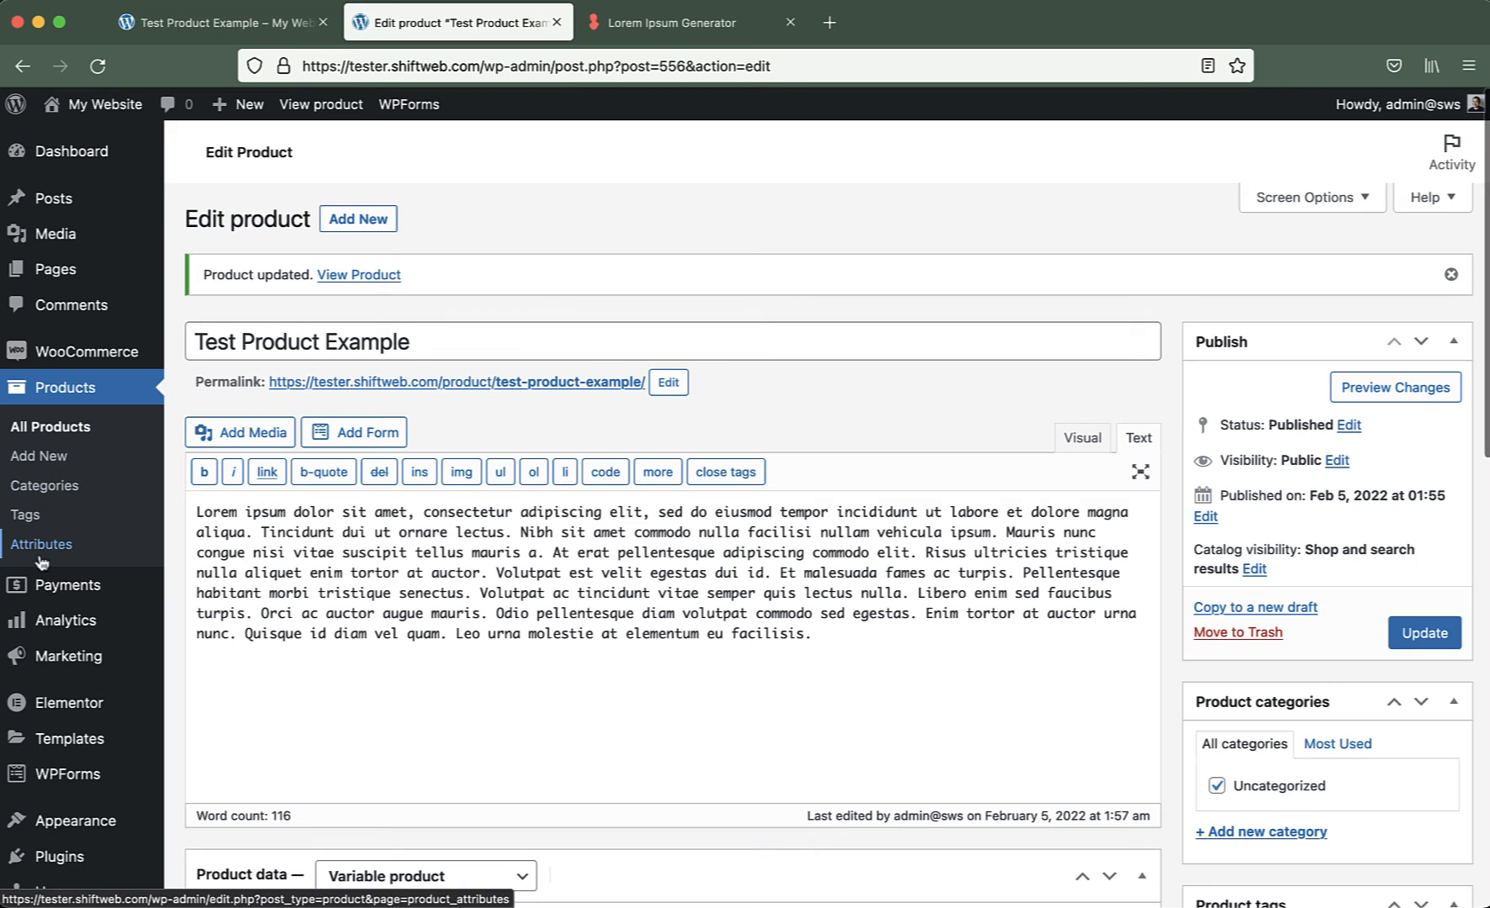
Delete the existing Color attribute from the store's product attributes.
left_click(40, 547)
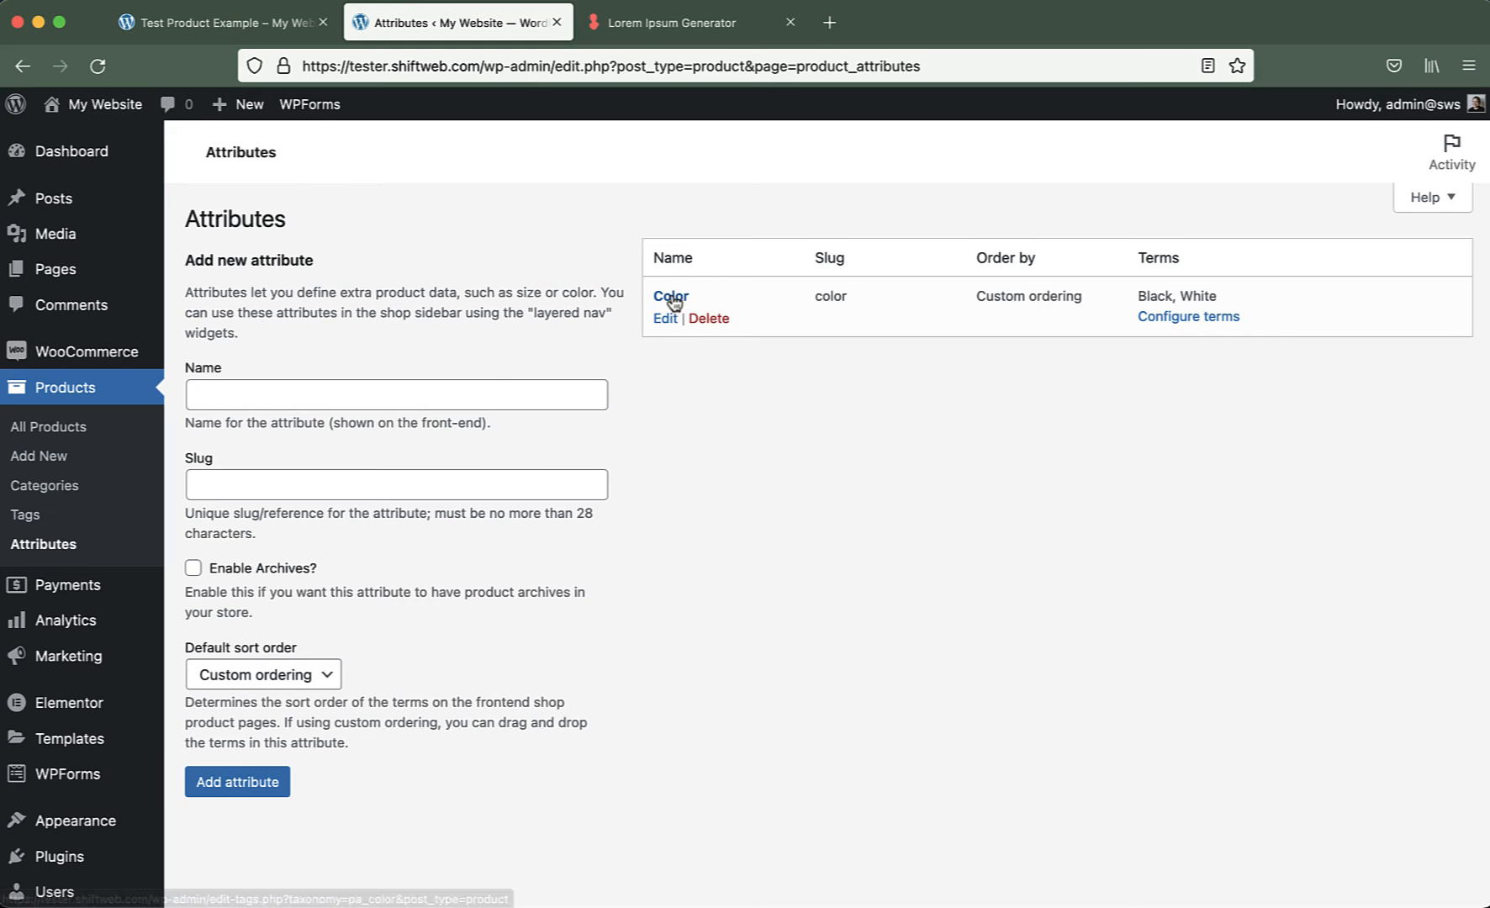
left_click(709, 319)
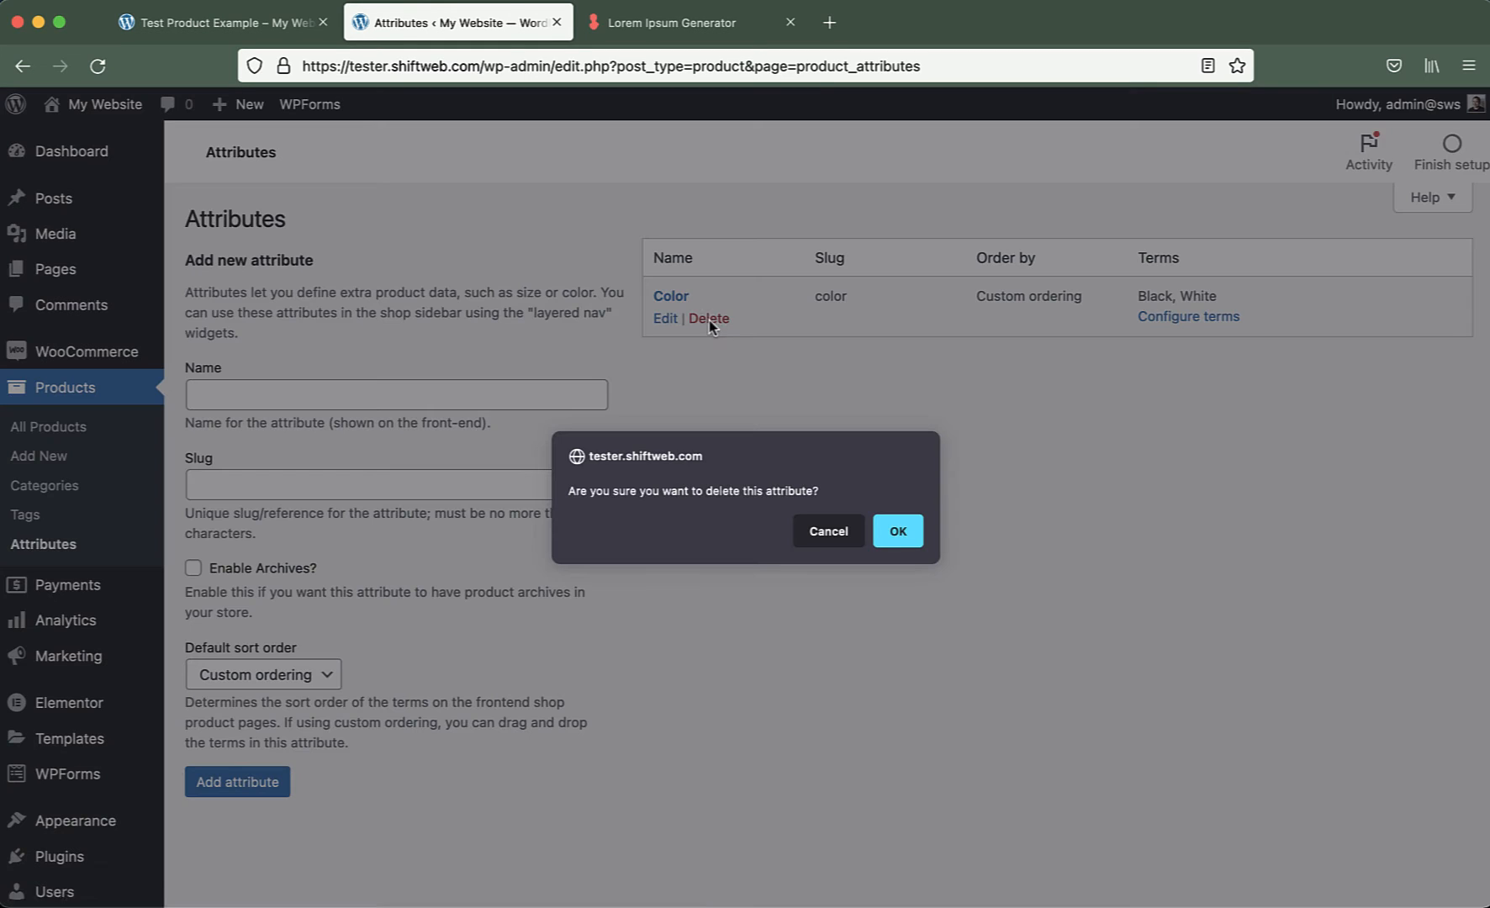
left_click(900, 543)
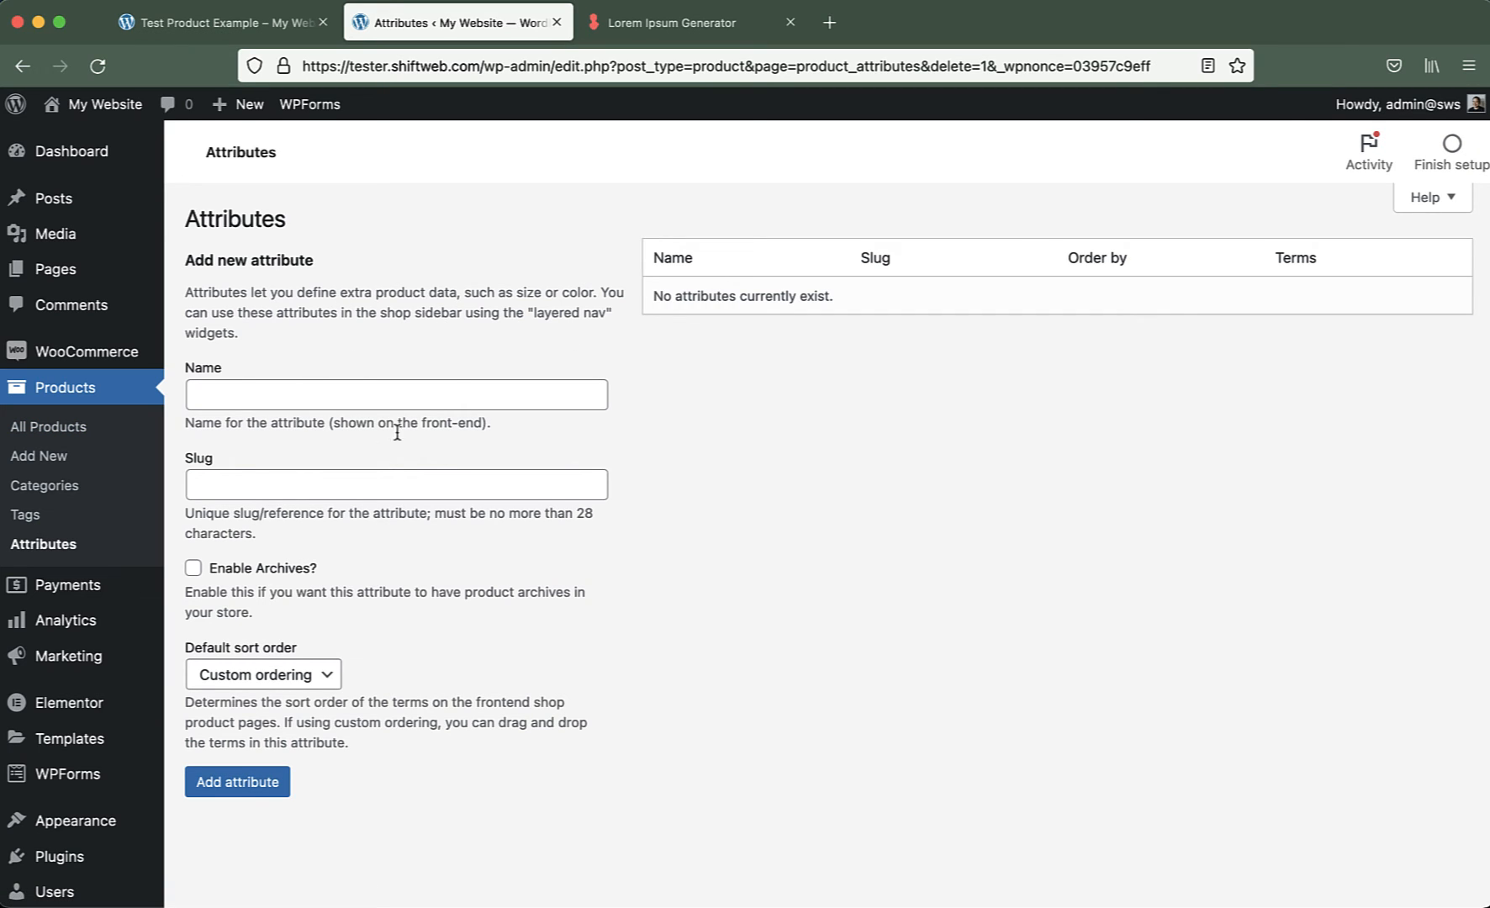
Add a new product attribute named Color with the slug "color".
left_click(278, 379)
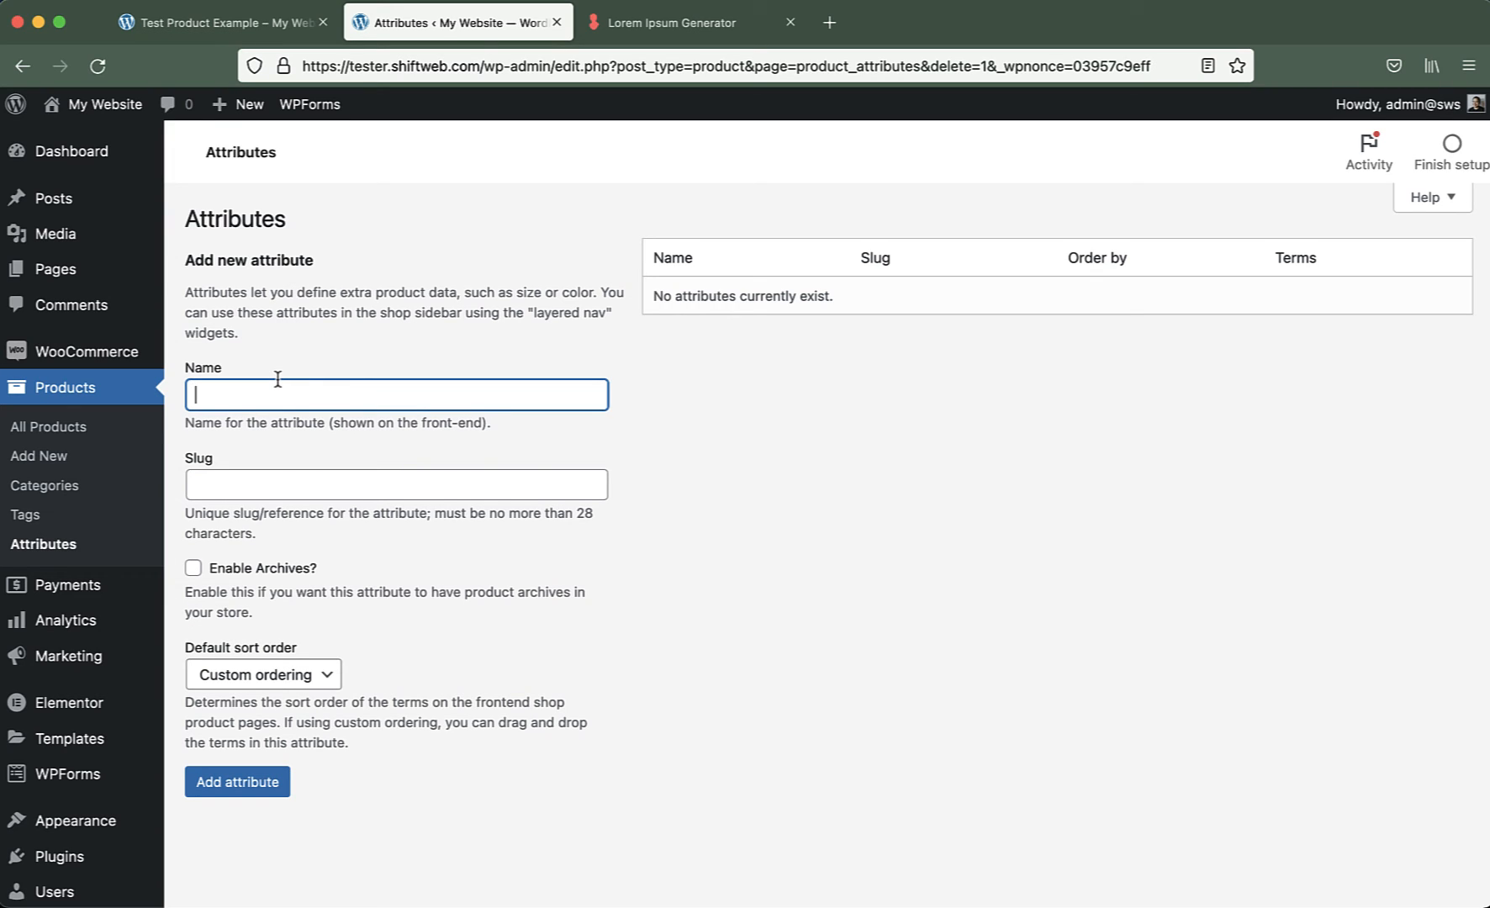
type("Color")
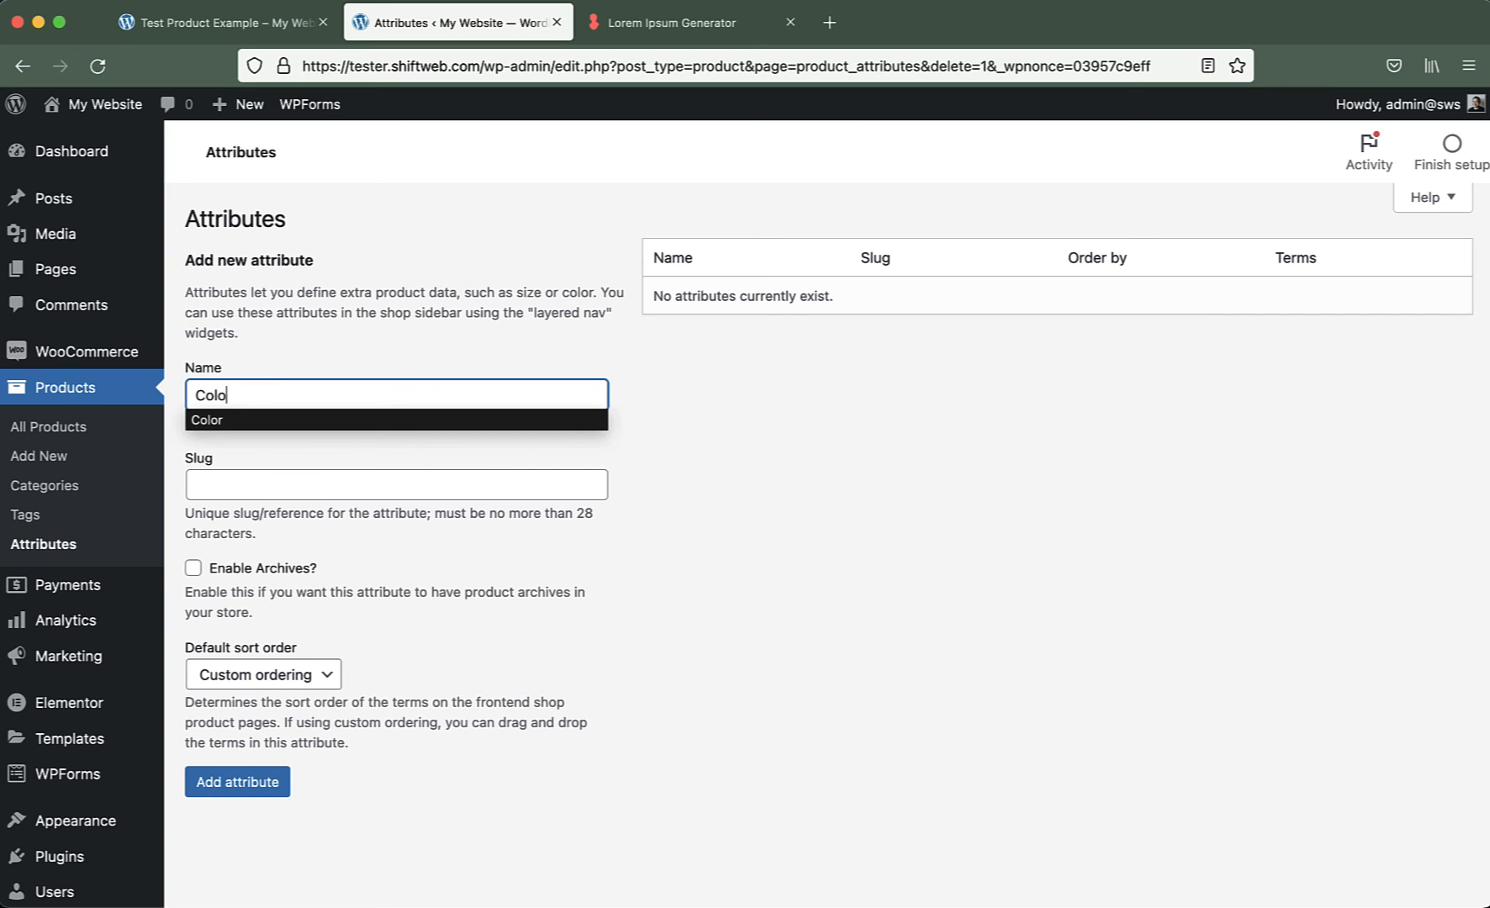
key("Tab")
type("color")
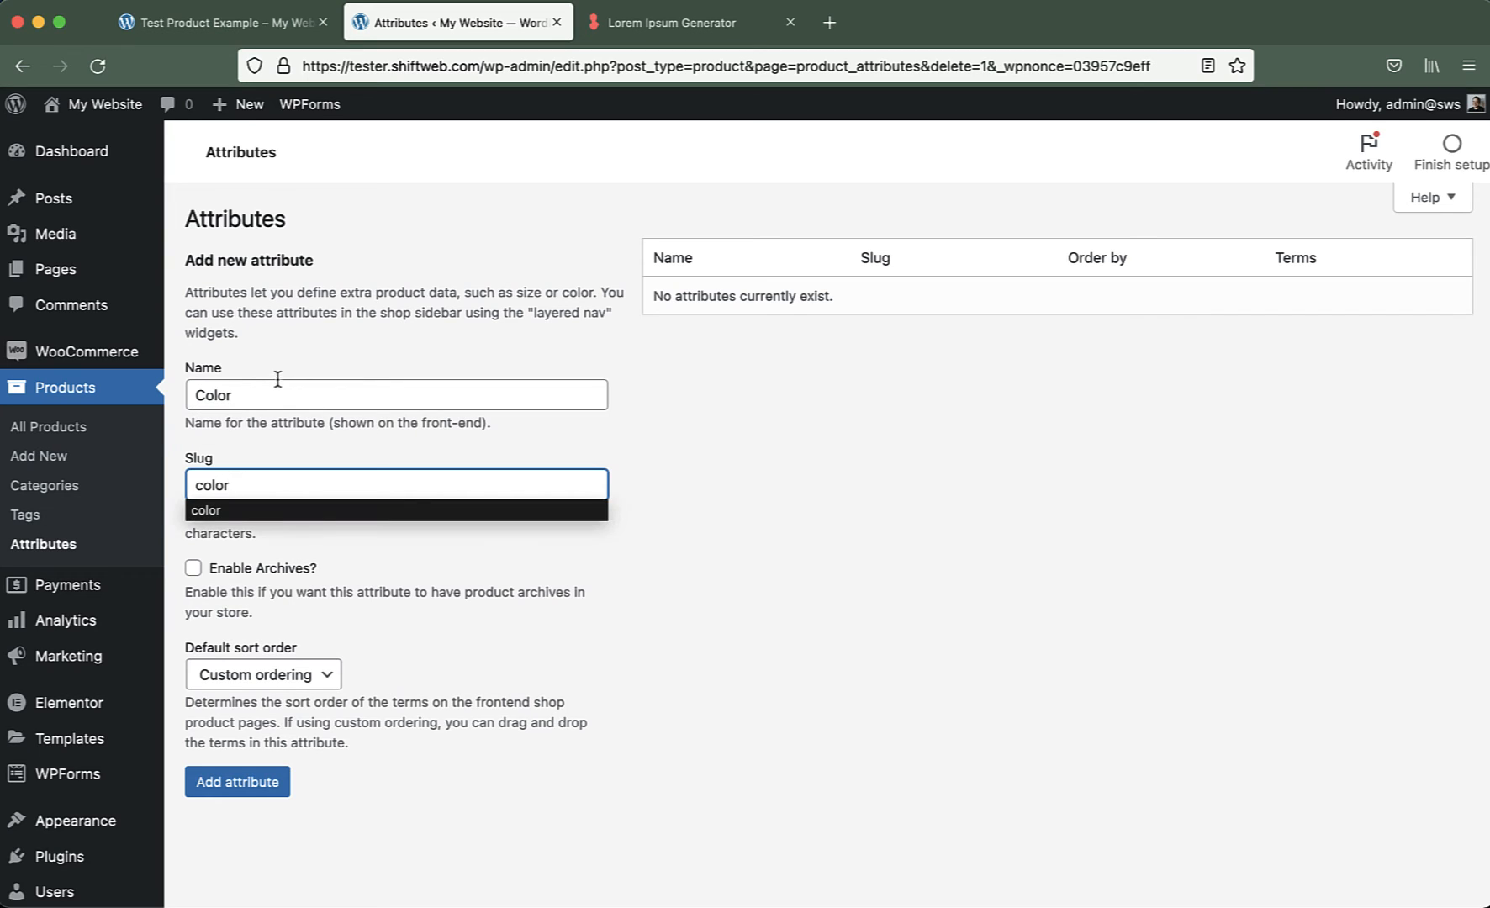
double_click(244, 396)
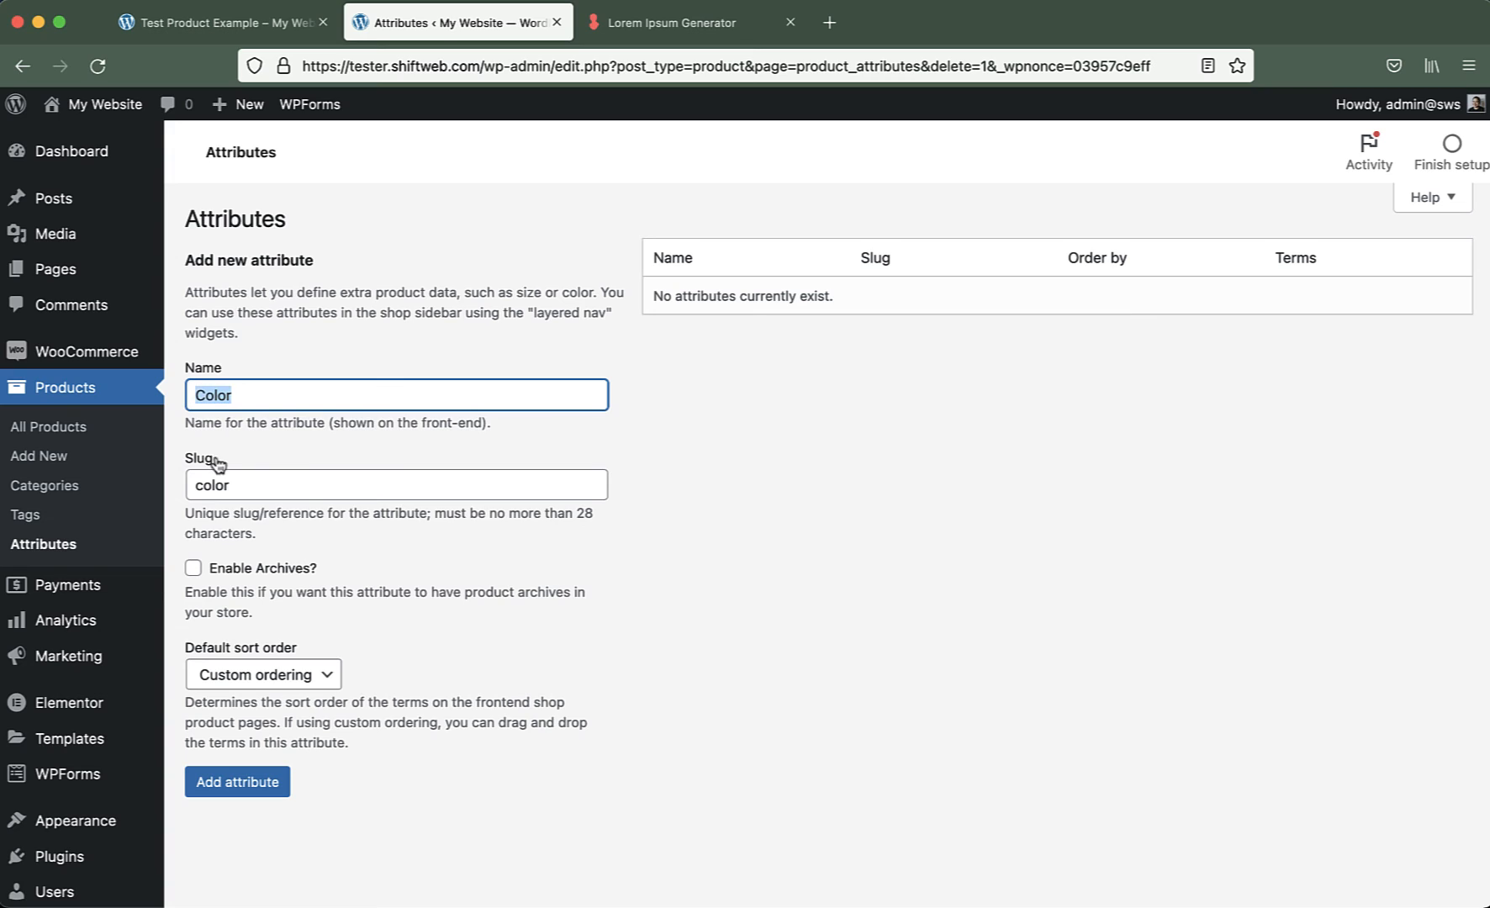
left_click(244, 788)
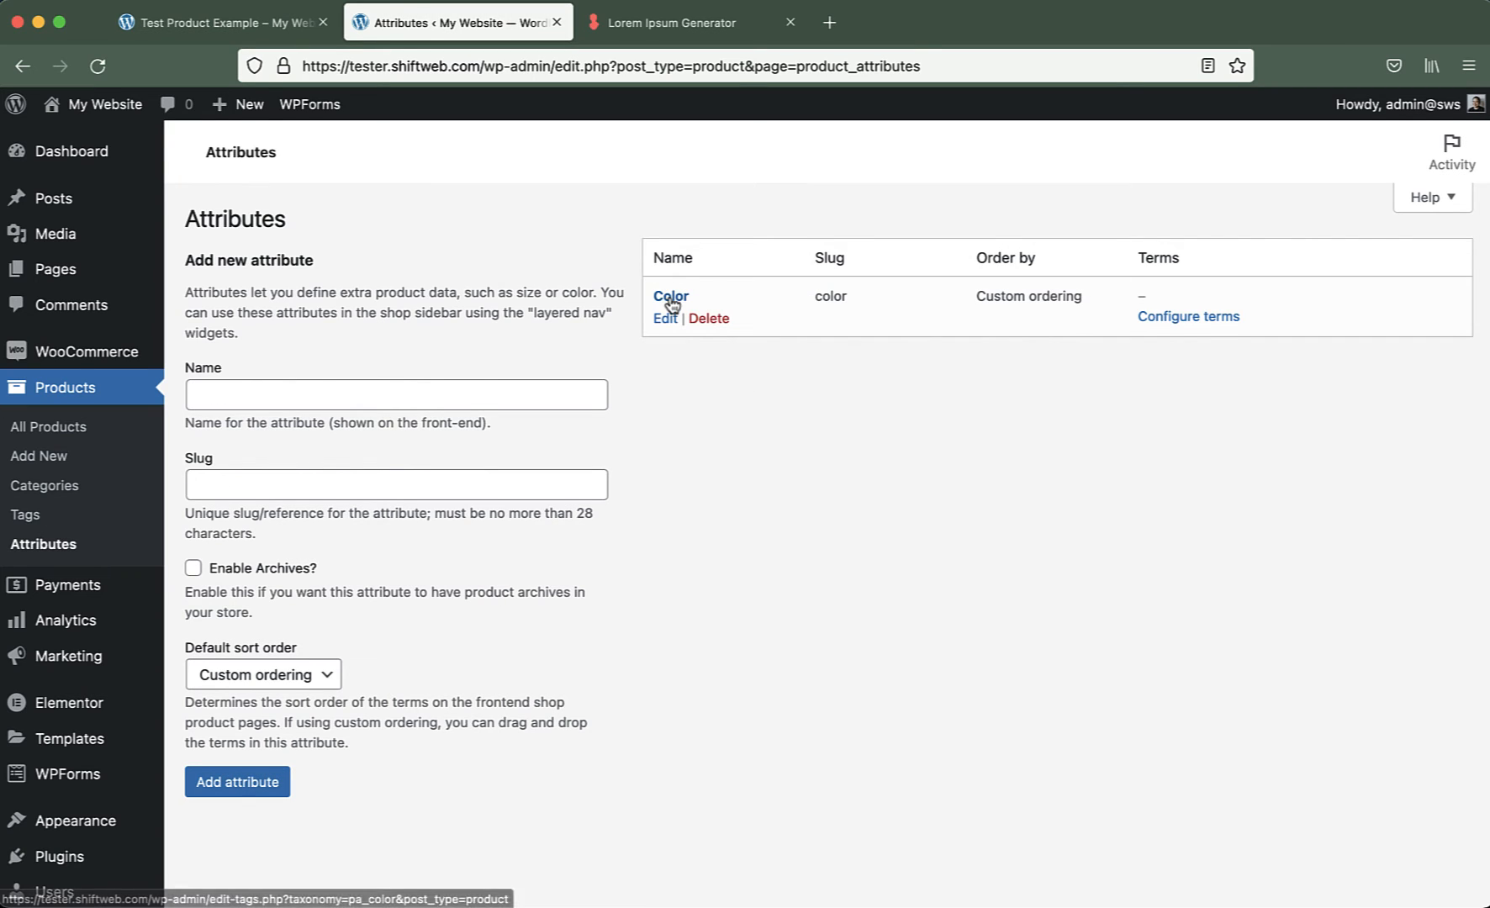
Add the term Red with the slug "red" to the Color attribute.
left_click(1170, 320)
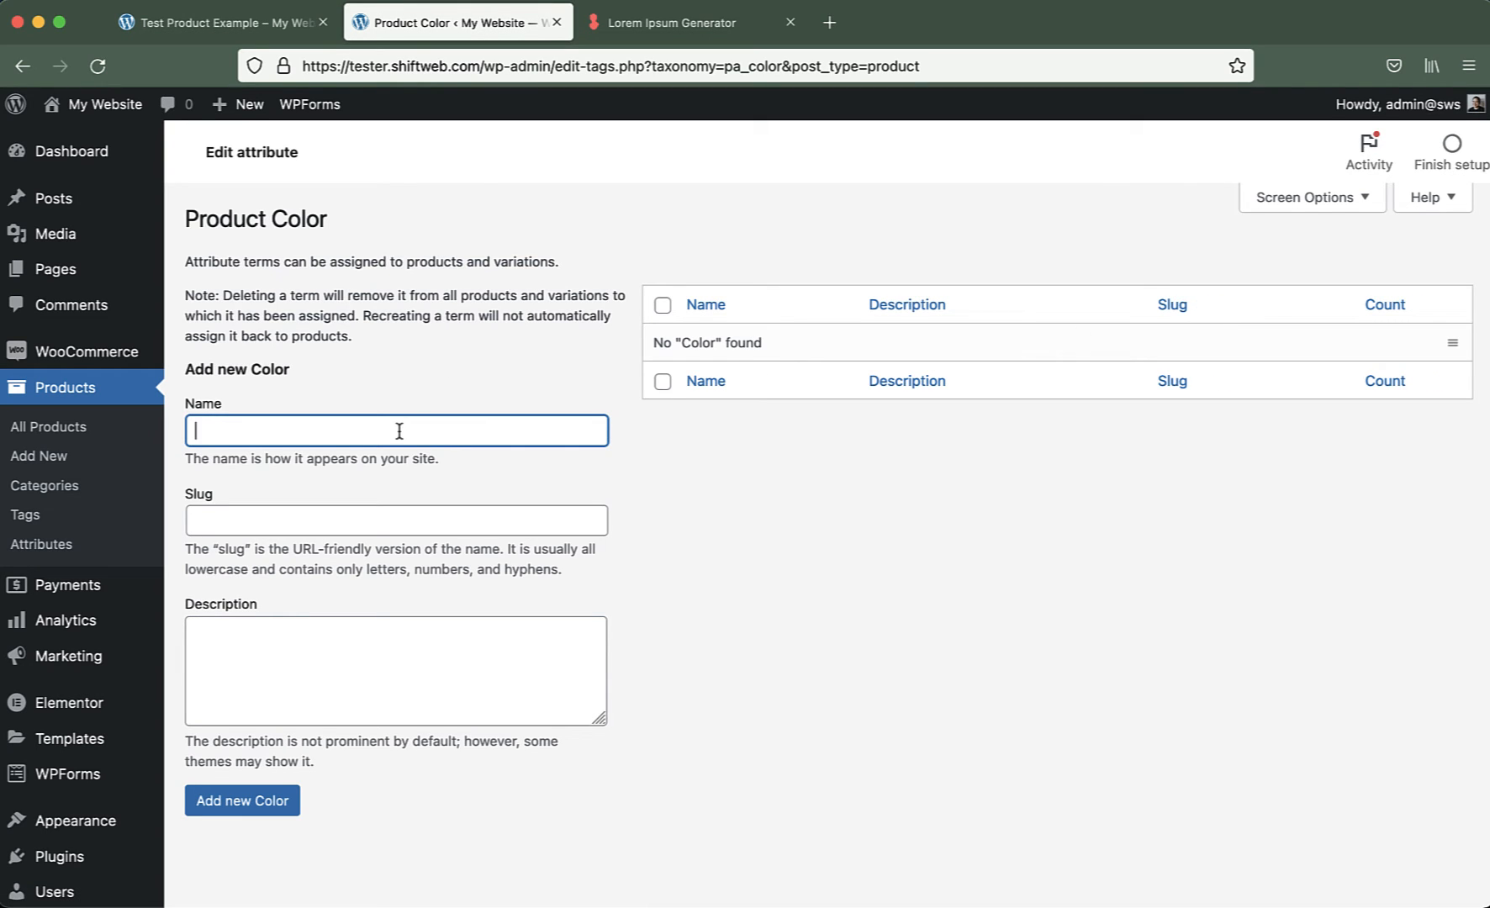
type("Red")
key("Tab")
type("red")
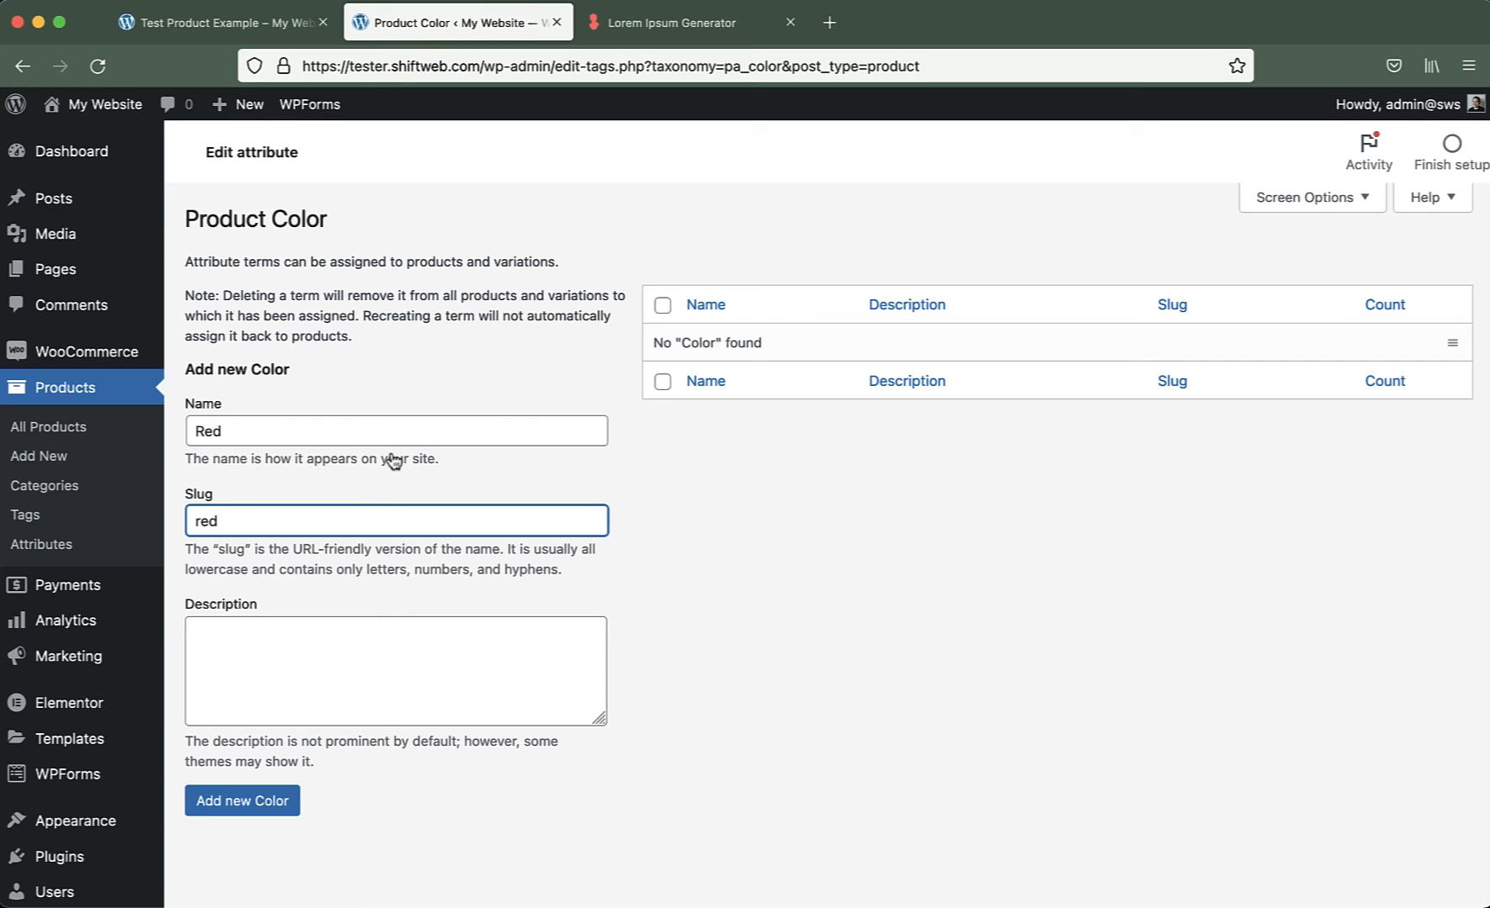
left_click(231, 800)
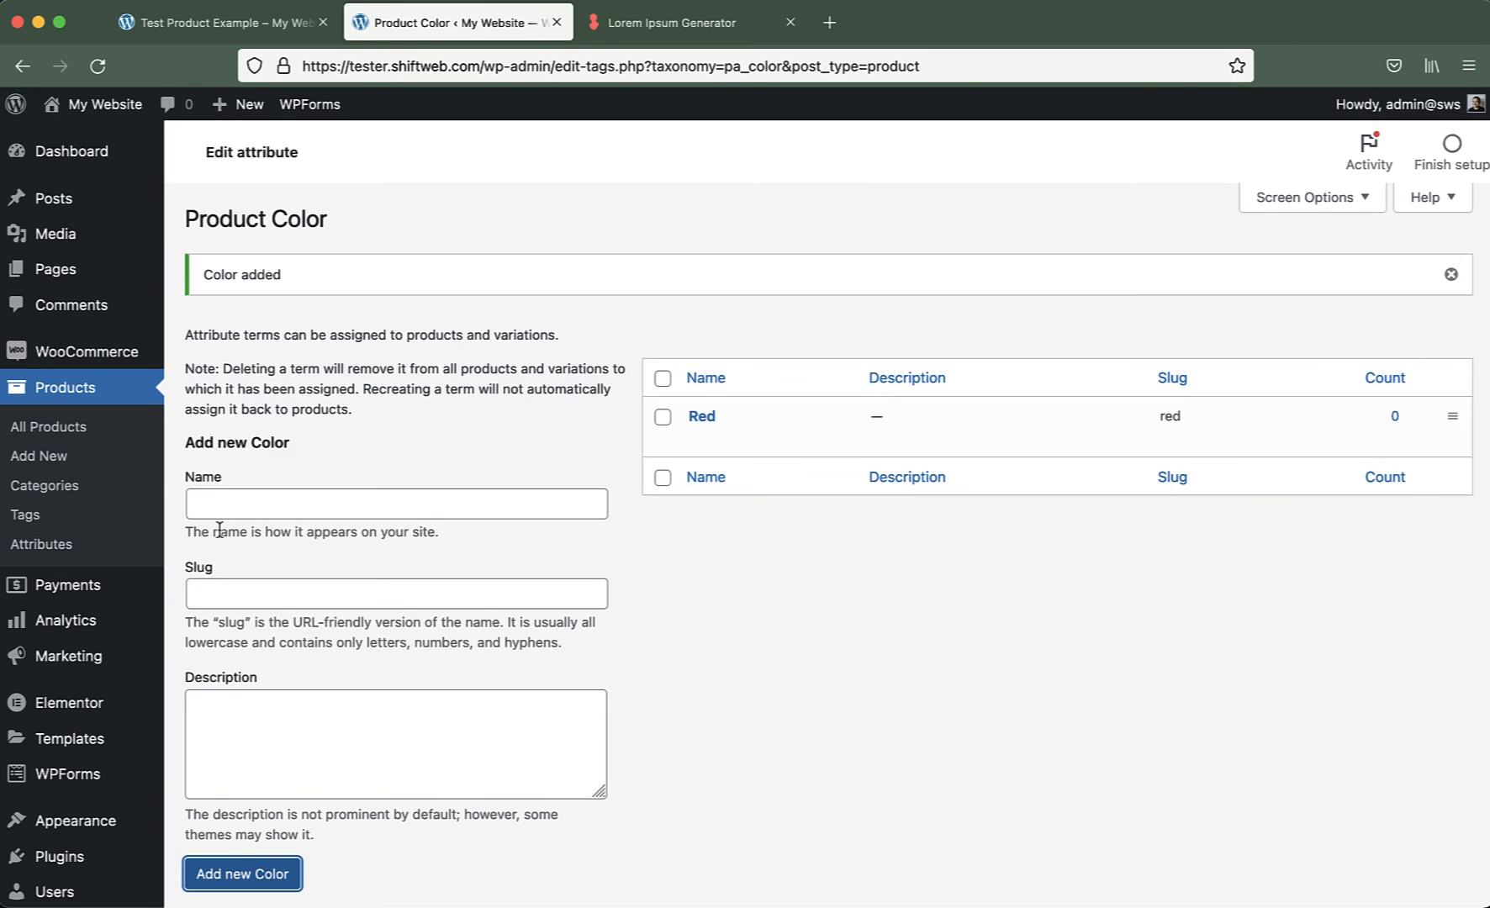
Add the term Green with the slug "green" to the Color attribute.
left_click(254, 501)
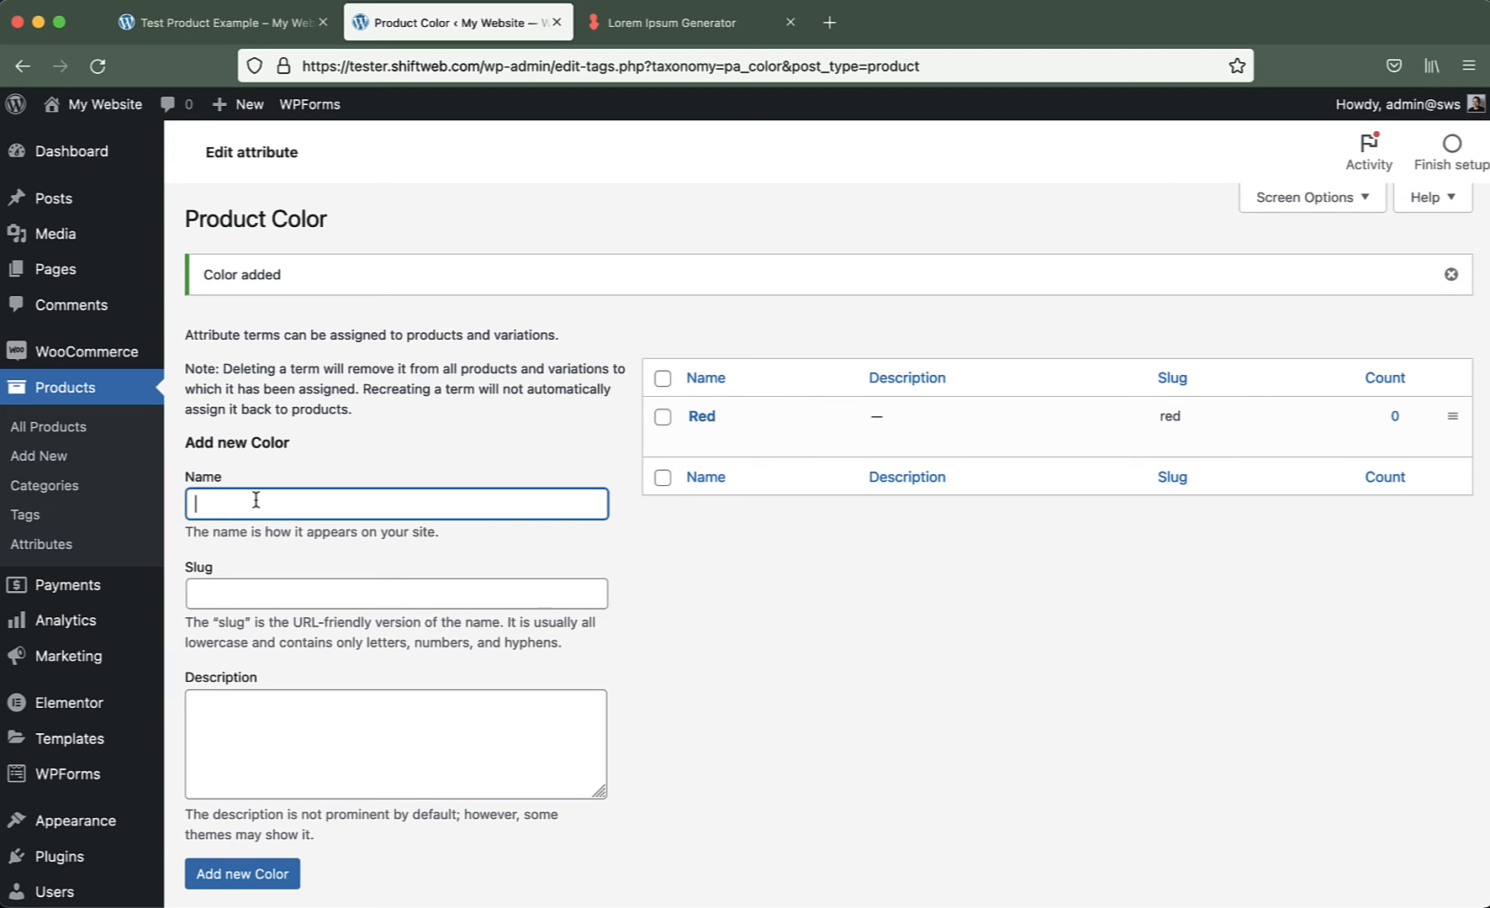
type("Green")
key("Tab")
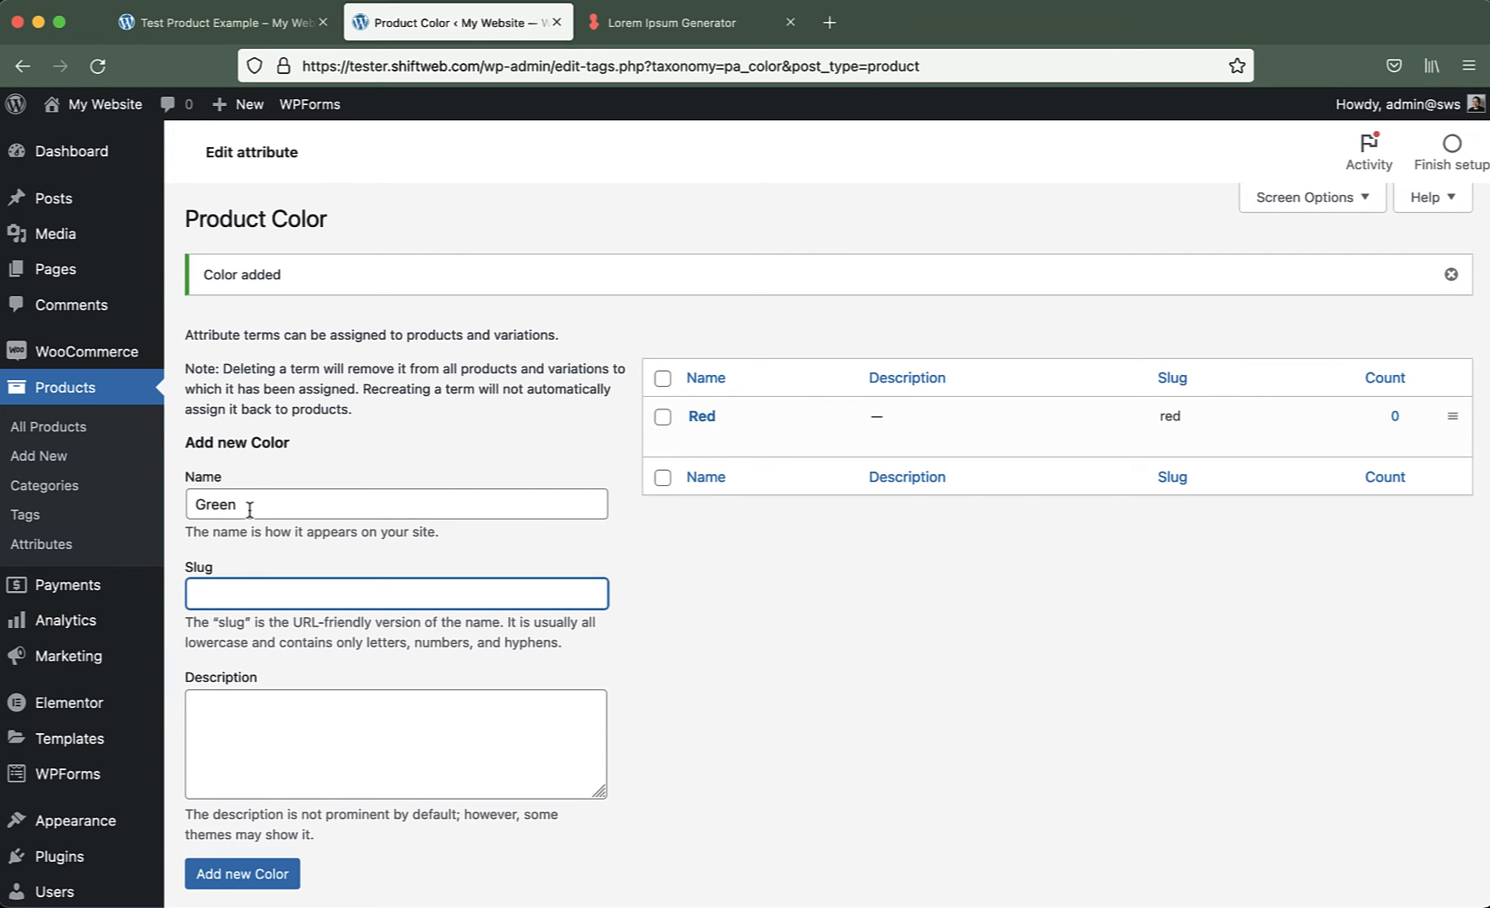
type("green")
scroll(333, 614, "down", 2)
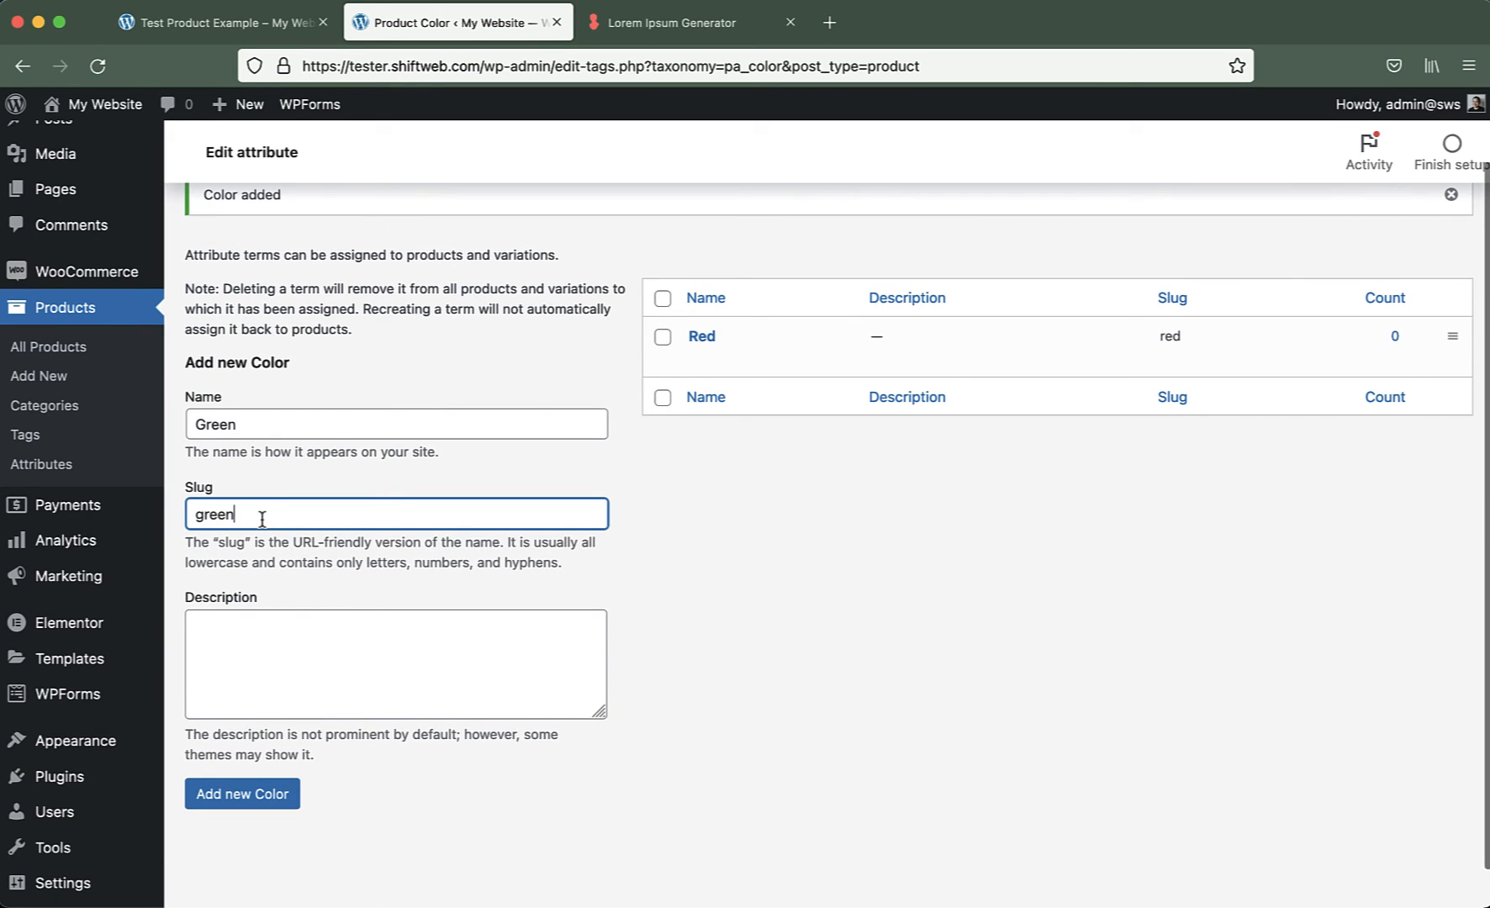
left_click(248, 801)
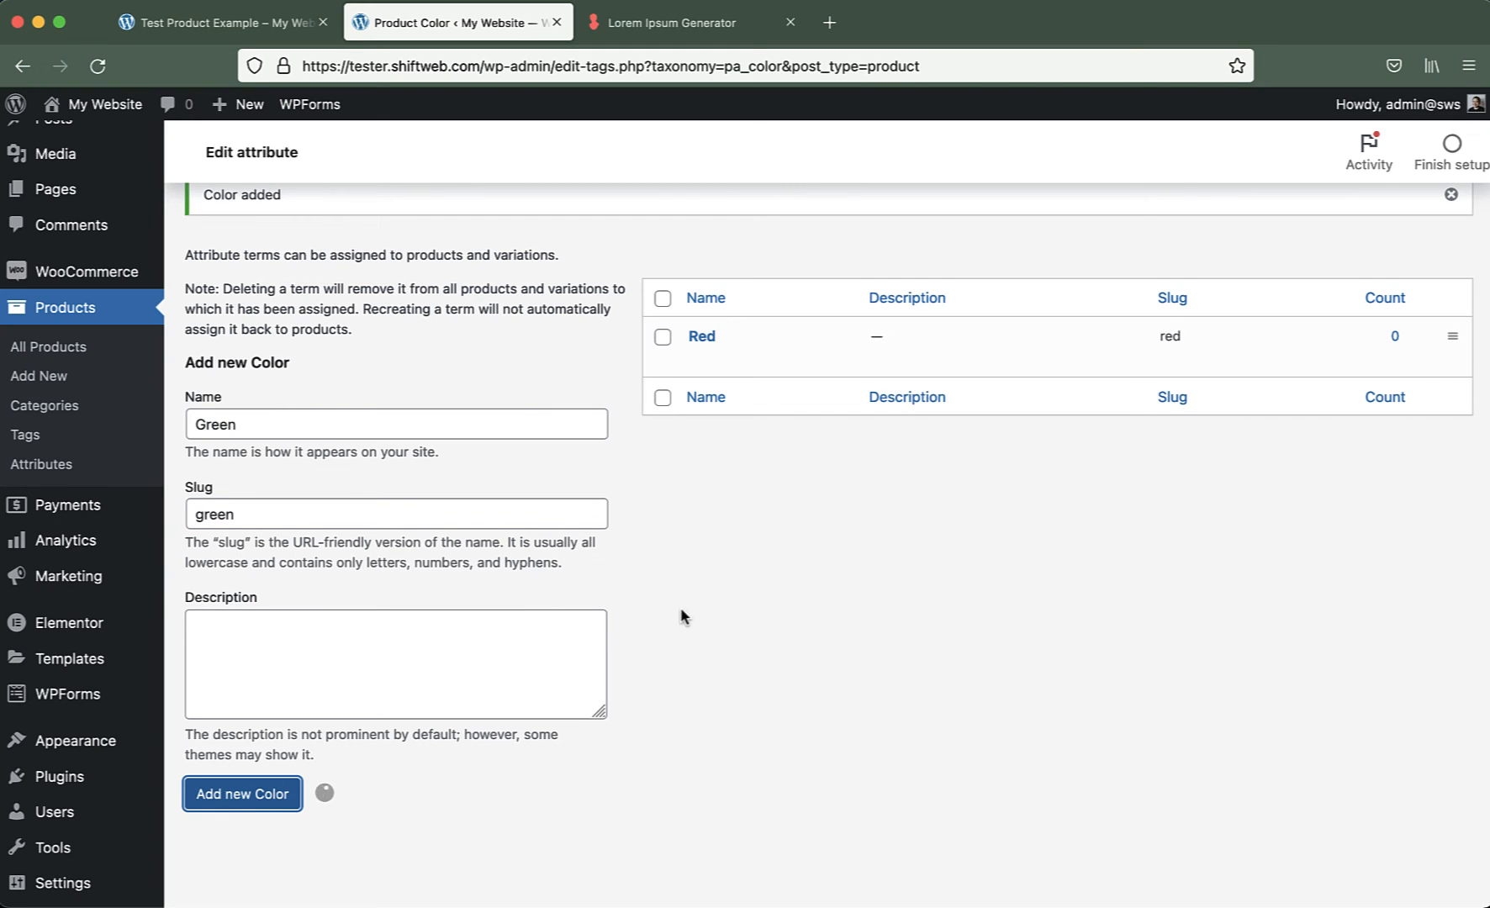
Add the term White with the slug "white" to the Color attribute.
left_click(369, 416)
type("White")
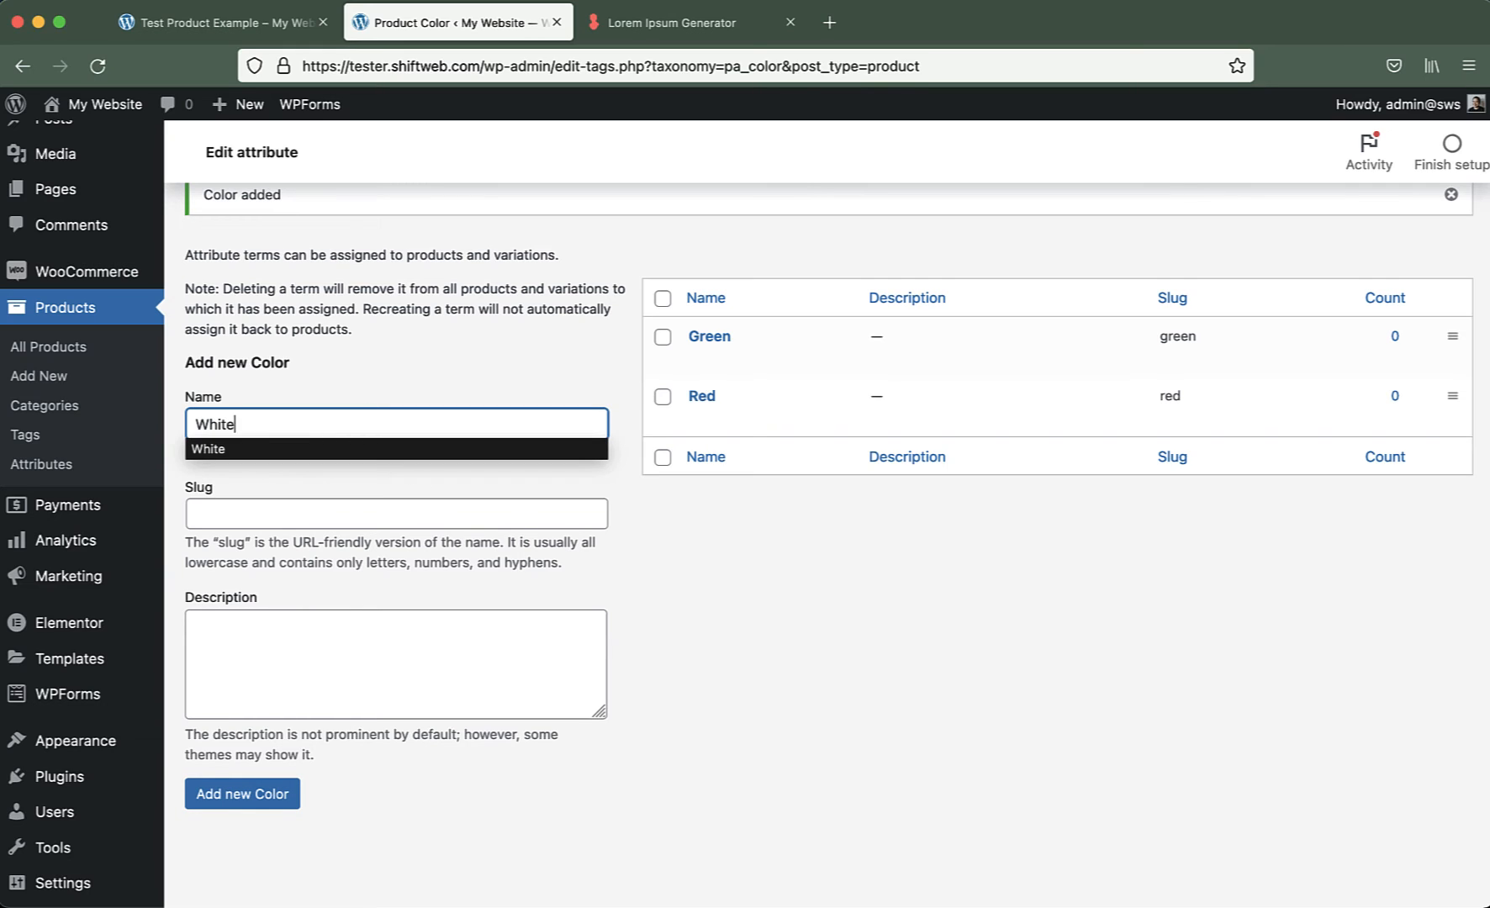
key("Tab")
type("white")
left_click(245, 800)
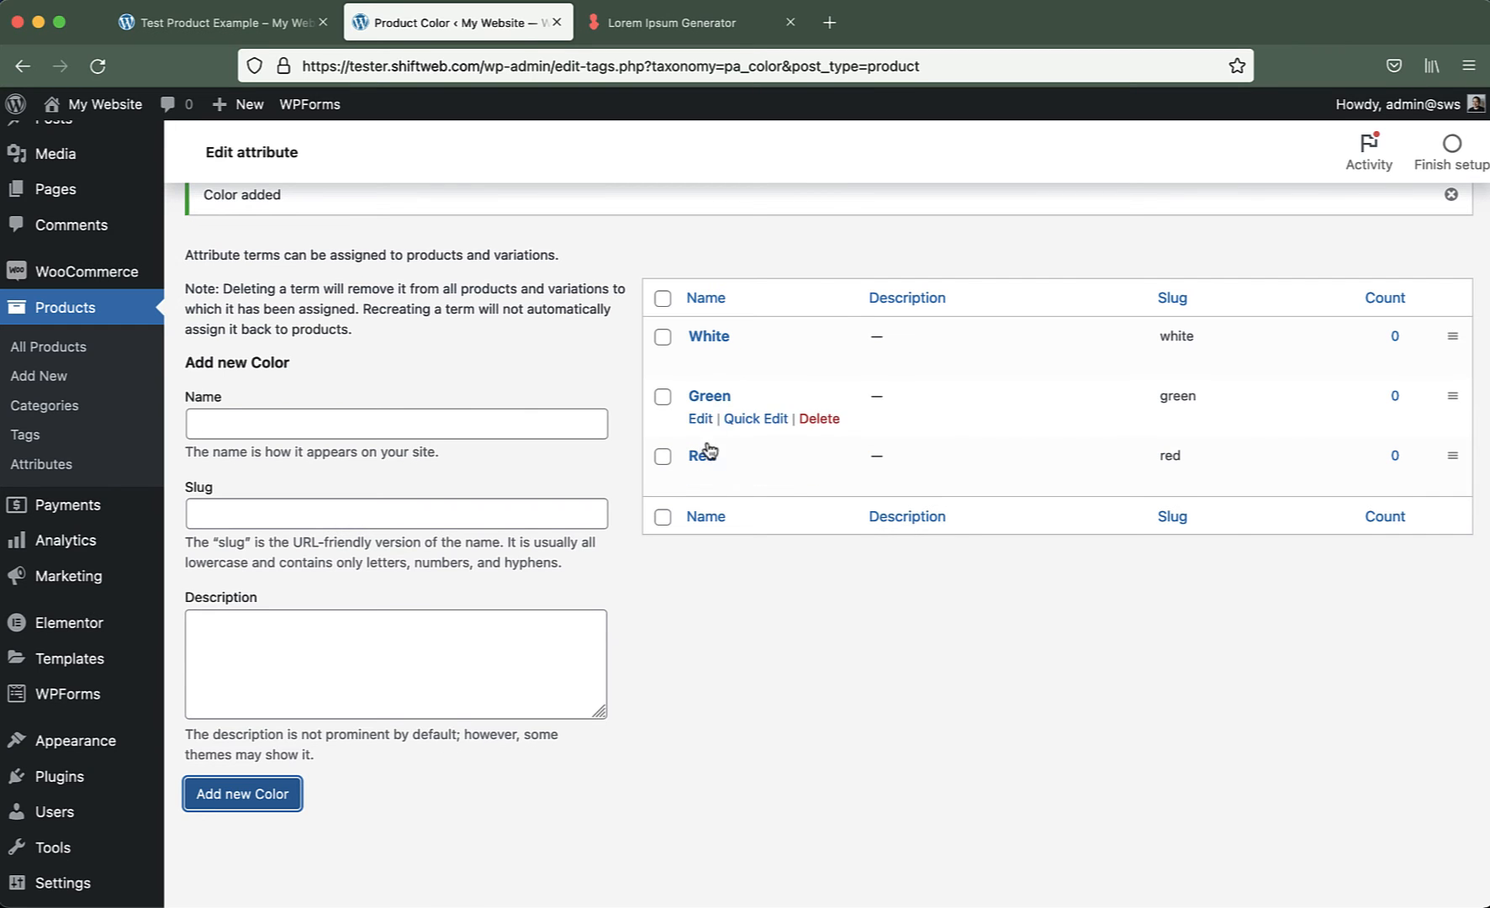
Open Test Product Example for editing and add the Color attribute to its product data.
scroll(829, 517, "up", 2)
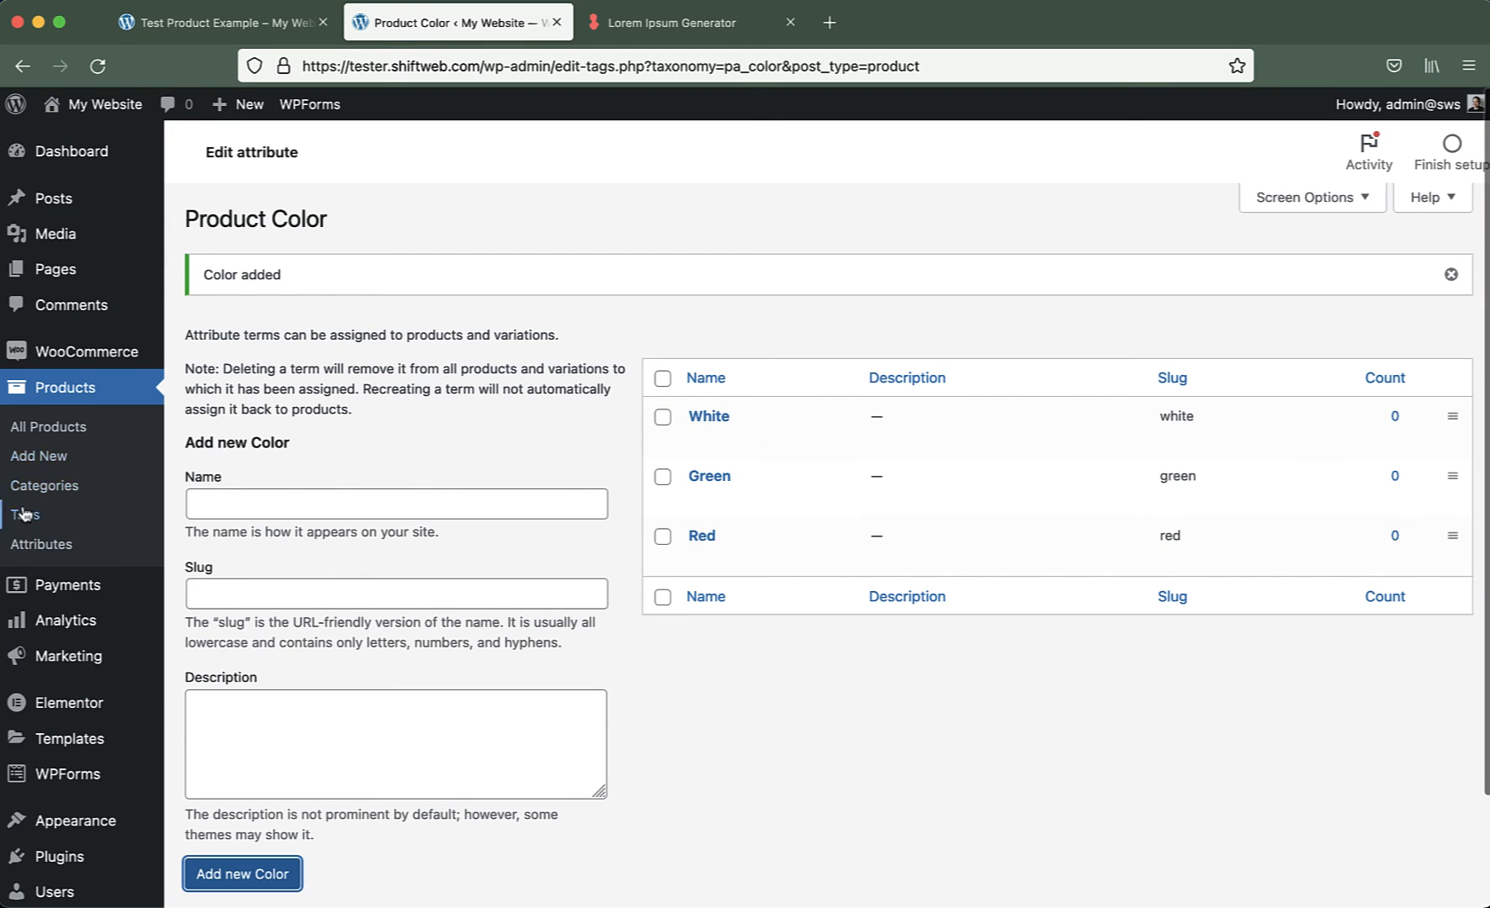
left_click(63, 435)
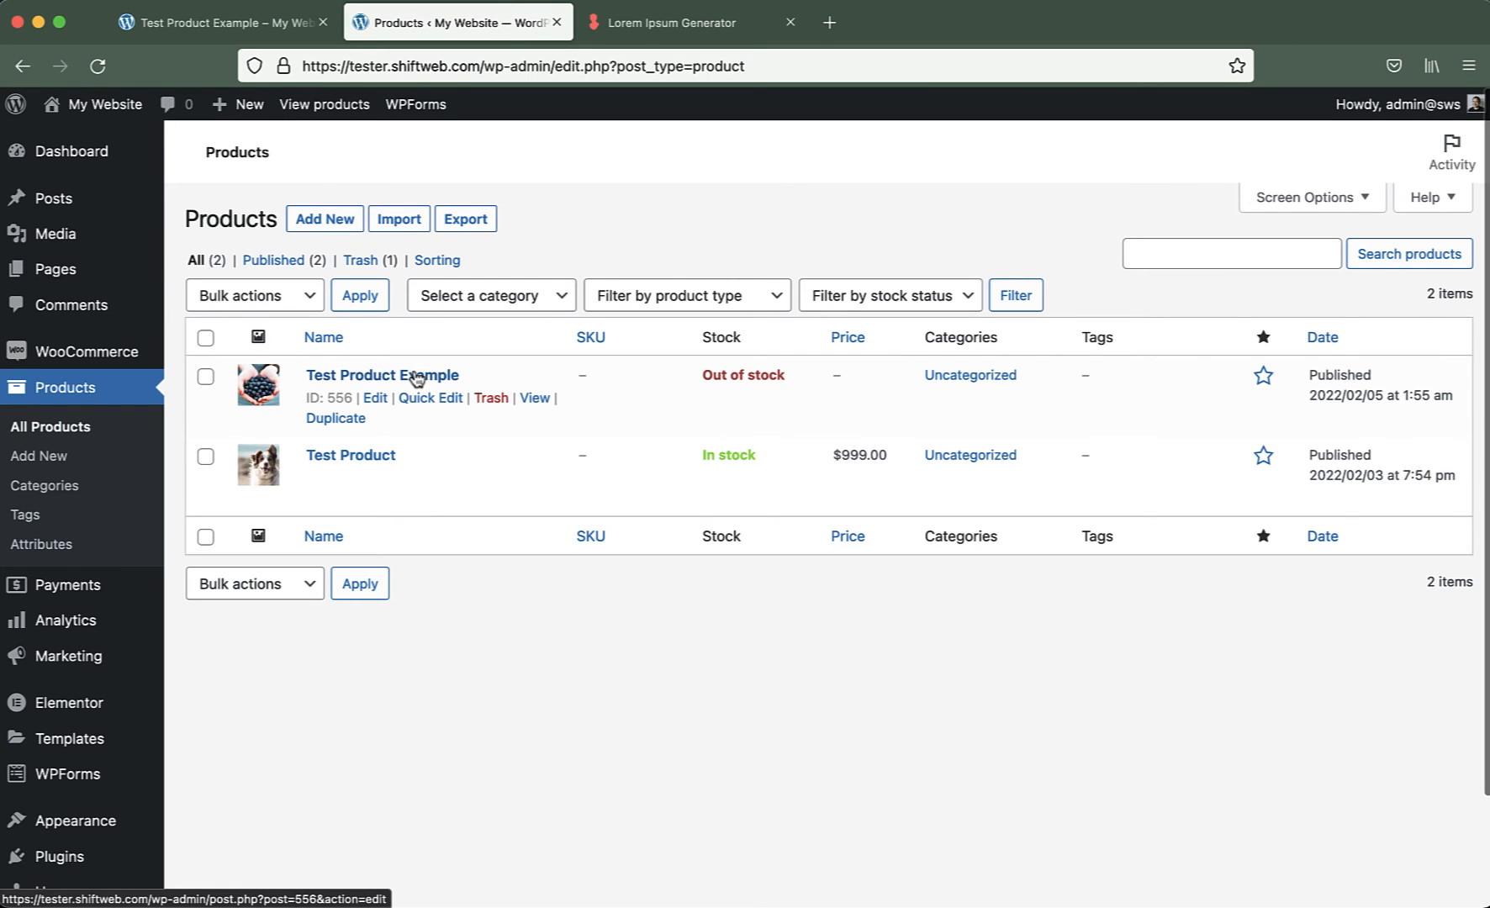
left_click(372, 381)
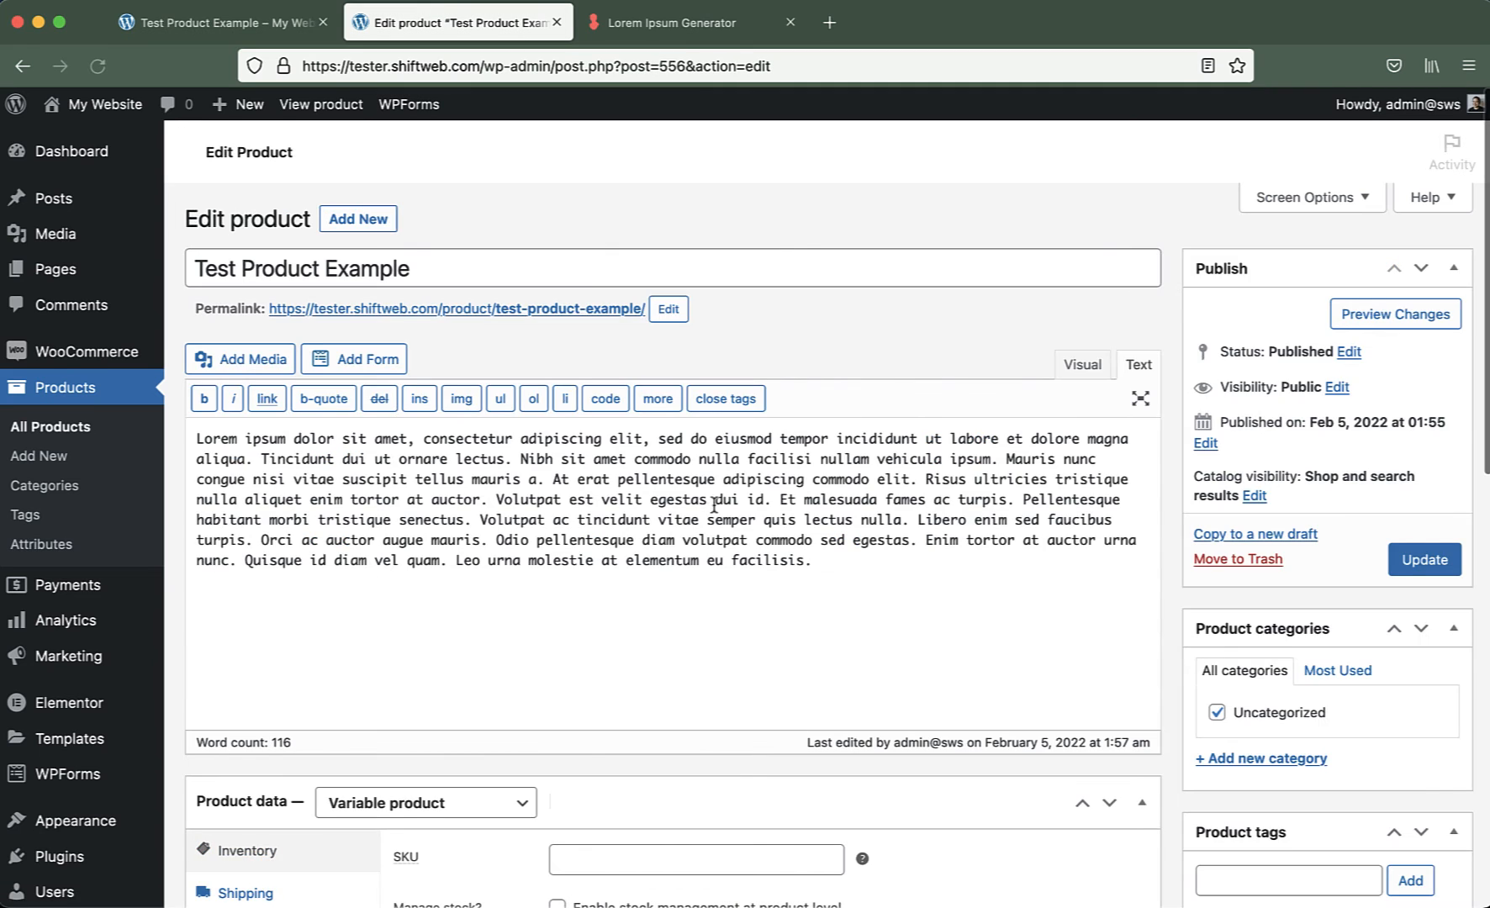
scroll(731, 492, "down", 5)
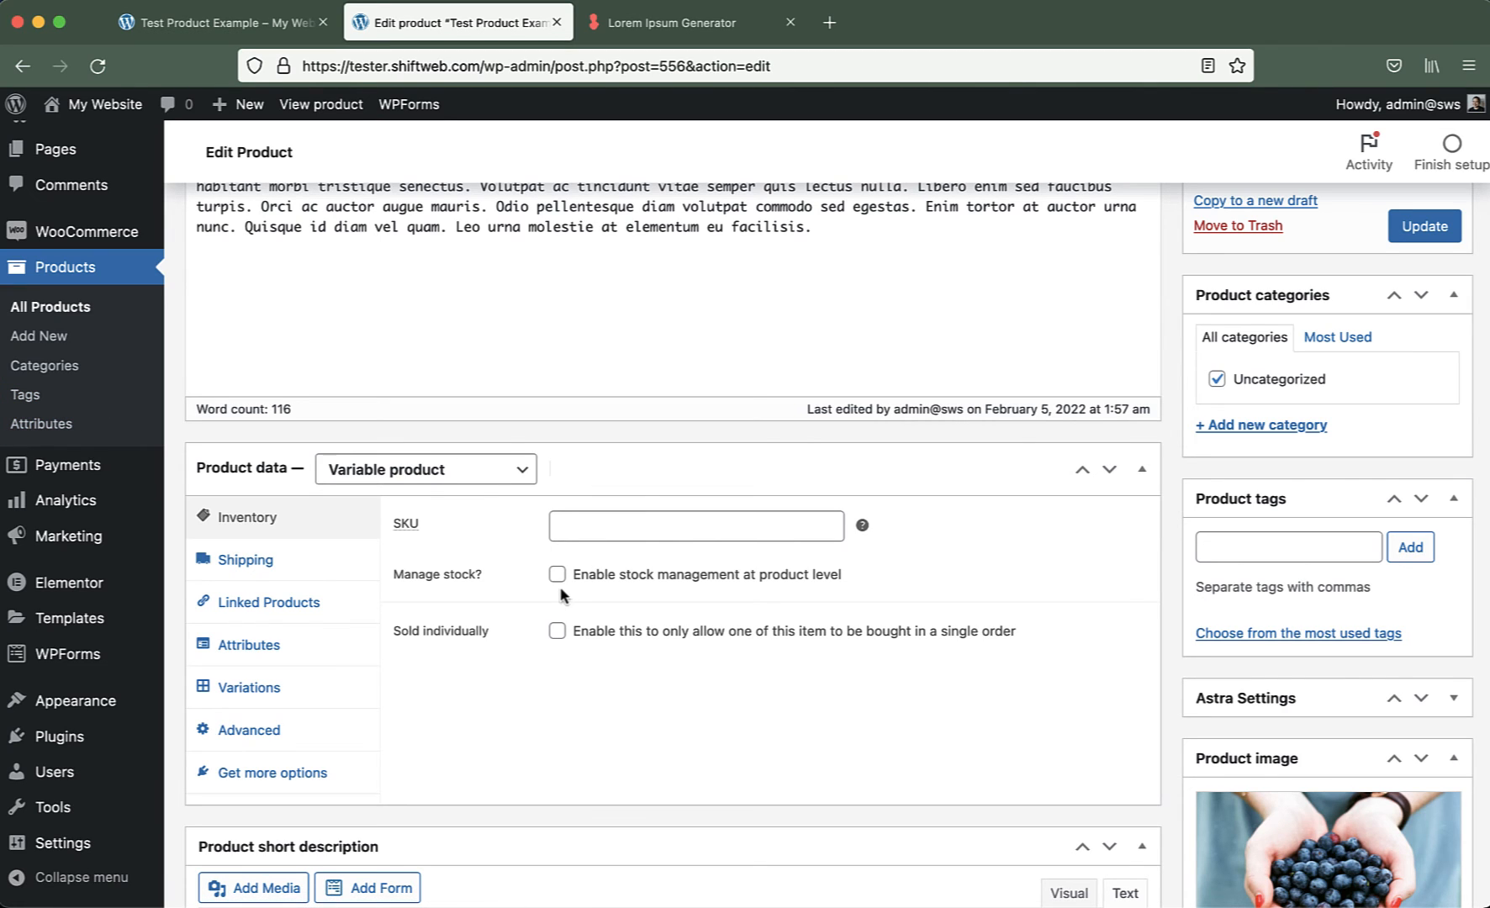
left_click(268, 653)
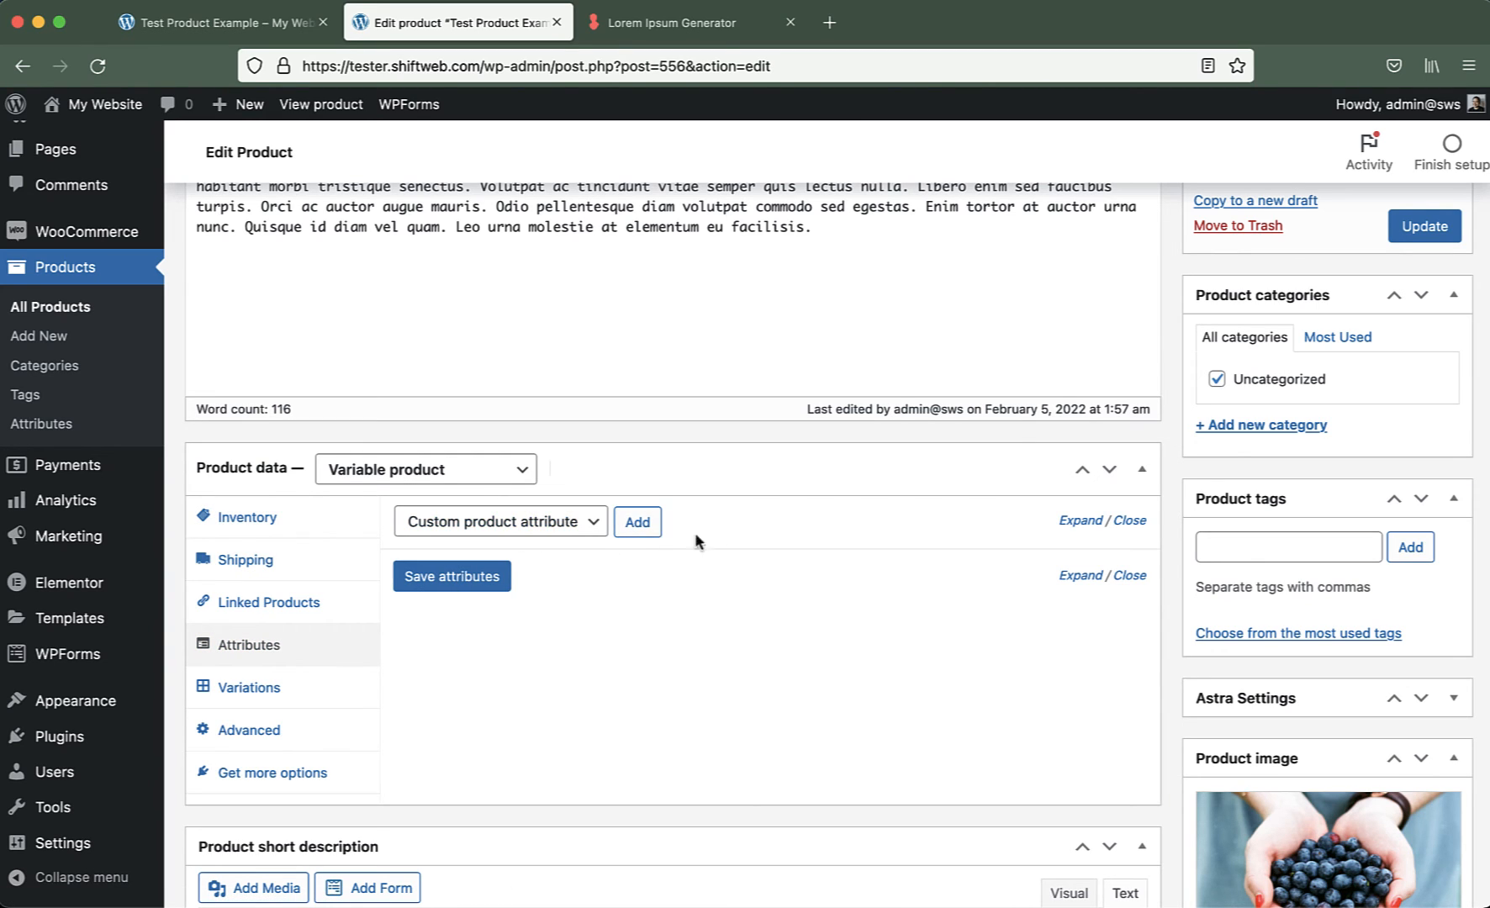
left_click(558, 528)
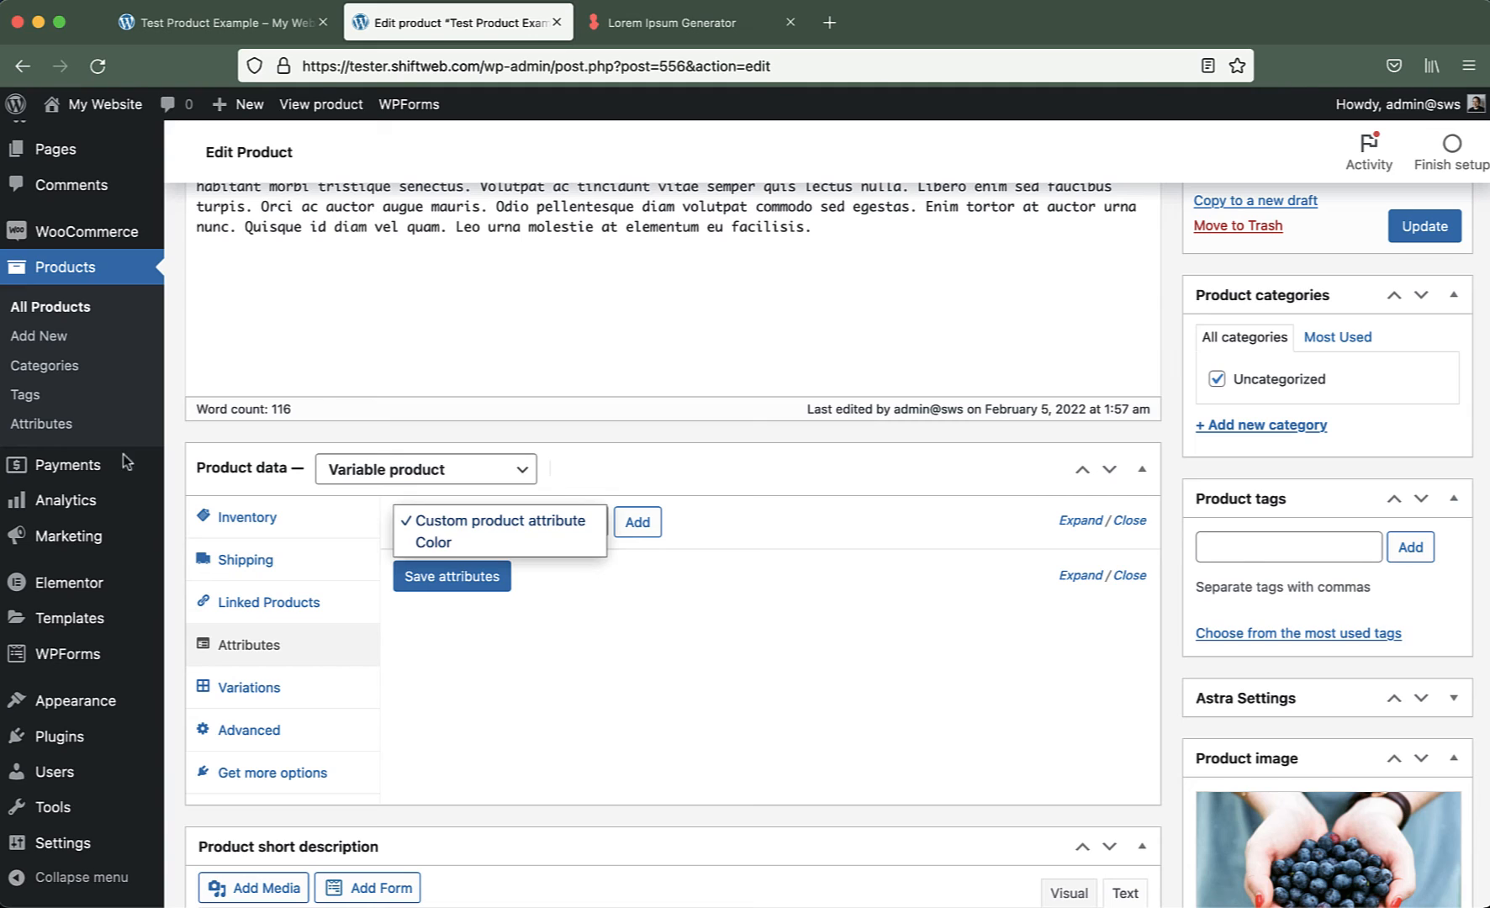
left_click(517, 543)
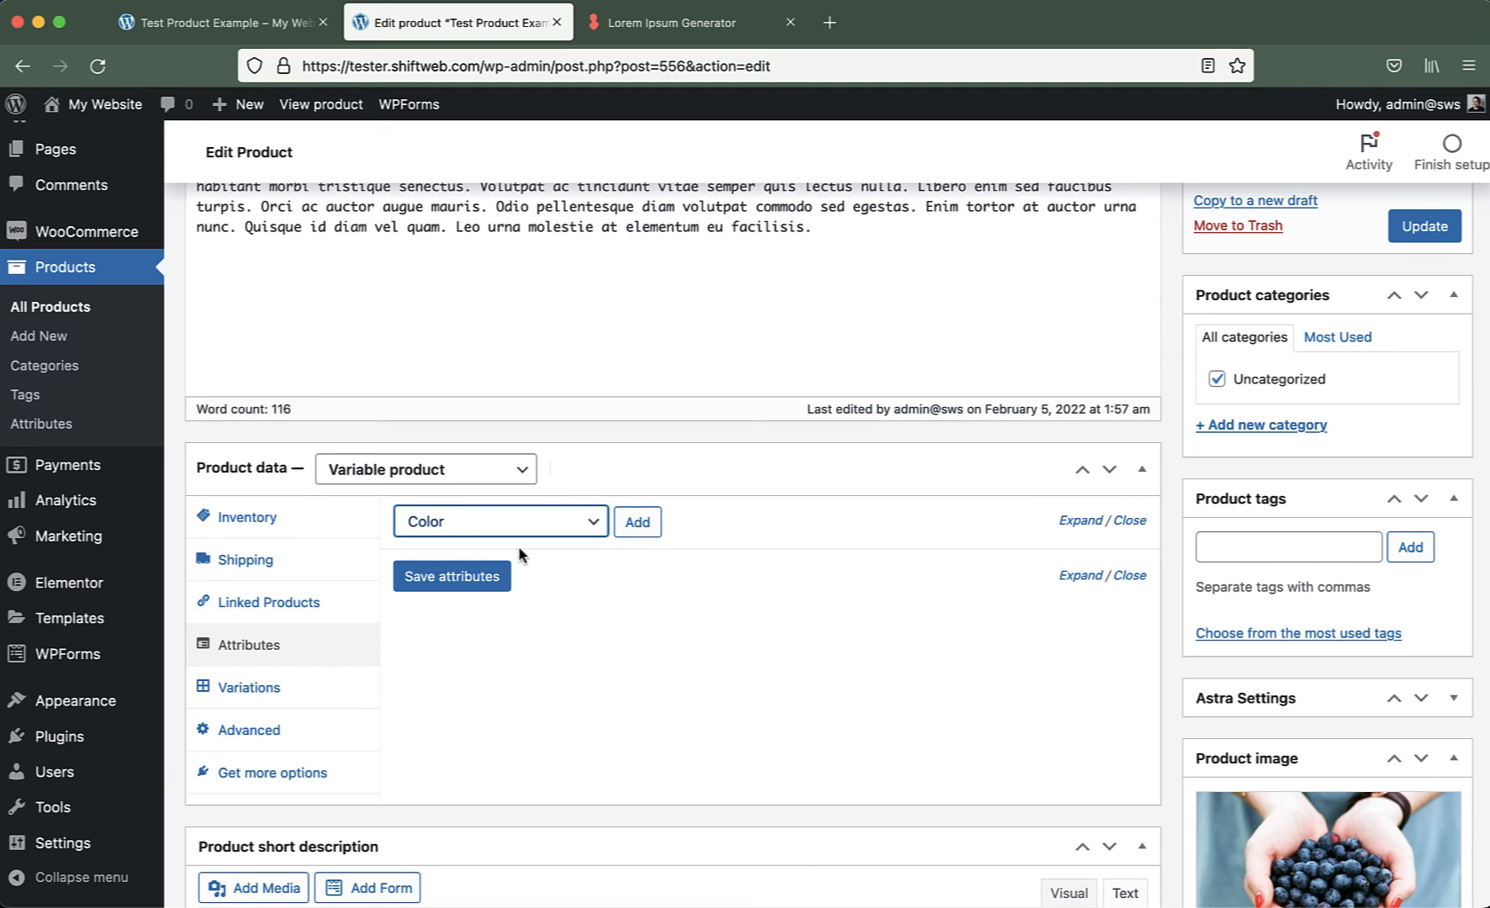
left_click(637, 525)
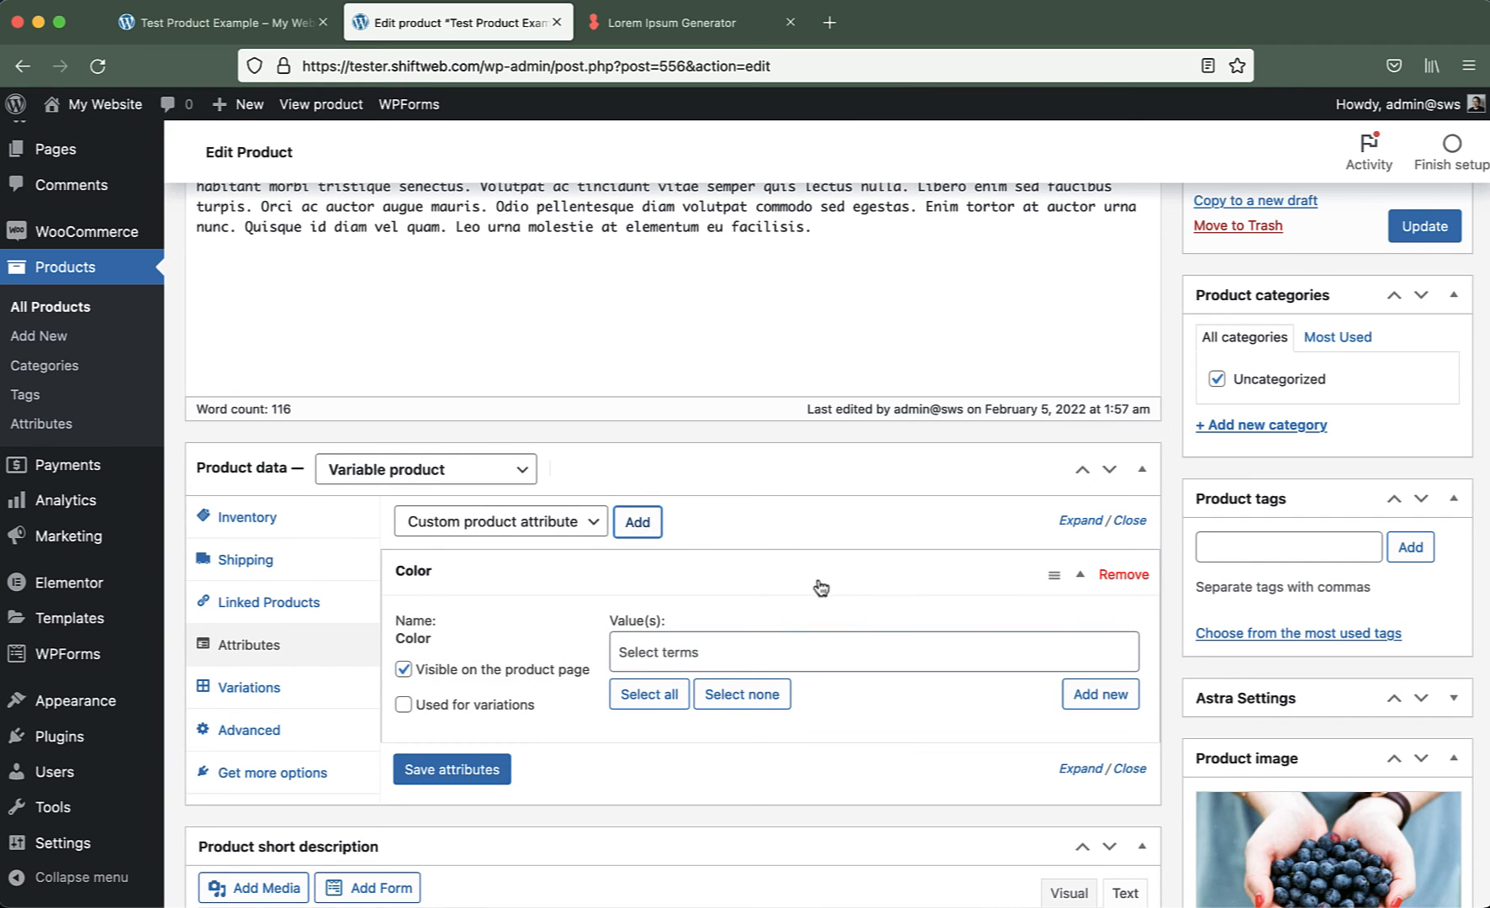
Set the product's Color attribute to be used for variations.
scroll(828, 586, "down", 1)
scroll(829, 587, "down", 1)
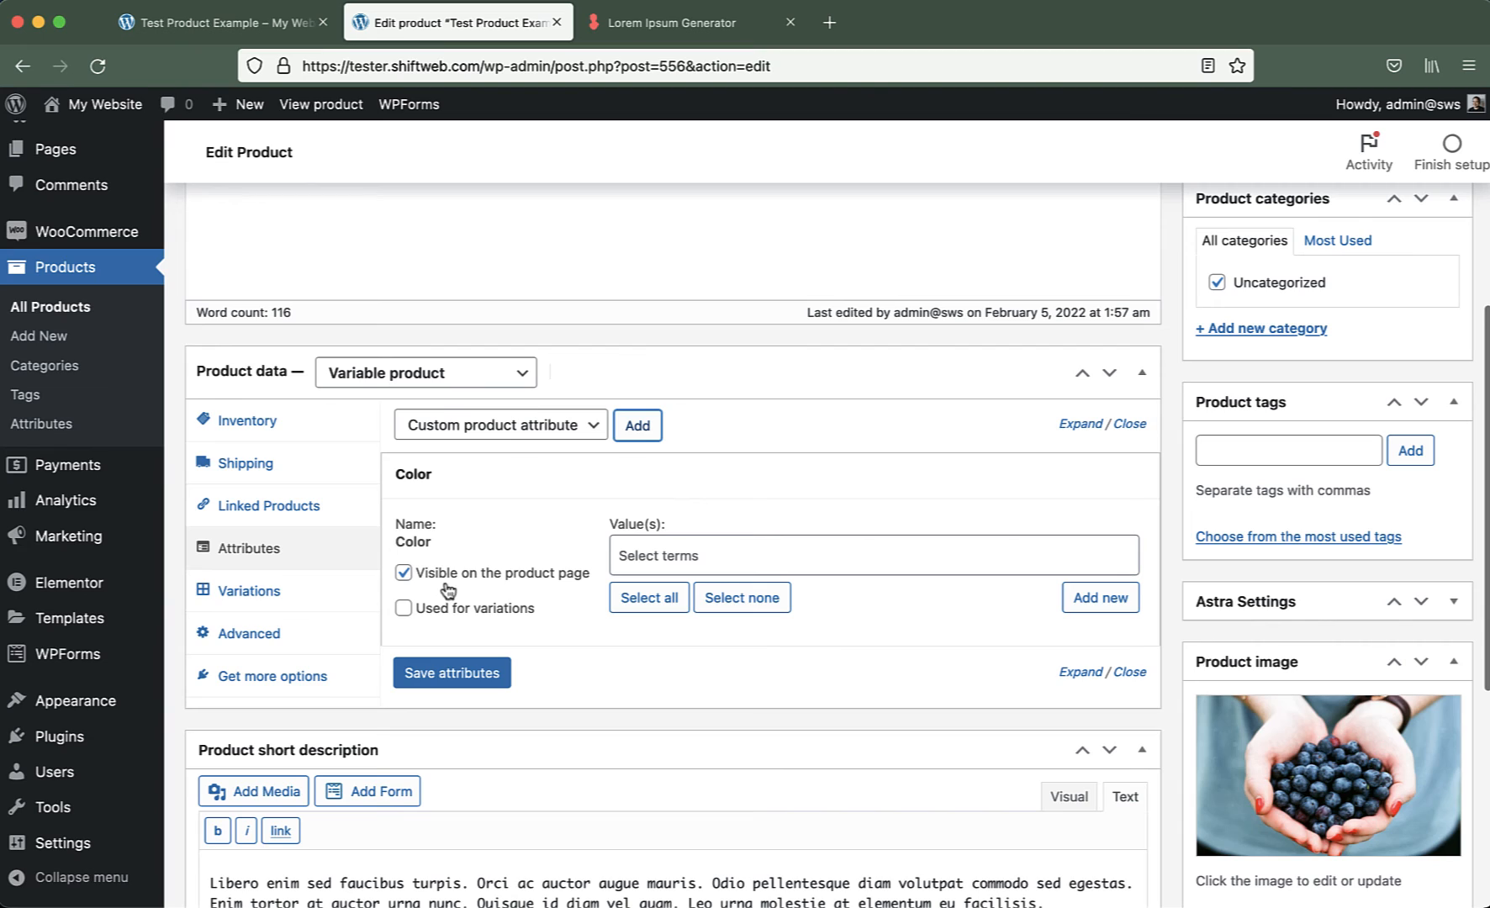
left_click(418, 612)
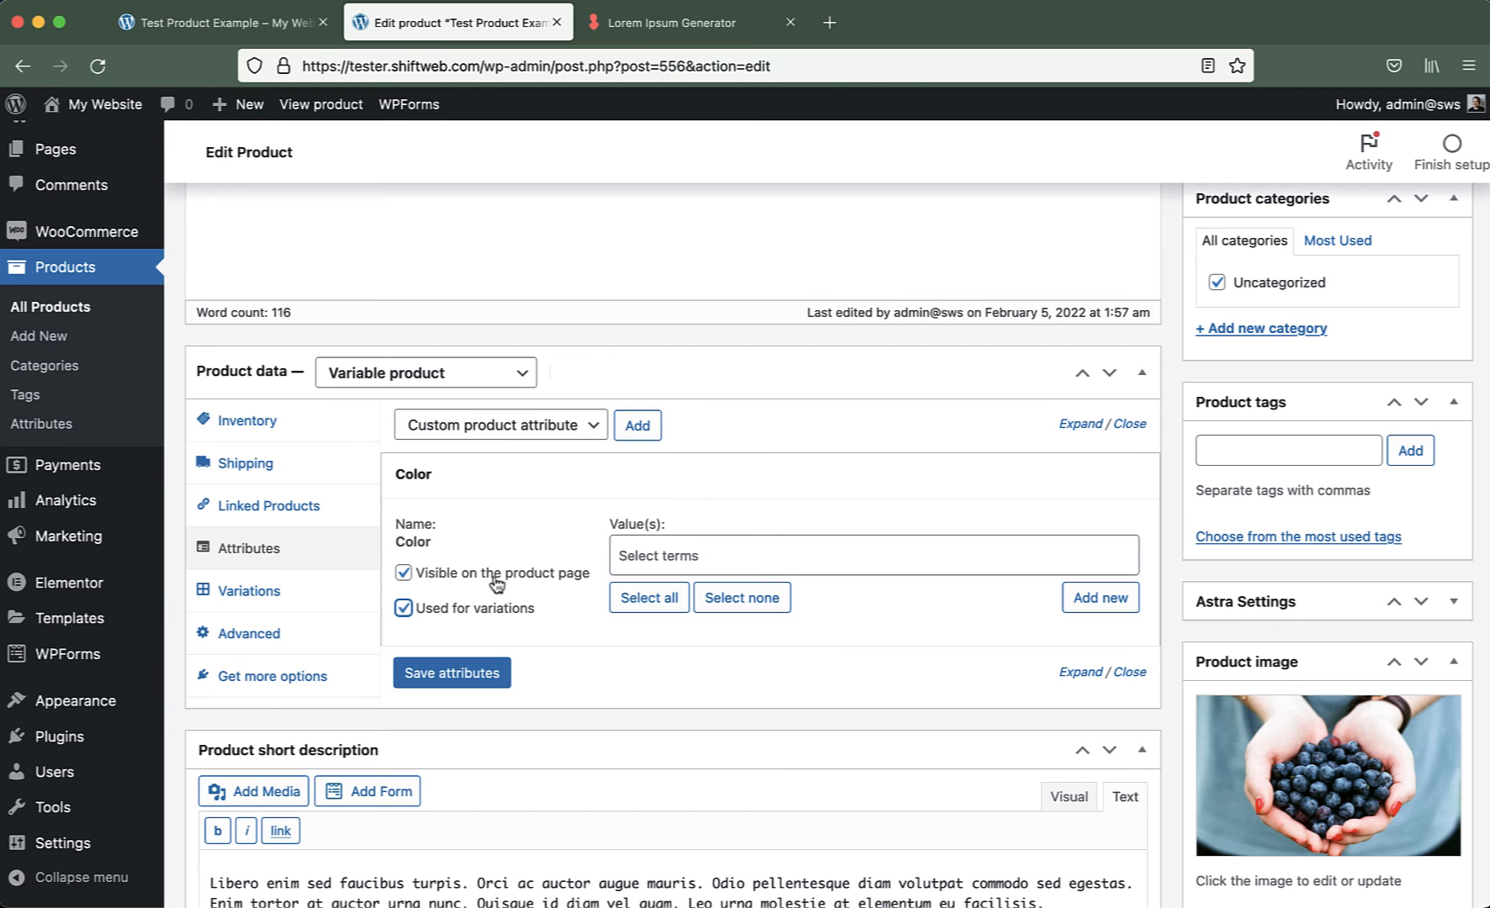
Assign the terms Green, Red and White to the product's Color attribute and save the attributes.
left_click(685, 556)
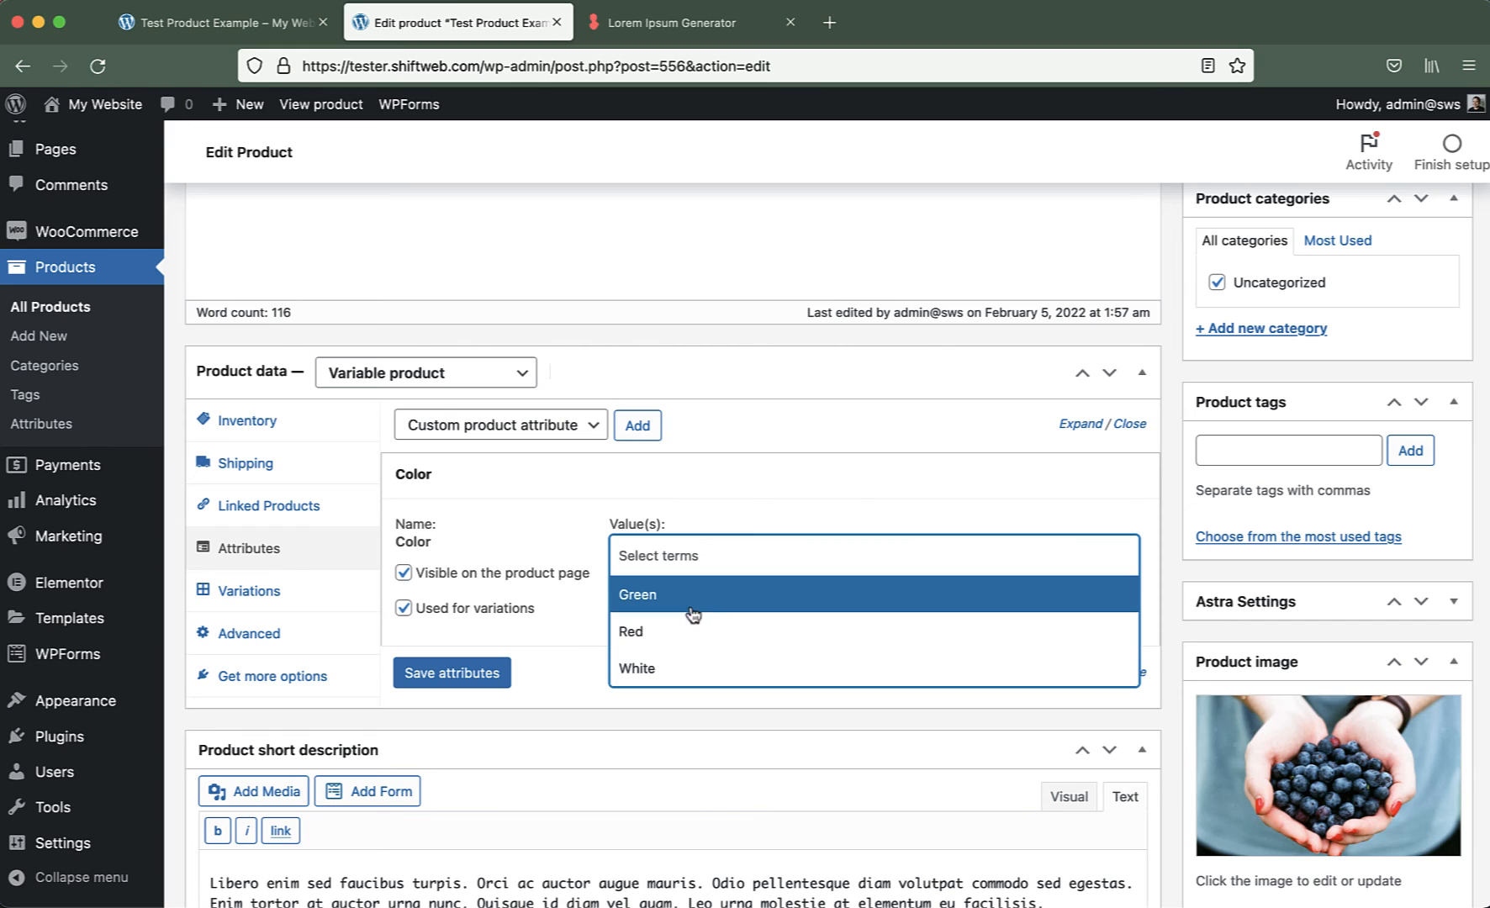
left_click(748, 599)
left_click(747, 556)
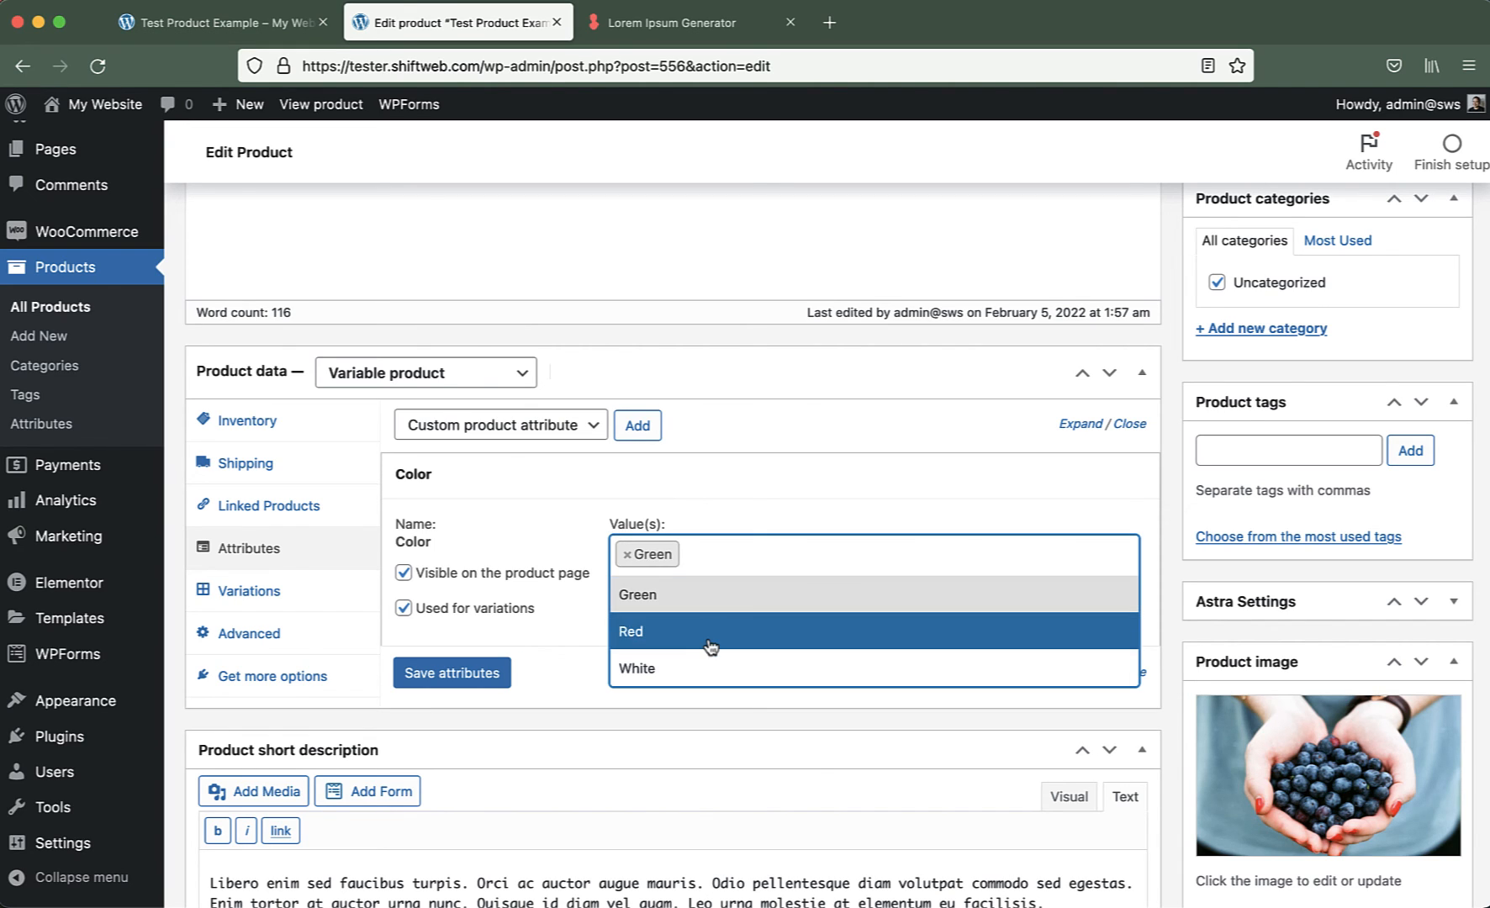
left_click(708, 645)
left_click(763, 563)
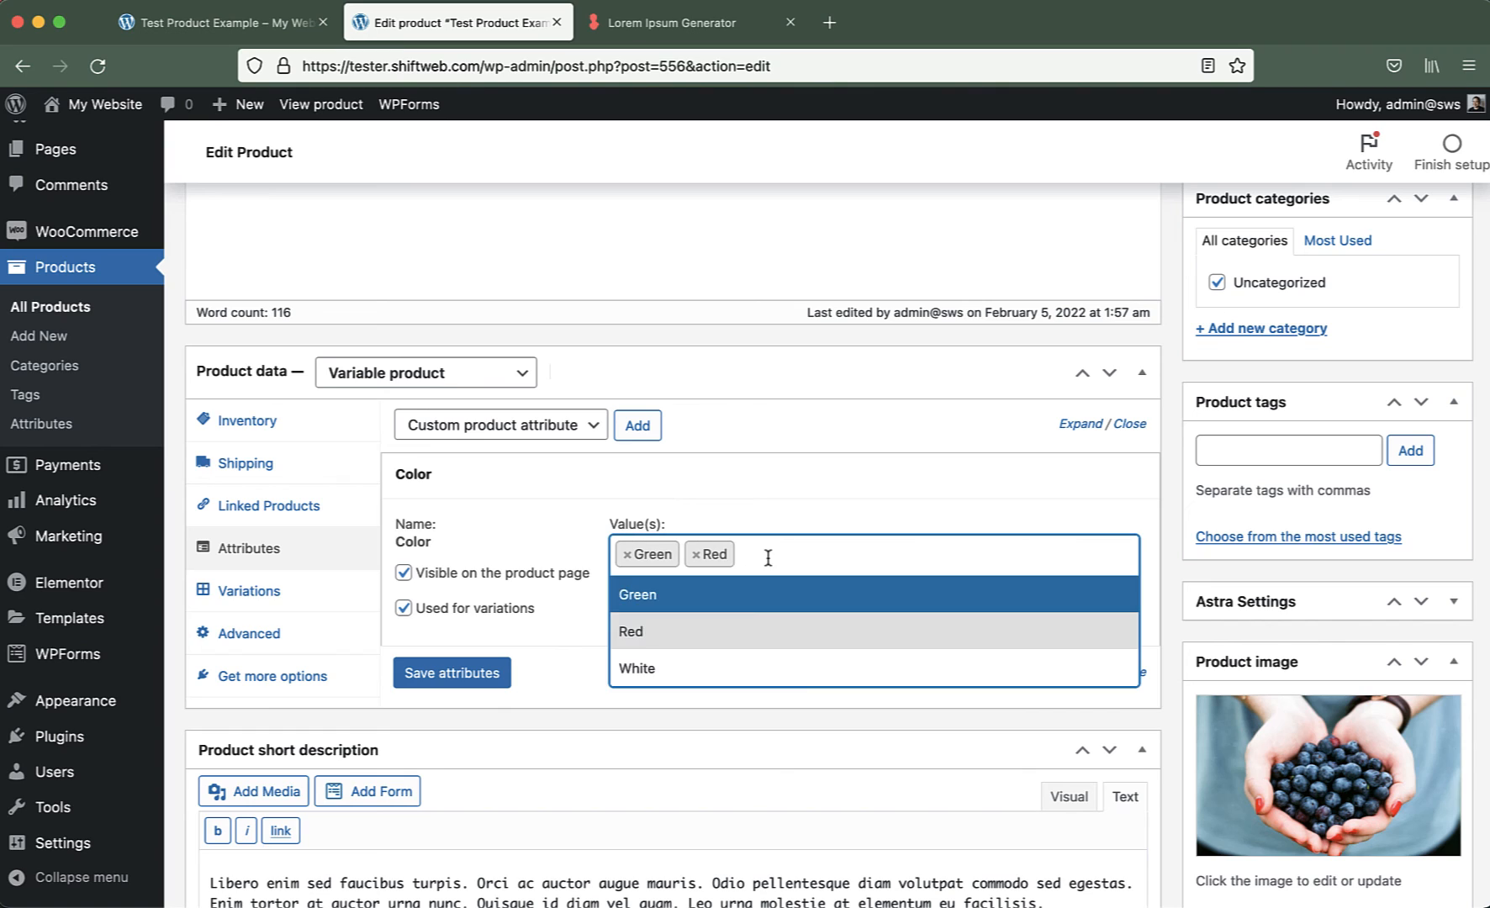
left_click(710, 667)
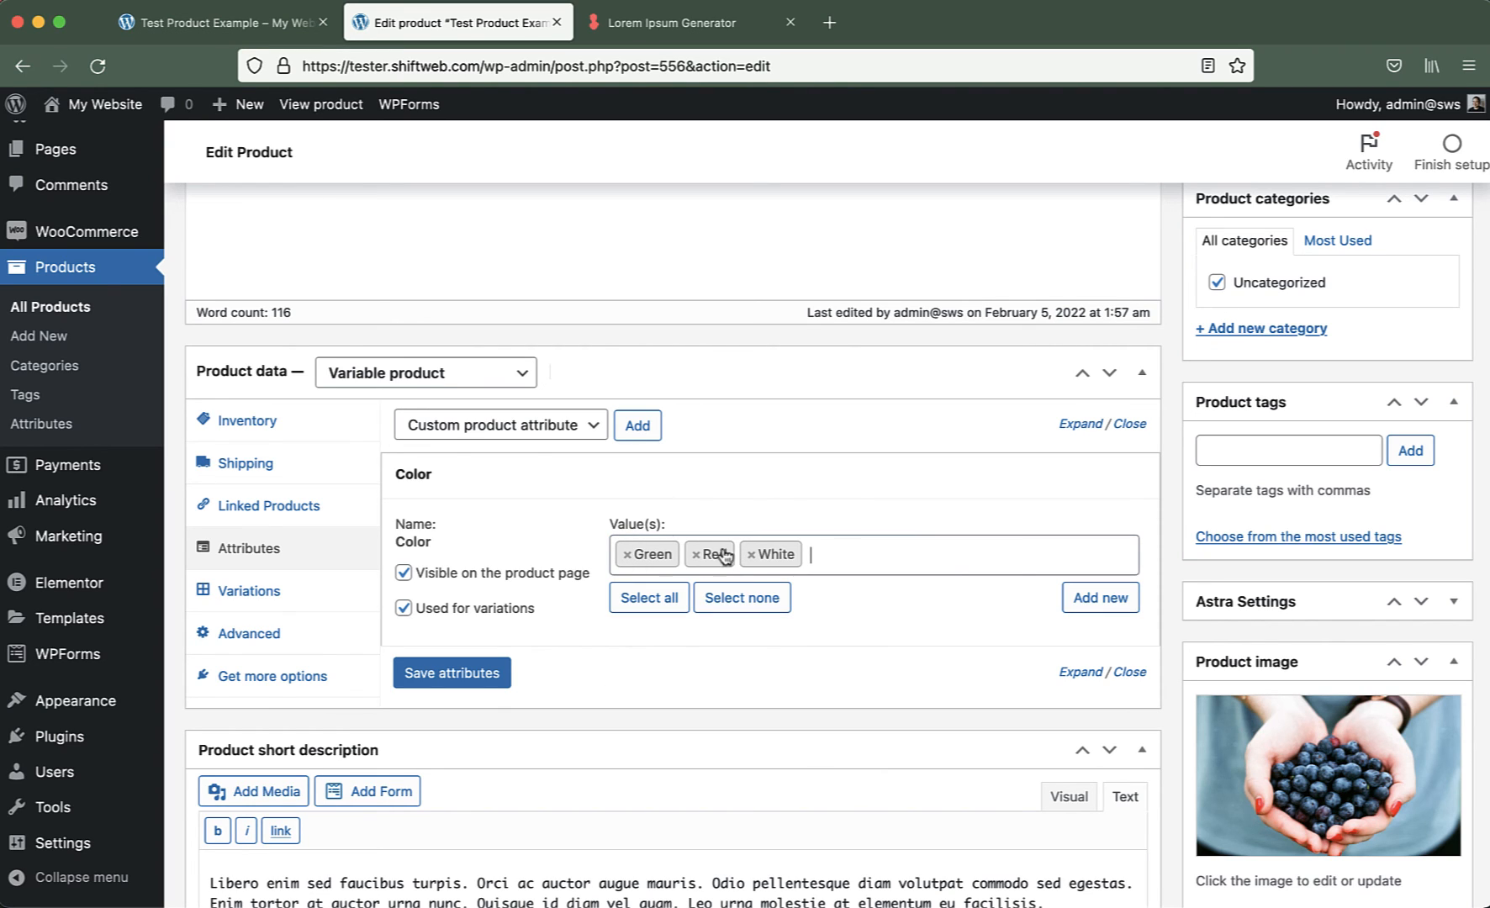
left_click(452, 676)
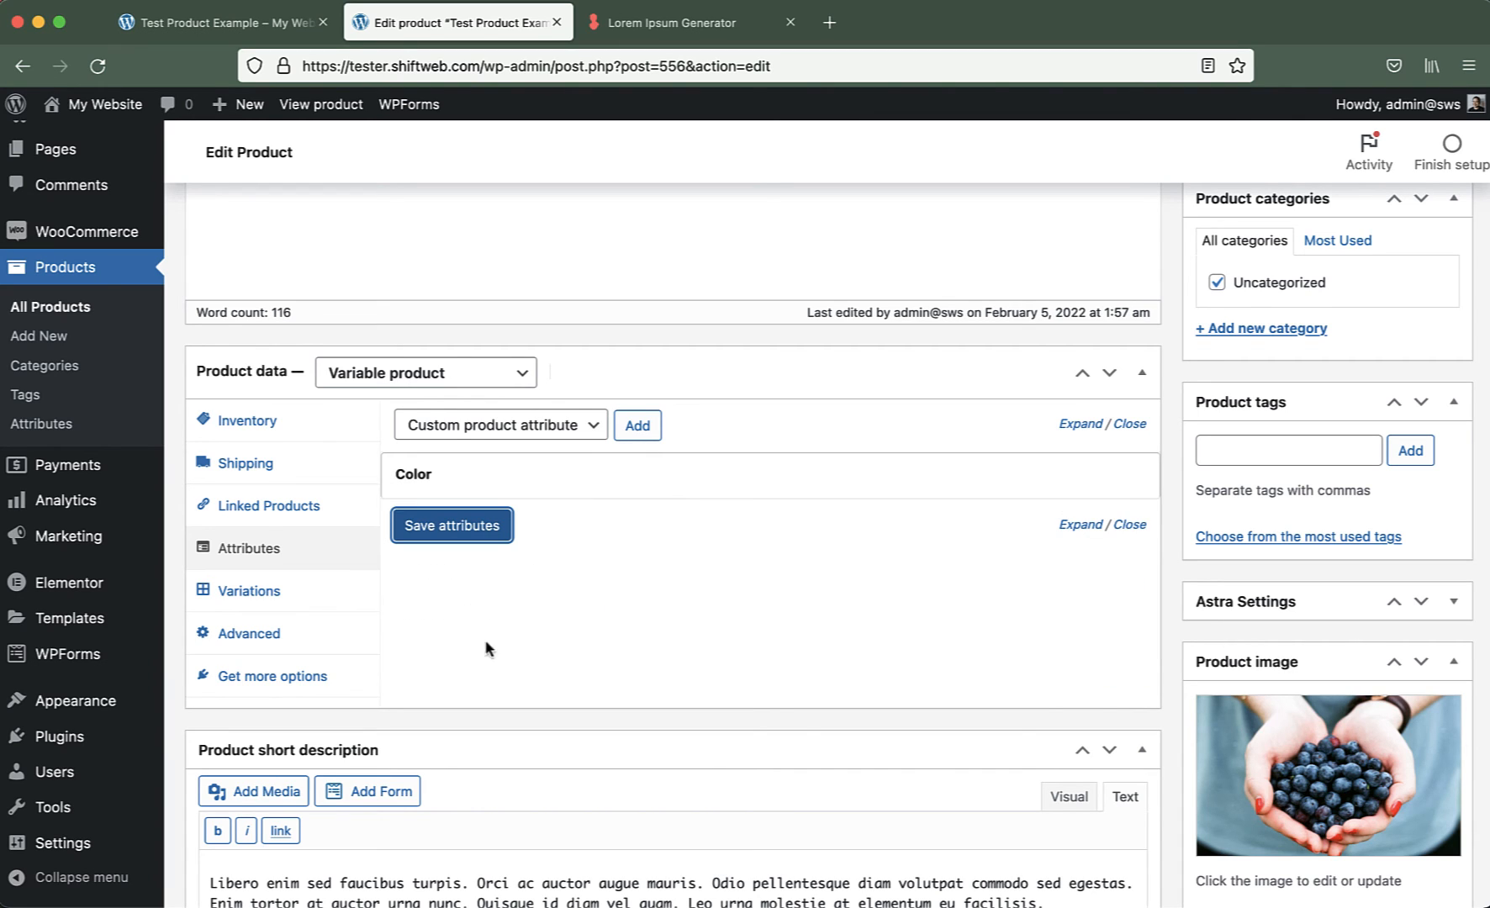
Create the product's variations from all attributes.
left_click(247, 599)
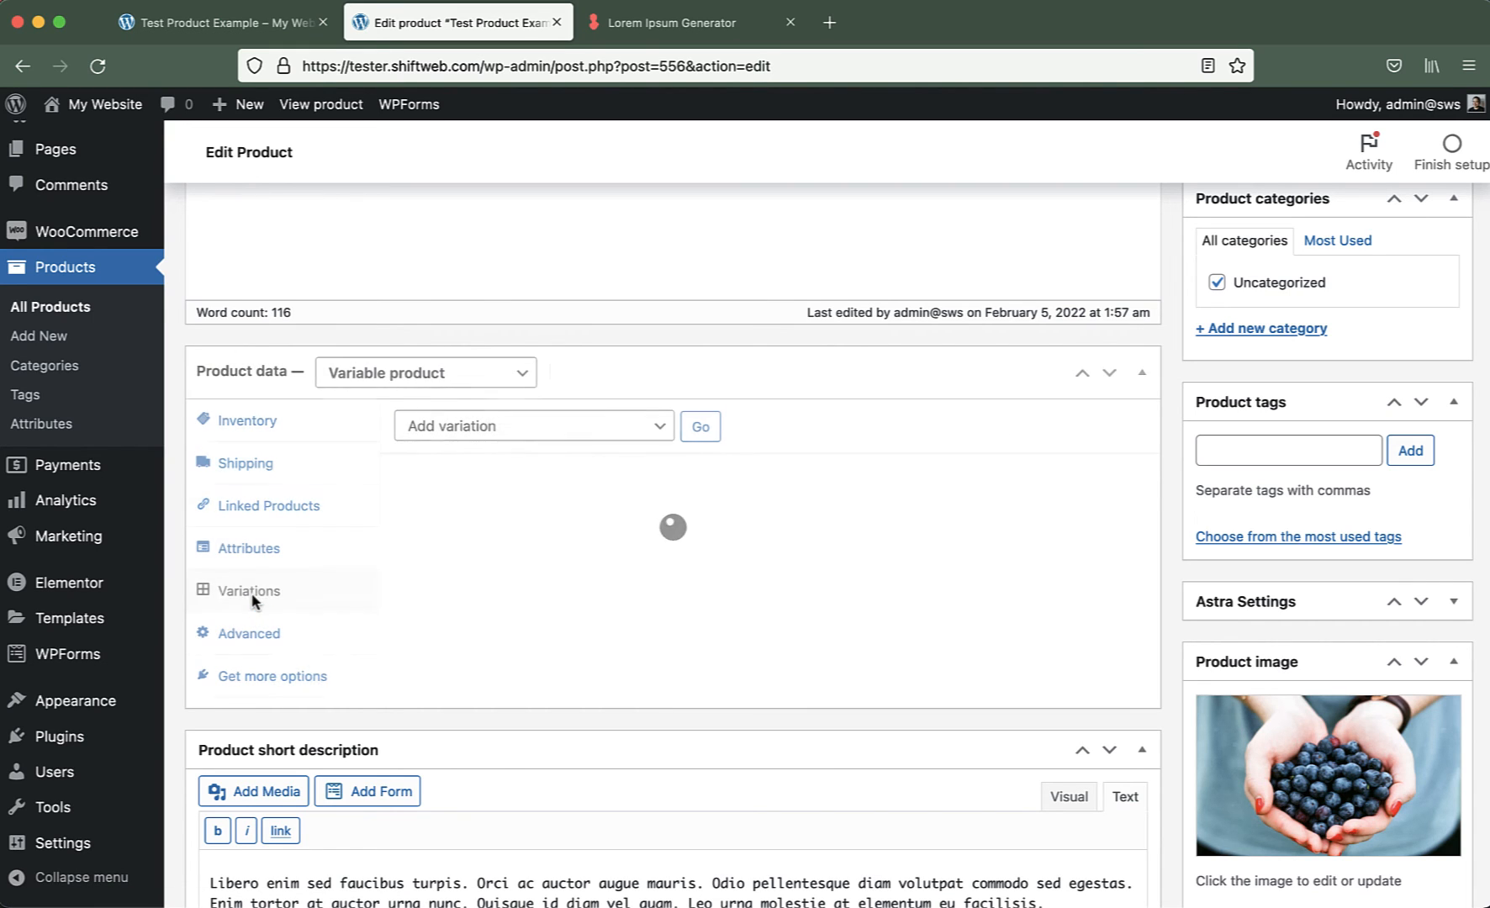
left_click(645, 430)
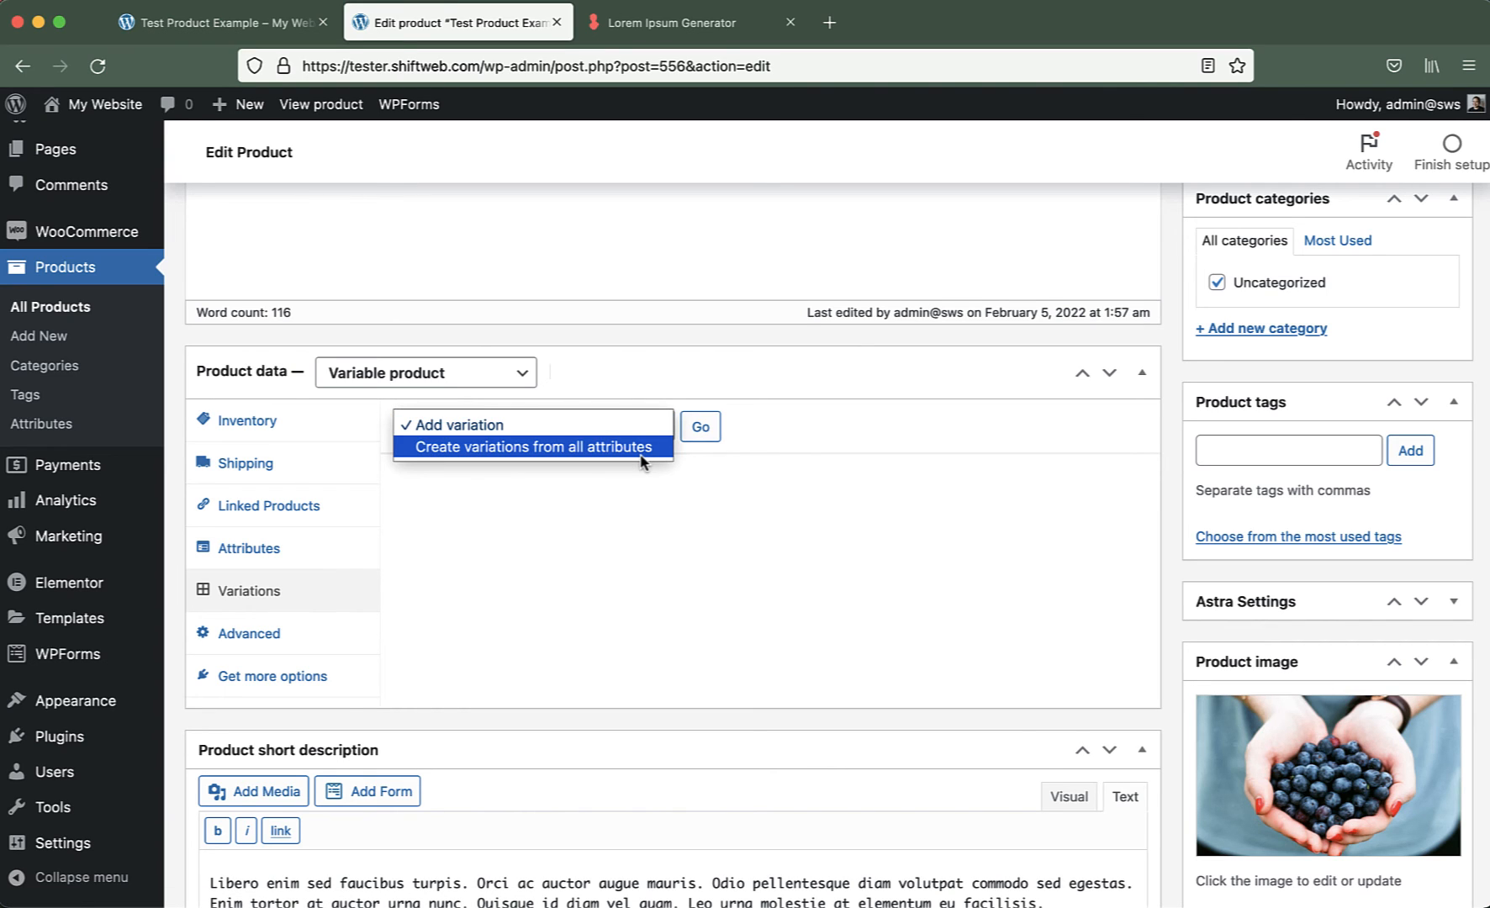
left_click(641, 447)
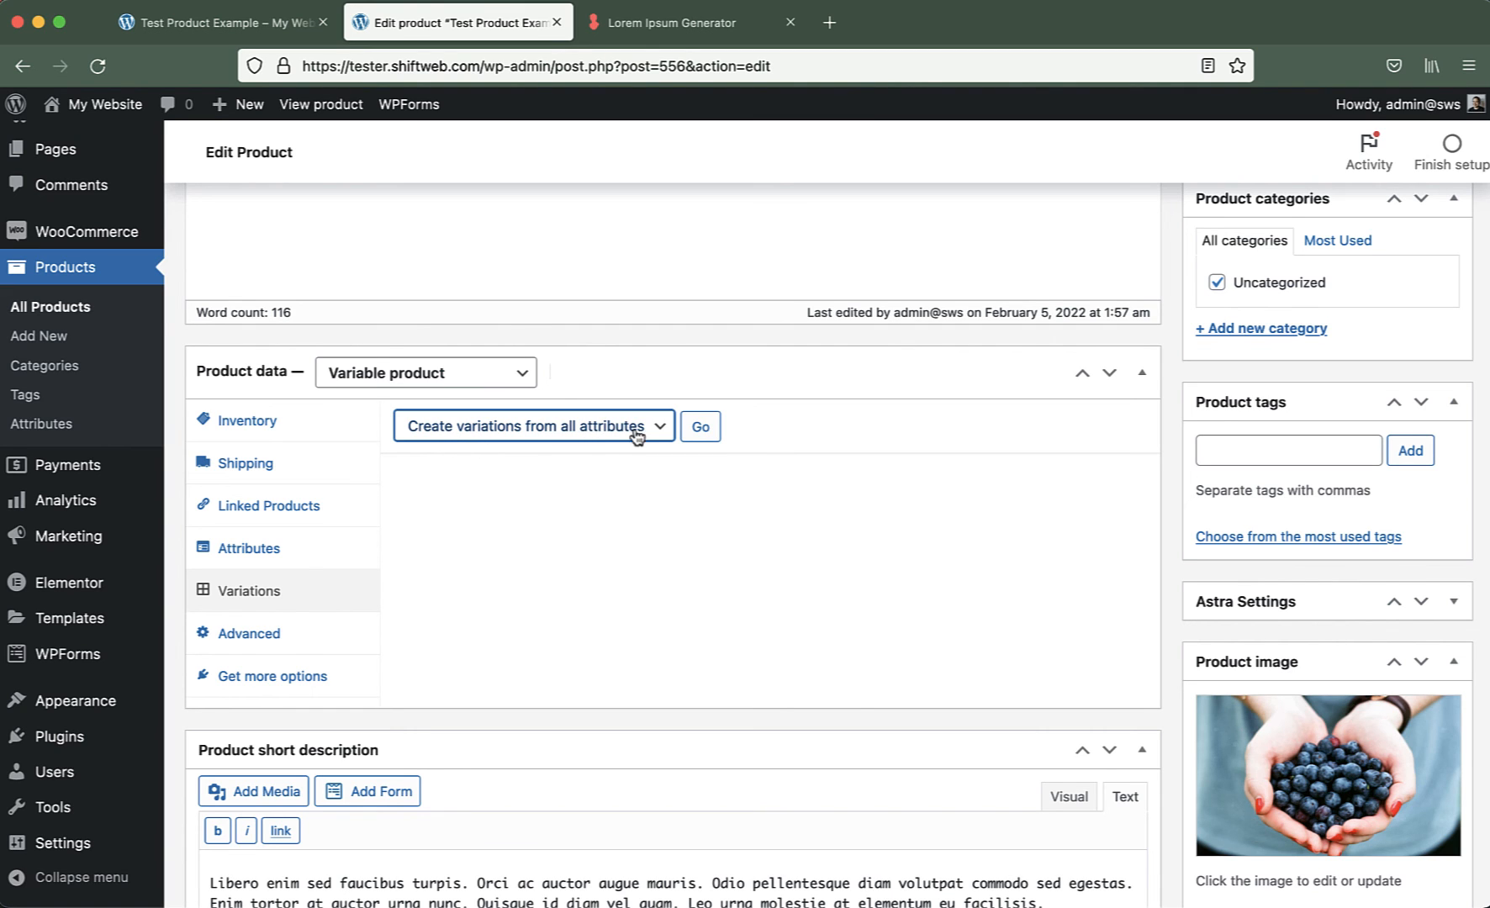
left_click(701, 427)
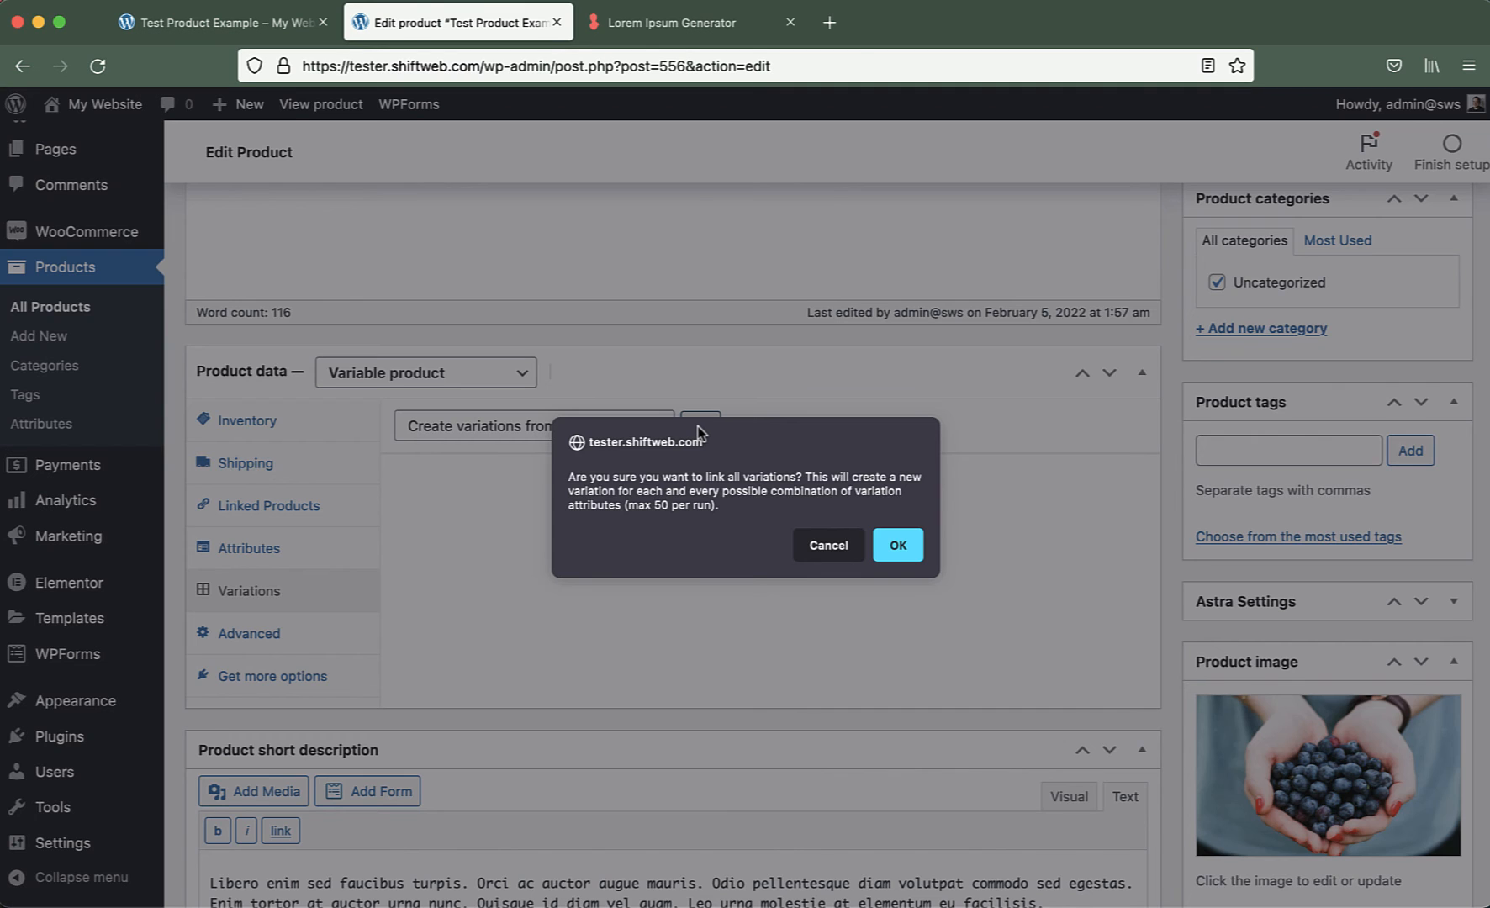
left_click(897, 547)
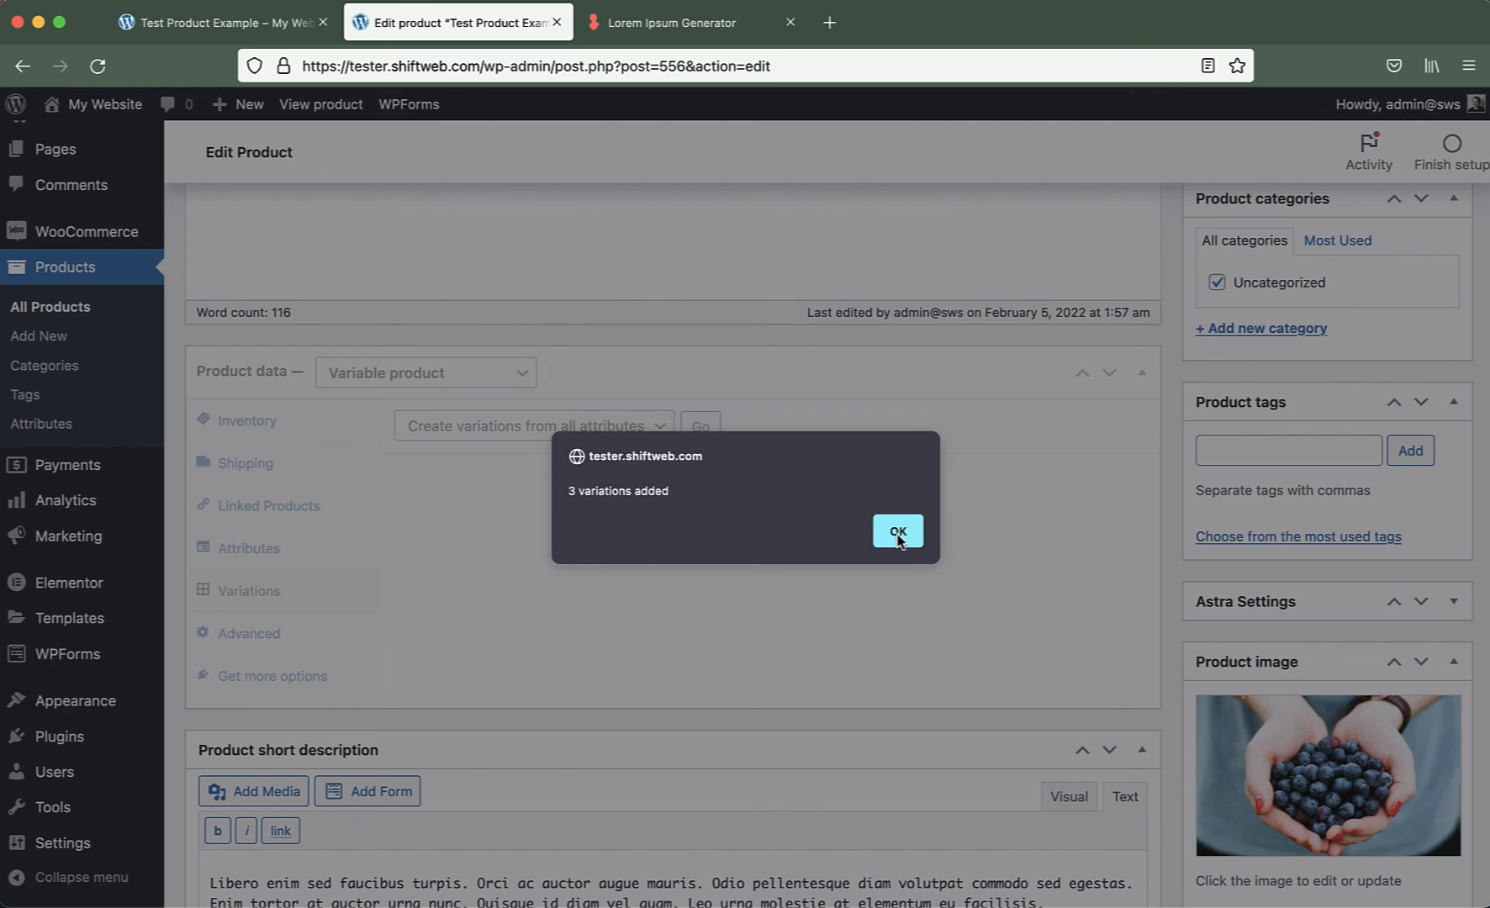
left_click(898, 531)
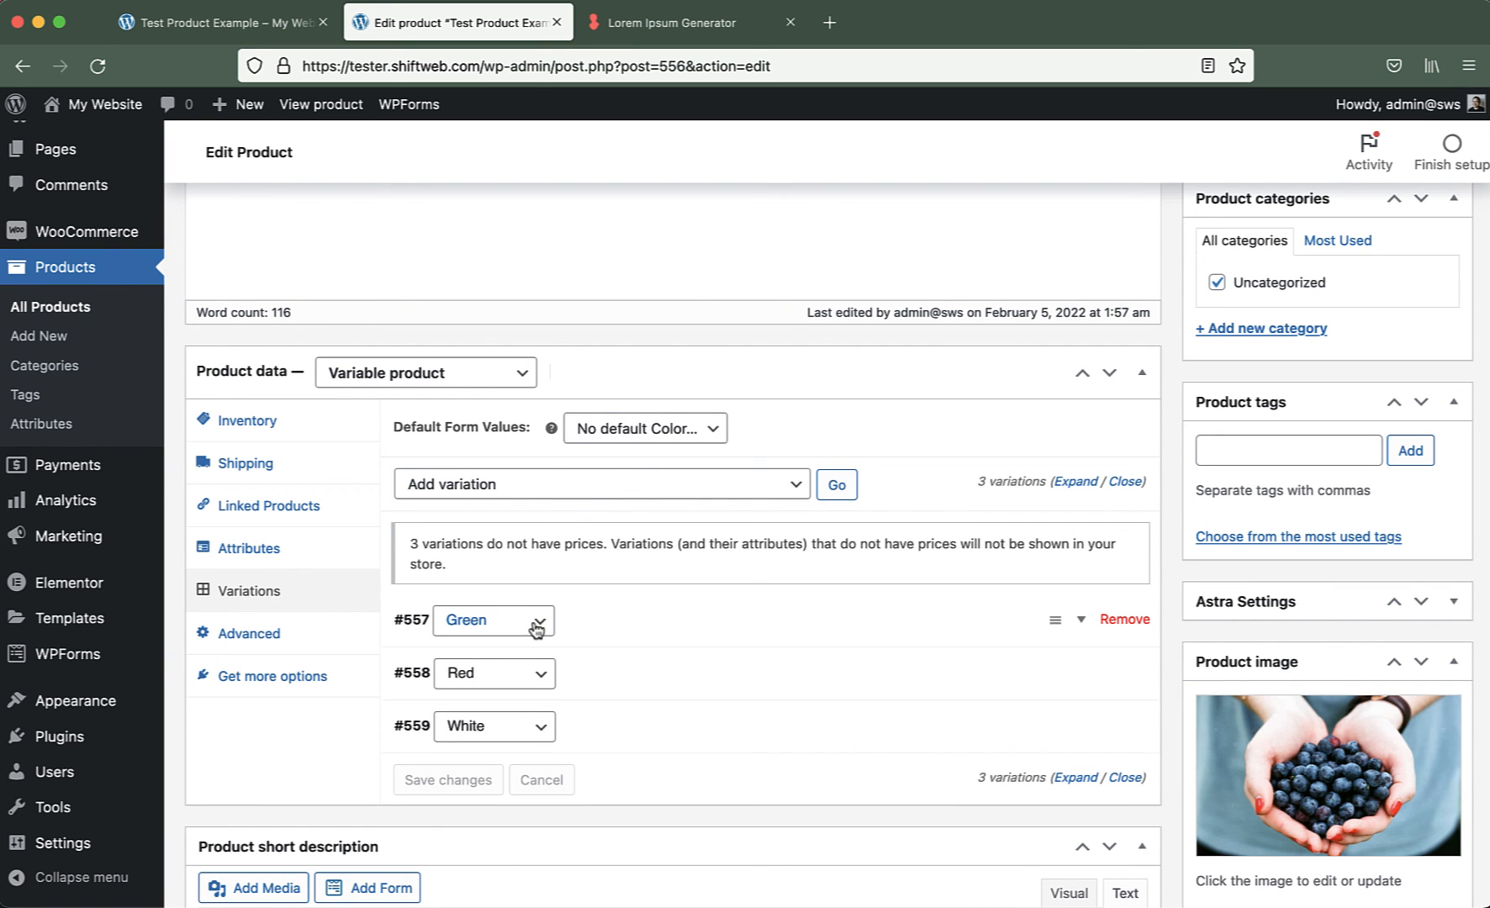
Set the regular price of the Green variation to $20.
scroll(905, 593, "down", 3)
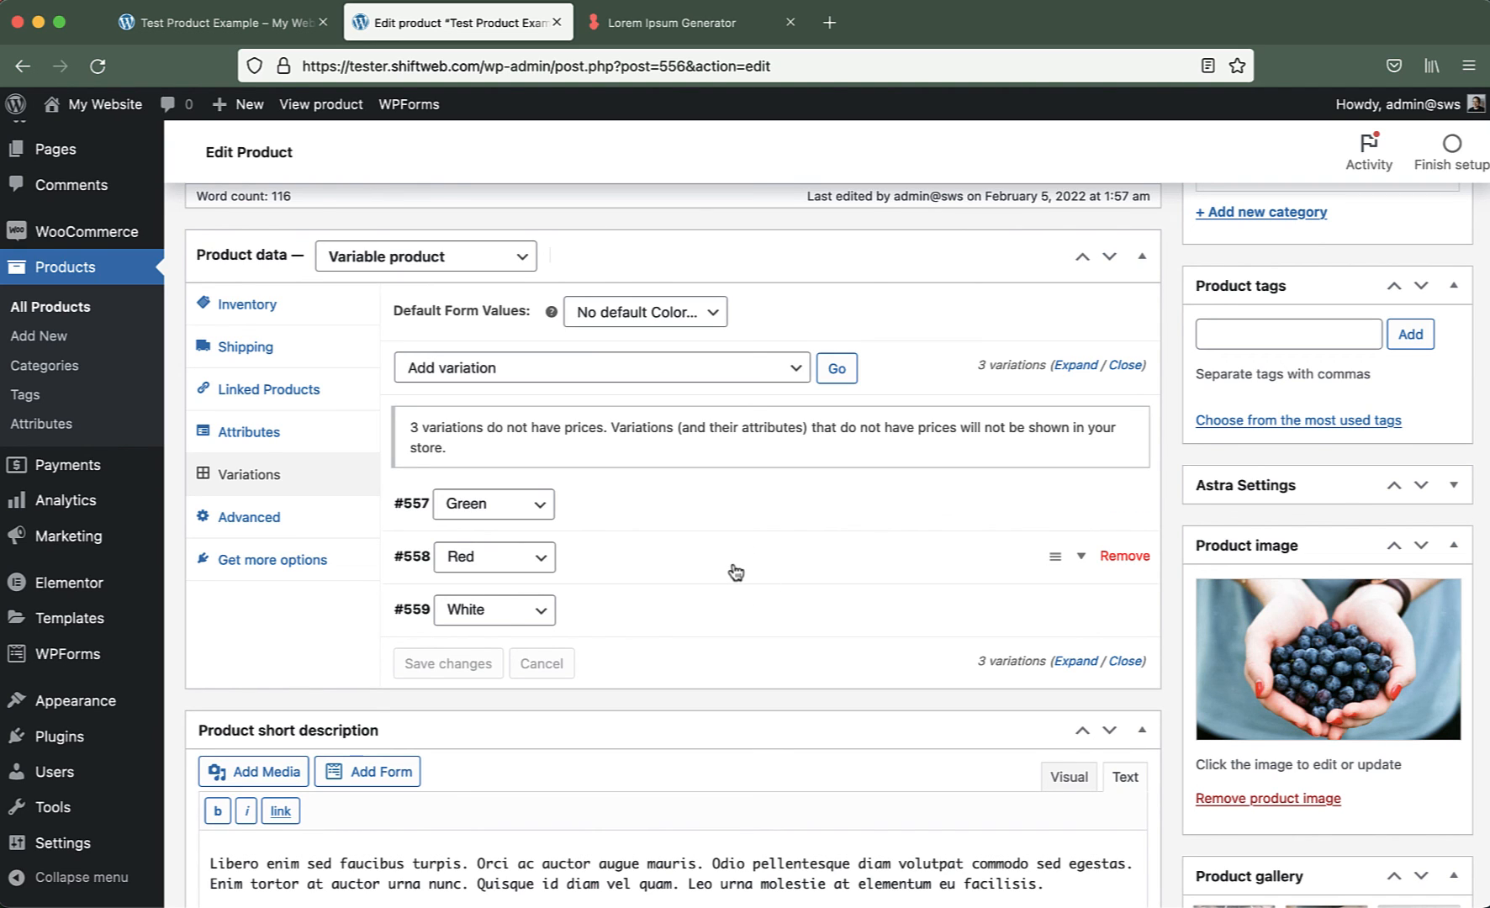
left_click(747, 520)
scroll(862, 530, "down", 3)
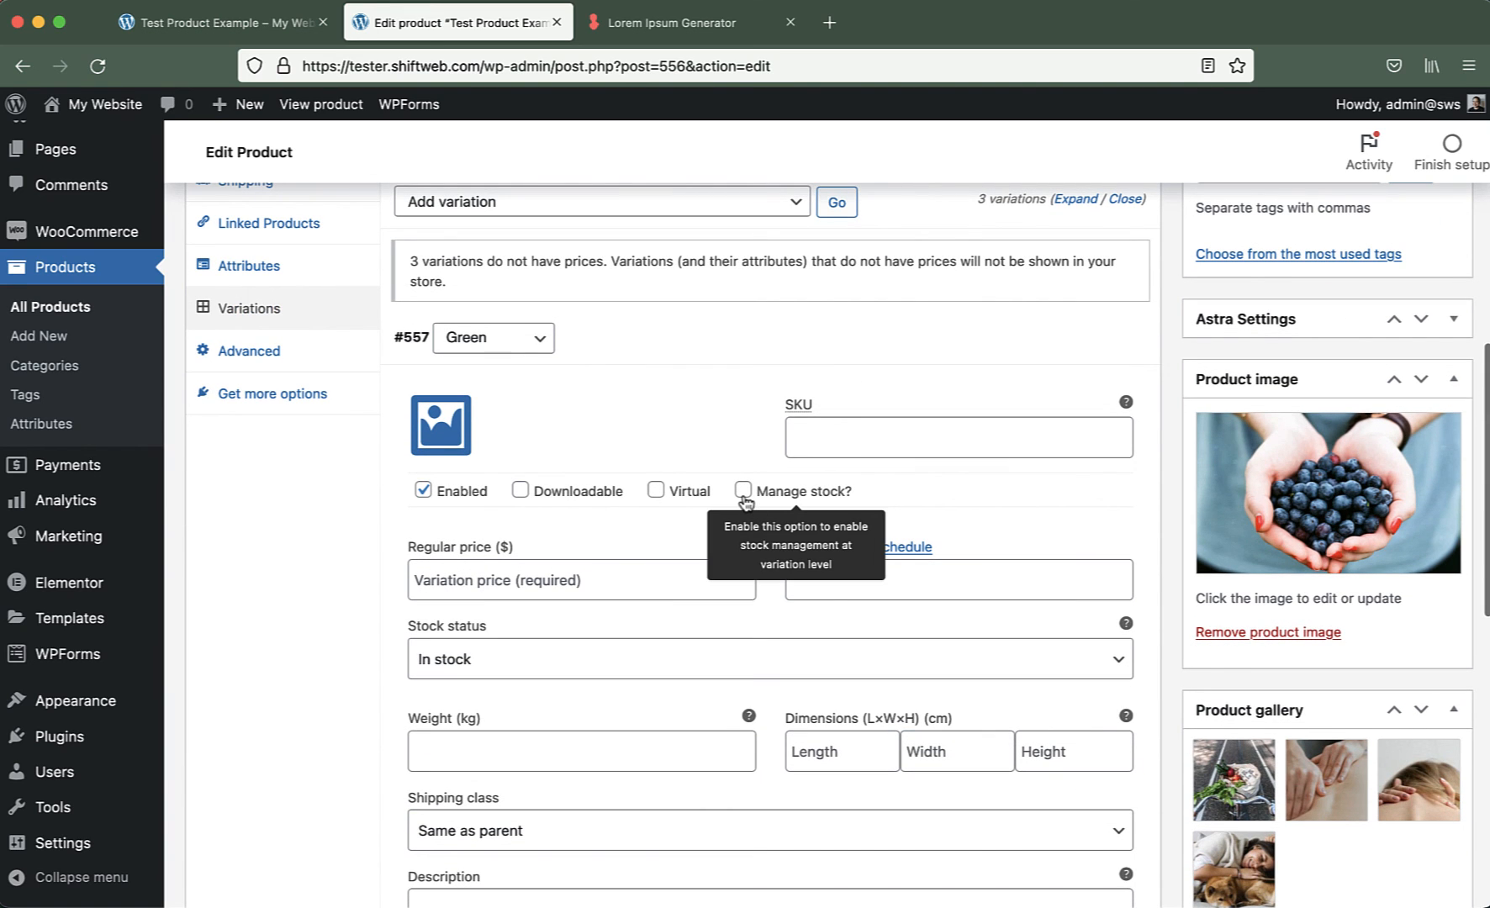
left_click(581, 577)
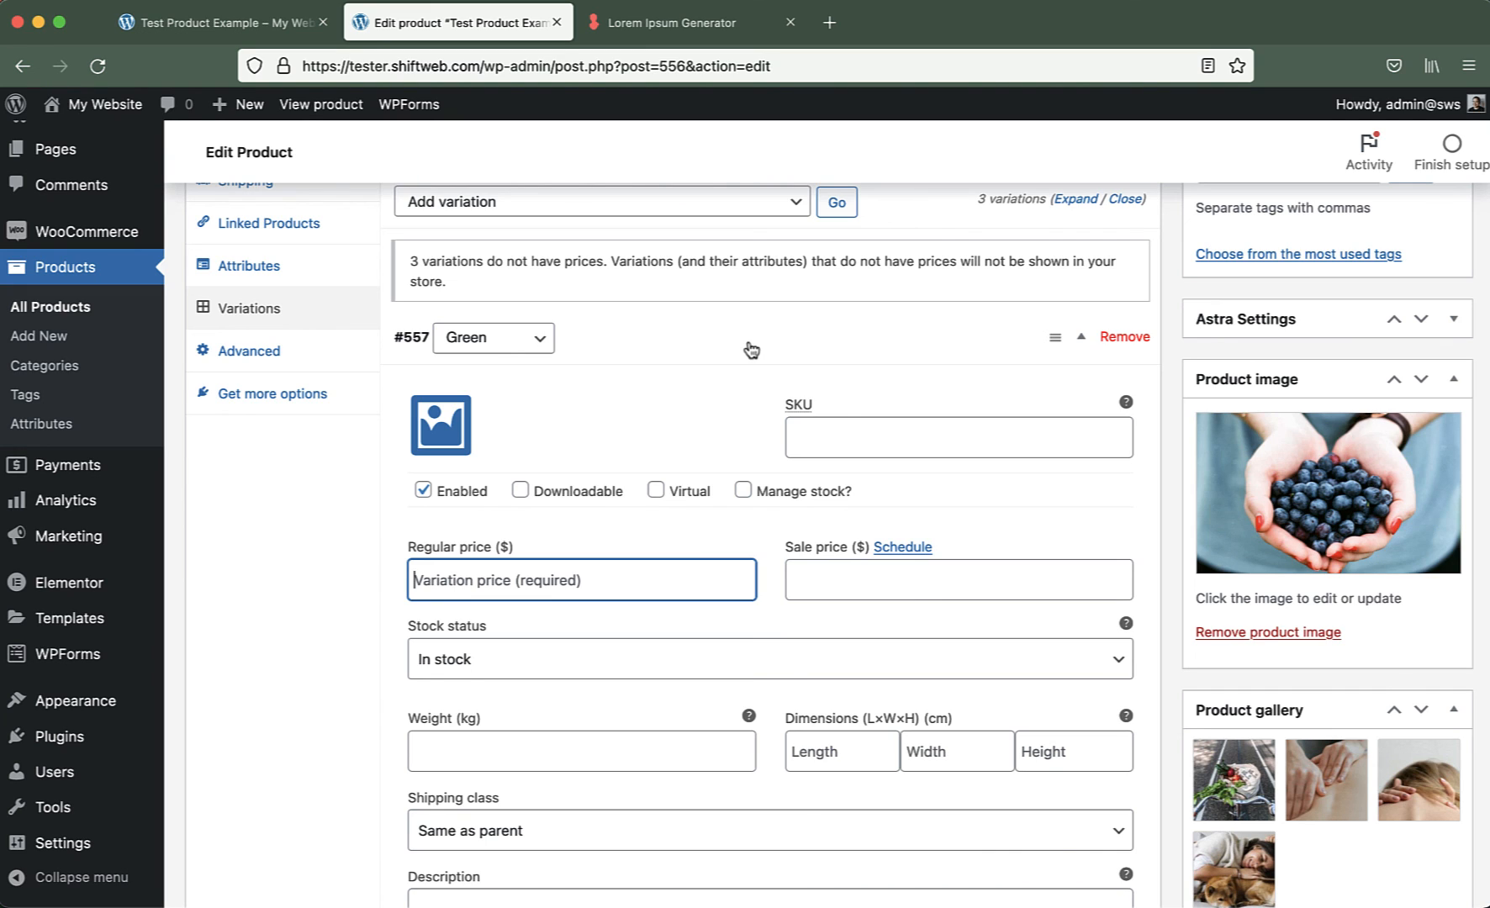
type("20")
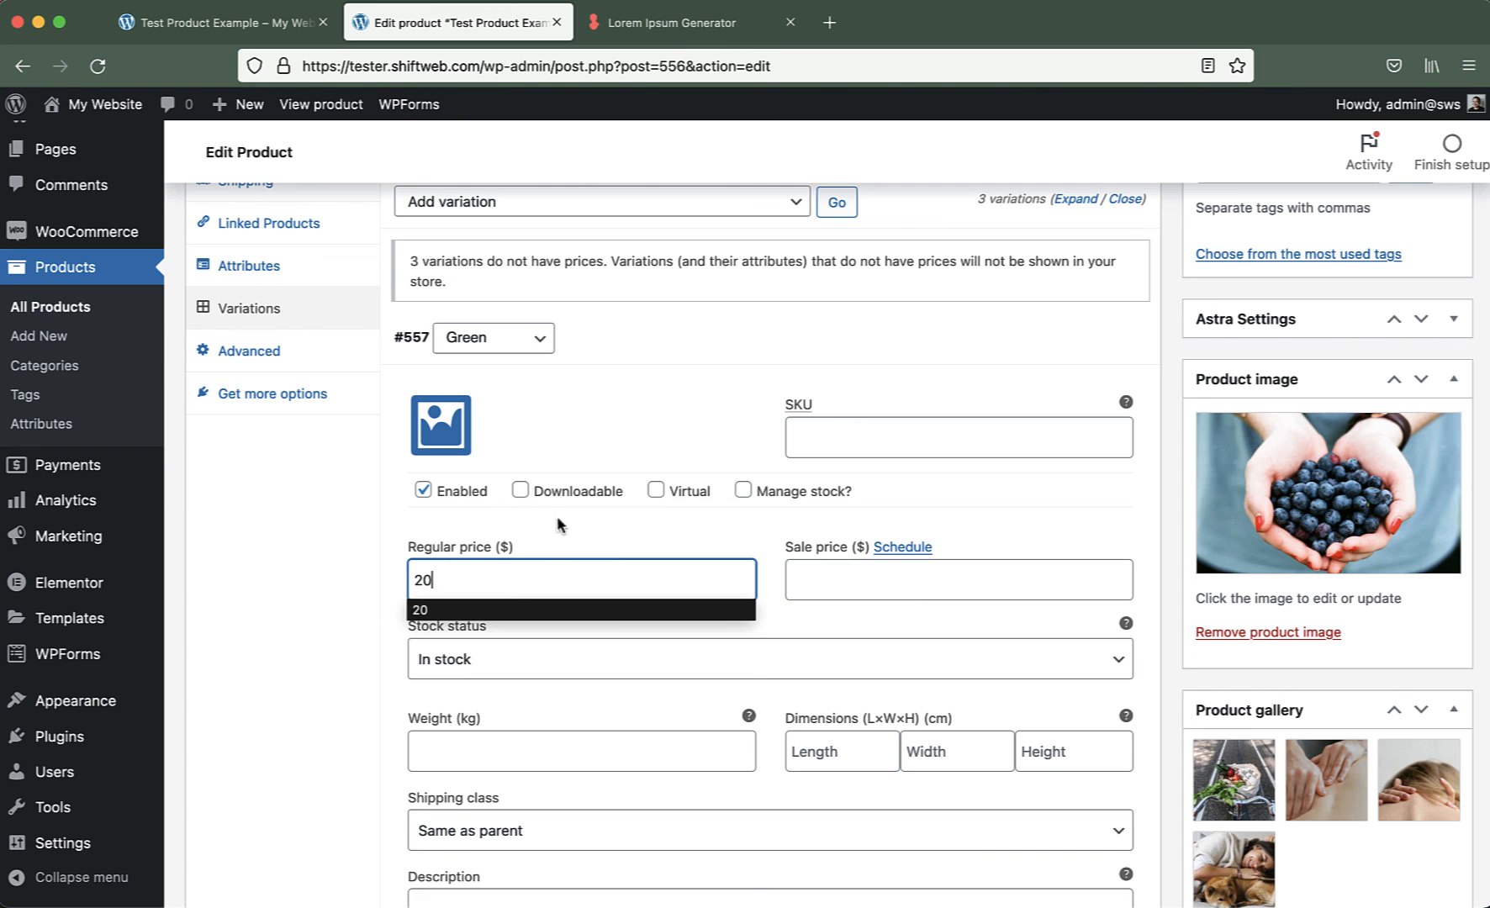
left_click(612, 547)
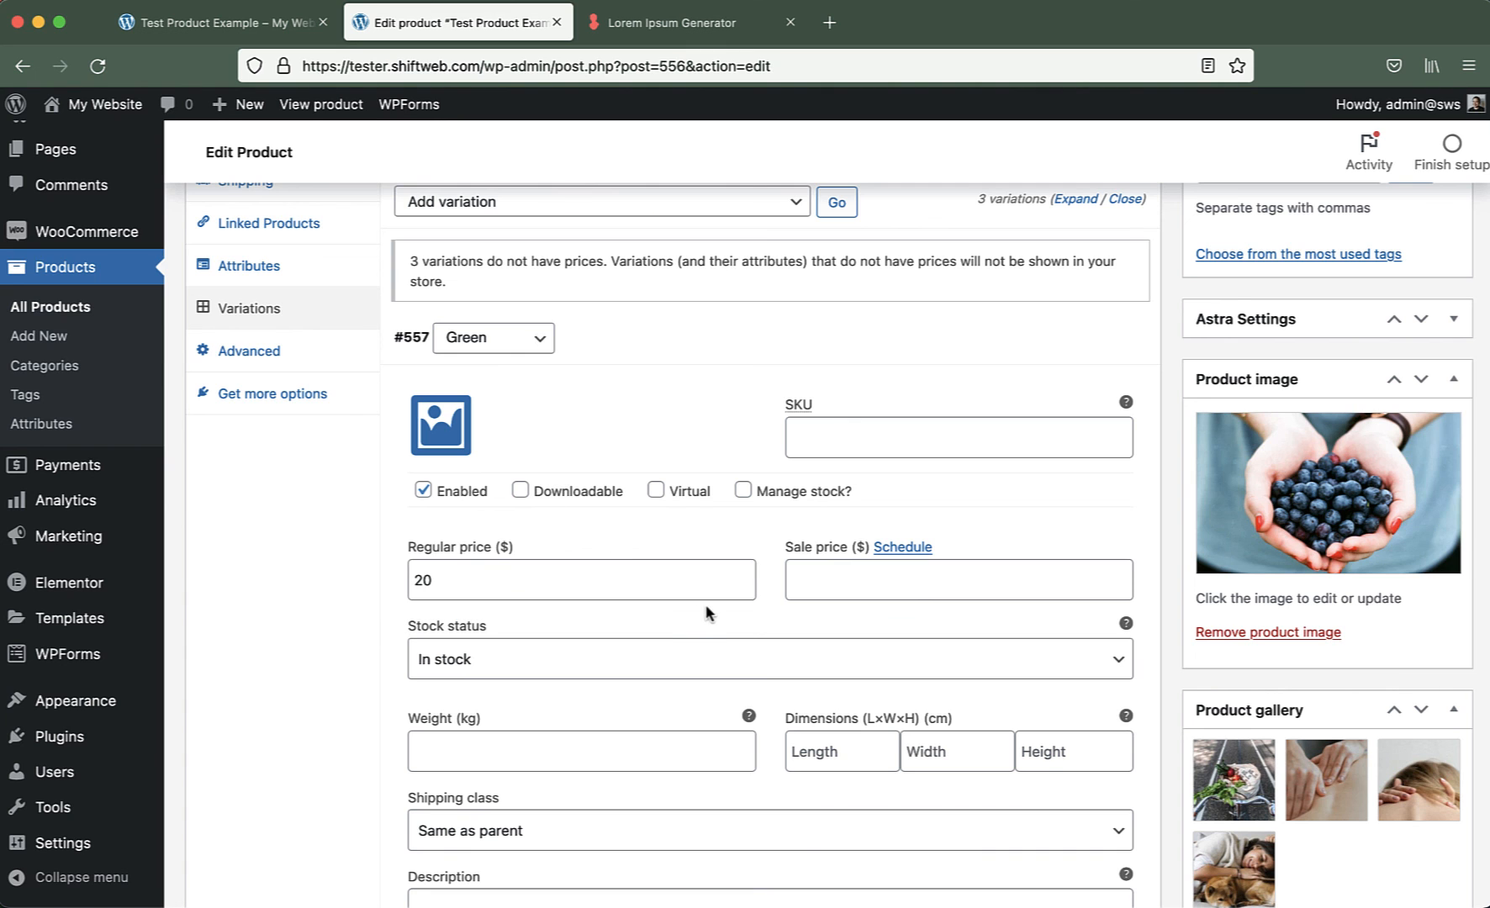
scroll(708, 612, "down", 5)
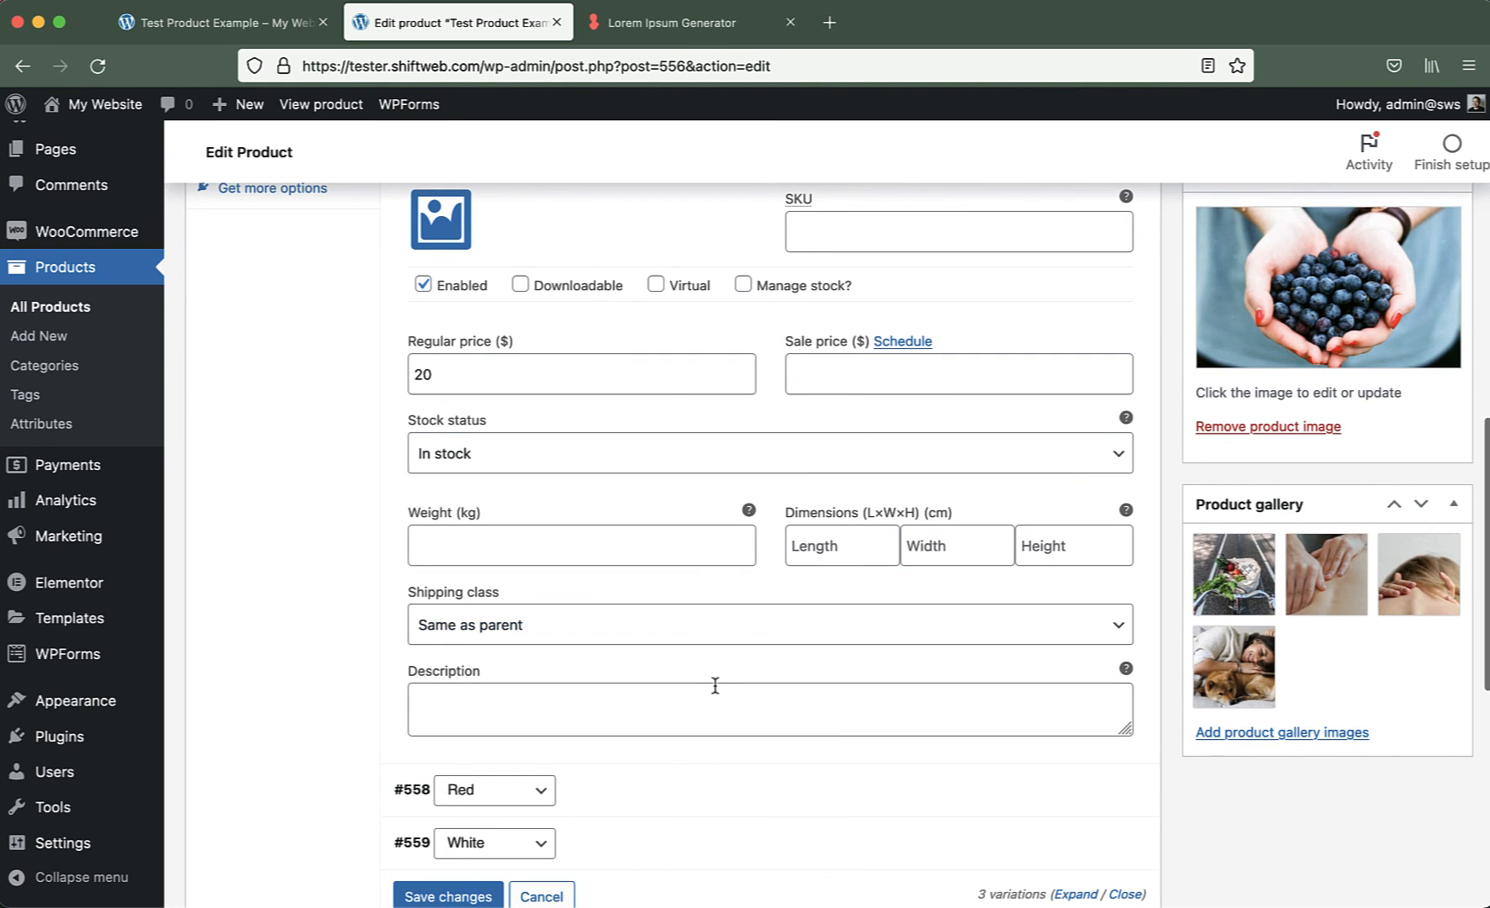
scroll(716, 685, "up", 3)
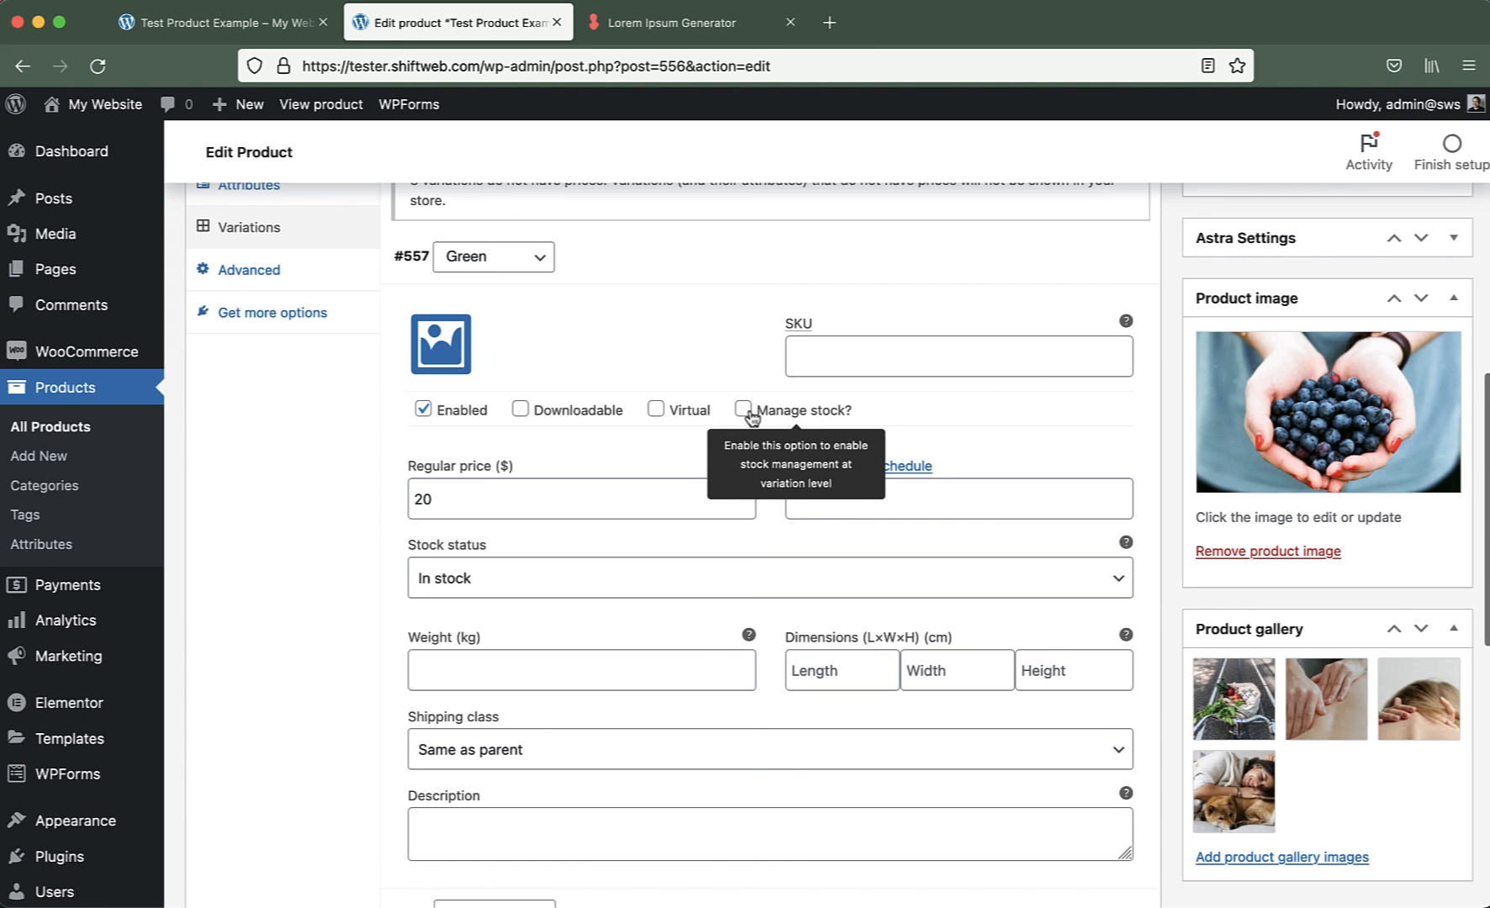
left_click(935, 497)
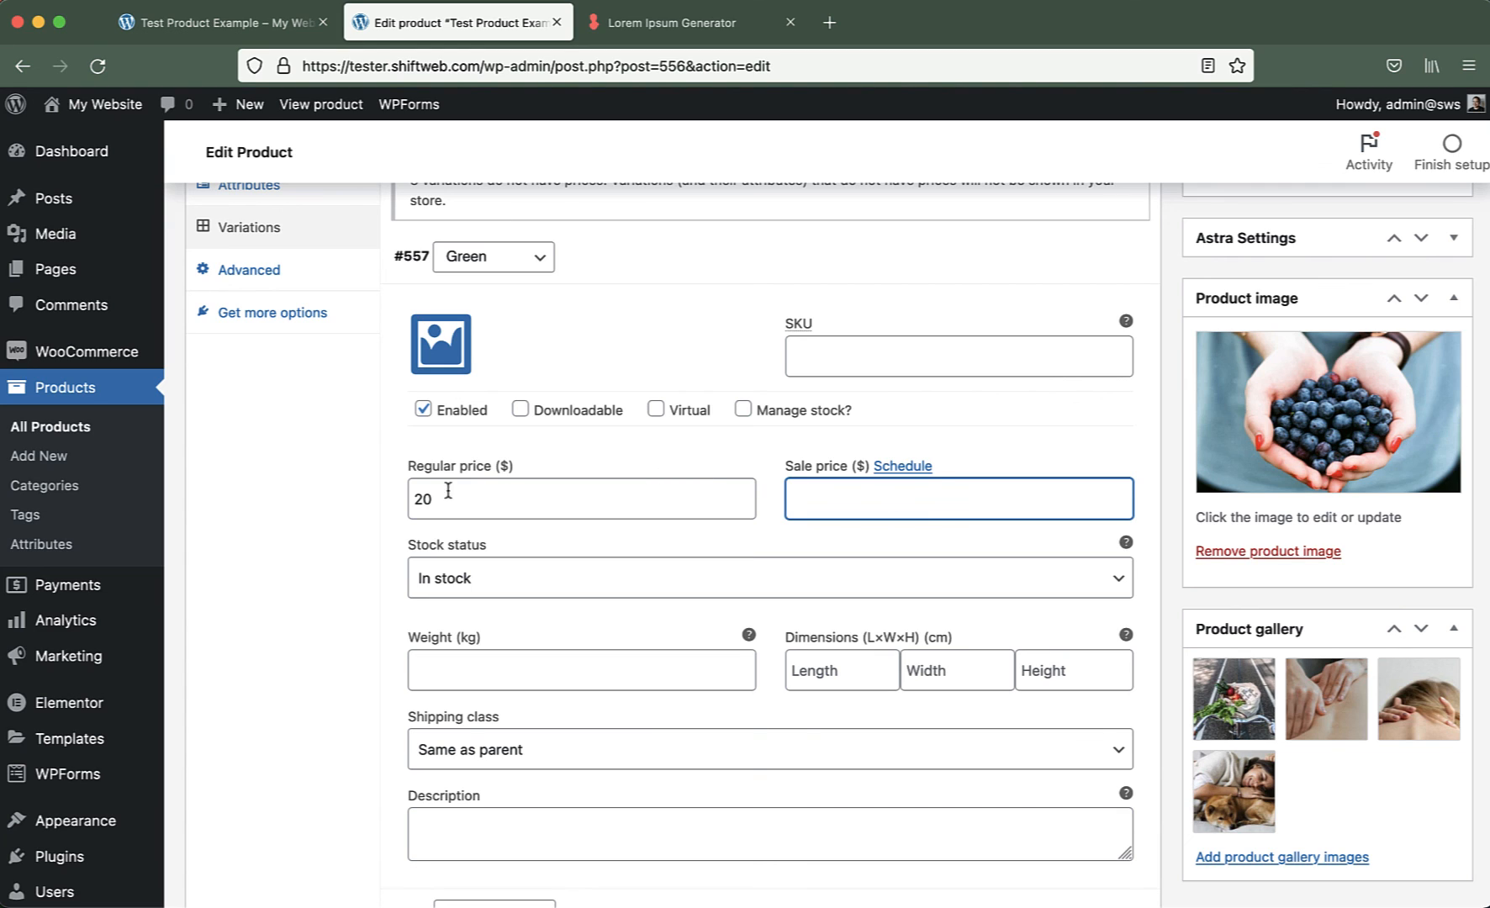
Set the regular price of the Red variation to $25.
left_click_drag(453, 496, 389, 496)
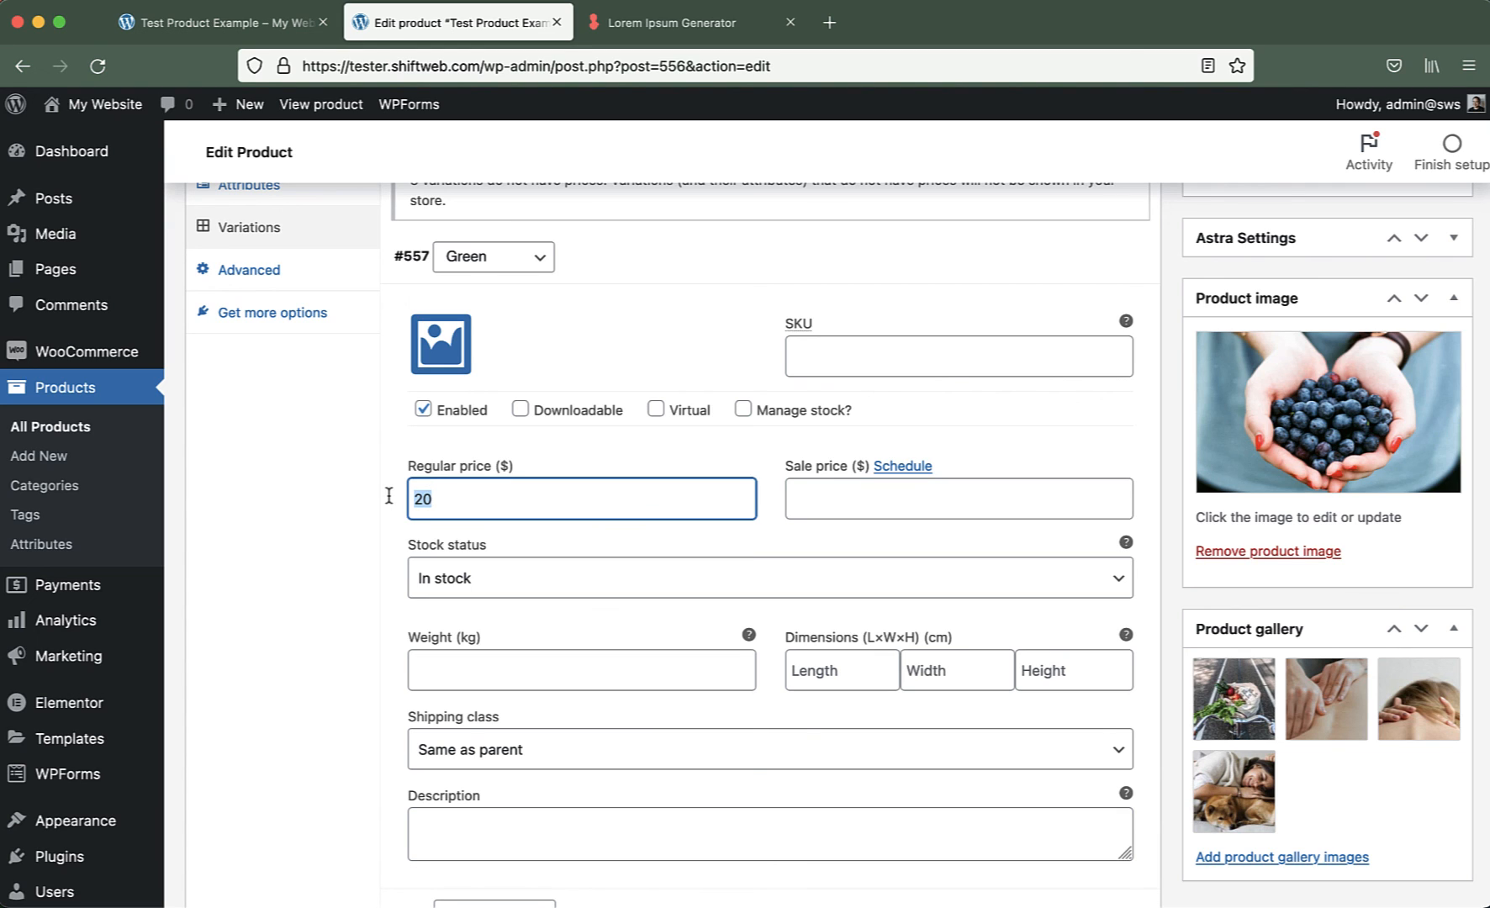
left_click(766, 525)
scroll(799, 501, "down", 4)
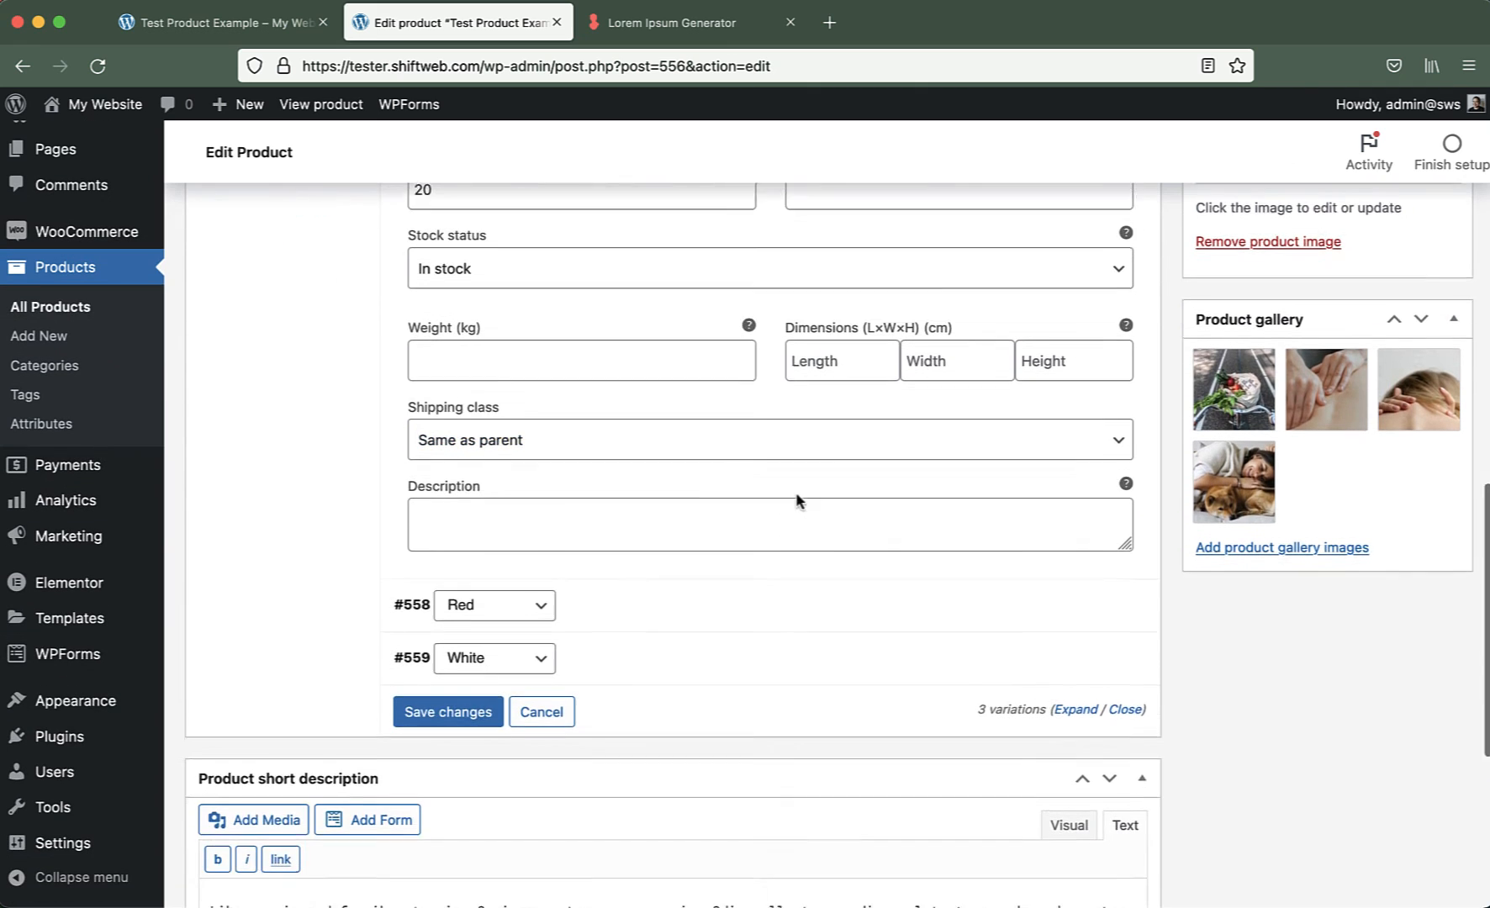
left_click(687, 579)
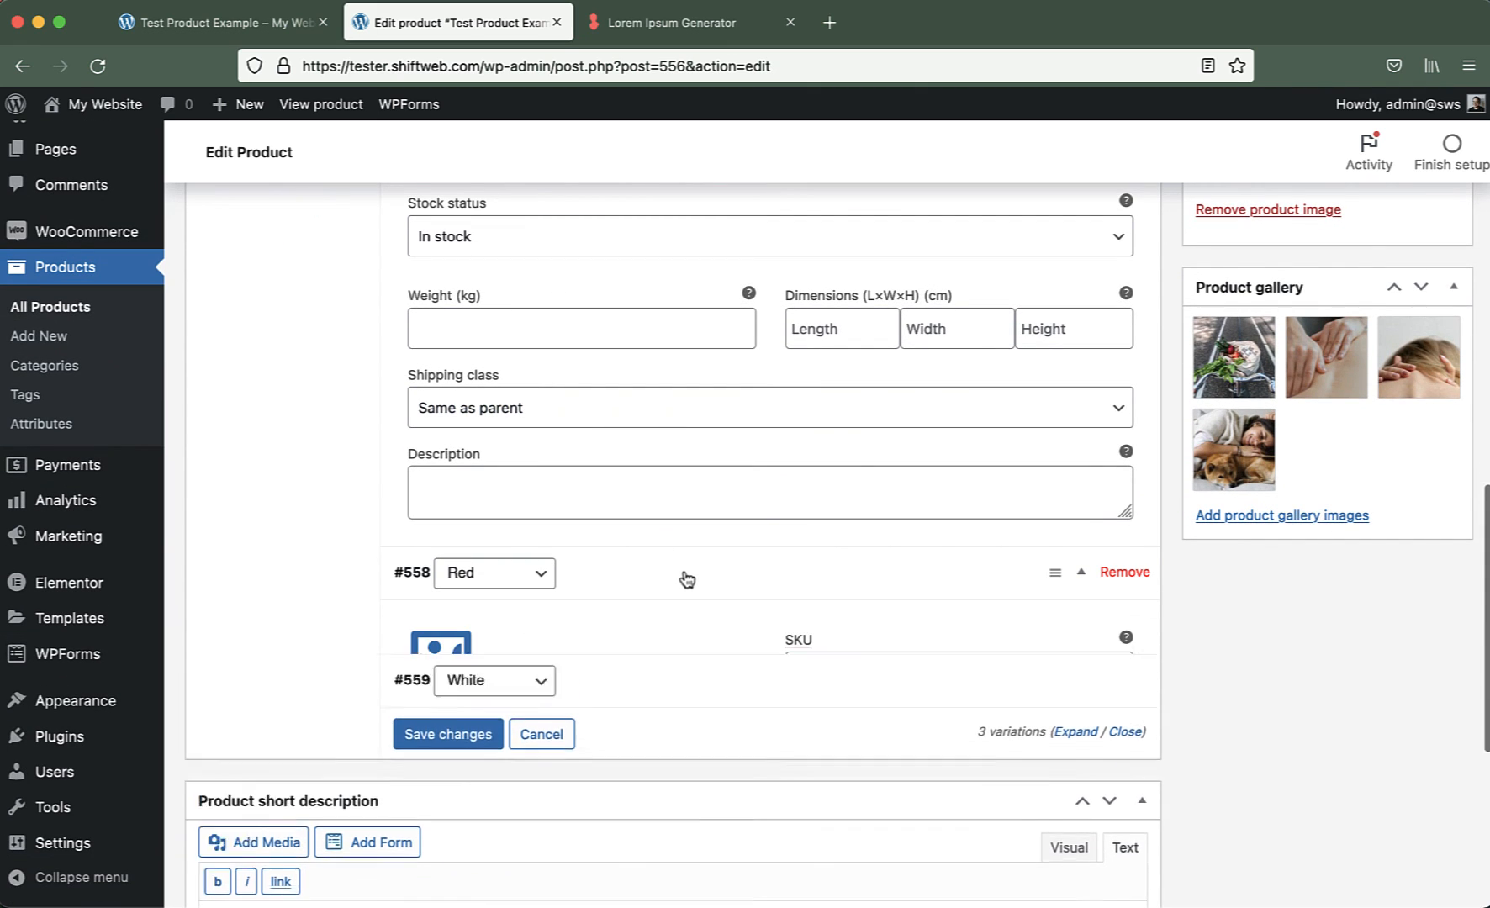
scroll(761, 593, "down", 2)
left_click(549, 644)
type("25")
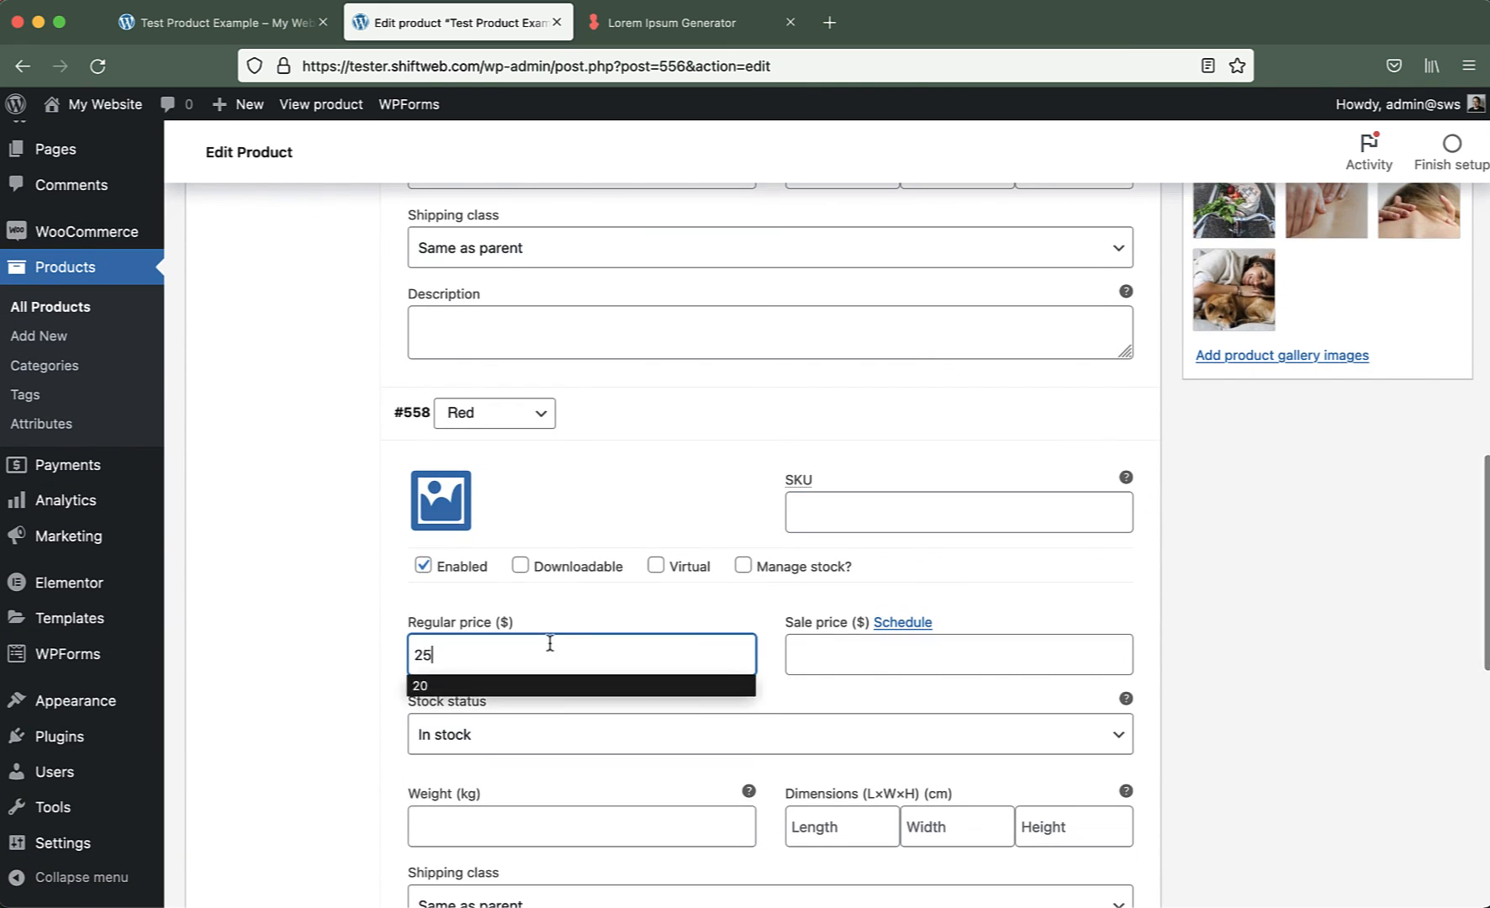
Set the regular price of the White variation to $30.
scroll(751, 619, "down", 5)
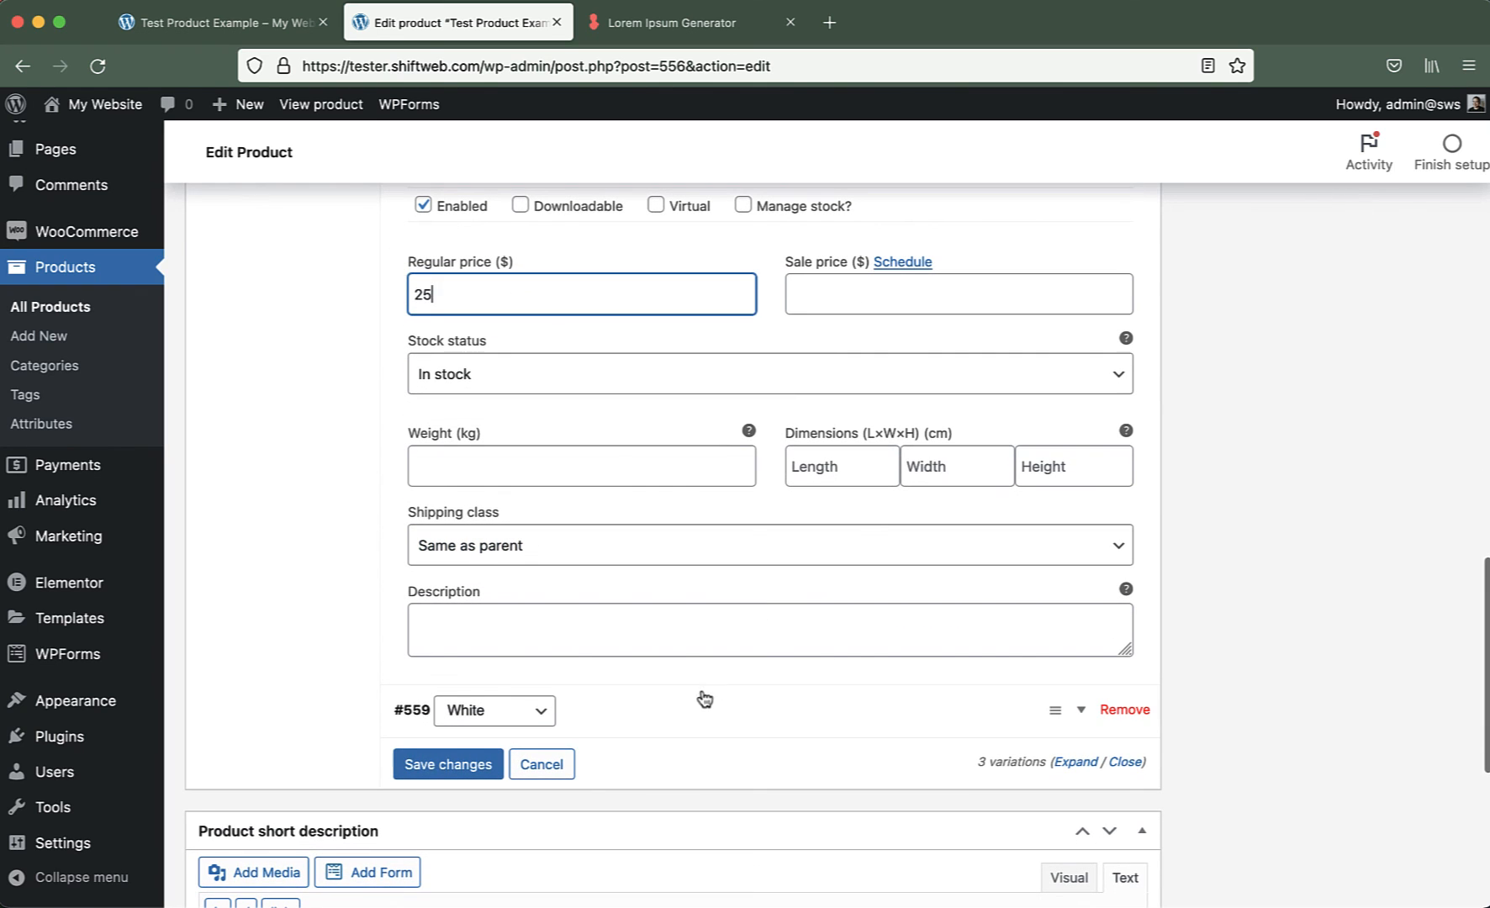
left_click(705, 699)
scroll(619, 748, "down", 4)
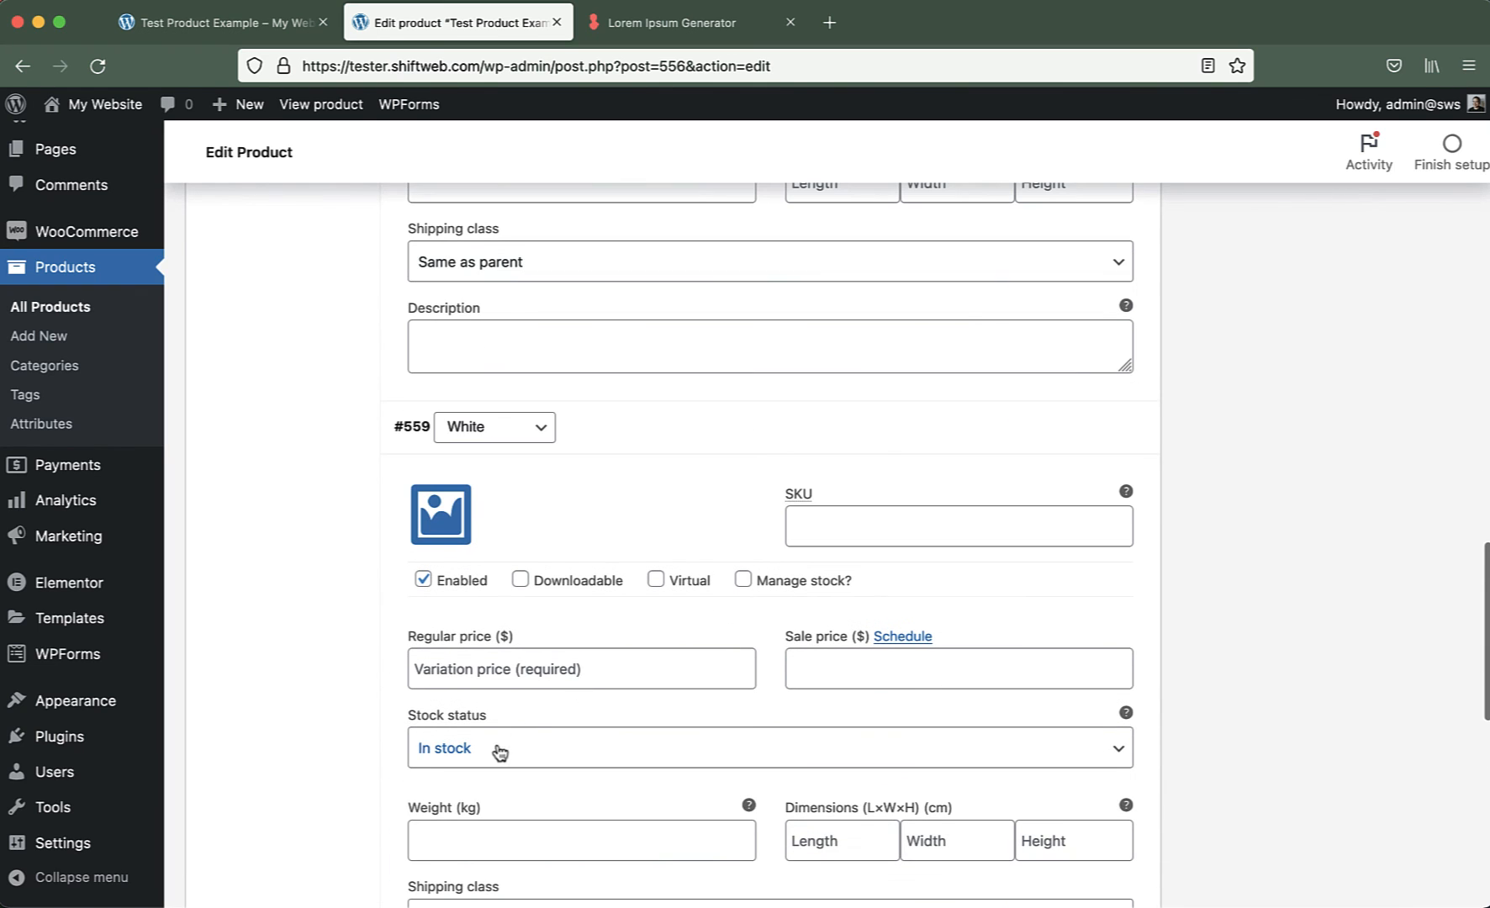
left_click(502, 660)
type("30")
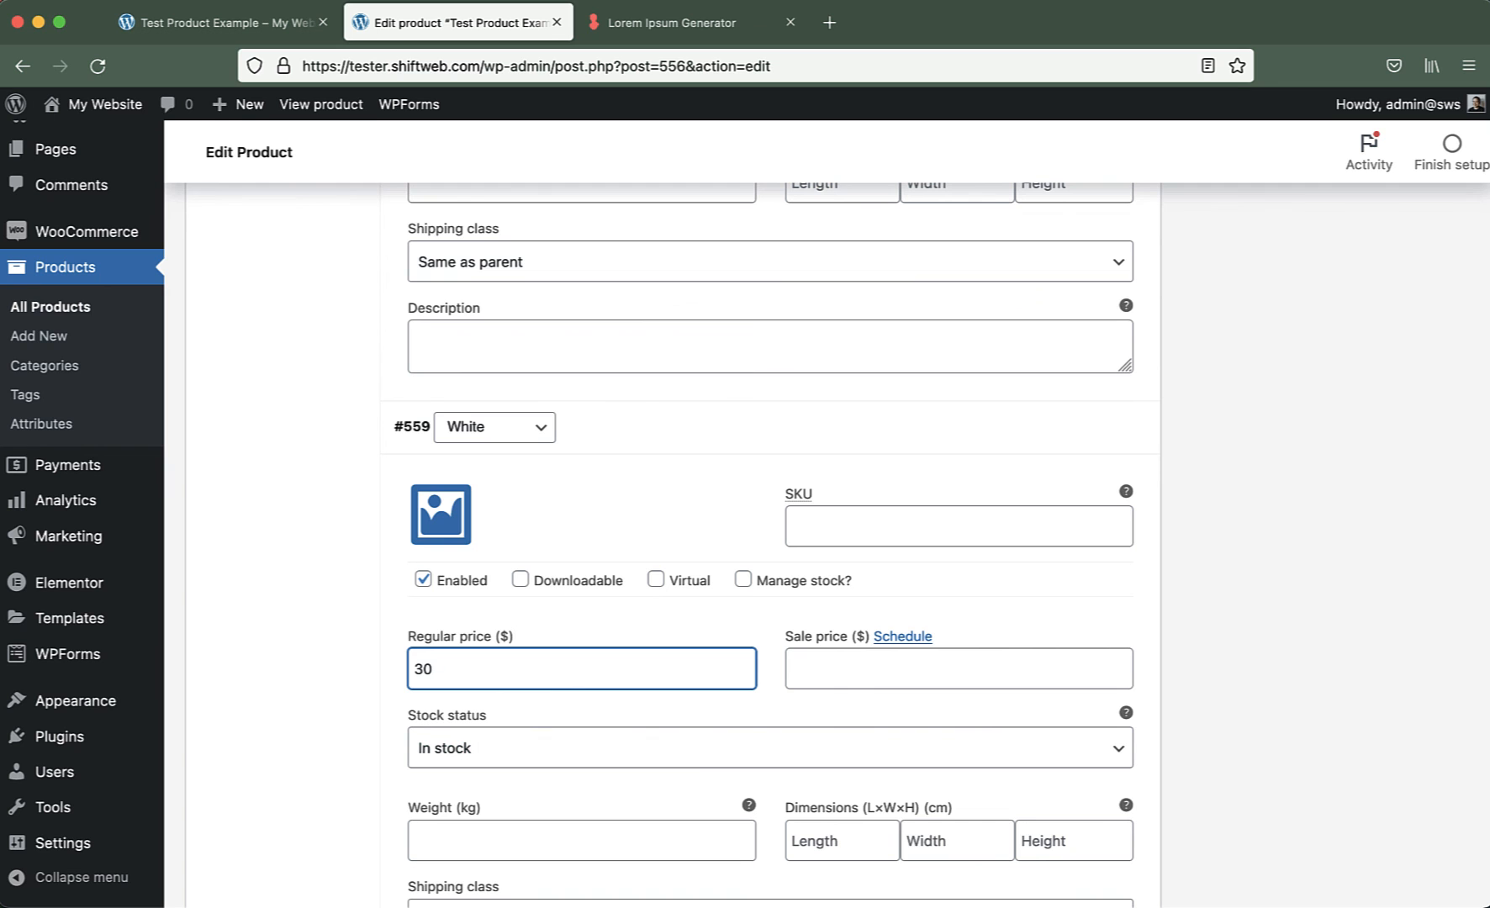
Save the variation changes and update the published product.
scroll(662, 631, "down", 4)
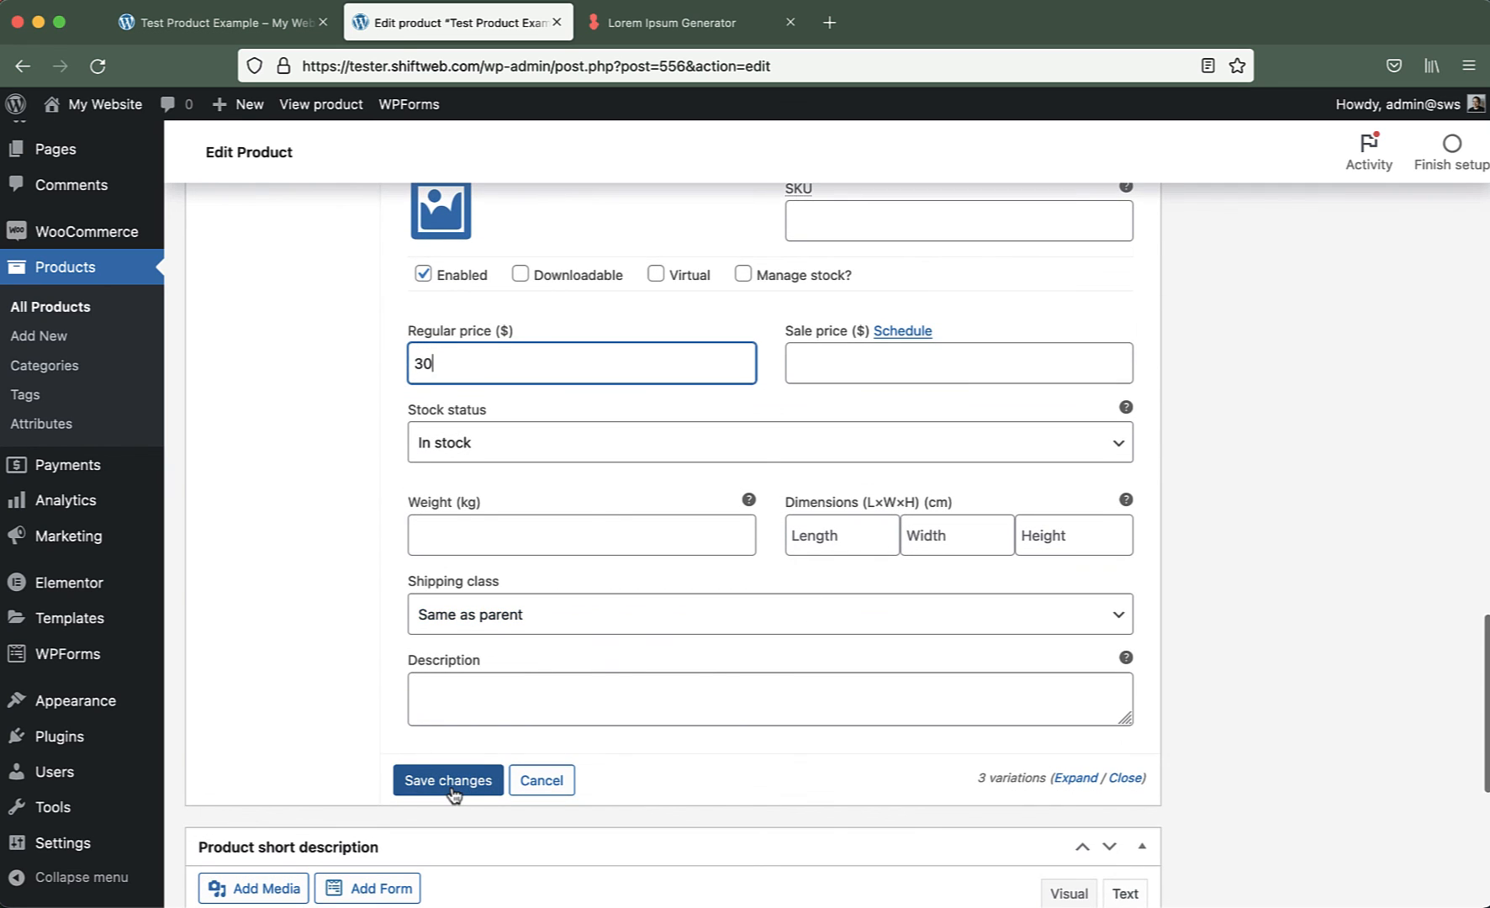
left_click(450, 782)
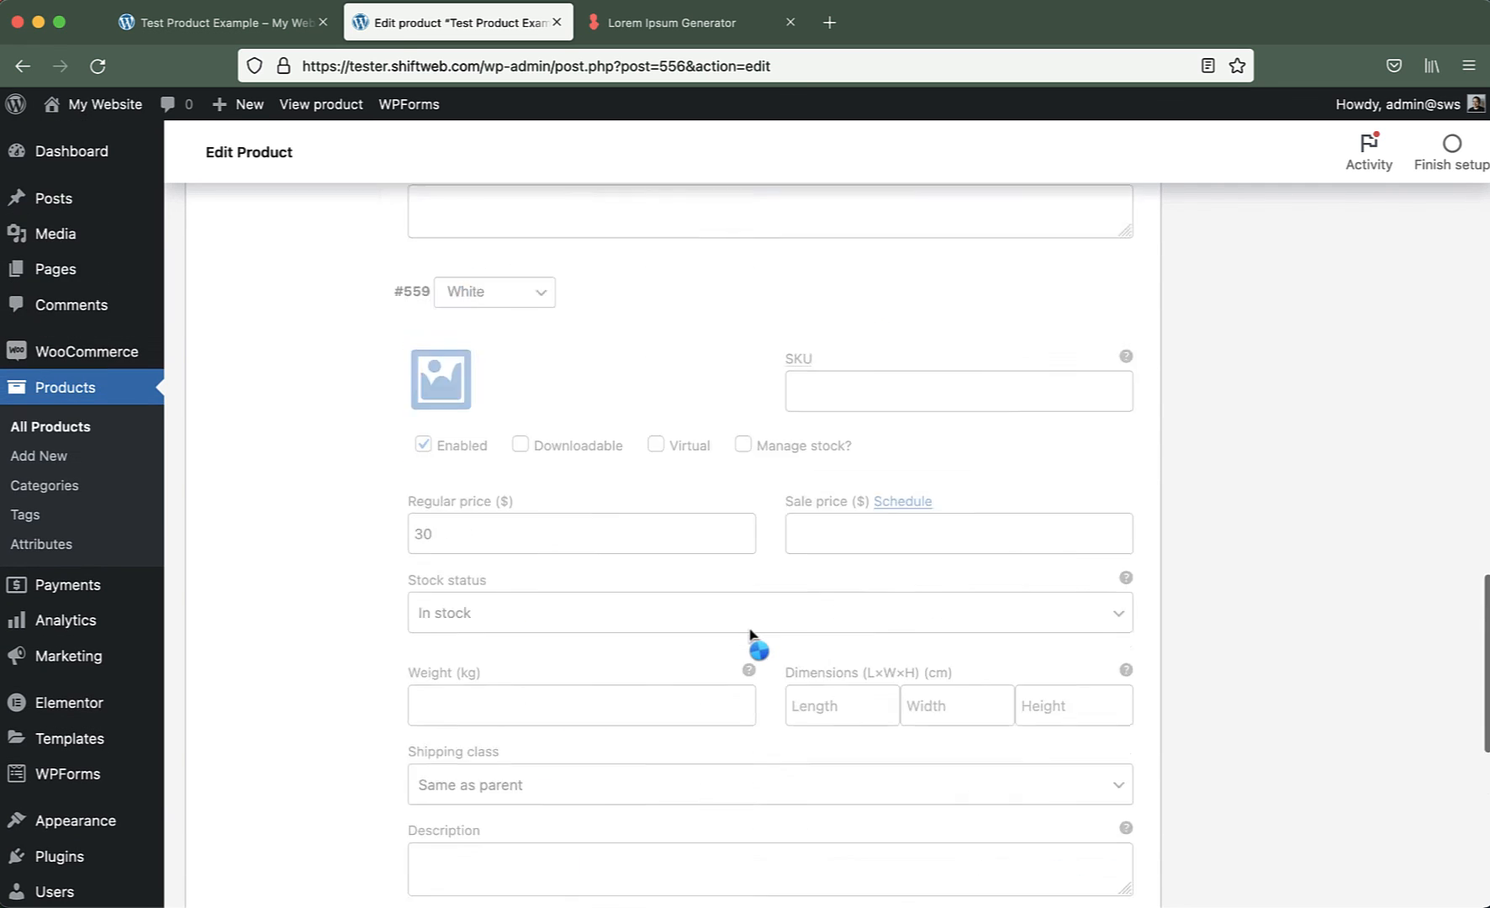
scroll(749, 630, "up", 15)
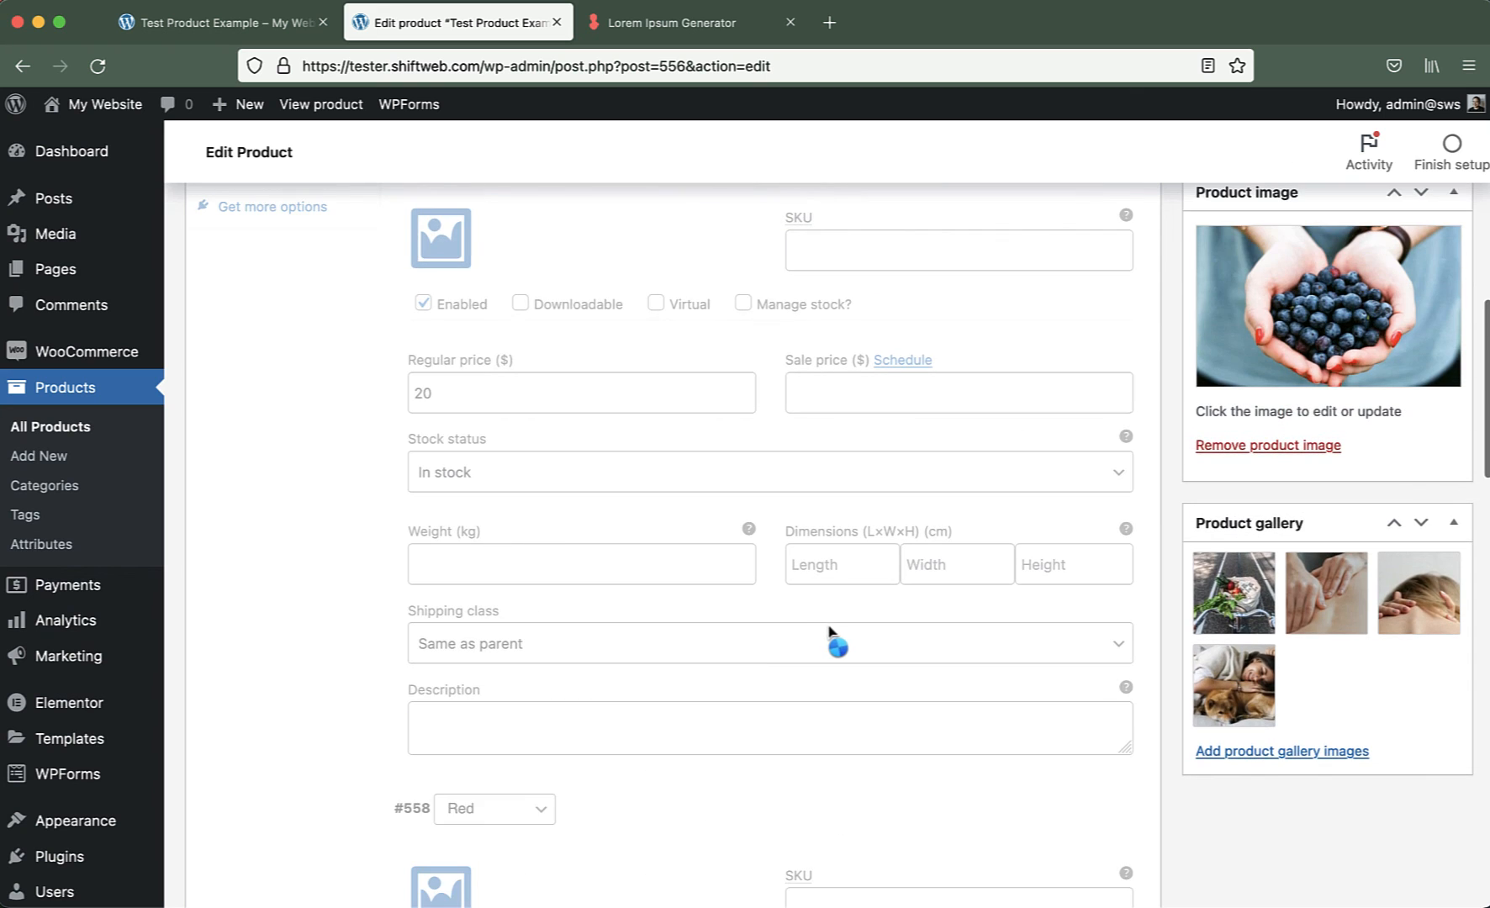
scroll(833, 640, "up", 10)
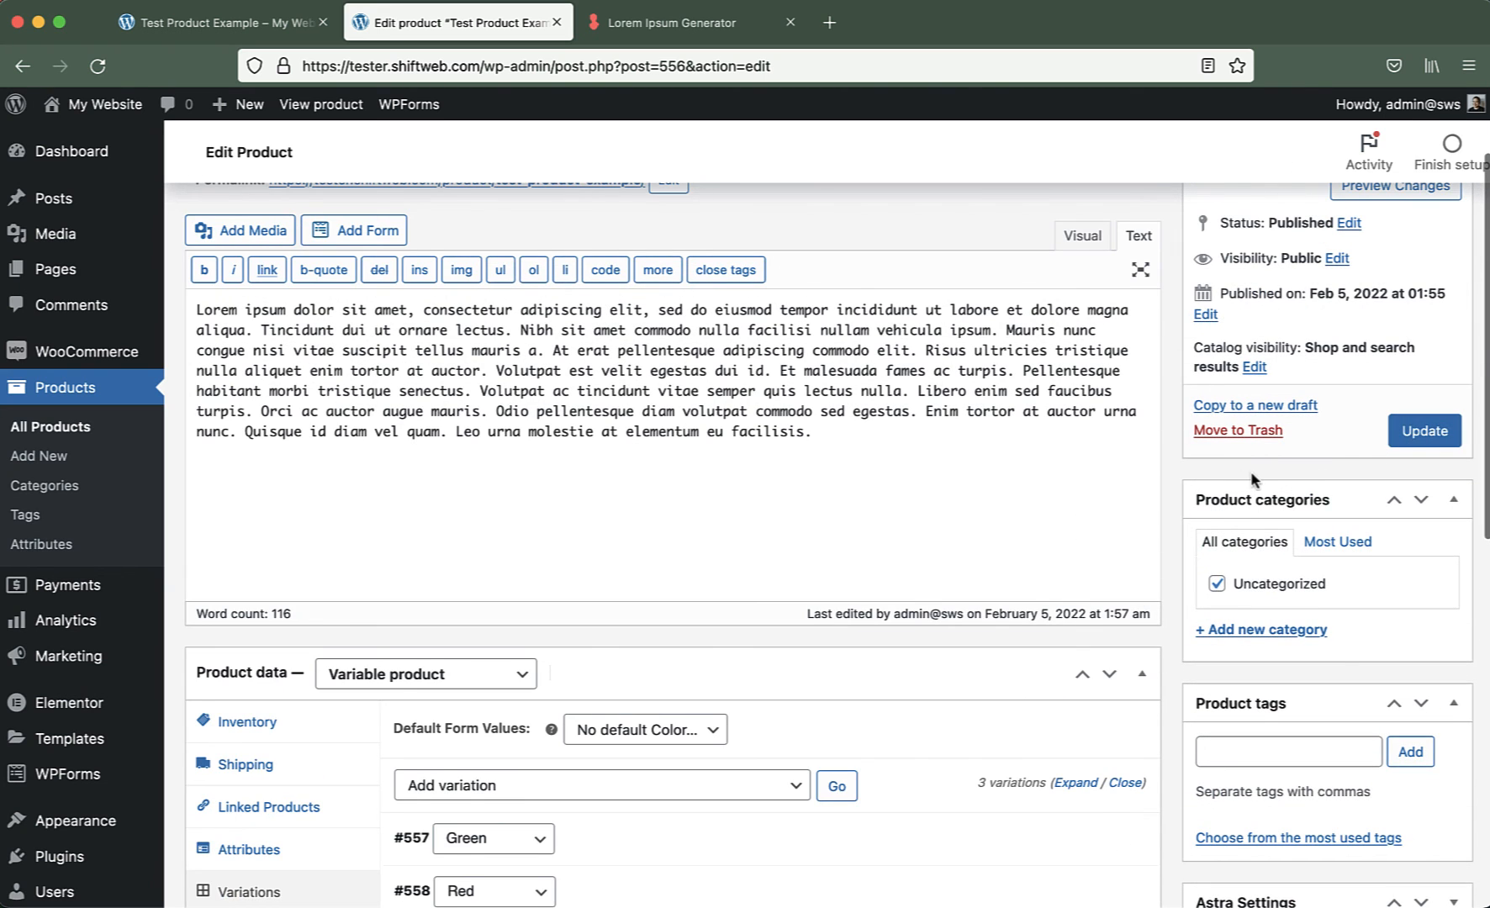
scroll(1250, 472, "down", 3)
left_click(1425, 263)
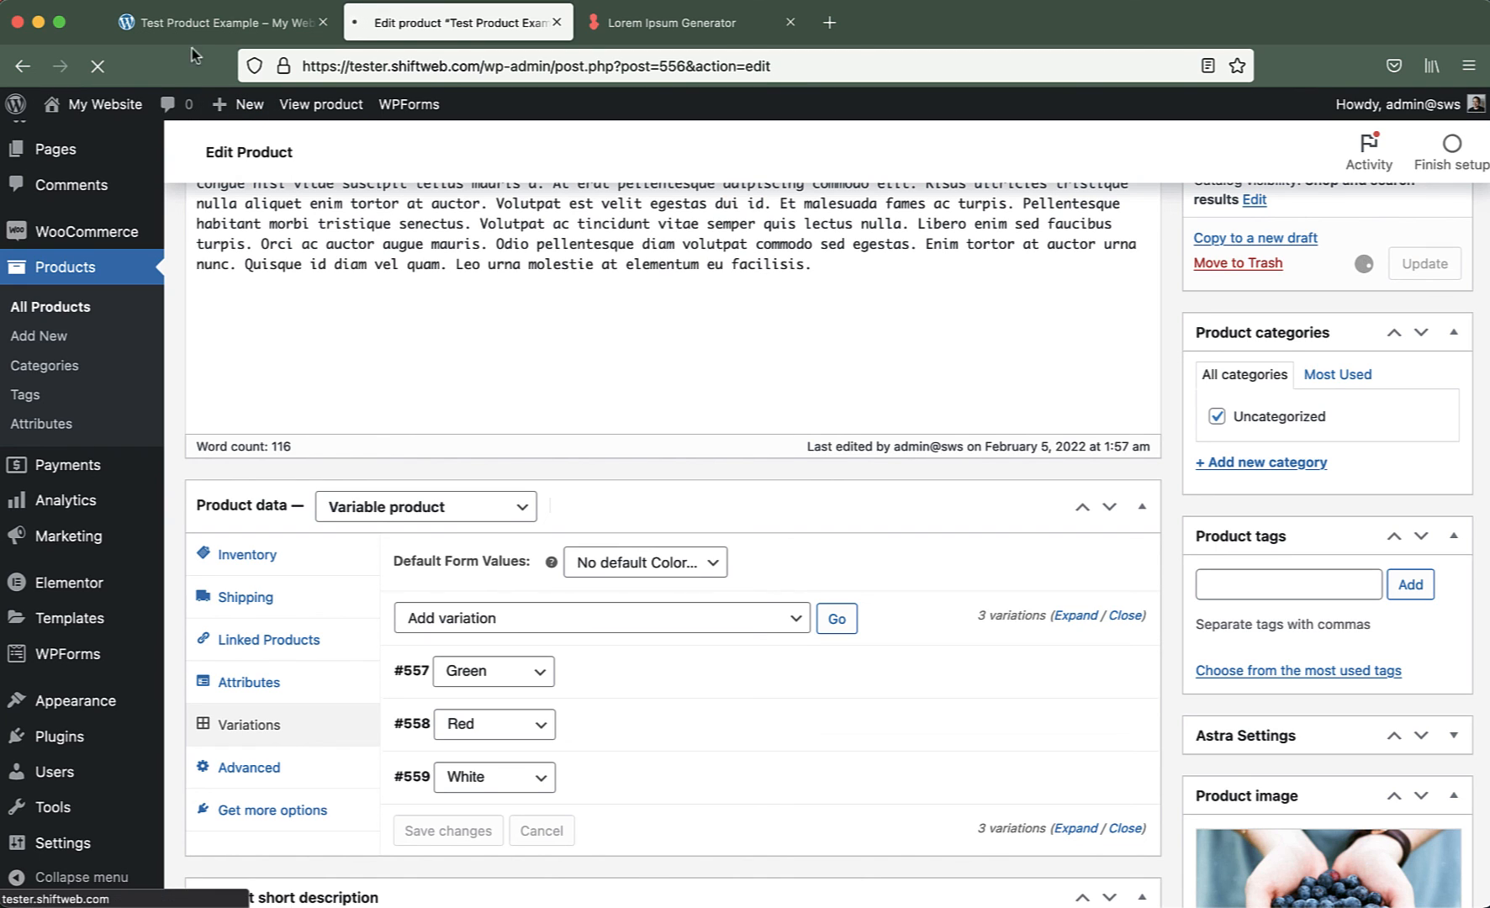
Reload the product's storefront page and choose Green as the Color option to check its price.
left_click(196, 27)
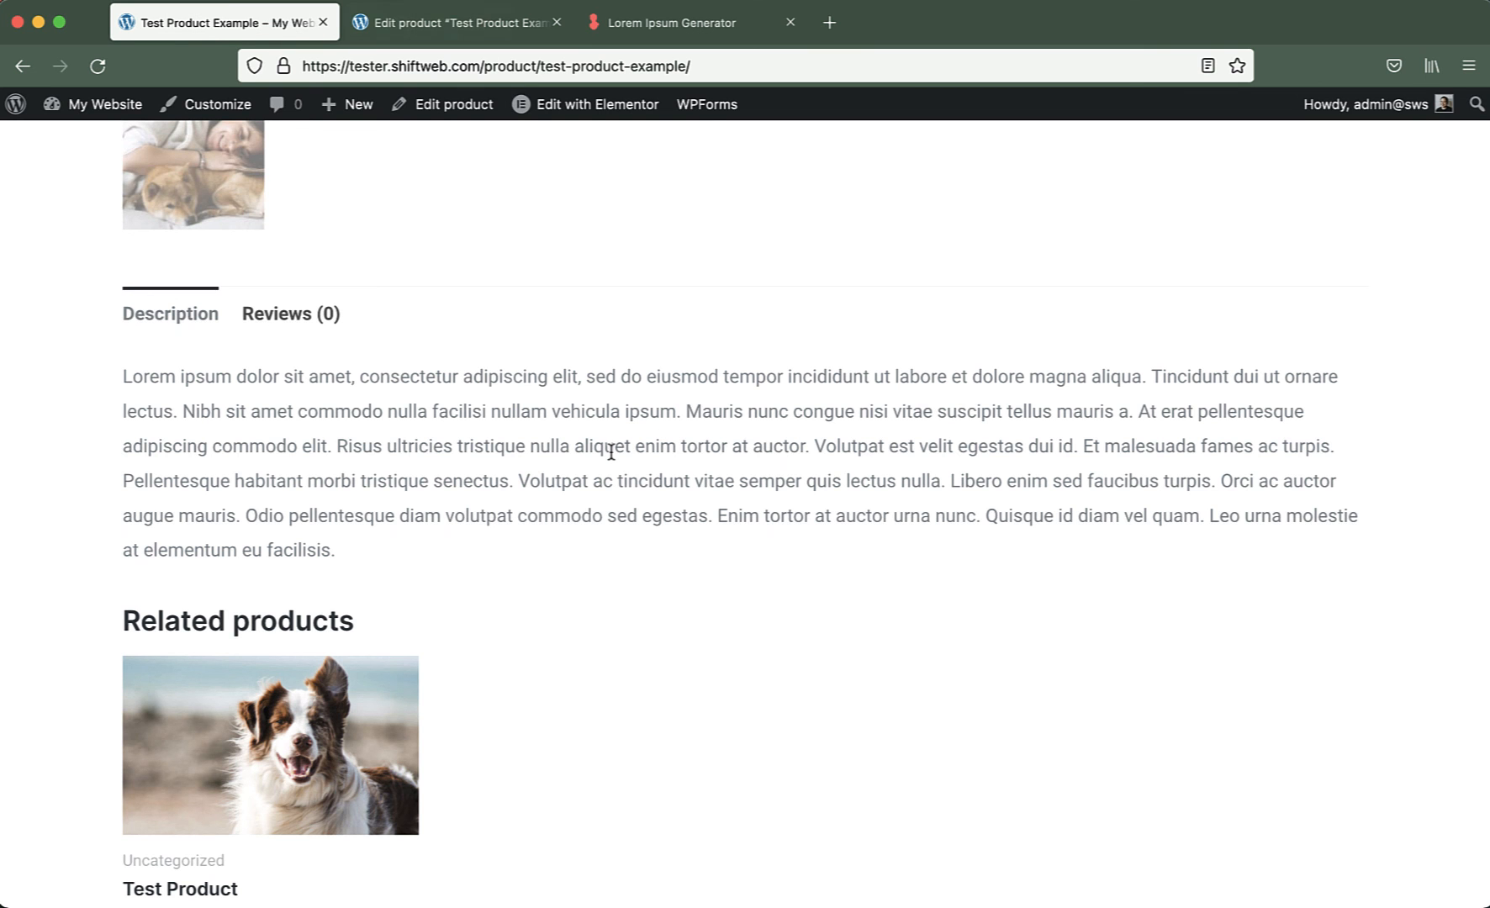
key("super+r")
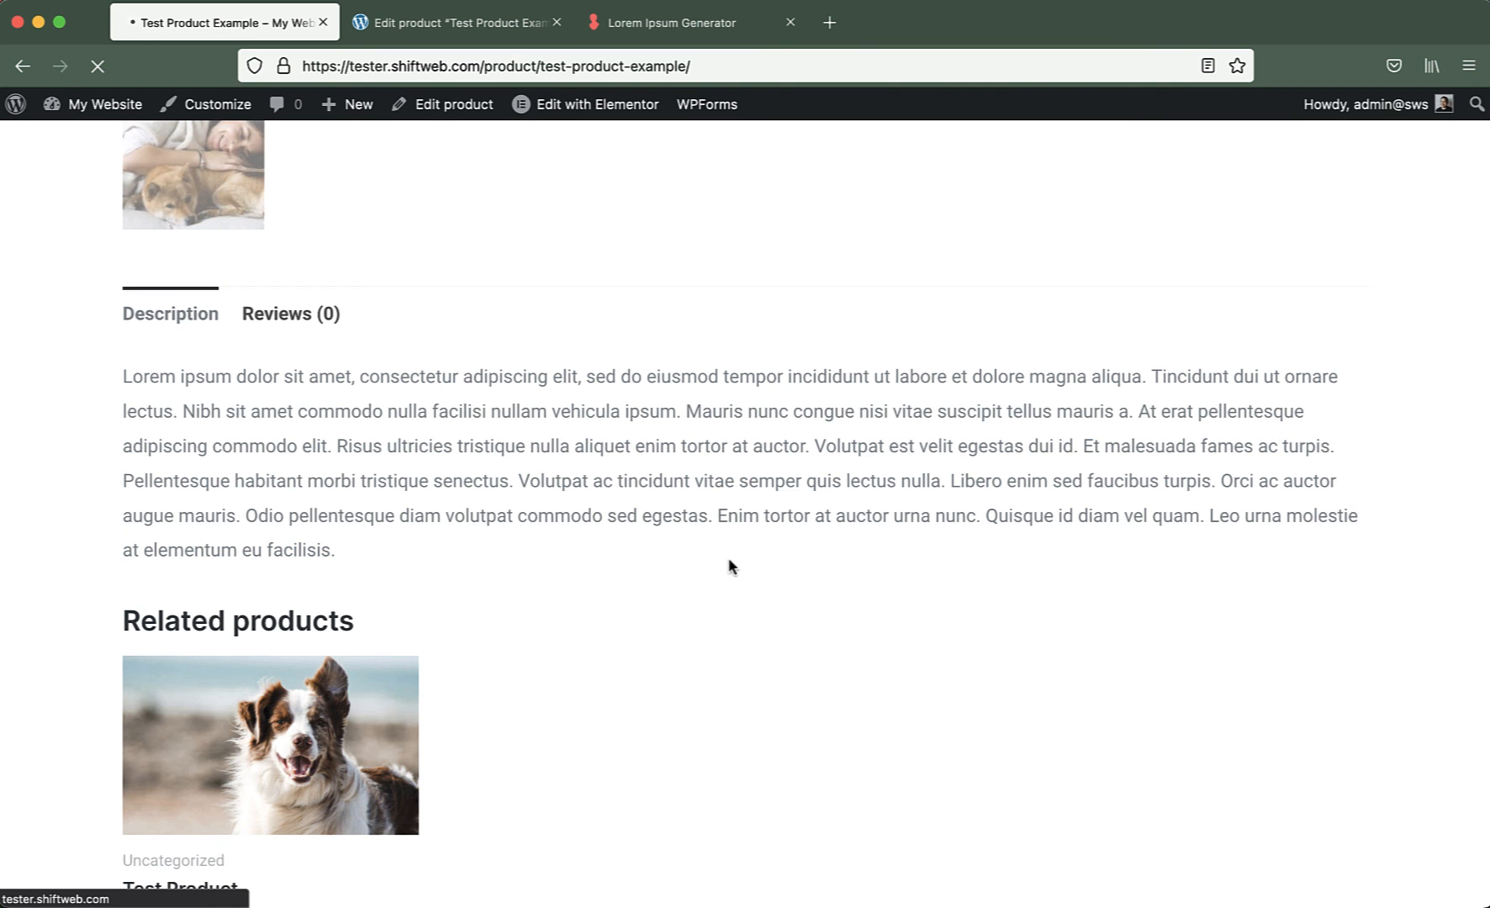
scroll(732, 567, "up", 8)
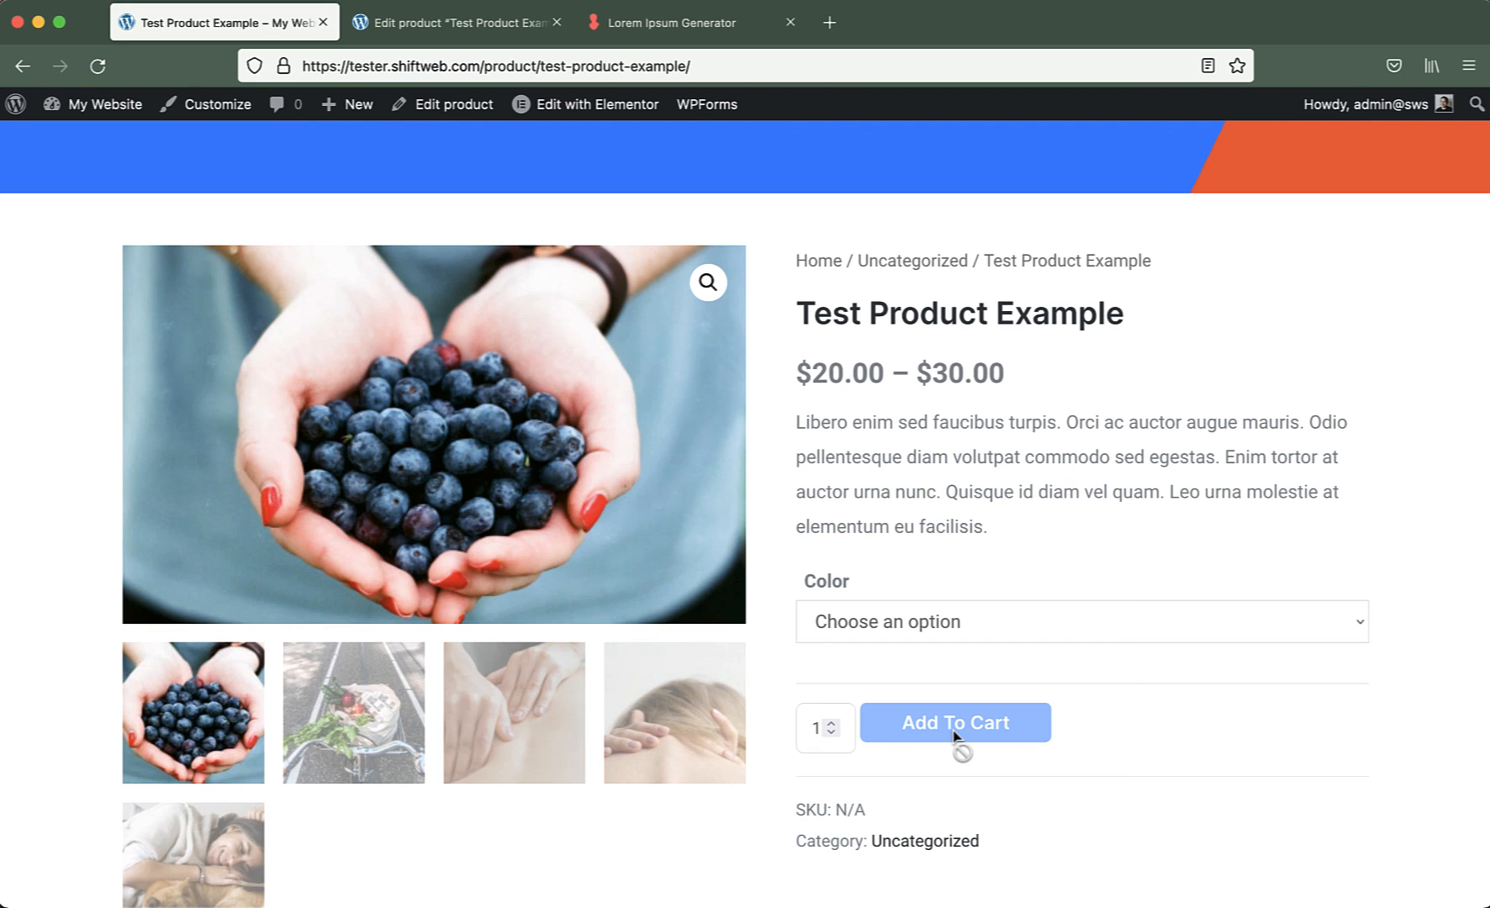
left_click(968, 633)
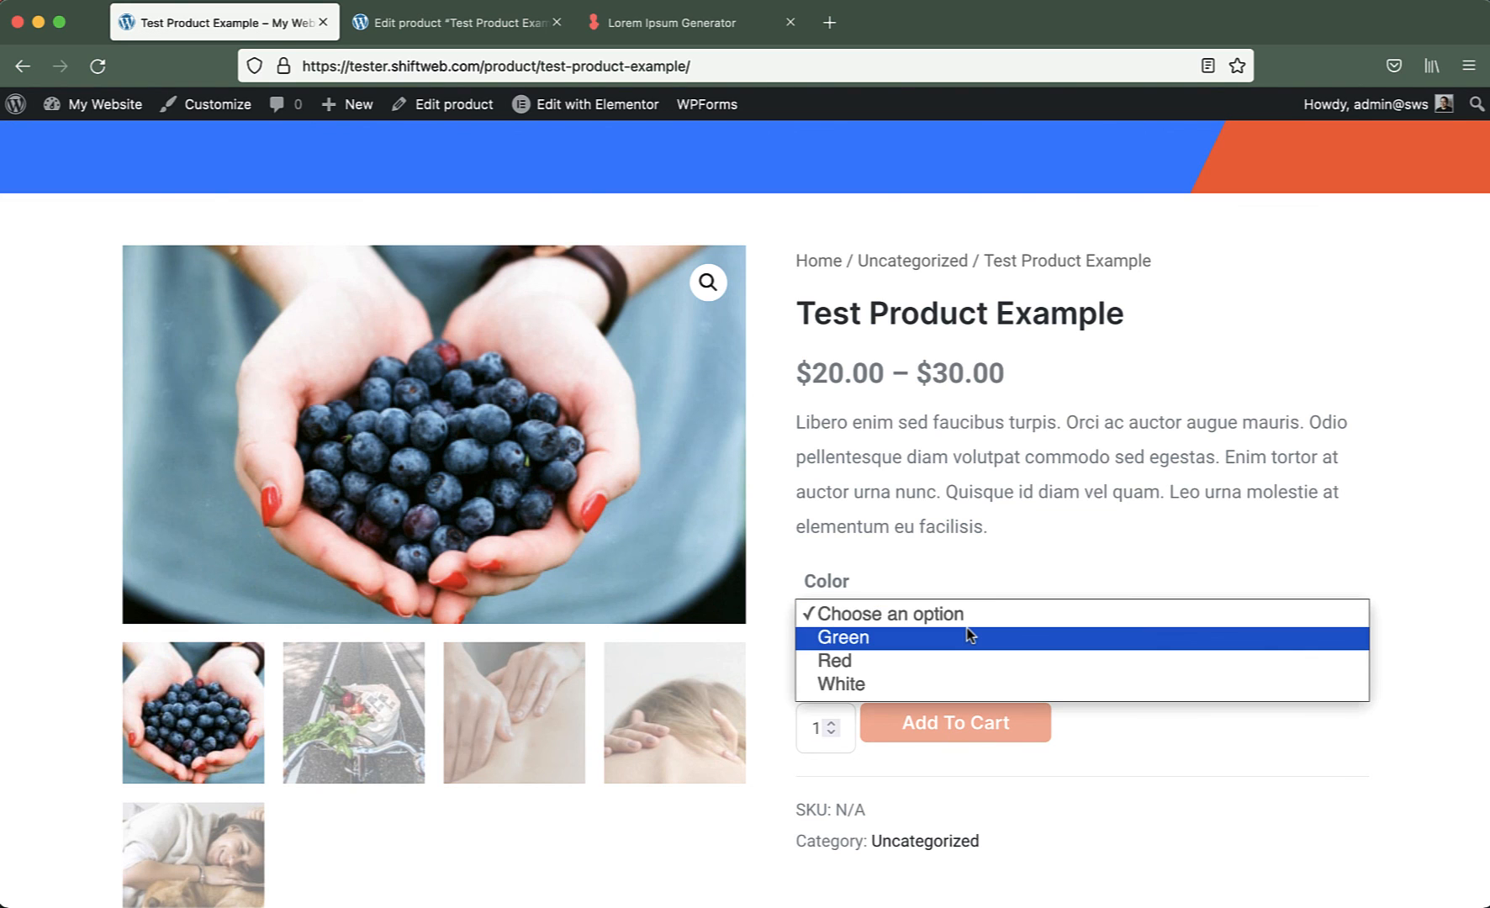
left_click(971, 635)
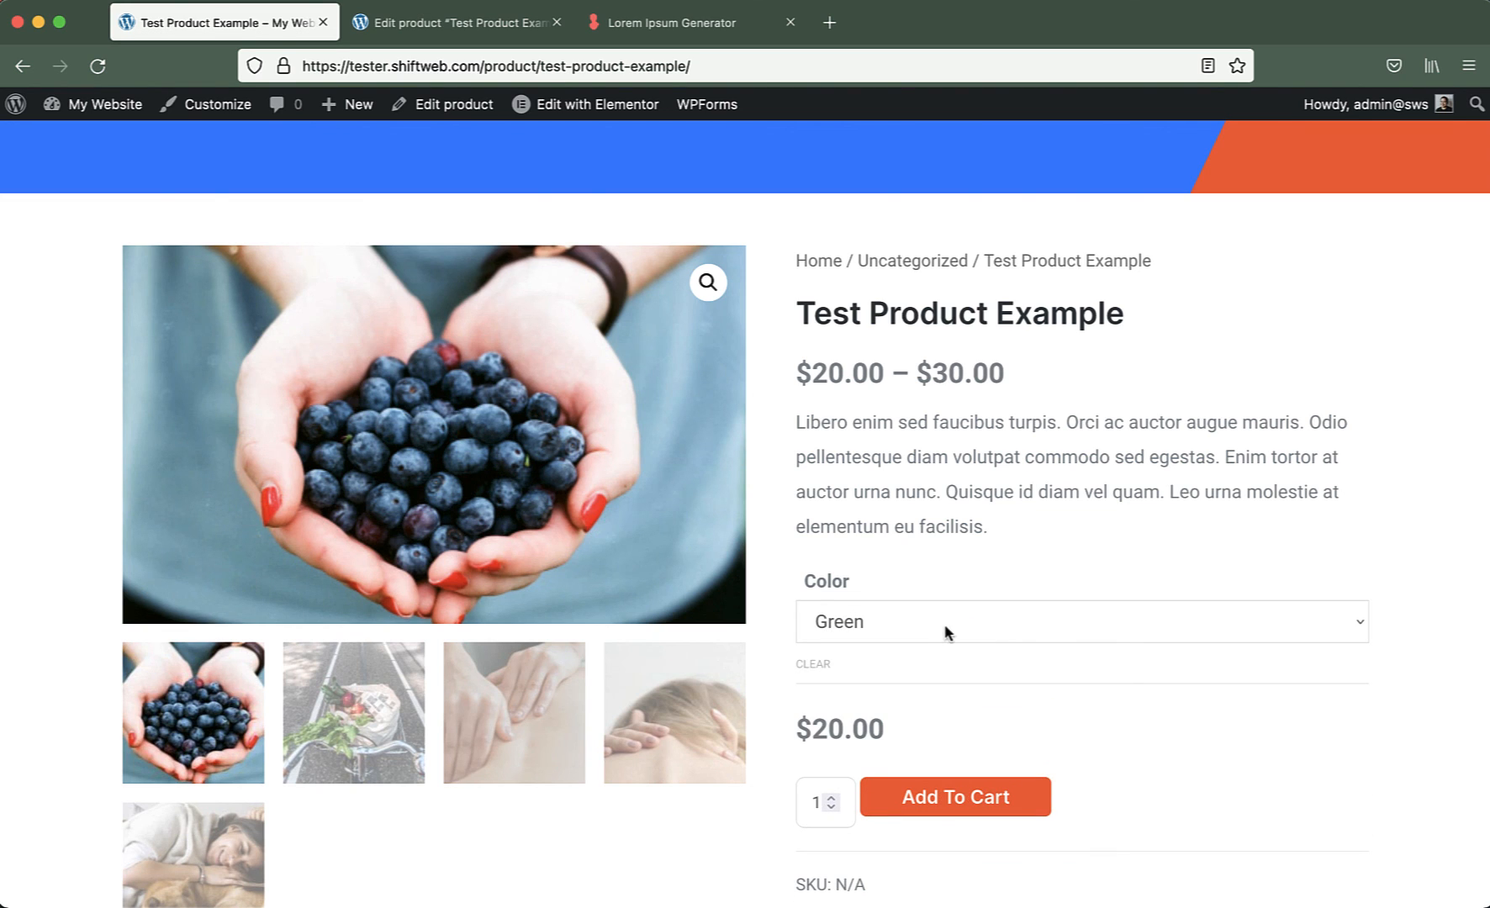
Switch the product's Color option to White on the storefront page and add the product to the cart.
left_click(947, 633)
left_click(952, 650)
left_click(950, 645)
left_click(951, 649)
scroll(1000, 546, "down", 3)
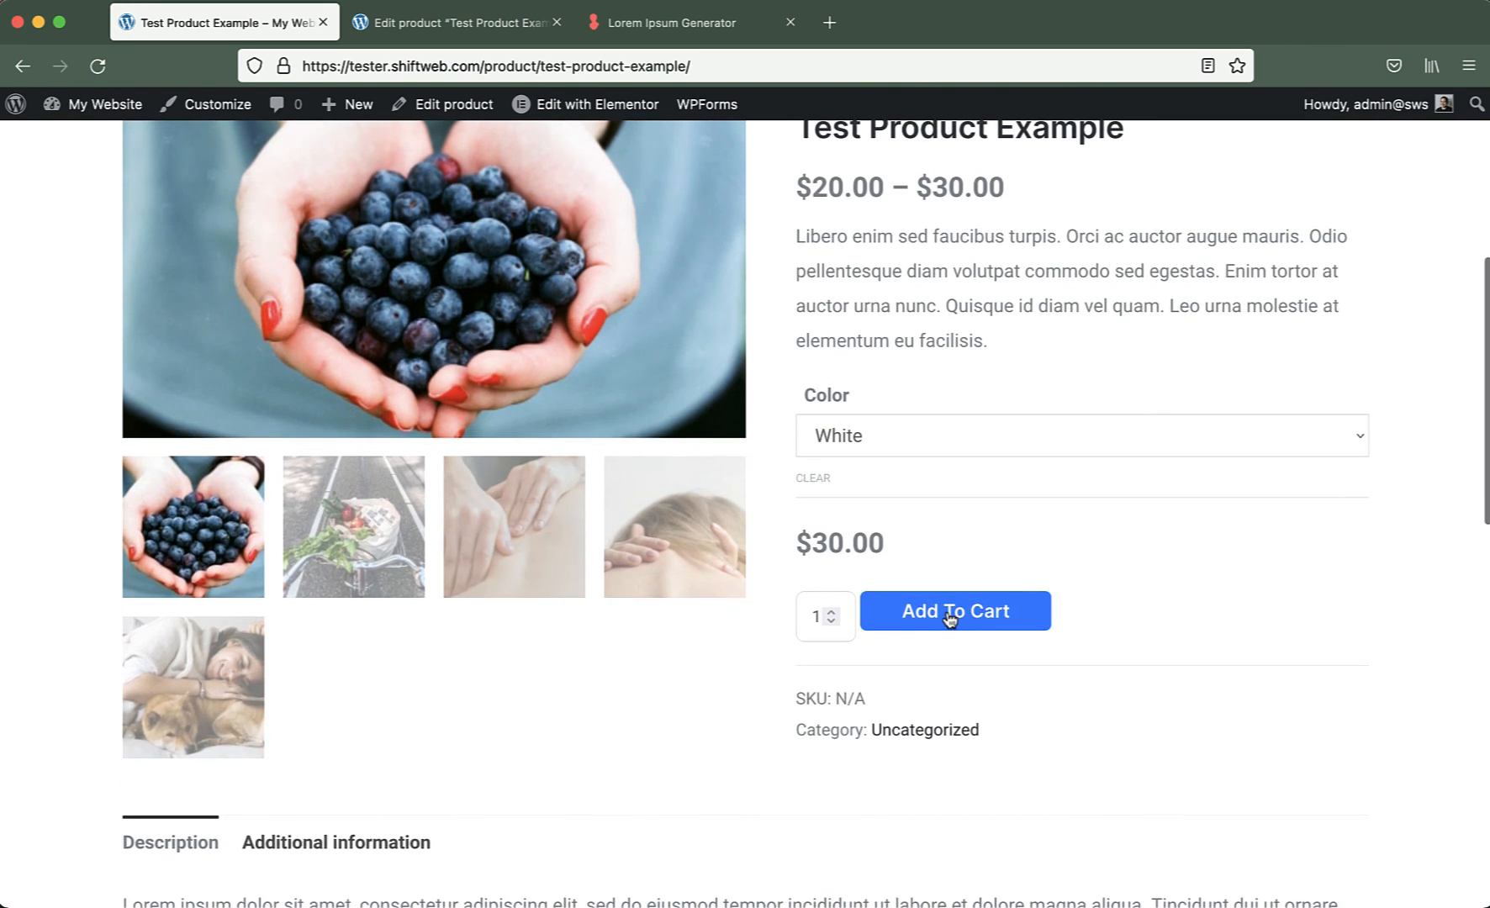
left_click(948, 618)
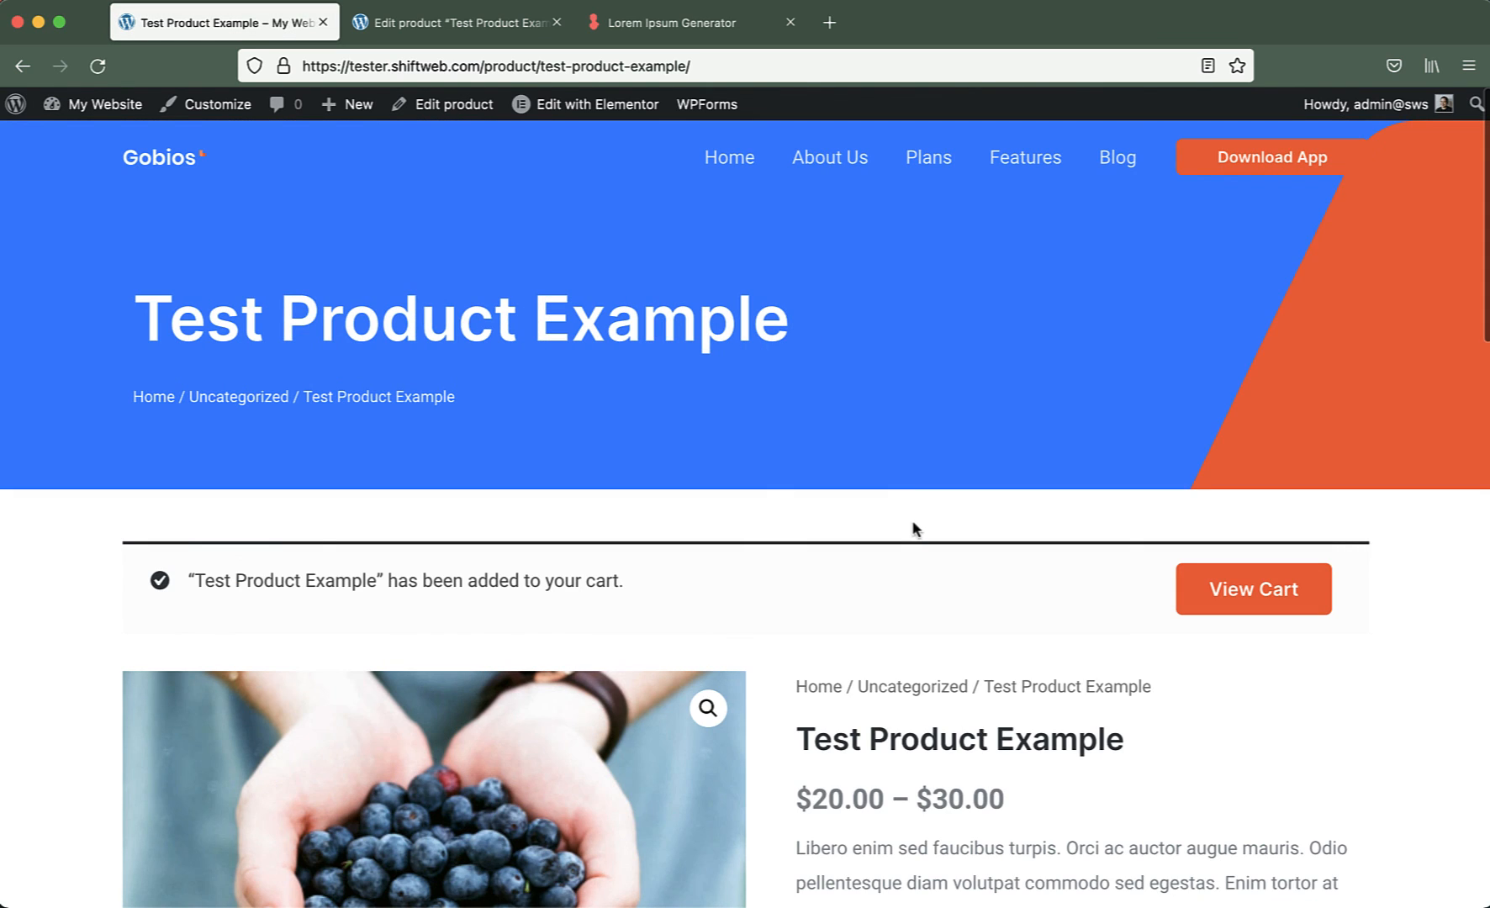
Return to the product's edit page and look over its details.
left_click(446, 26)
scroll(1008, 582, "down", 2)
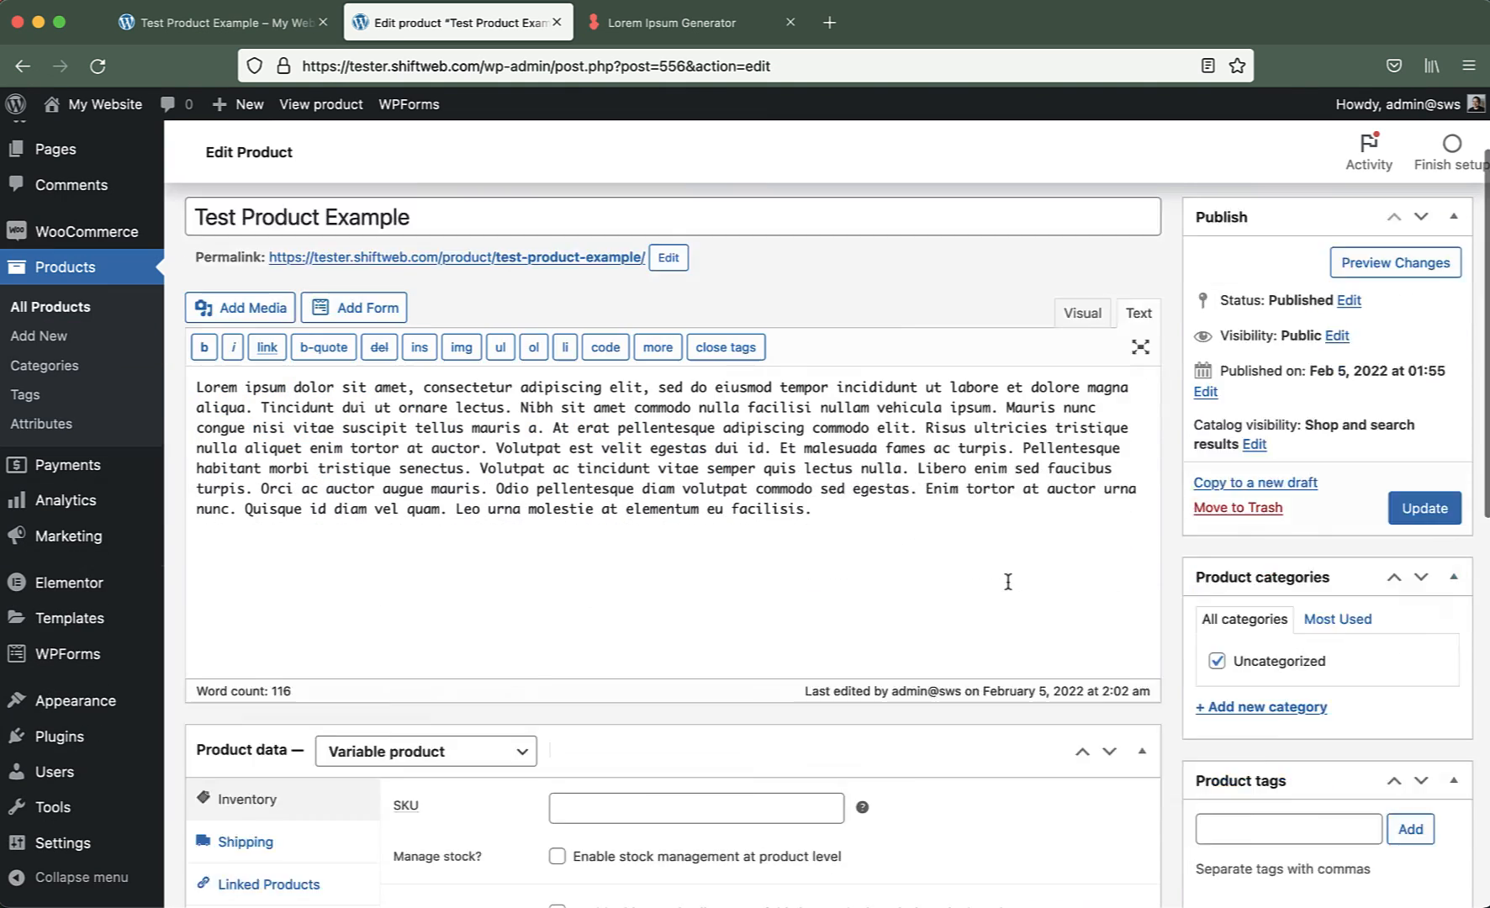
scroll(1191, 572, "down", 2)
scroll(1192, 571, "up", 4)
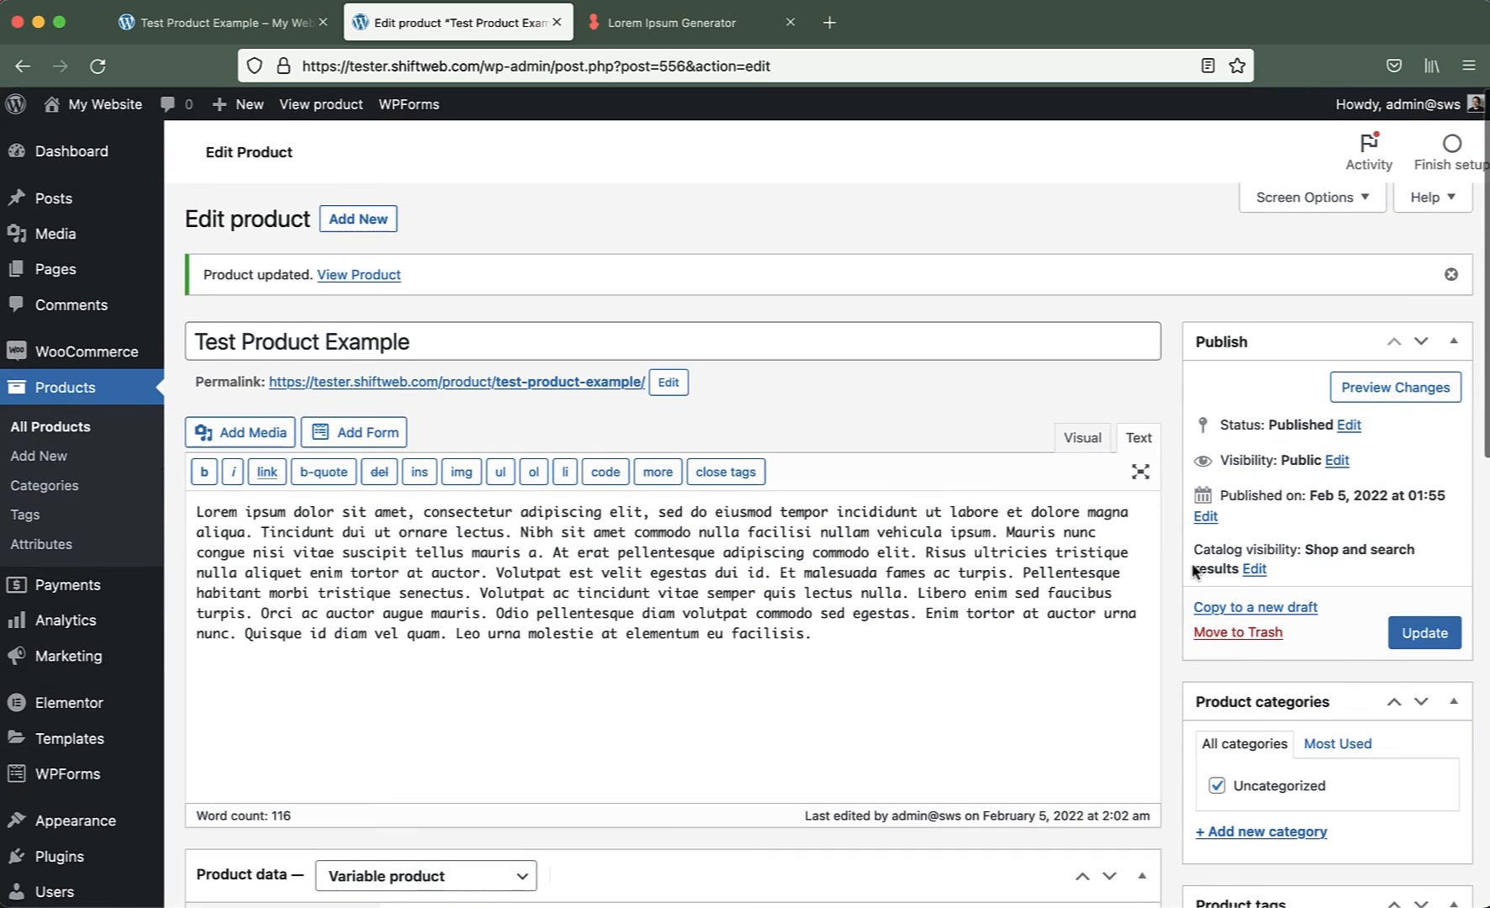